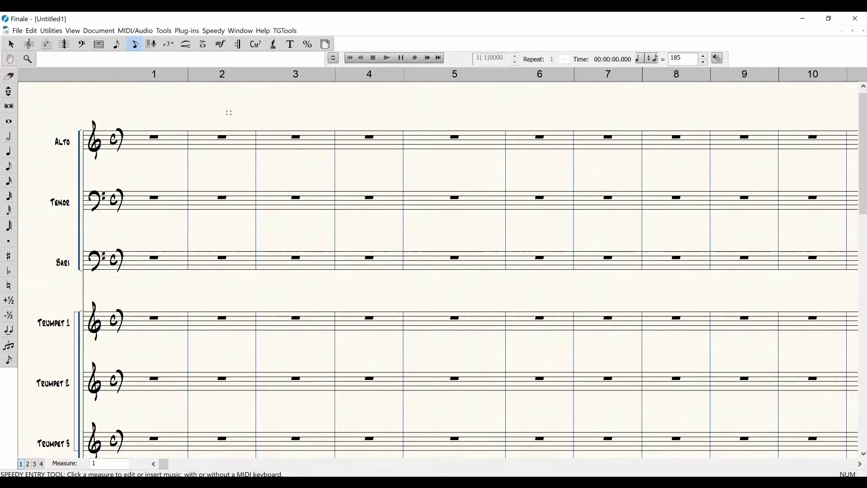
# Look over the empty score's staves from Alto down to Piano
pyautogui.moveTo(228, 112); pyautogui.dragTo(233, 103)
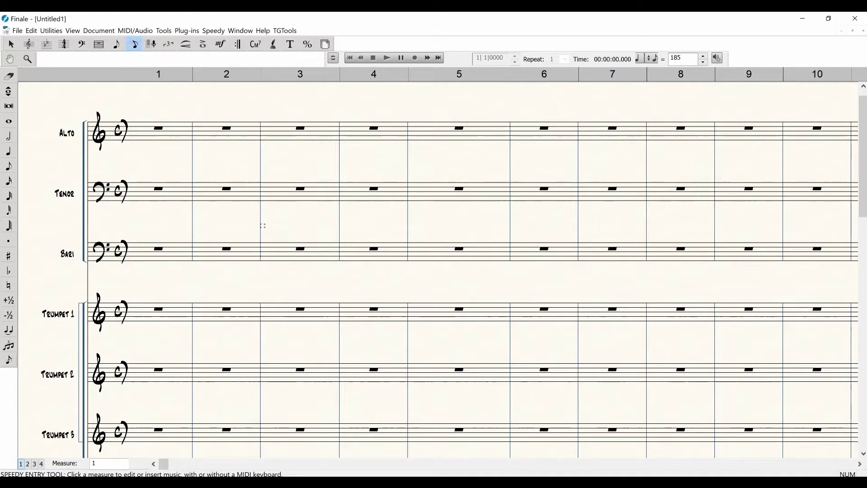
pyautogui.moveTo(241, 226); pyautogui.dragTo(244, 162)
pyautogui.scroll(-2, 250, 176)
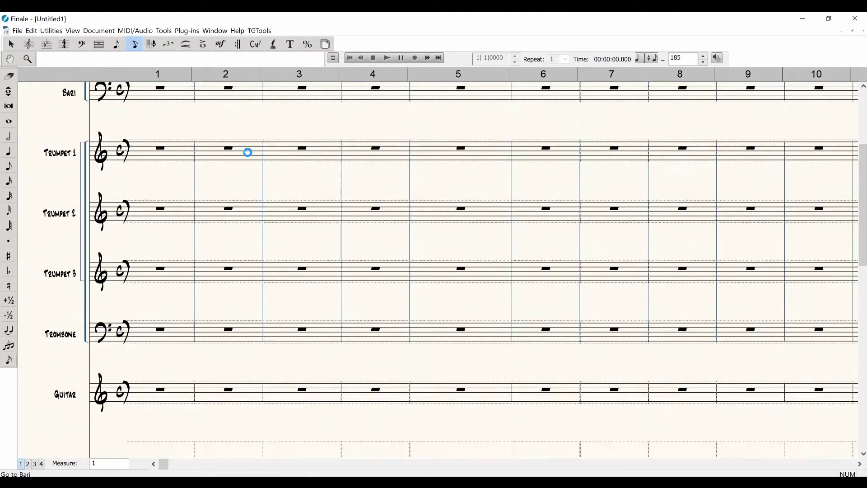
pyautogui.scroll(-2, 252, 149)
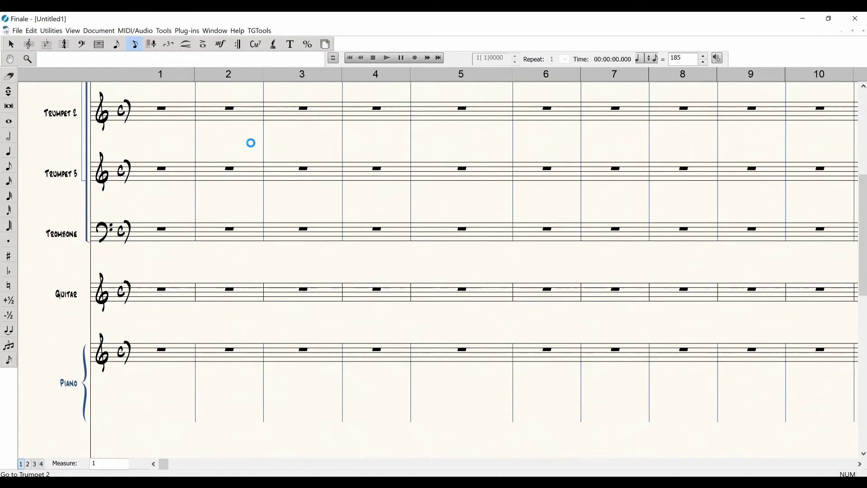
pyautogui.scroll(5, 313, 306)
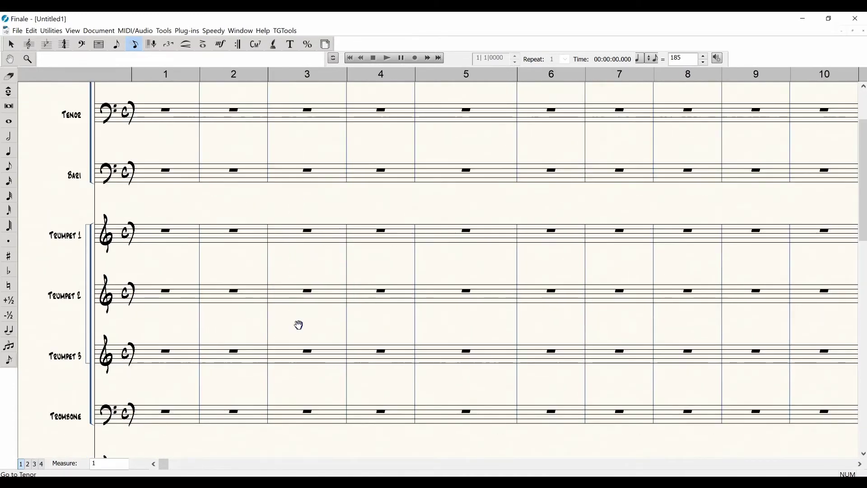
pyautogui.scroll(2, 299, 325)
pyautogui.moveTo(293, 267); pyautogui.dragTo(288, 255)
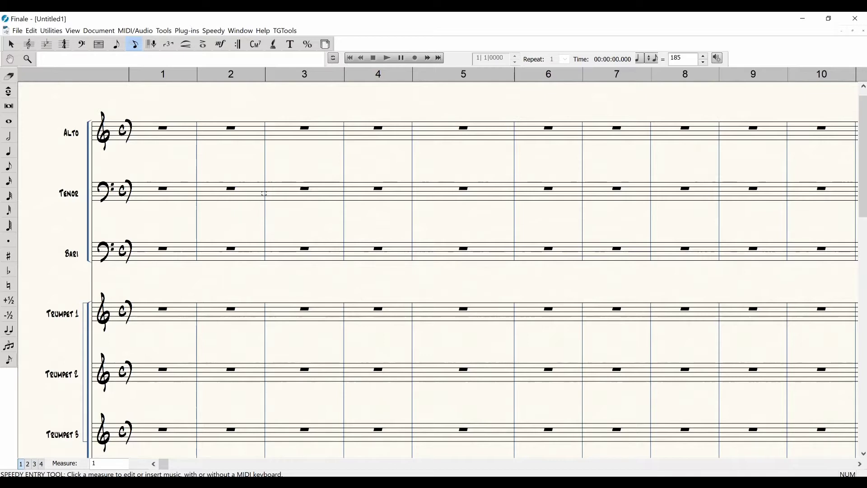
pyautogui.scroll(-2, 240, 226)
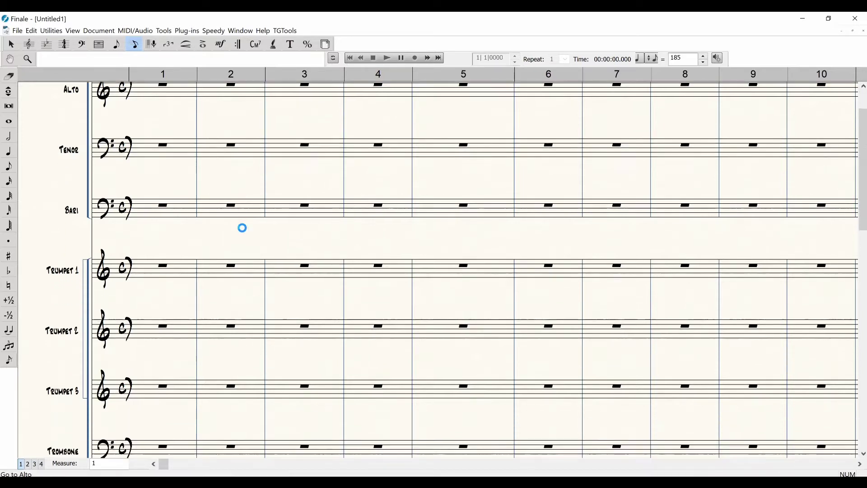
pyautogui.scroll(-2, 242, 227)
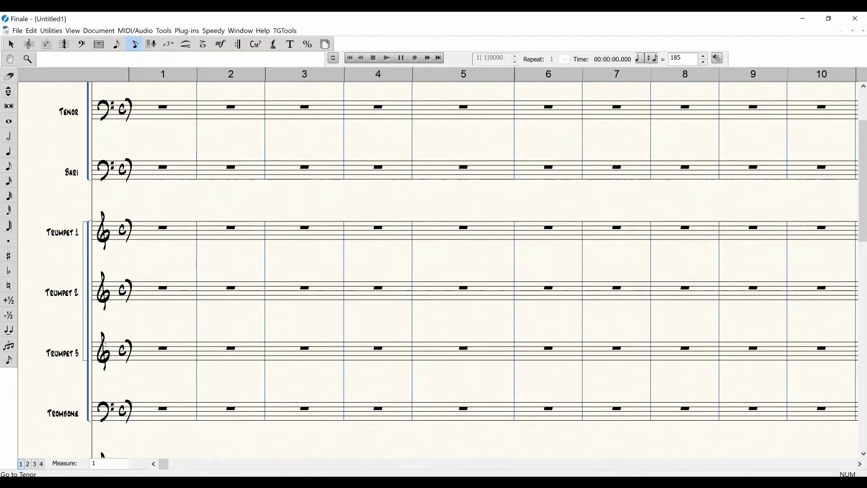
pyautogui.scroll(1, 153, 311)
pyautogui.scroll(1, 156, 312)
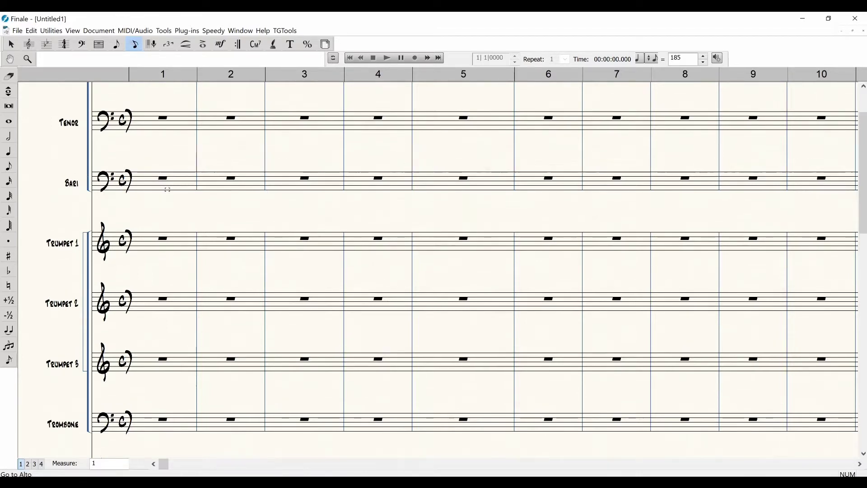
pyautogui.scroll(3, 158, 191)
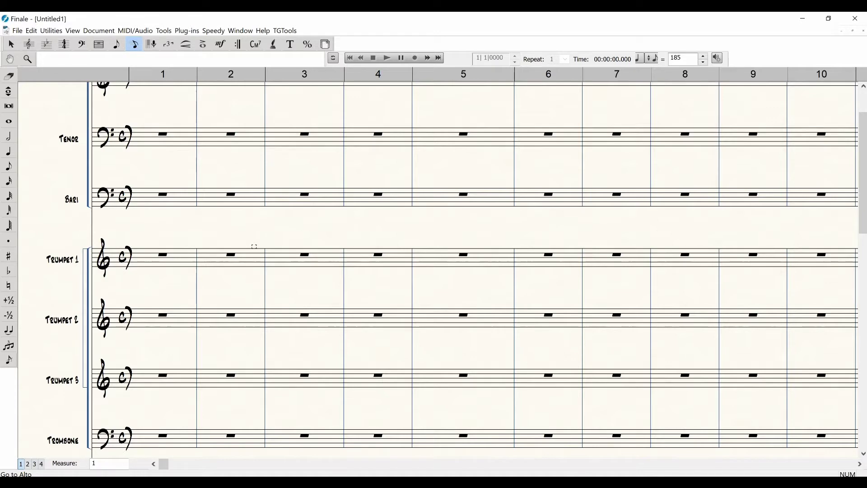
pyautogui.scroll(2, 153, 271)
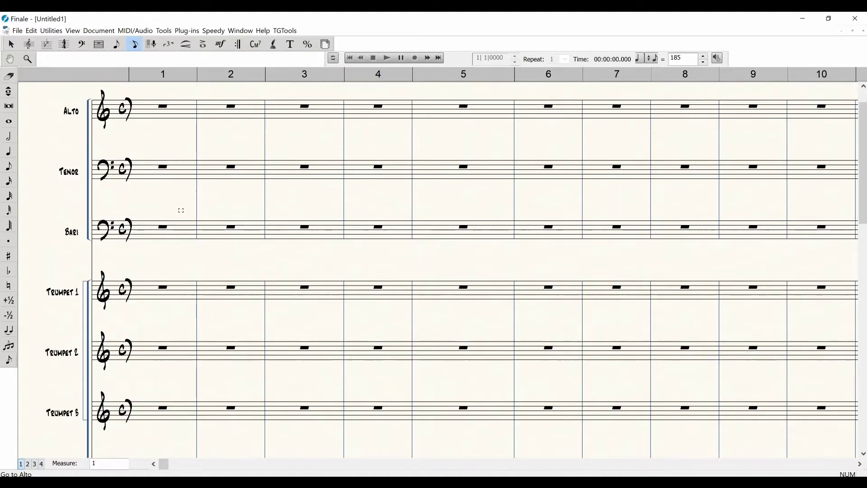
pyautogui.scroll(-3, 141, 301)
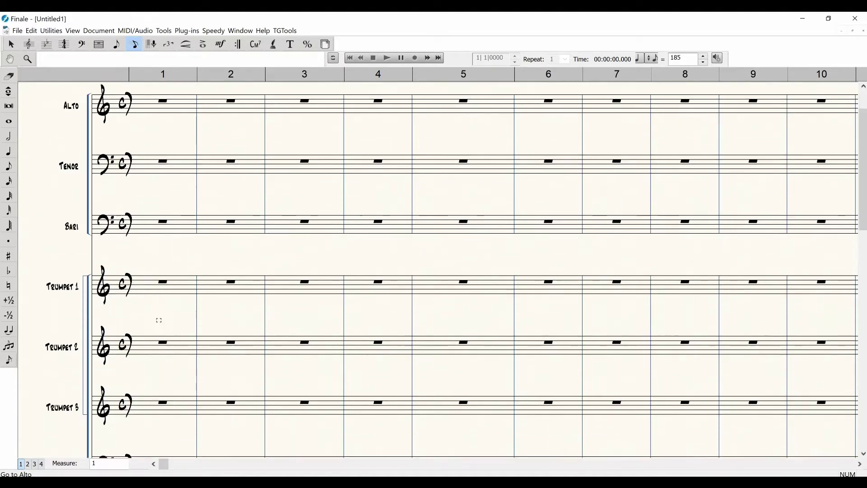
pyautogui.scroll(-1, 166, 340)
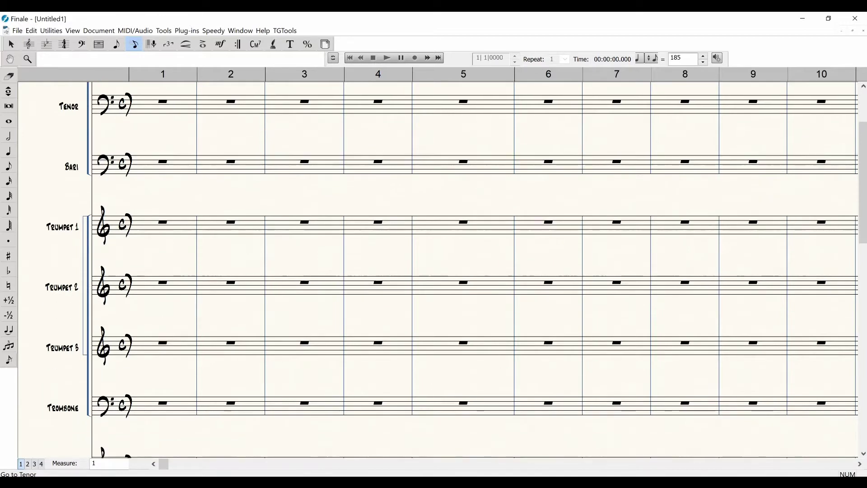
pyautogui.scroll(4, 474, 271)
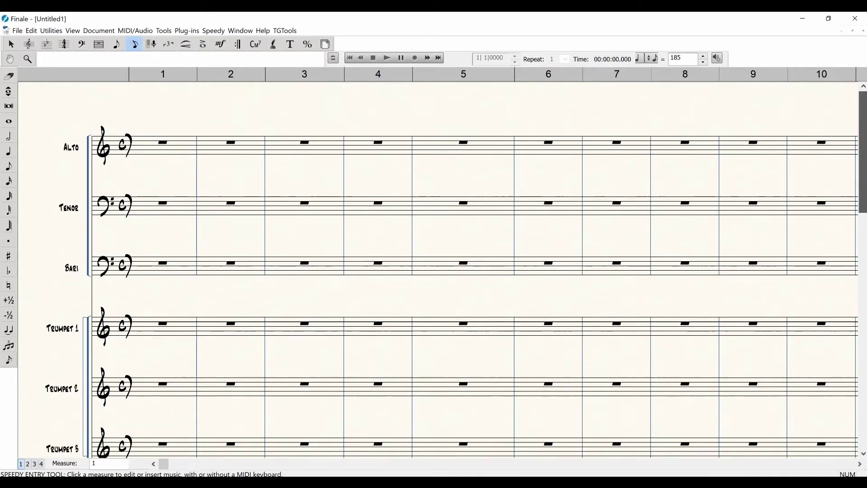
pyautogui.scroll(-3, 864, 182)
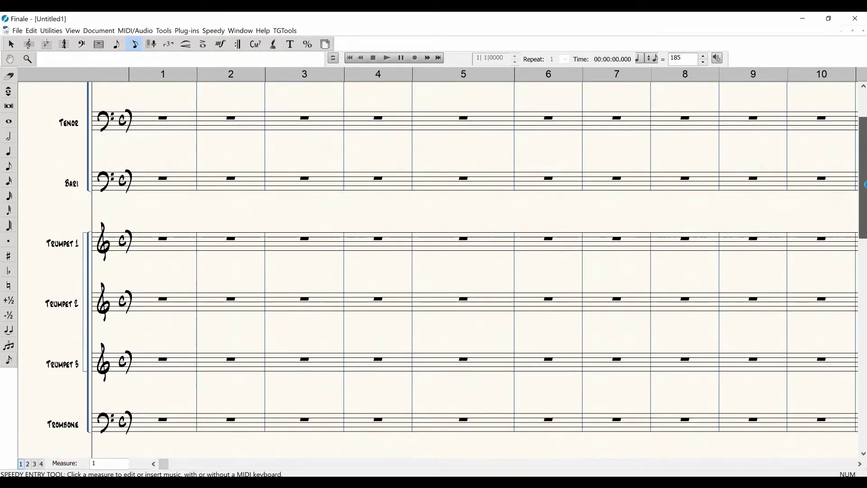
pyautogui.scroll(-1, 864, 185)
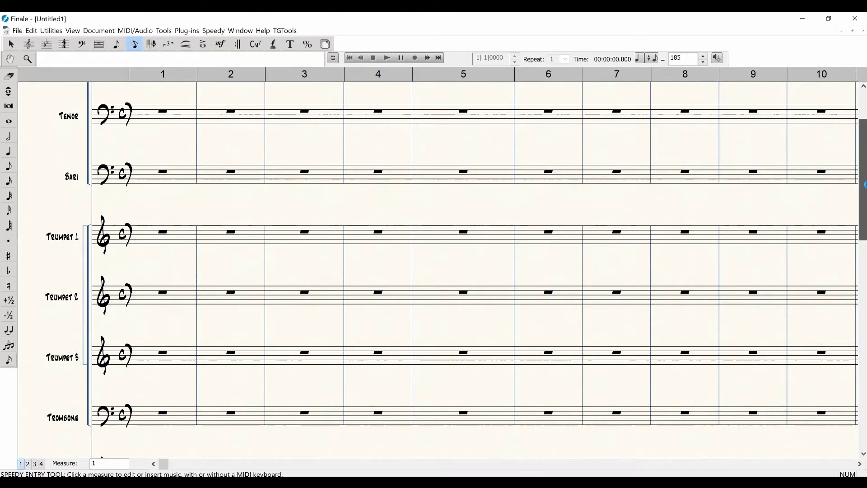
pyautogui.scroll(5, 864, 180)
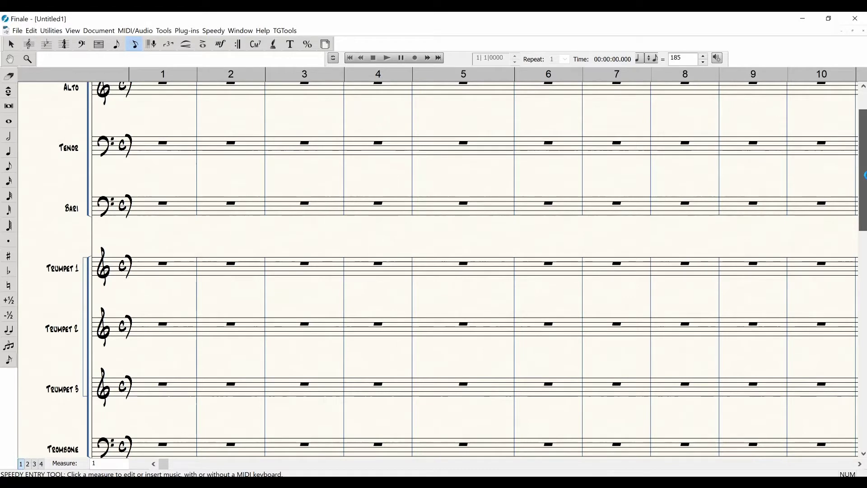
pyautogui.scroll(-1, 864, 176)
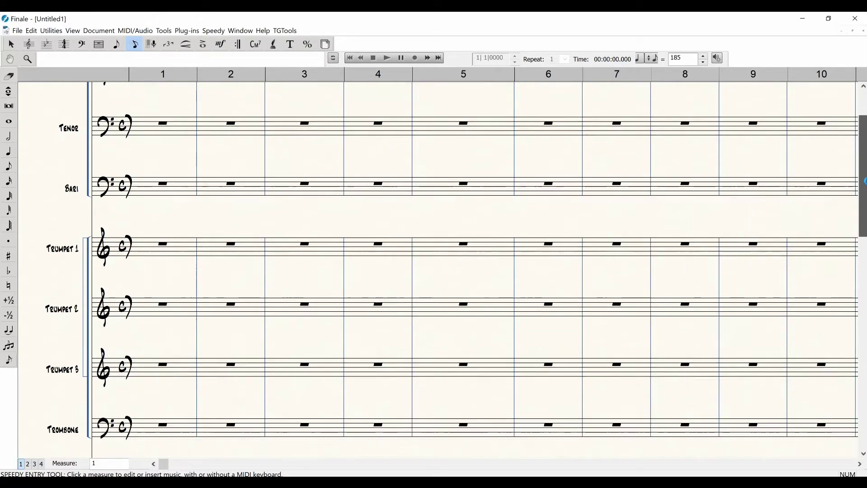
pyautogui.scroll(4, 864, 176)
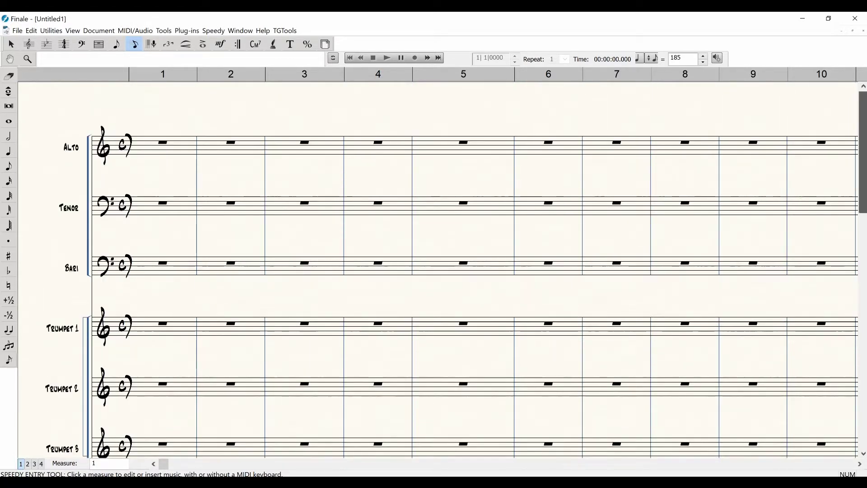
pyautogui.scroll(-2, 865, 158)
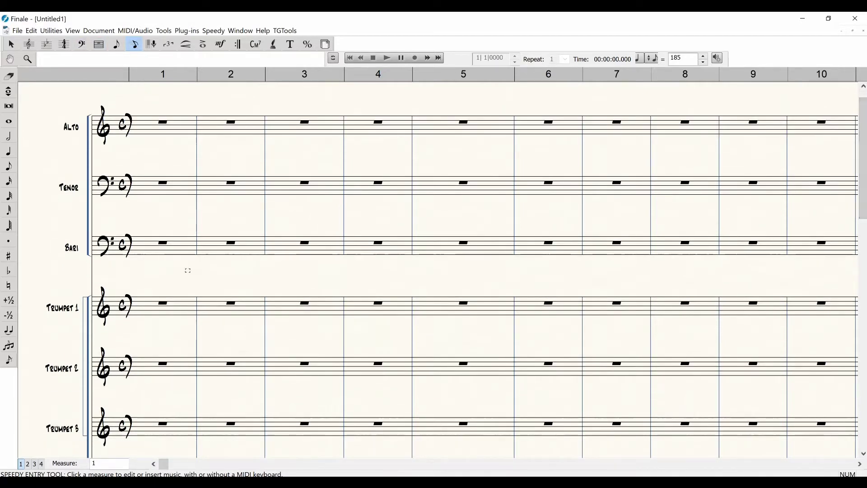
# Enter two quarter-note chords followed by a half-note chord in measure 1 of the Trumpet 1 staff
pyautogui.click(159, 307)
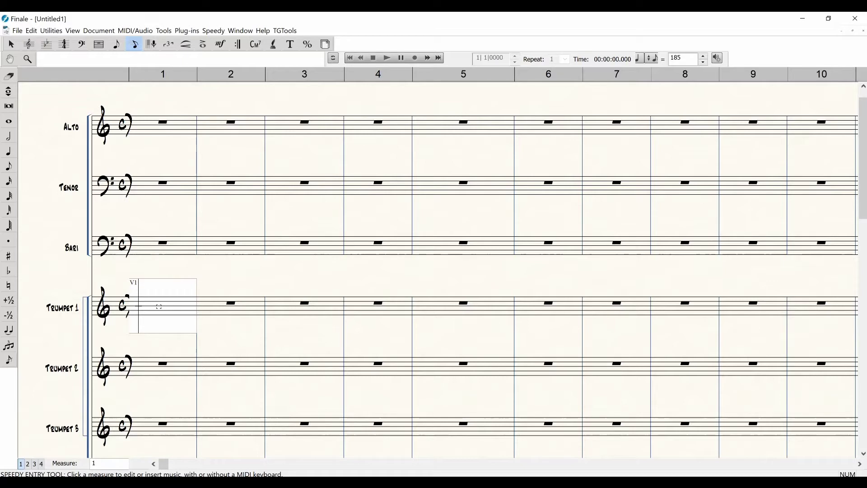
pyautogui.press('5')
pyautogui.press('5')
pyautogui.press('6')
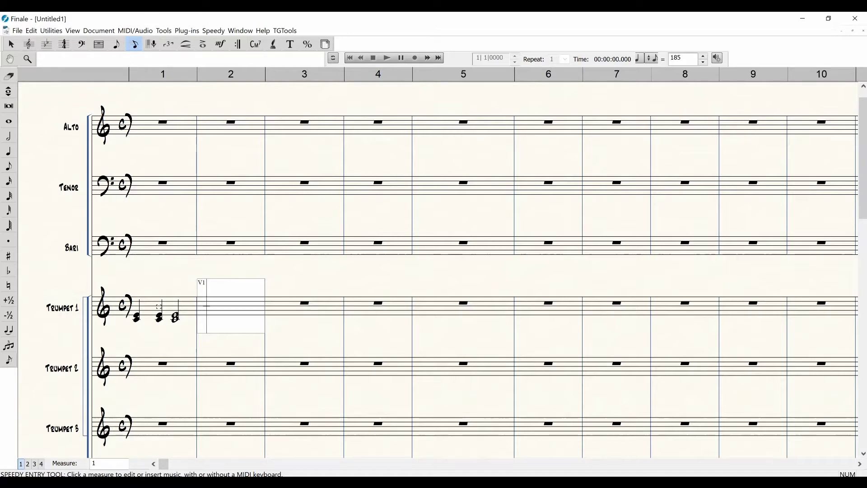
# Select measure 1 of the Trumpet 1 staff and turn on Use Filter
pyautogui.click(11, 44)
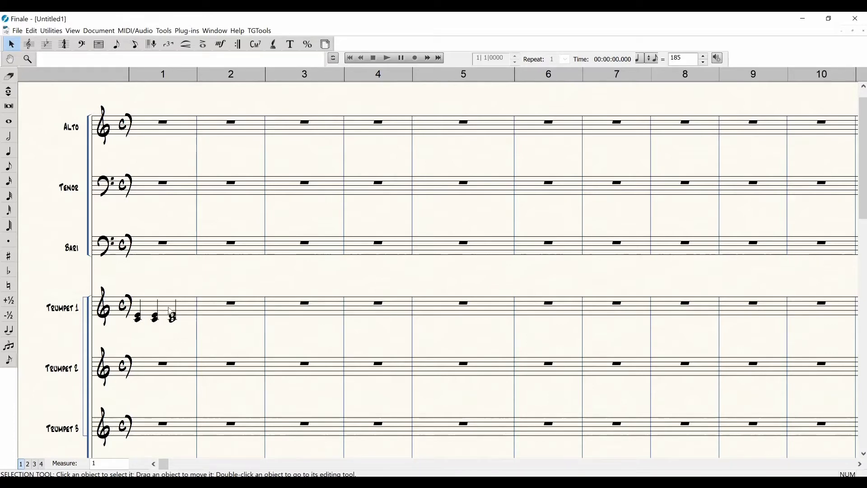
pyautogui.click(169, 309)
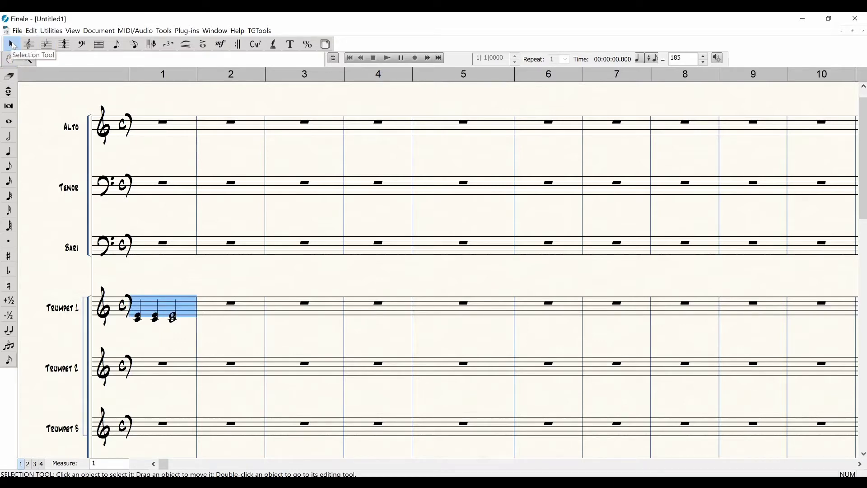
pyautogui.rightClick(159, 310)
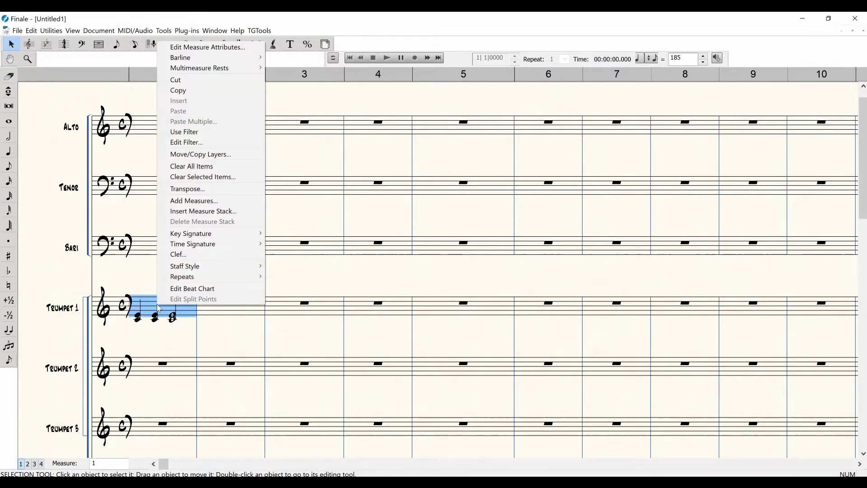
pyautogui.click(198, 135)
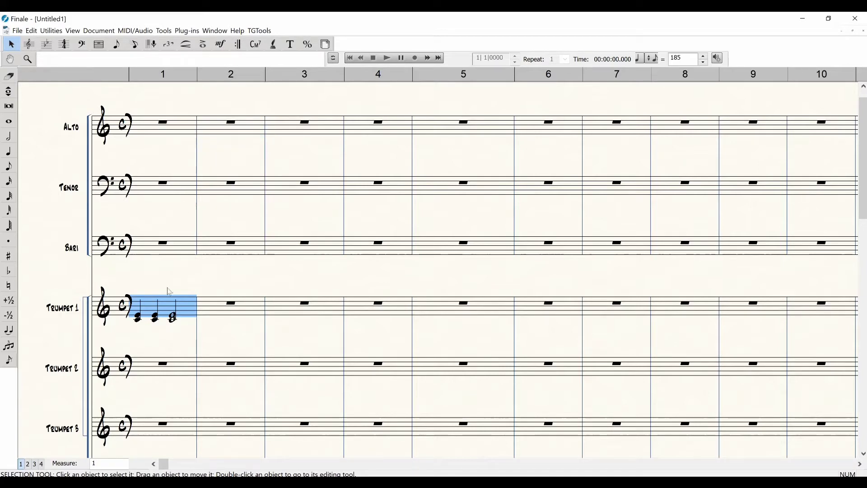
# Limit the edit filter to Notes and rests with all other items cleared, and copy Trumpet 1's measure 1 into measure 2
pyautogui.rightClick(168, 309)
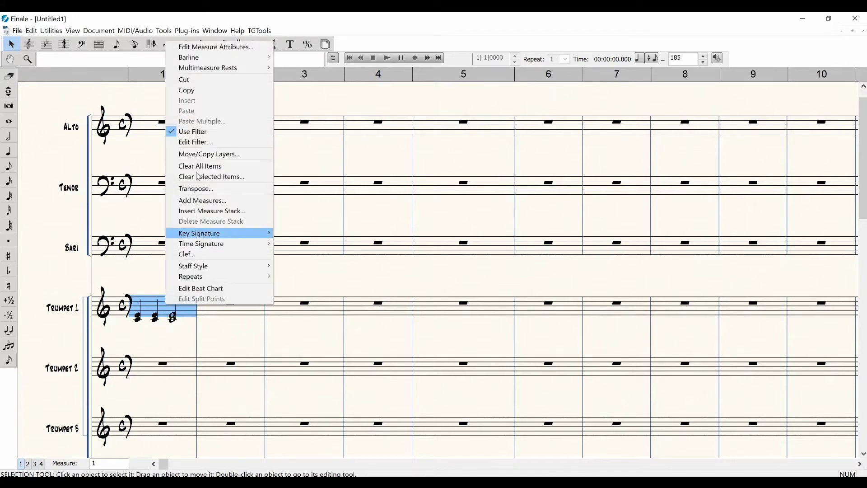
pyautogui.click(207, 143)
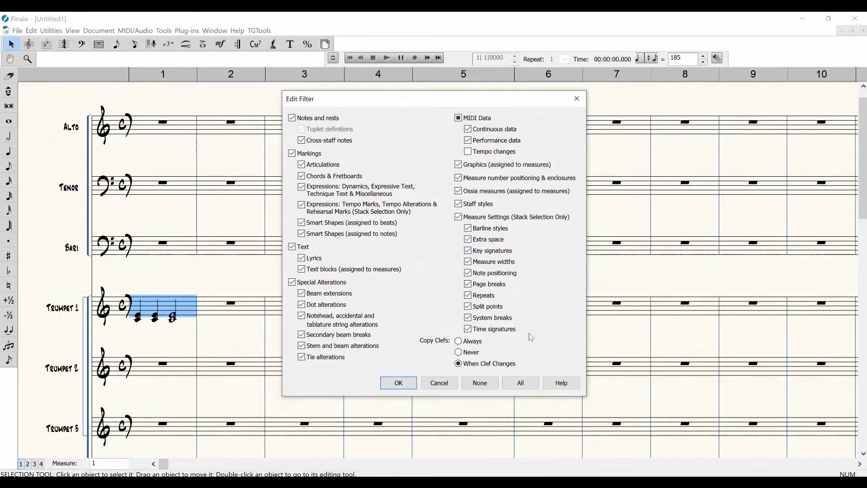
pyautogui.press('n')
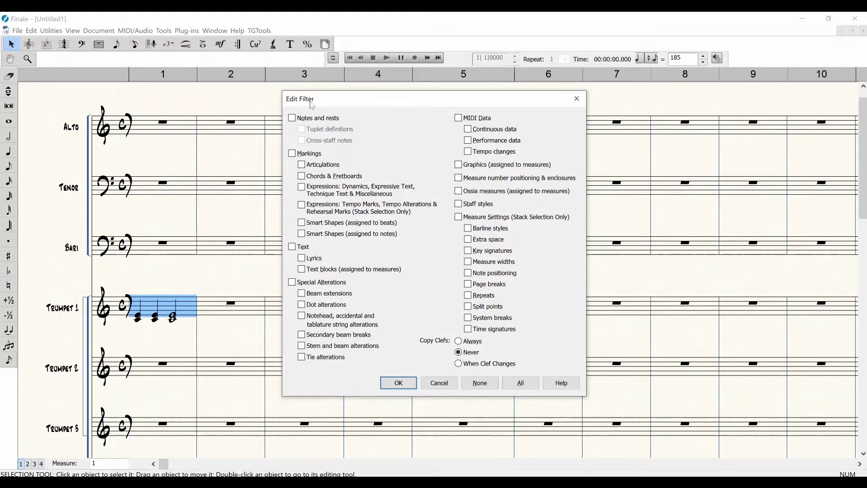
pyautogui.click(293, 118)
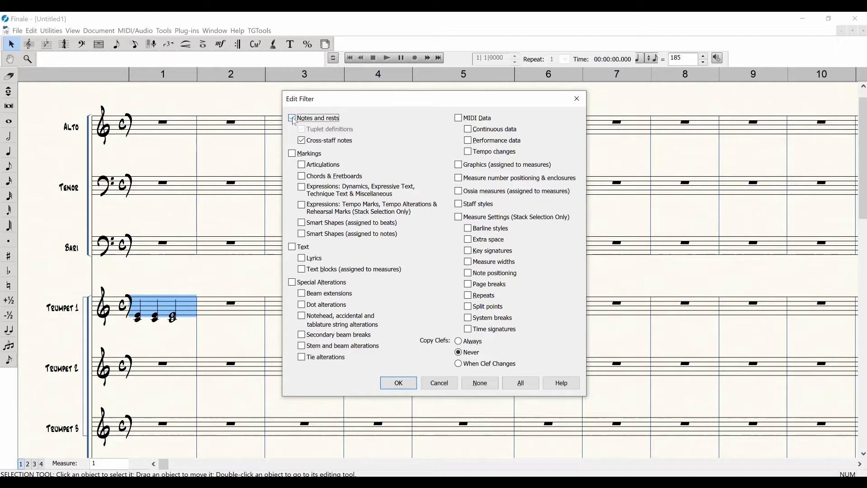
pyautogui.click(415, 386)
pyautogui.moveTo(132, 311); pyautogui.dragTo(202, 312)
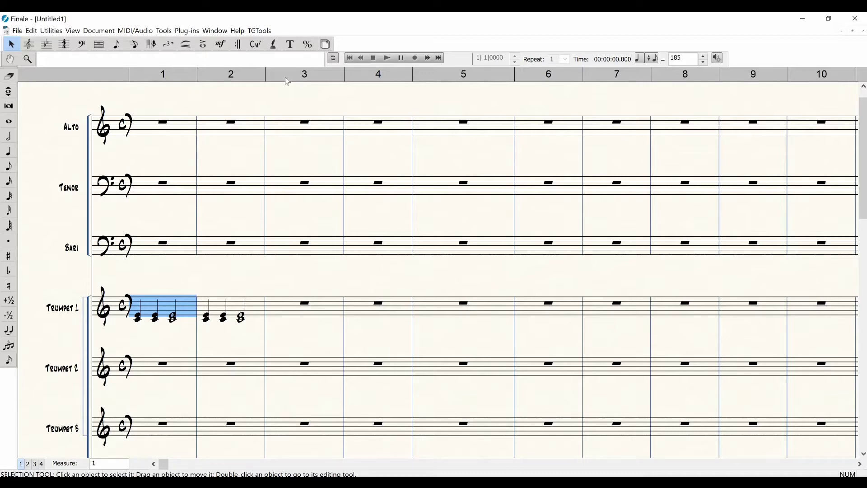
# Add staccato dots to the quarter-note chords in Trumpet 1's measures 1 and 2
pyautogui.click(203, 45)
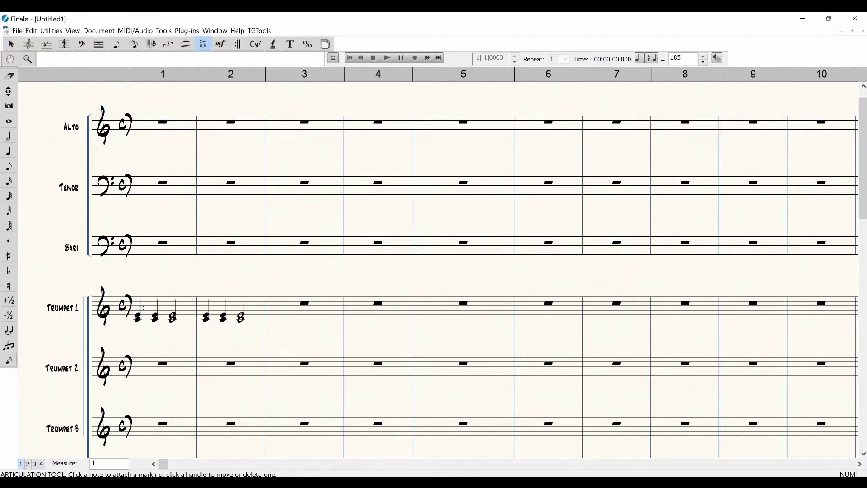
pyautogui.click(140, 311)
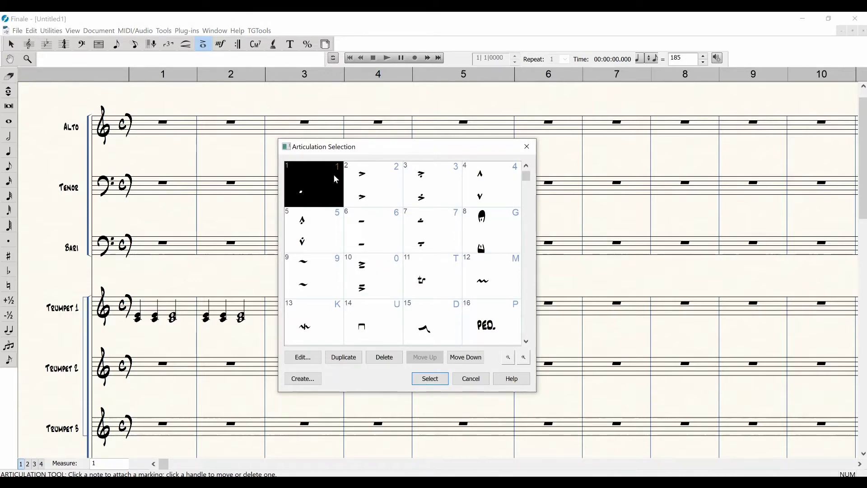
pyautogui.doubleClick(302, 195)
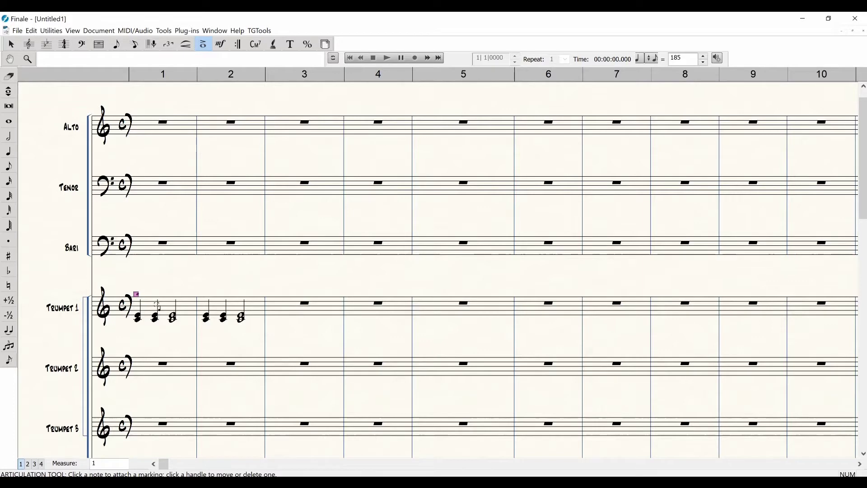
pyautogui.click(157, 305)
pyautogui.click(207, 307)
pyautogui.click(226, 307)
# Add accents to the half-note chords in measures 1 and 2 of the Trumpet 1 staff
pyautogui.click(173, 309)
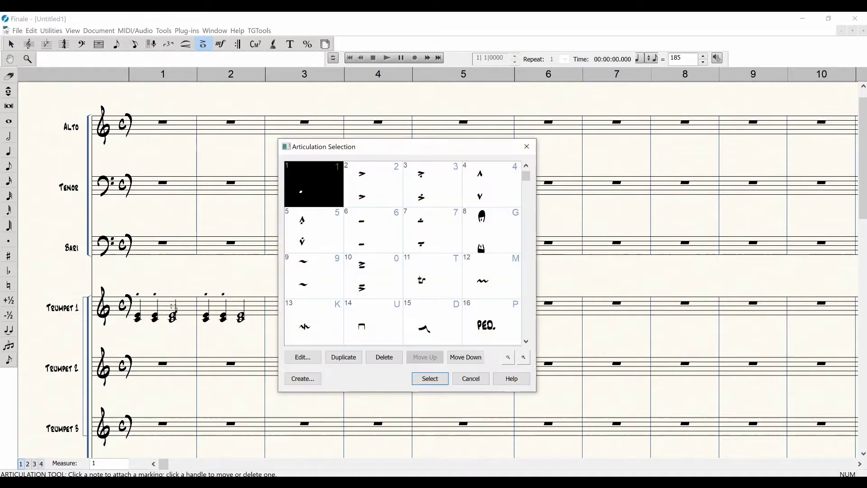
pyautogui.doubleClick(371, 190)
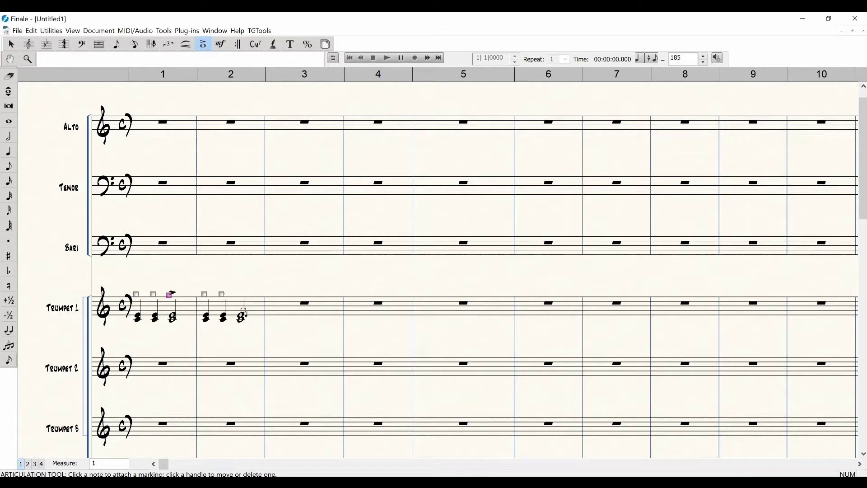
pyautogui.click(246, 311)
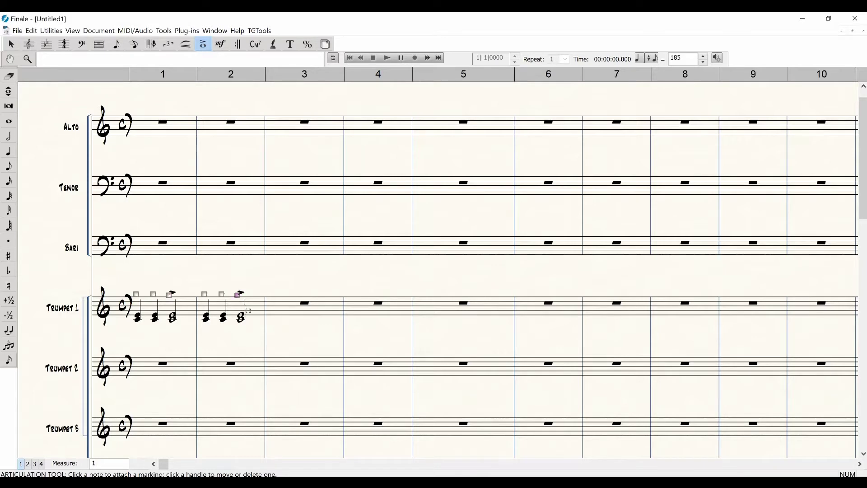
# Transpose Trumpet 1's measures 1 and 2 up diatonically by an octave, without preserving the original notes
pyautogui.click(13, 47)
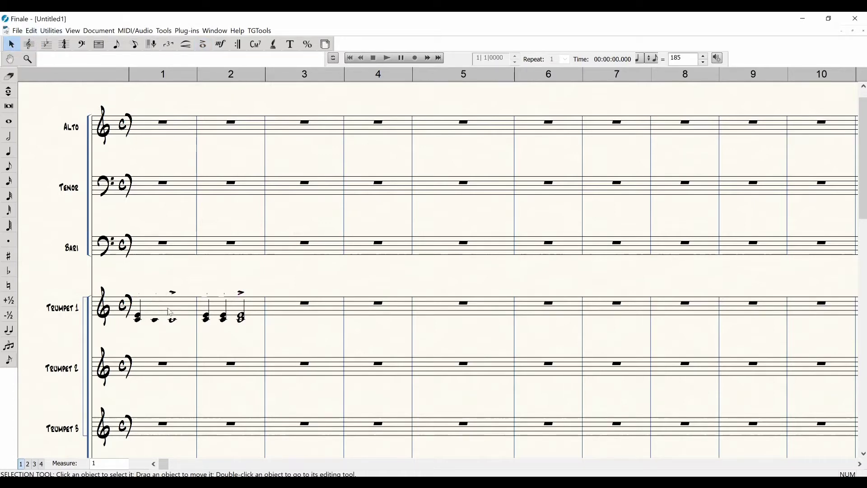
pyautogui.click(170, 312)
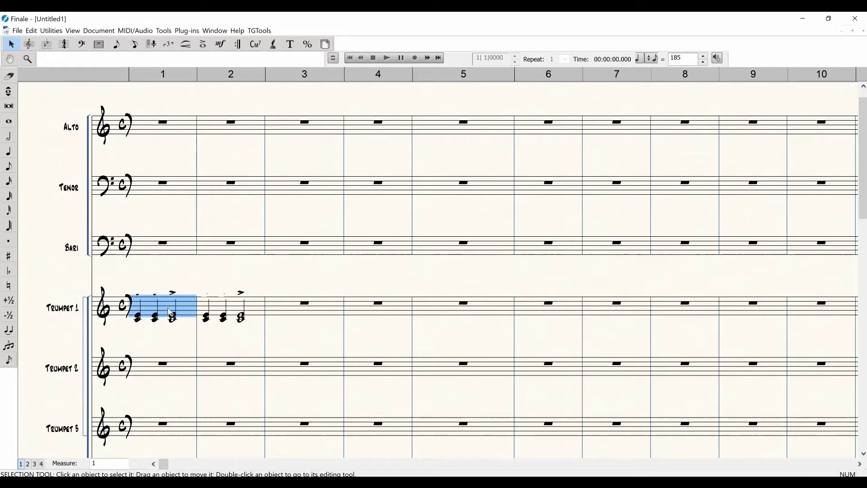
pyautogui.keyDown('shift'); pyautogui.click(235, 310); pyautogui.keyUp('shift')
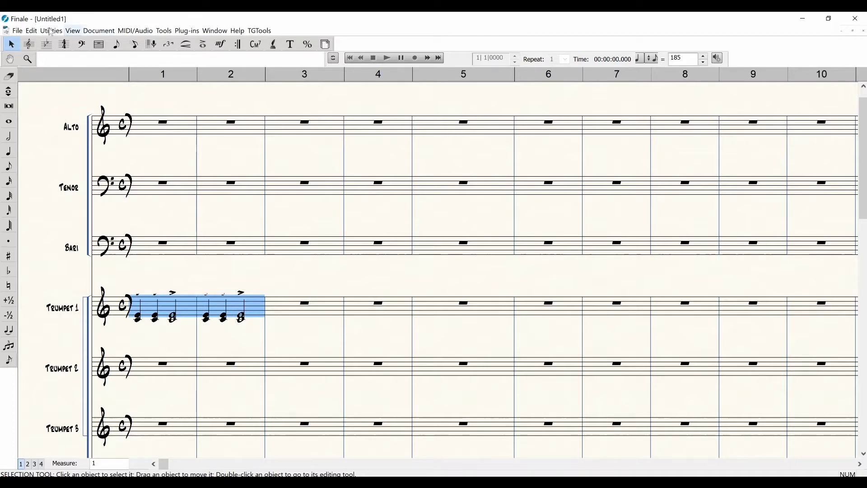
pyautogui.click(34, 31)
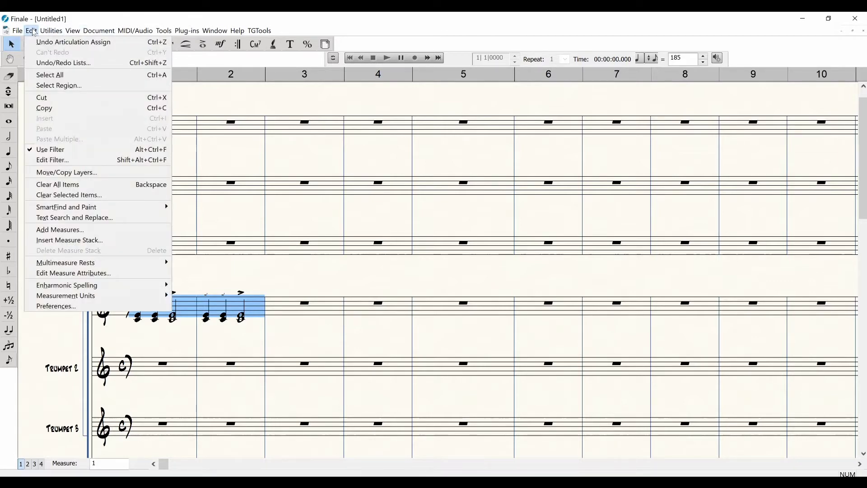
pyautogui.moveTo(51, 32)
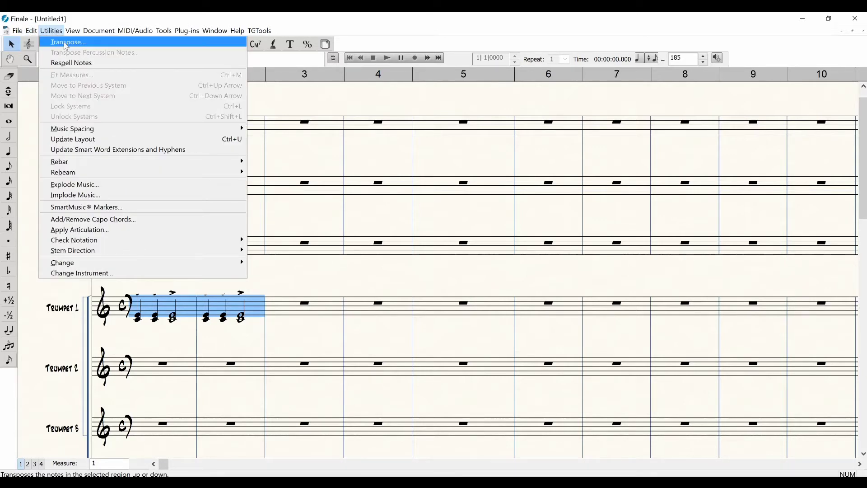
pyautogui.click(66, 44)
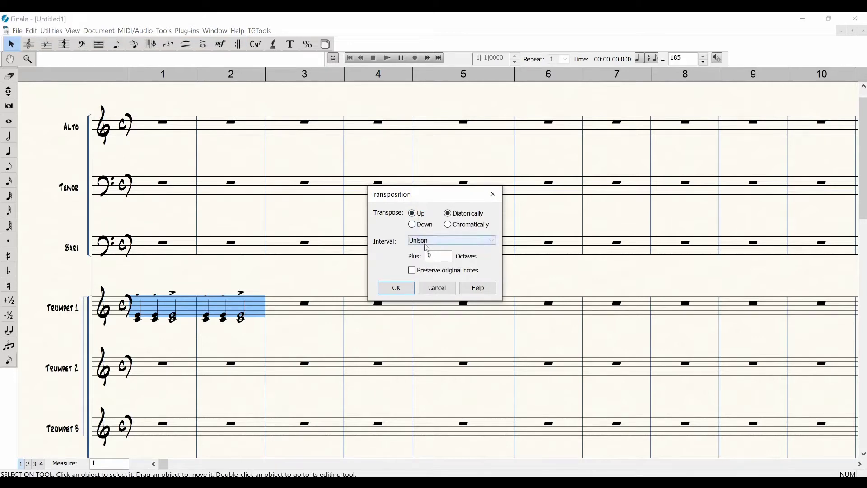
pyautogui.doubleClick(430, 256)
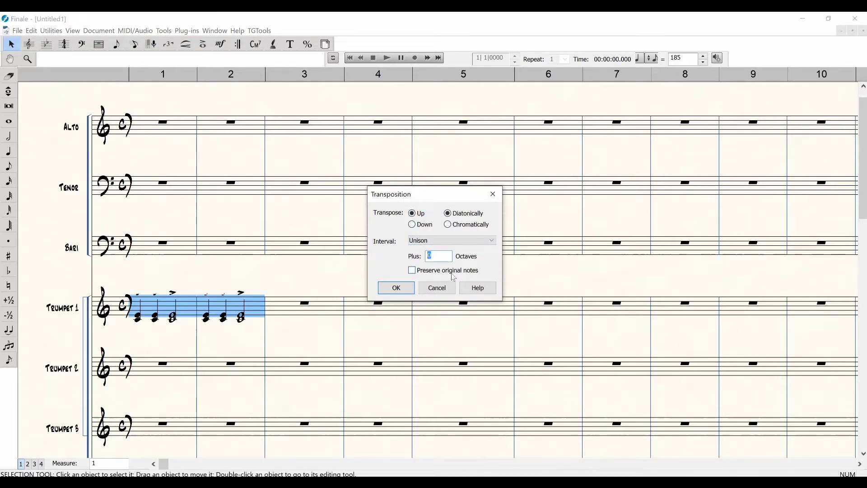
pyautogui.write('1')
pyautogui.click(420, 241)
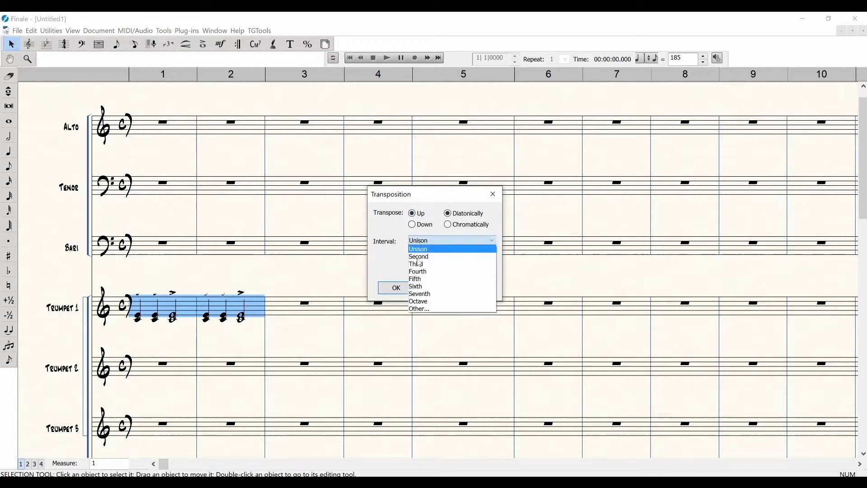
pyautogui.click(421, 302)
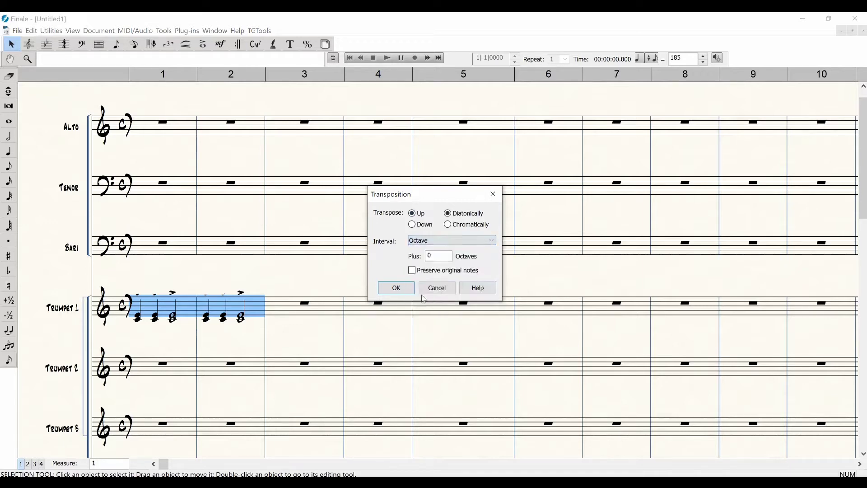
pyautogui.click(398, 291)
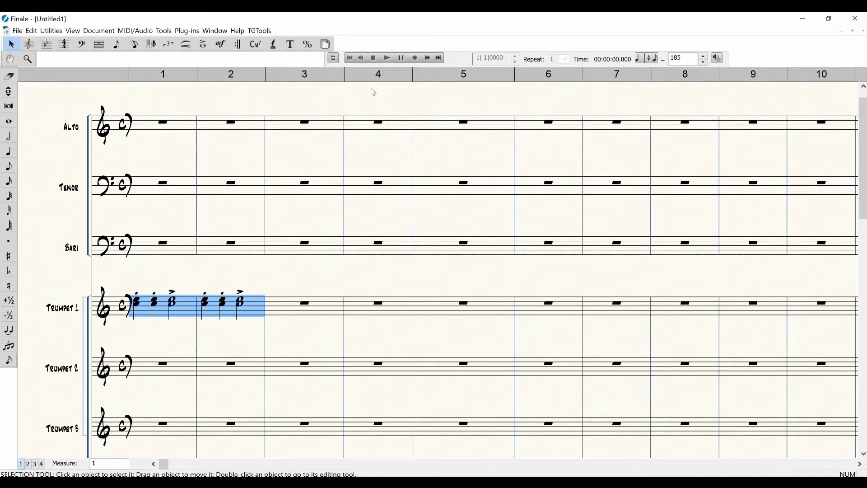
# Enter two quarter-note chords, a dotted quarter-note chord and an eighth-note chord in Trumpet 1's measure 3 with Speedy Entry
pyautogui.click(135, 44)
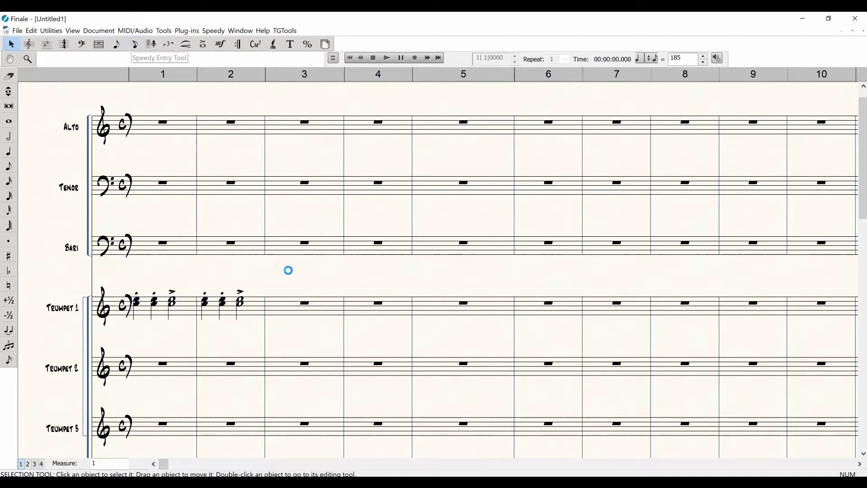
pyautogui.click(285, 314)
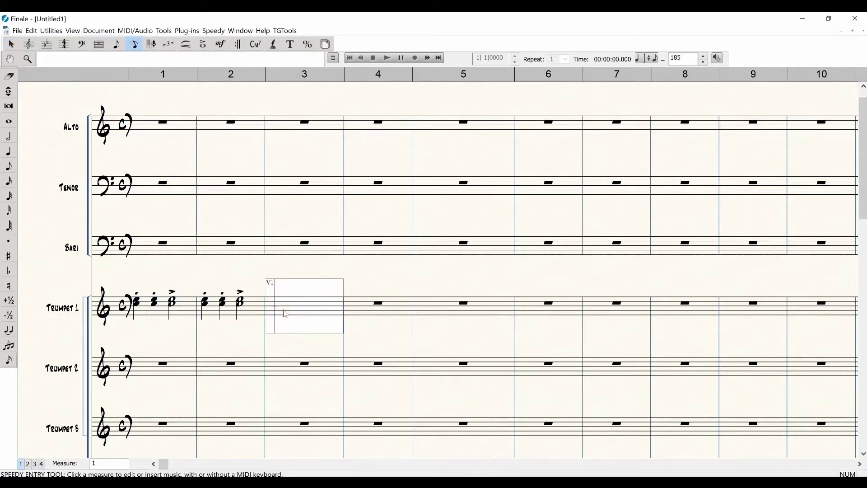
pyautogui.press('5')
pyautogui.press('5')
pyautogui.press('6')
pyautogui.press('.')
pyautogui.press('4')
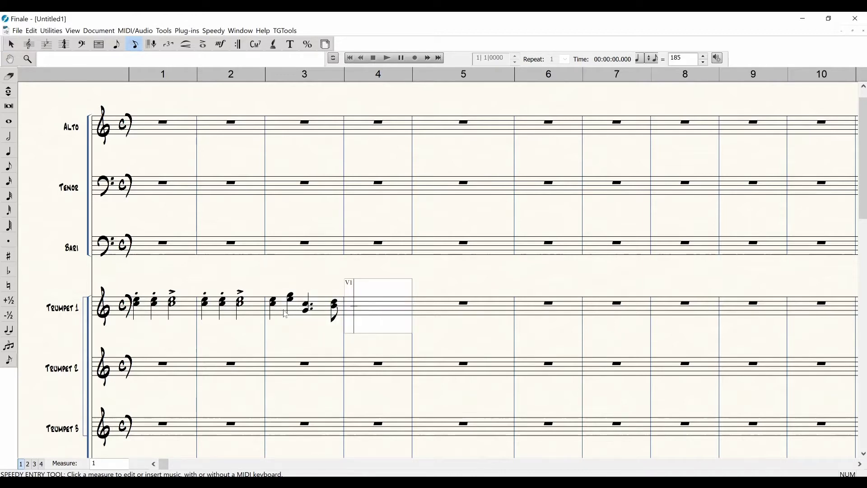
# Fill Trumpet 1's measure 4 with a dotted half-note chord followed by a quarter rest
pyautogui.press('7')
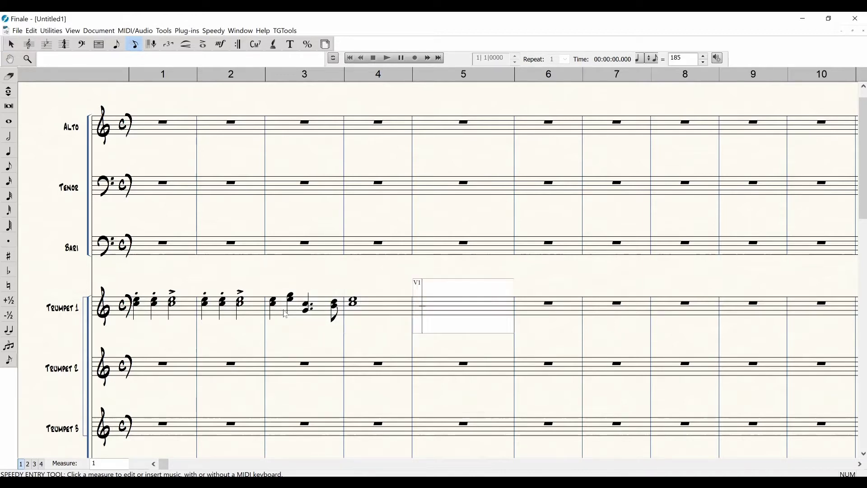
pyautogui.click(354, 314)
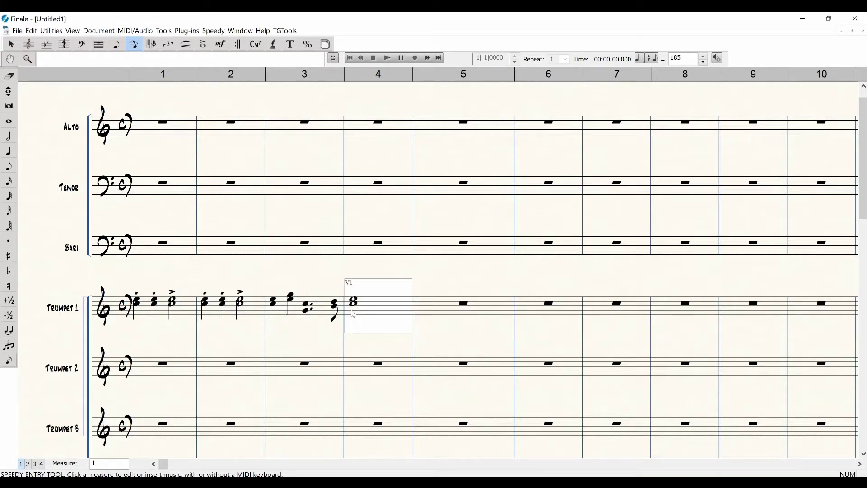
pyautogui.press('6')
pyautogui.press('Right')
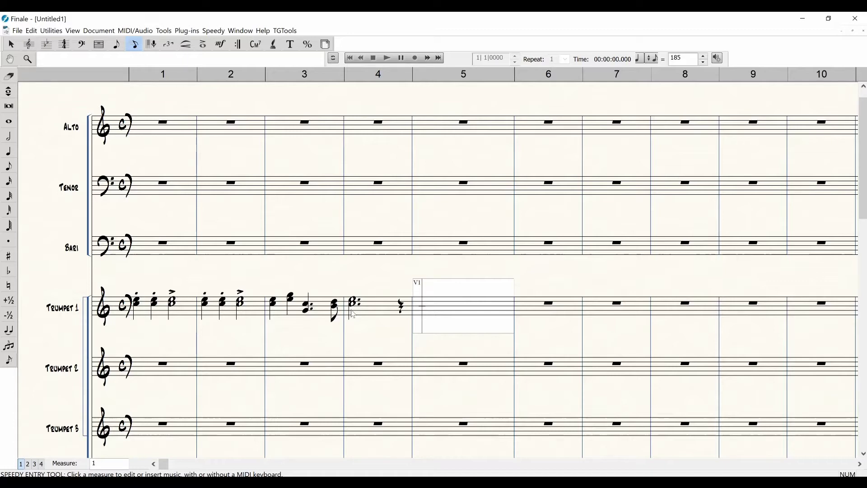
pyautogui.press('Escape')
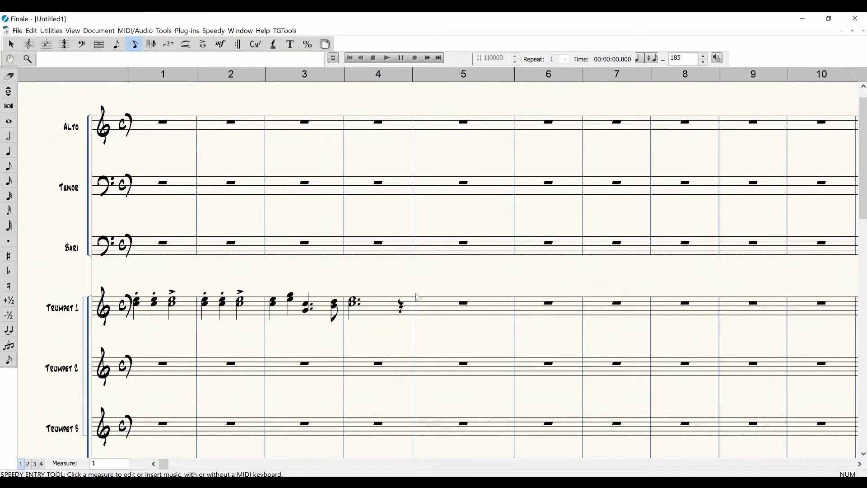
# Enter four quarter-note chords in Trumpet 1's measure 5, and three quarter-note chords plus two eighth-note chords in measure 6
pyautogui.click(412, 312)
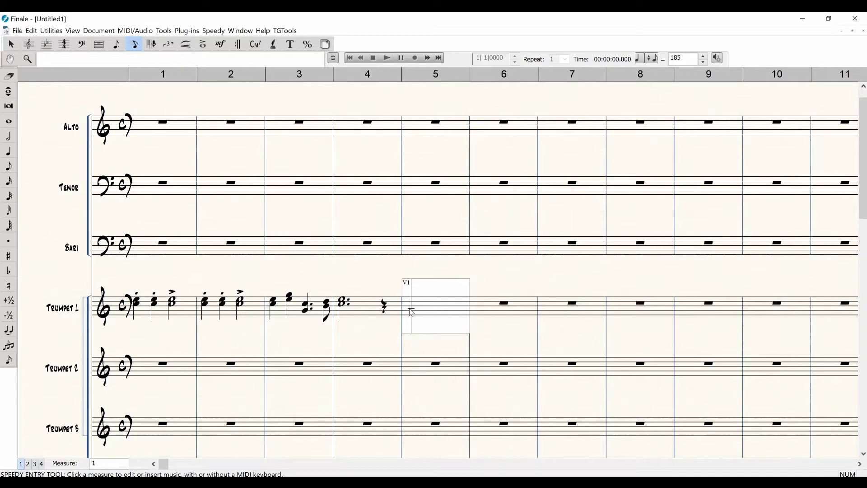
pyautogui.press('5')
pyautogui.press('5')
pyautogui.press('5')
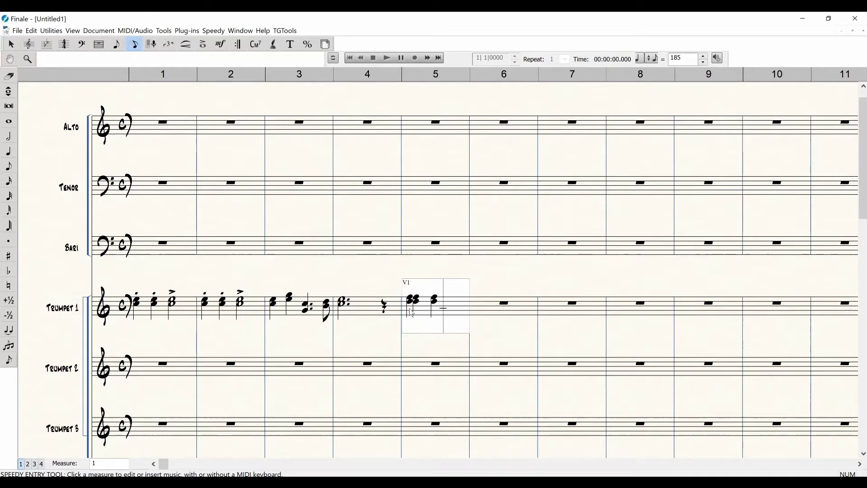
pyautogui.press('5')
pyautogui.press('5')
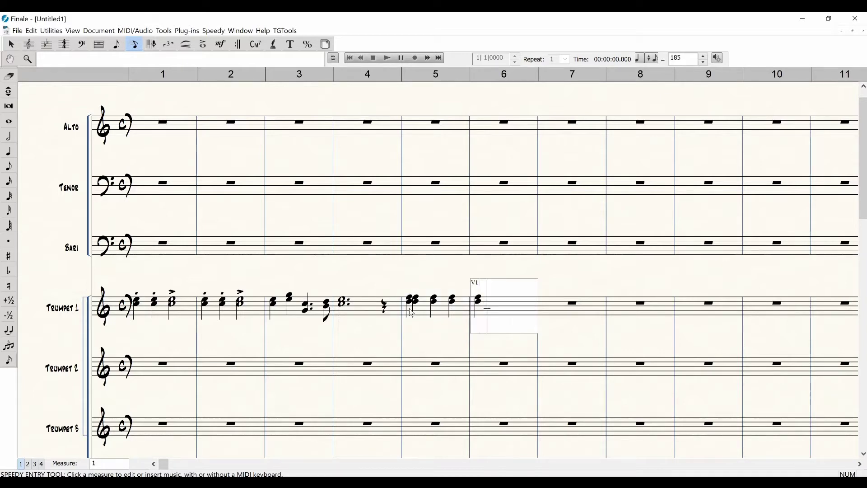
pyautogui.press('5')
pyautogui.press('5')
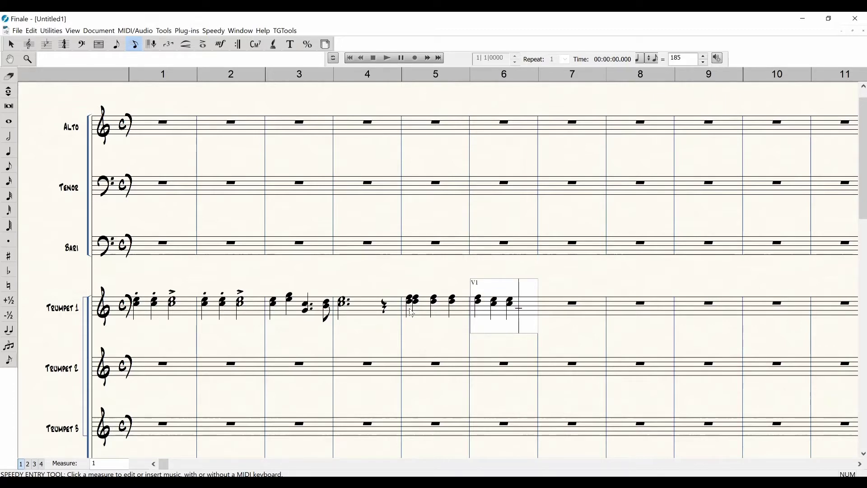
pyautogui.press('4')
pyautogui.press('4')
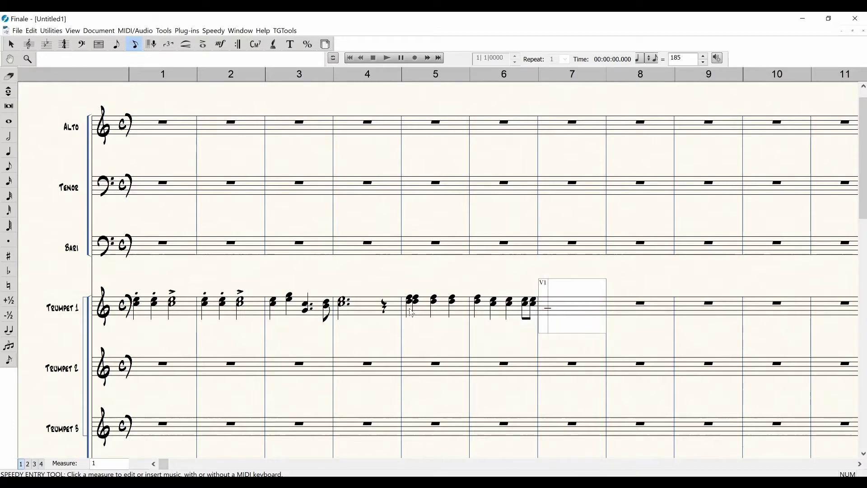
# Enter four quarter-note chords in Trumpet 1's measure 7 and two half-note chords in measure 8
pyautogui.press('5')
pyautogui.press('5')
pyautogui.press('5')
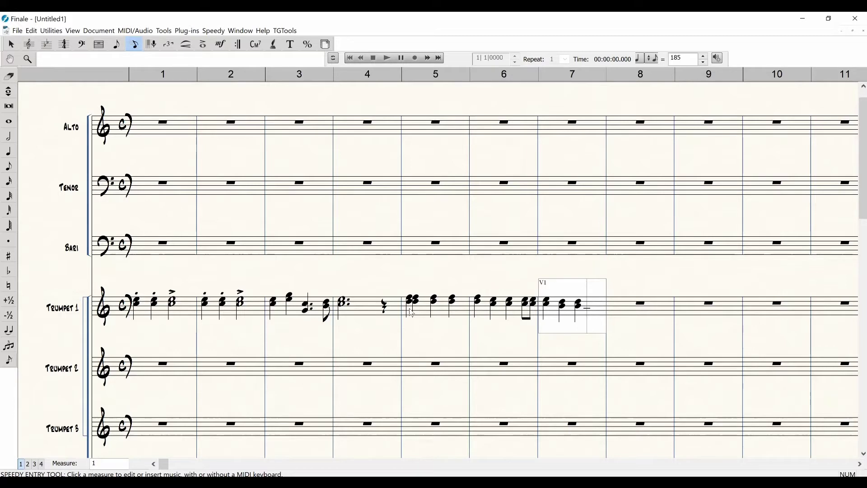
pyautogui.press('5')
pyautogui.press('6')
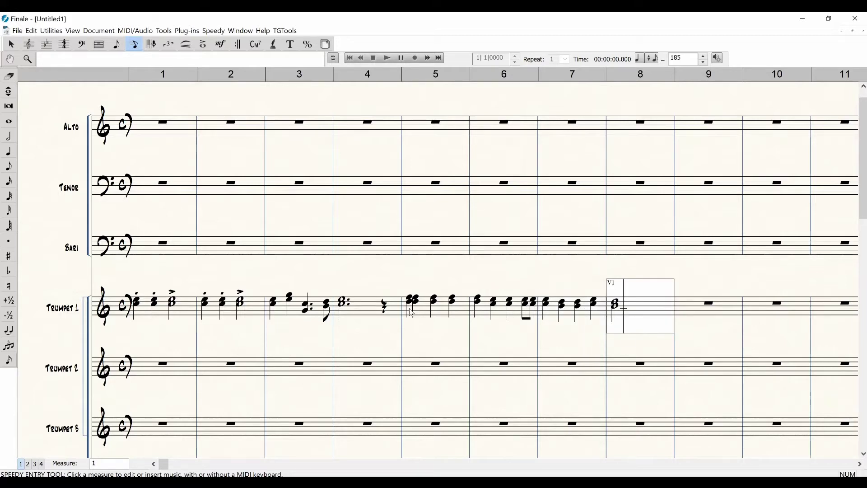
pyautogui.press('6')
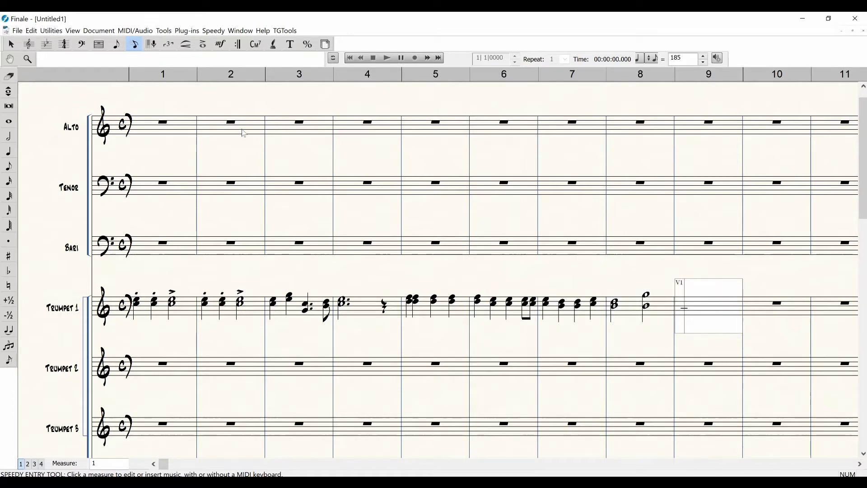
# Add staccato dots to all quarter-note chords in measures 5 to 7 of the Trumpet 1 staff
pyautogui.click(204, 45)
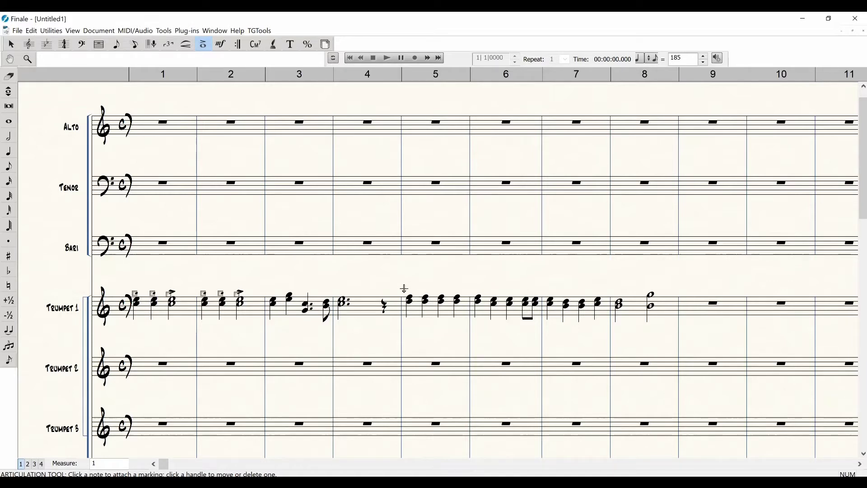
pyautogui.moveTo(404, 285); pyautogui.dragTo(520, 332)
pyautogui.moveTo(547, 281); pyautogui.dragTo(606, 343)
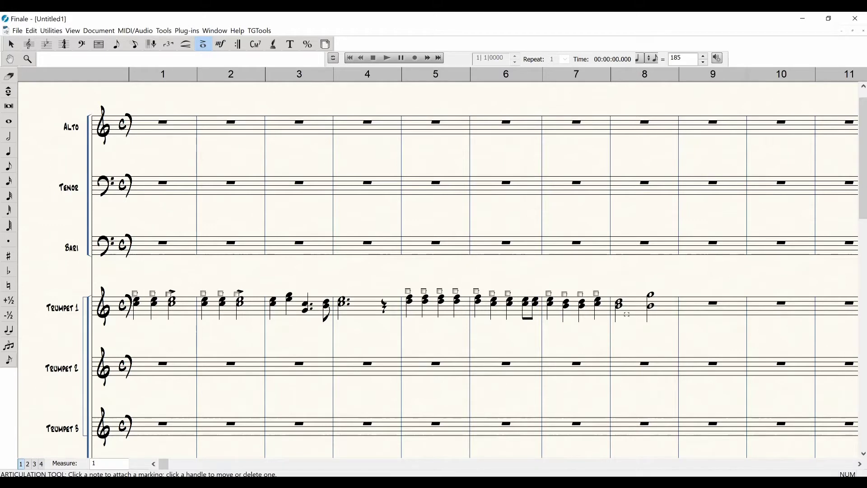
# Shorten the first half-note chord in Trumpet 1's measure 8 to a quarter note and insert a quarter rest after it
pyautogui.click(134, 46)
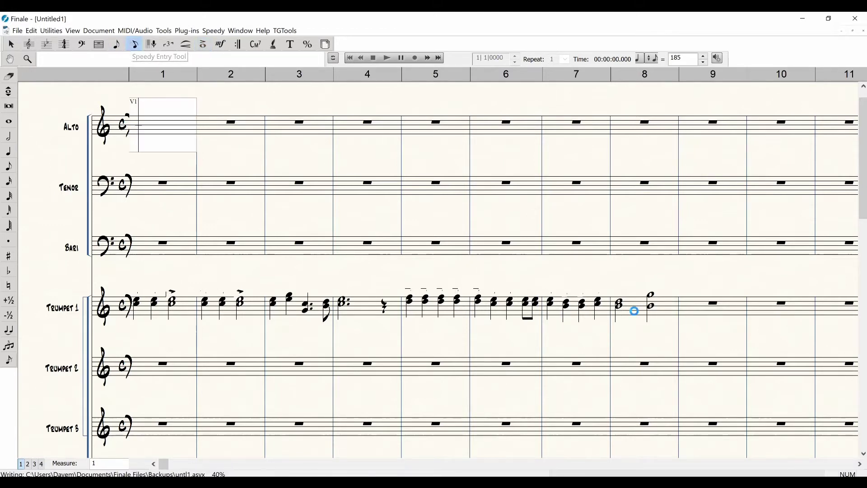
pyautogui.click(620, 312)
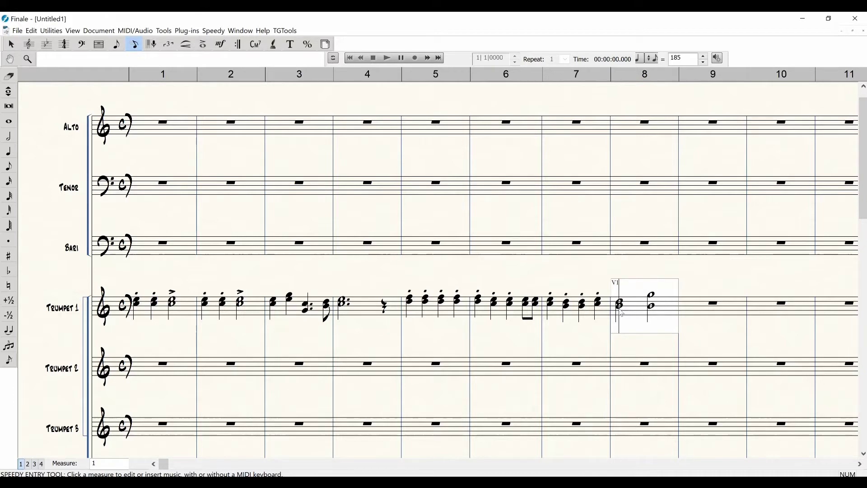
pyautogui.press('Right')
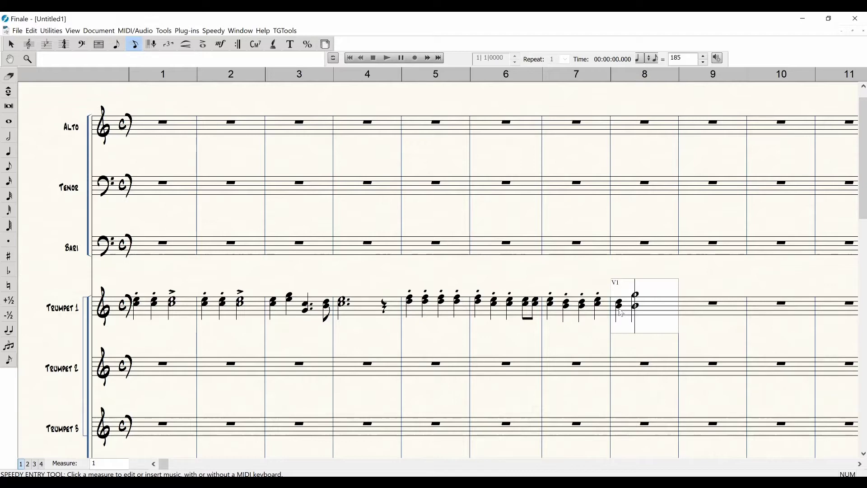
pyautogui.press('Right')
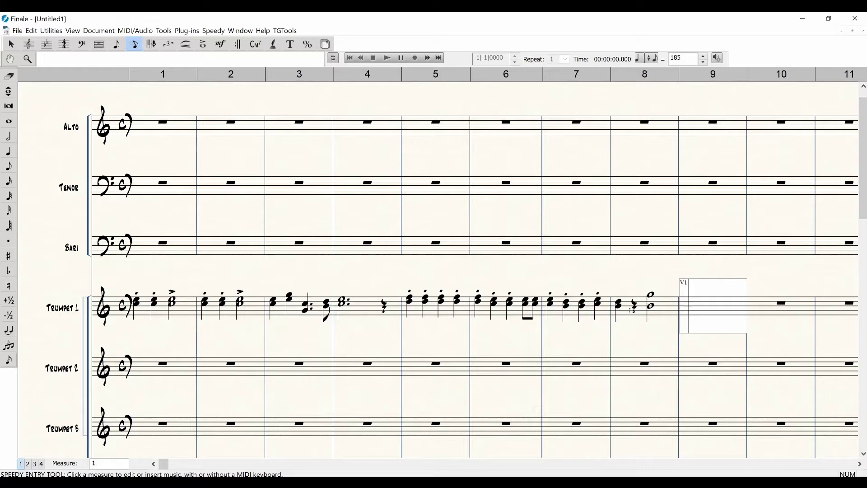
pyautogui.press('Escape')
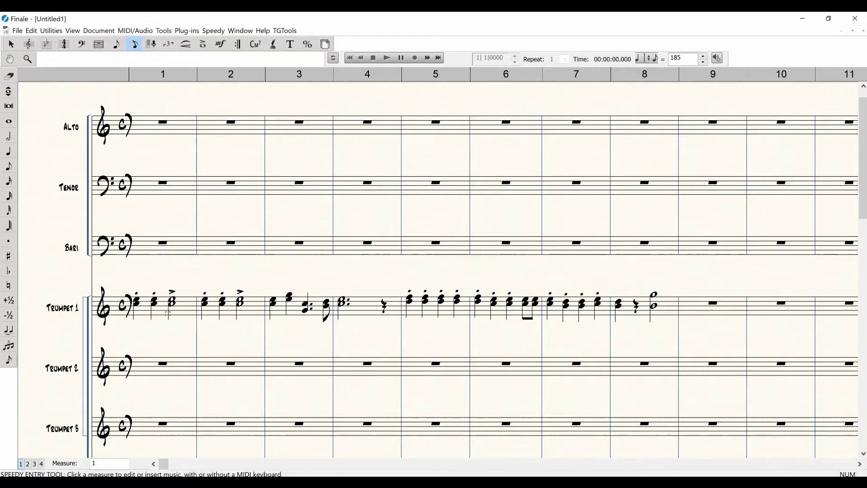
# Play back the Trumpet 1 passage from measure 1 and stop it near the end of measure 8
pyautogui.press('space')
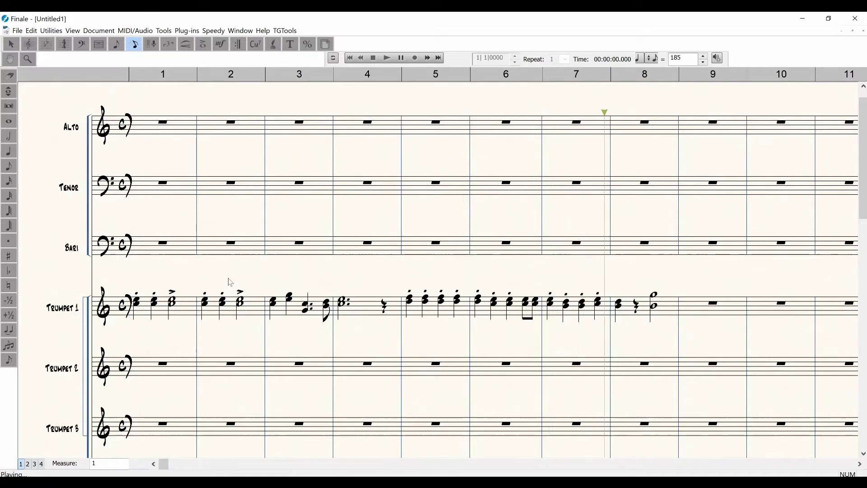
pyautogui.click(331, 275)
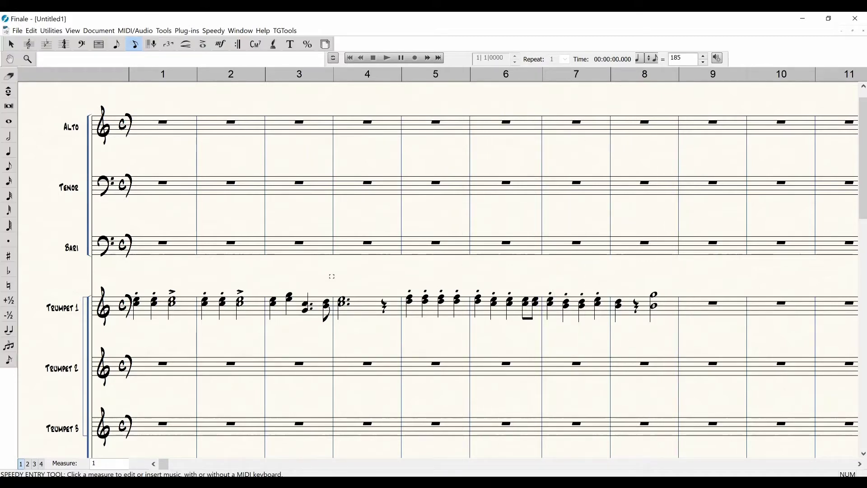
# Add staccato dots to Trumpet 1's first chord in measure 8 and first two chords in measure 3, and a tenuto to measure 3's eighth-note chord
pyautogui.click(203, 45)
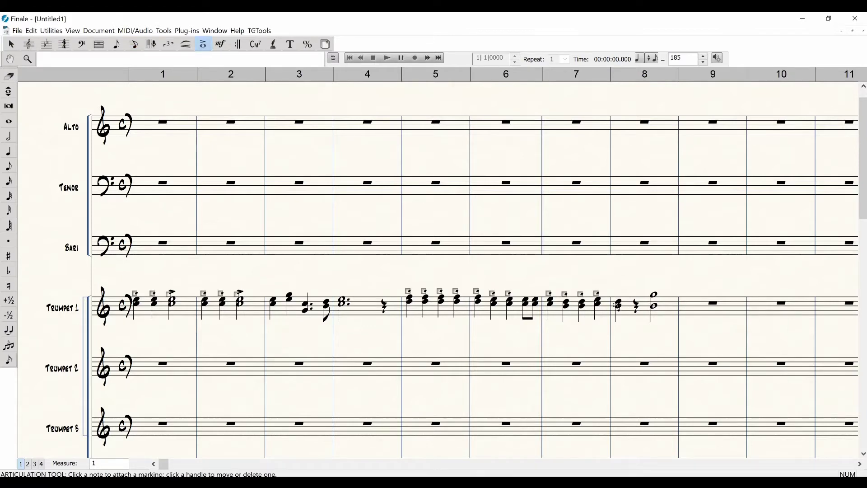
pyautogui.click(619, 307)
pyautogui.moveTo(267, 279); pyautogui.dragTo(297, 337)
pyautogui.press('e')
pyautogui.click(326, 307)
# Raise the playback tempo to about 205
pyautogui.click(705, 57)
pyautogui.click(704, 57)
pyautogui.click(705, 57)
pyautogui.click(704, 57)
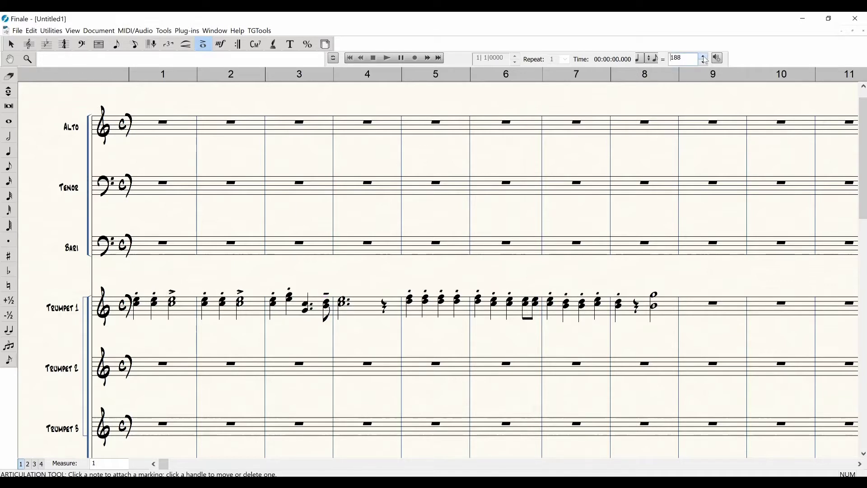
pyautogui.click(704, 57)
pyautogui.click(704, 56)
pyautogui.click(704, 56)
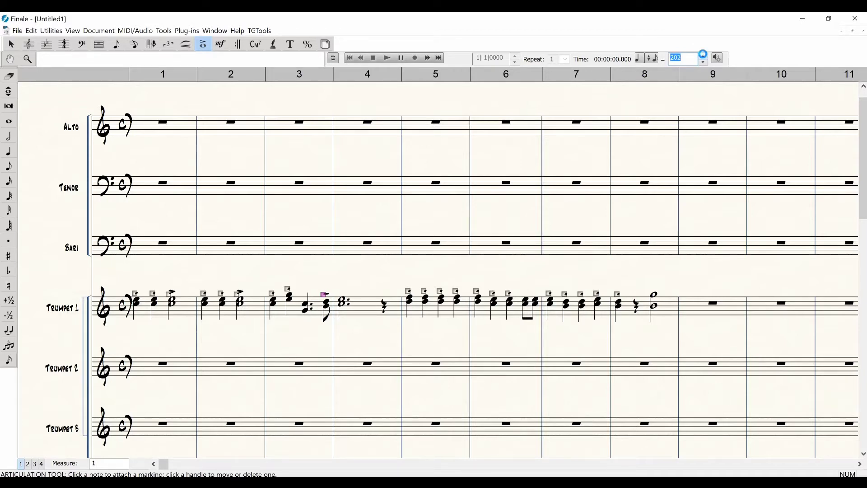
pyautogui.click(702, 55)
pyautogui.click(703, 55)
pyautogui.click(702, 55)
# Clear the playback tempo value and try playing the passage from measure 1 twice
pyautogui.press('BackSpace')
pyautogui.press('space')
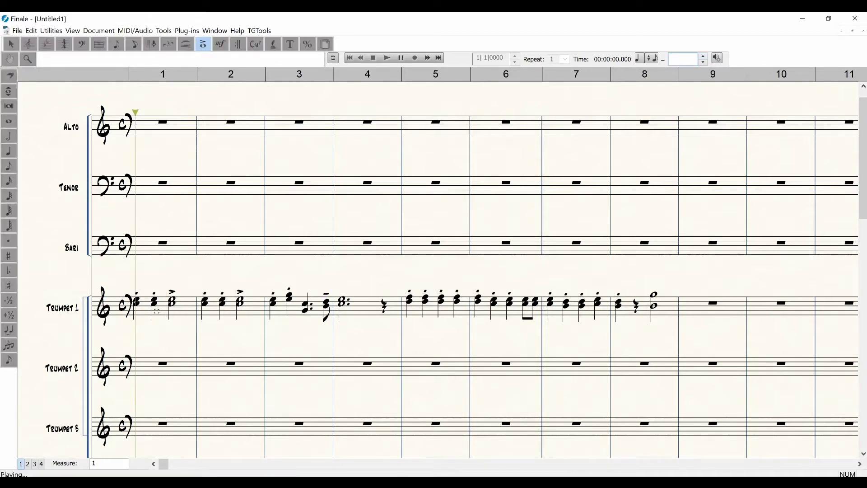
pyautogui.click(188, 276)
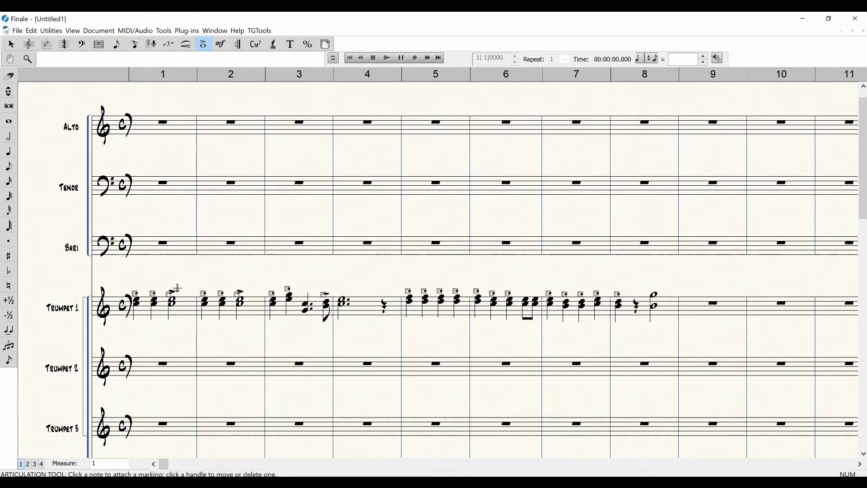
pyautogui.press('space')
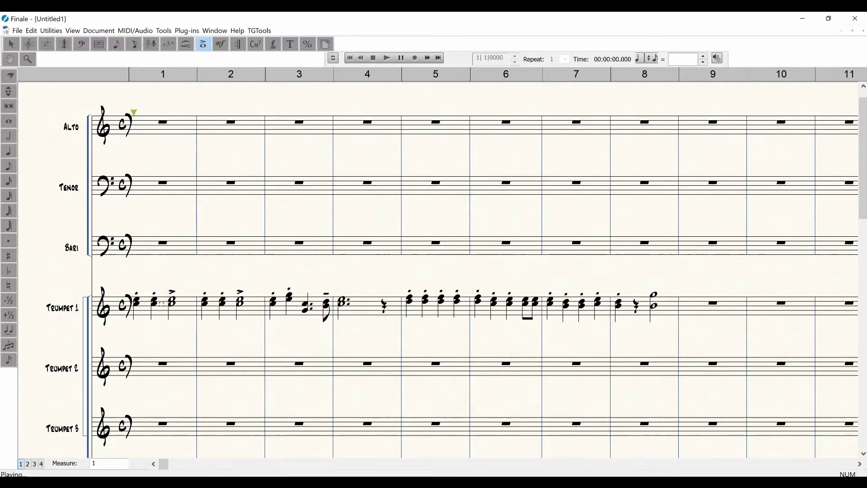
pyautogui.click(188, 281)
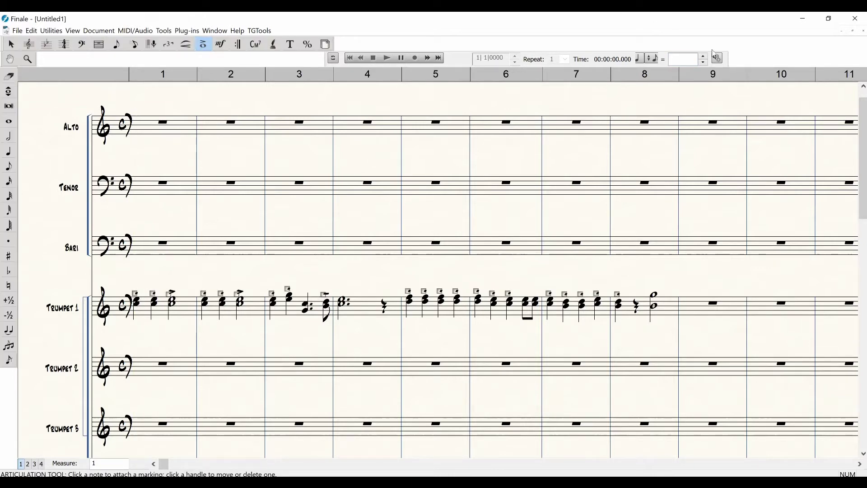
# Set the playback tempo to 205 with a quarter note as the beat unit
pyautogui.click(654, 62)
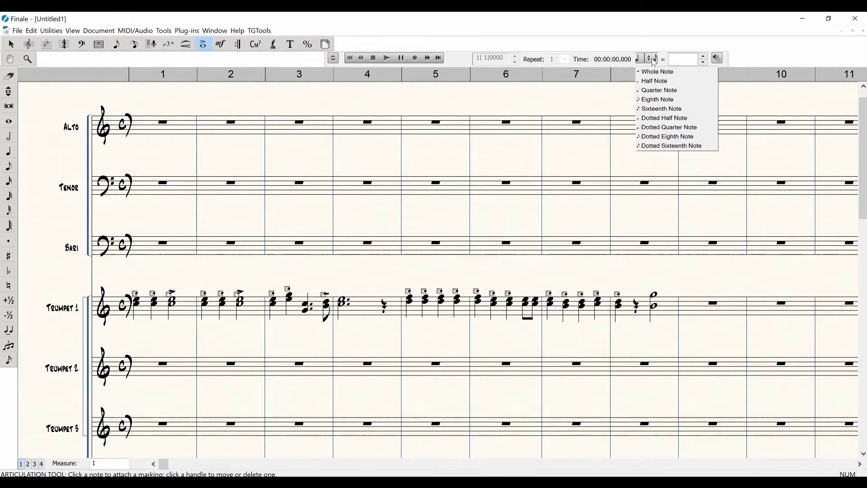
pyautogui.click(658, 91)
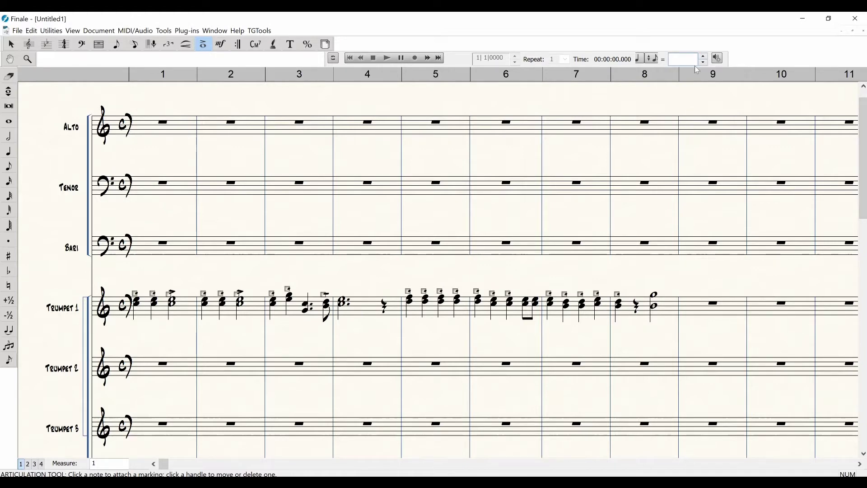
pyautogui.click(704, 57)
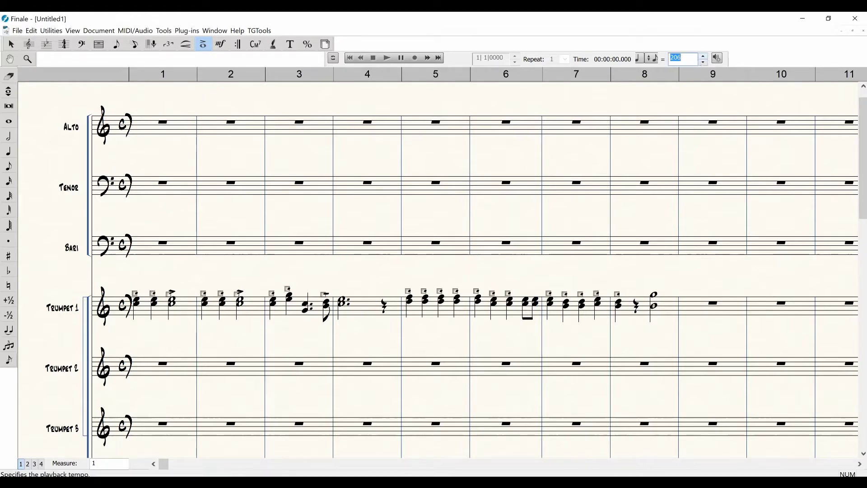
pyautogui.click(703, 62)
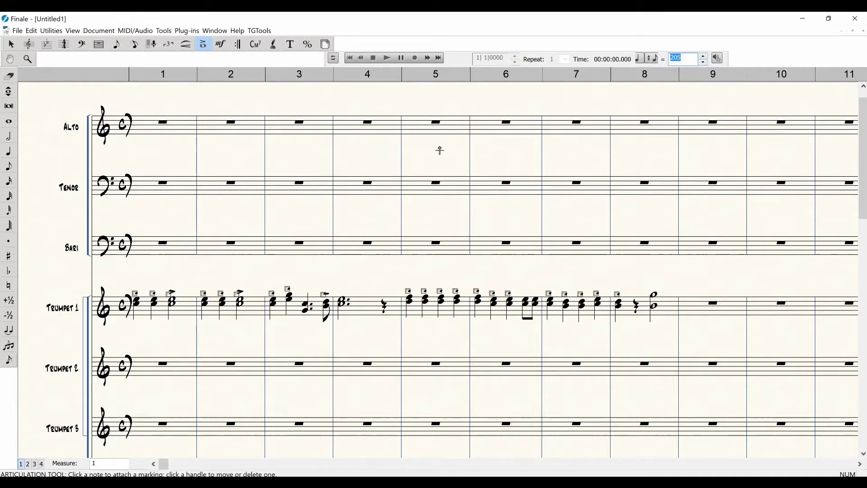
pyautogui.click(651, 59)
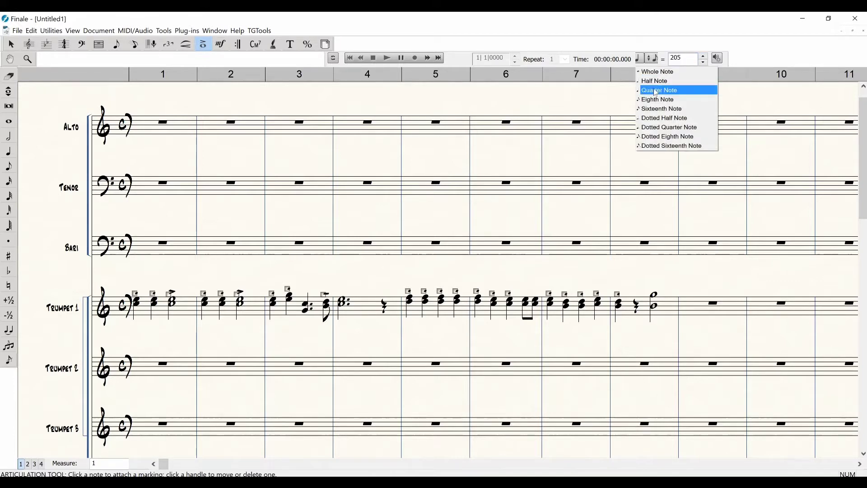
pyautogui.click(656, 90)
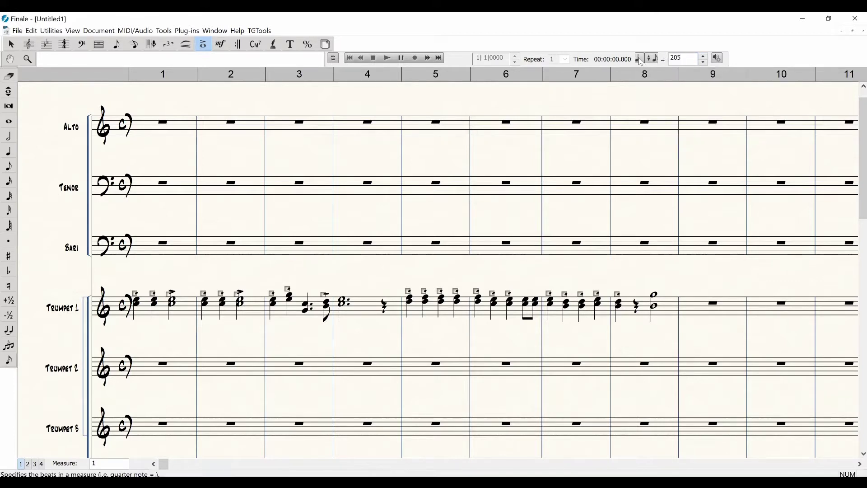
pyautogui.click(643, 60)
pyautogui.click(651, 92)
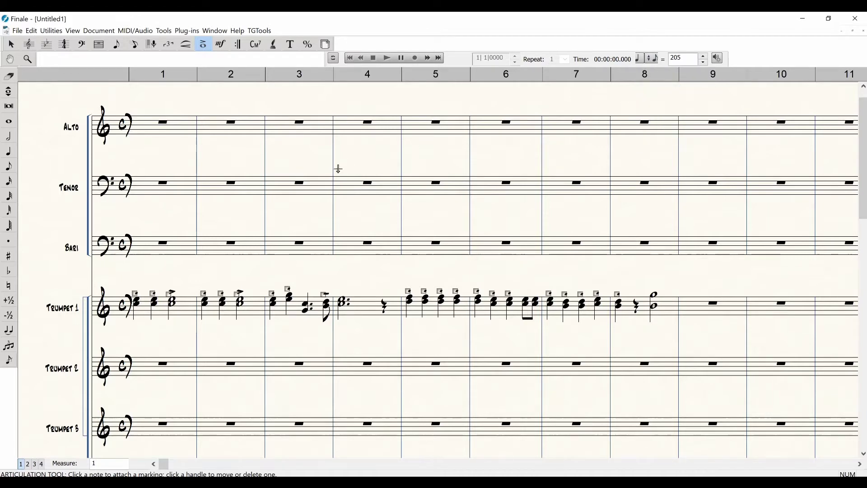
# Play back the eight-measure Trumpet 1 passage at the new tempo
pyautogui.click(180, 307)
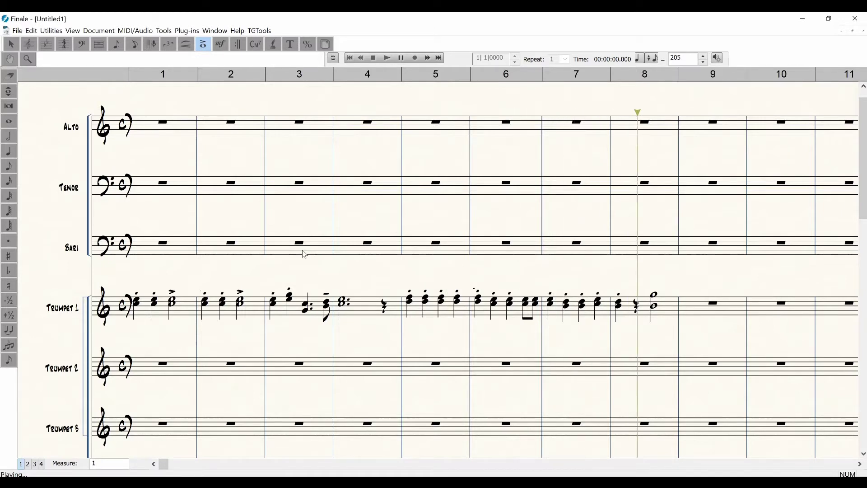
pyautogui.click(457, 269)
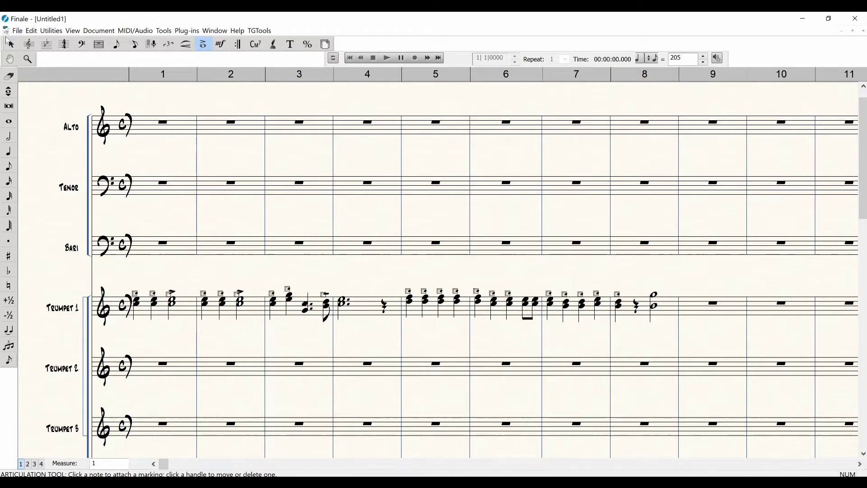
# Explode Trumpet 1's measures 1 to 8 into 2 existing staves starting with Trumpet 1, one note per staff from the top down
pyautogui.click(11, 43)
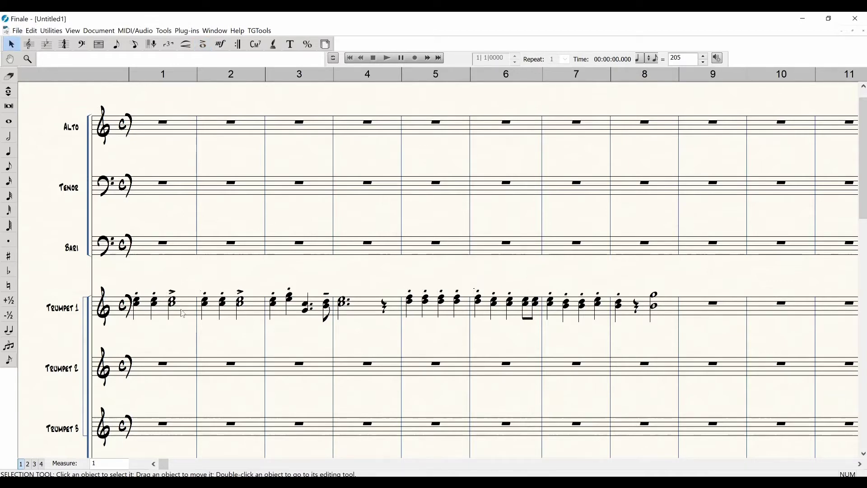
pyautogui.click(183, 313)
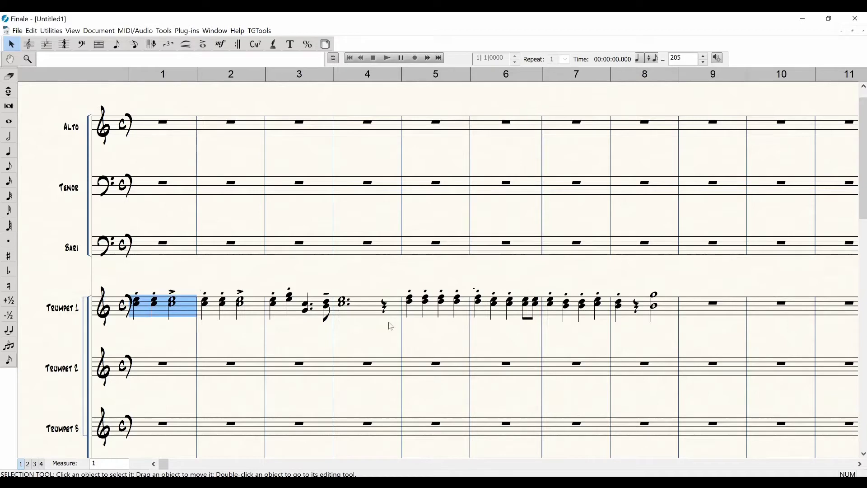
pyautogui.keyDown('shift'); pyautogui.click(646, 312); pyautogui.keyUp('shift')
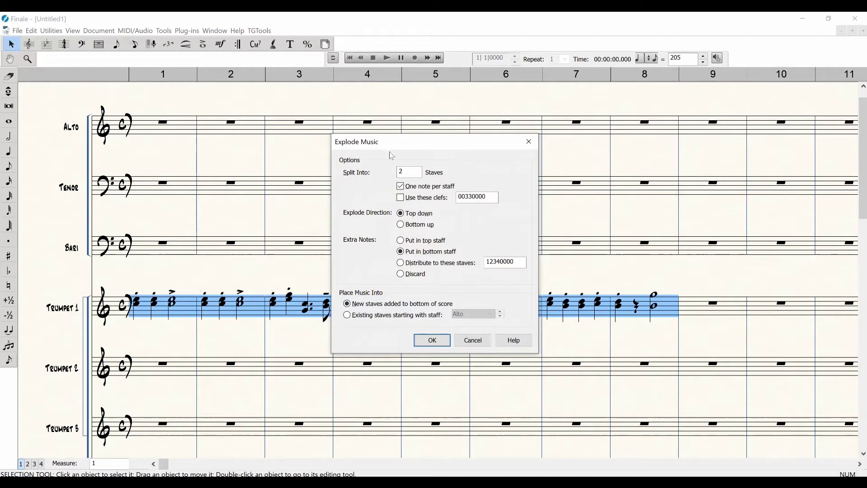
pyautogui.doubleClick(402, 172)
pyautogui.click(376, 316)
pyautogui.click(471, 315)
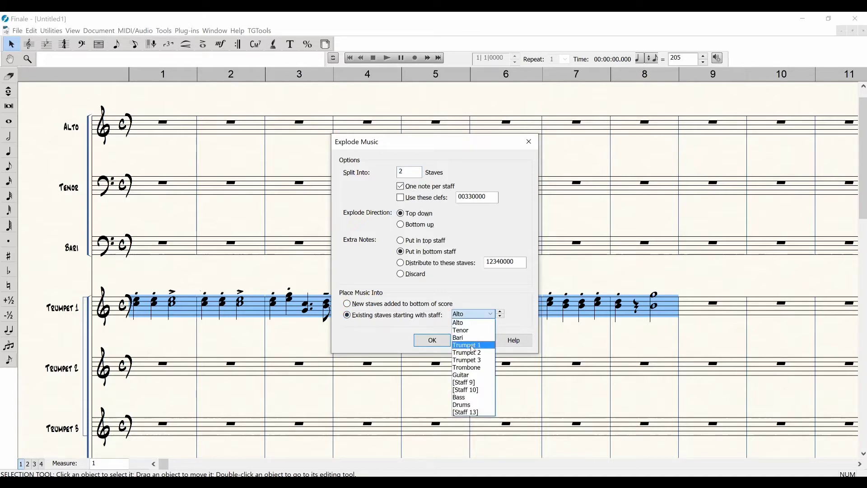
pyautogui.click(471, 345)
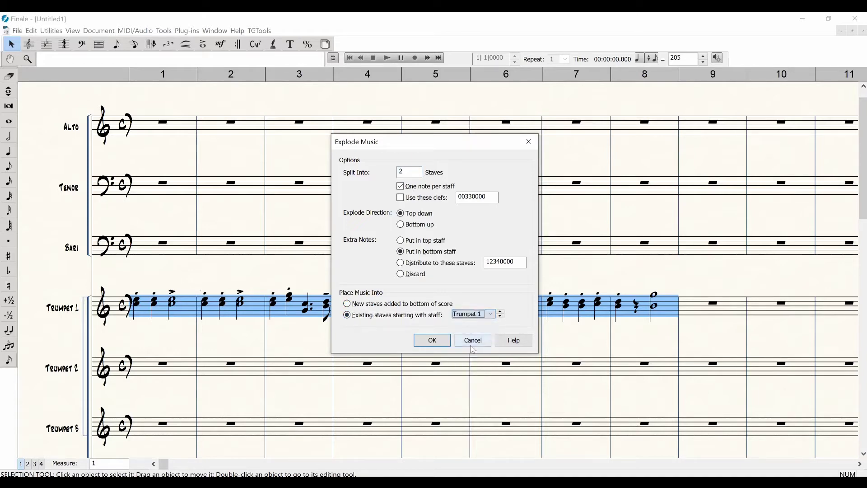
pyautogui.click(431, 341)
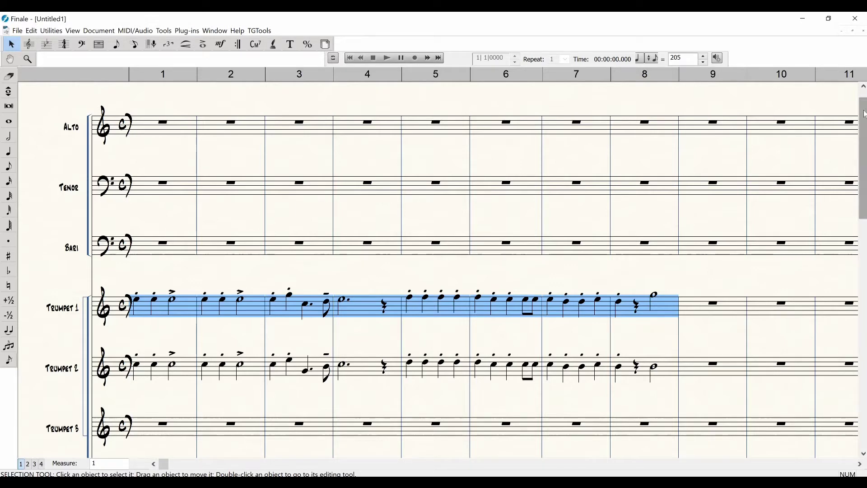
# Enter half notes in the Alto staff's measures 1 to 4: G A, B A, G A, B C
pyautogui.moveTo(864, 114); pyautogui.dragTo(863, 106)
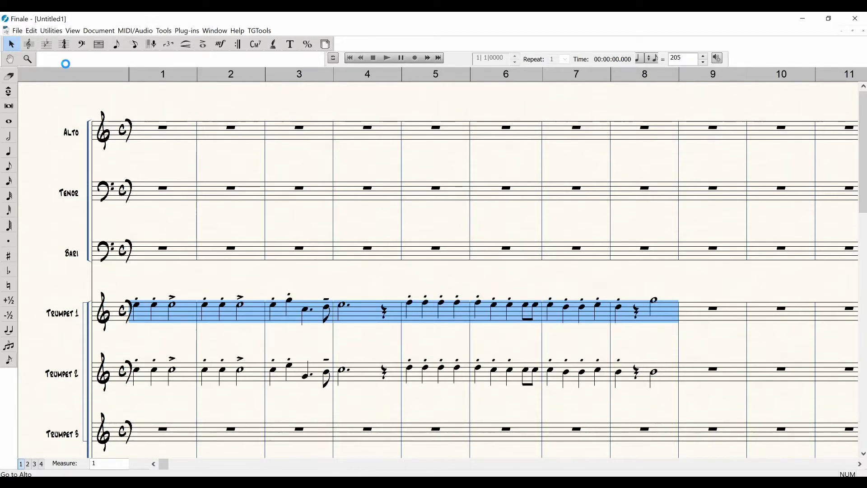
pyautogui.click(135, 44)
pyautogui.click(158, 147)
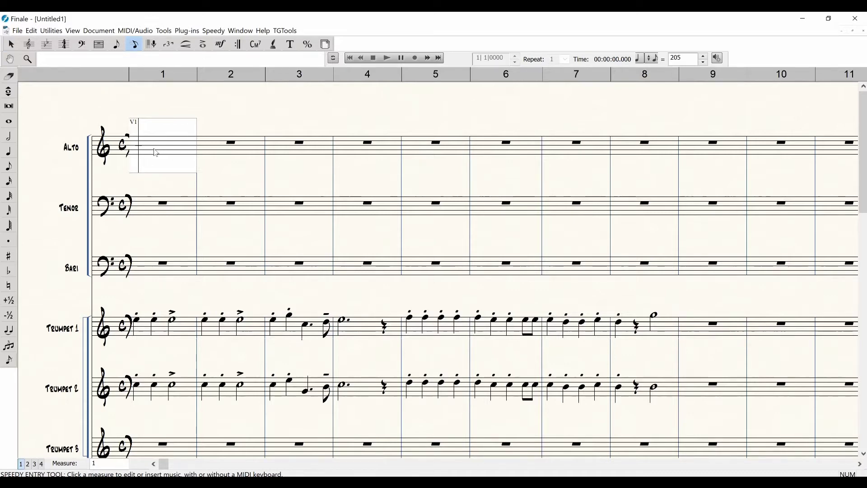
pyautogui.press('6')
pyautogui.press('6')
pyautogui.press('6')
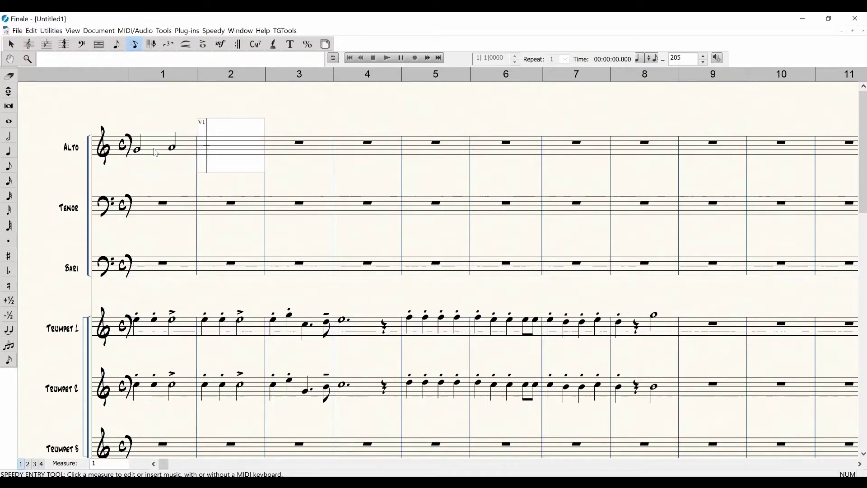
pyautogui.press('6')
pyautogui.press('6')
pyautogui.press('6')
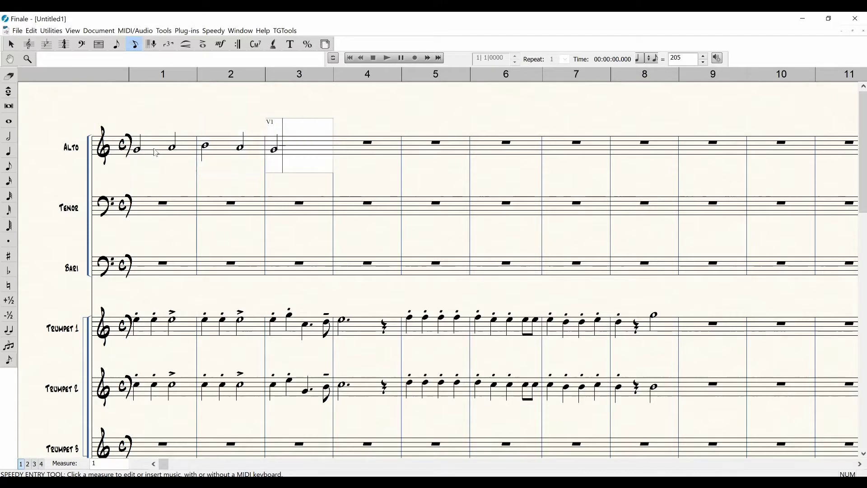
pyautogui.press('6')
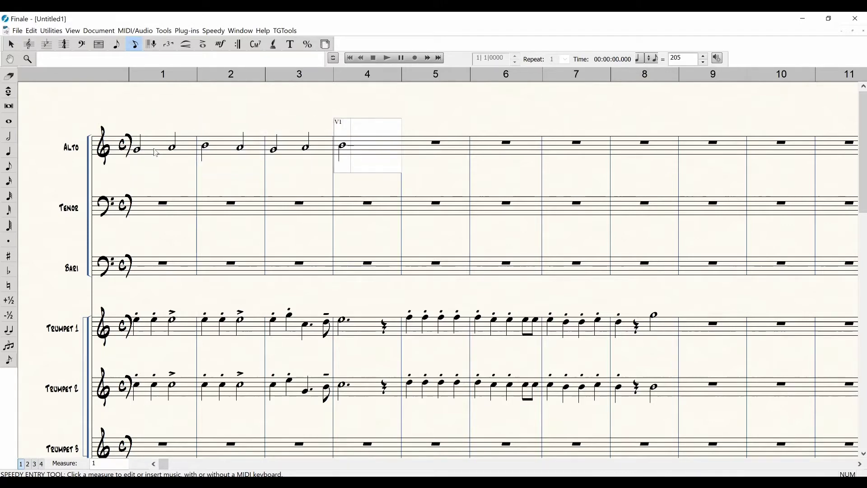
pyautogui.press('6')
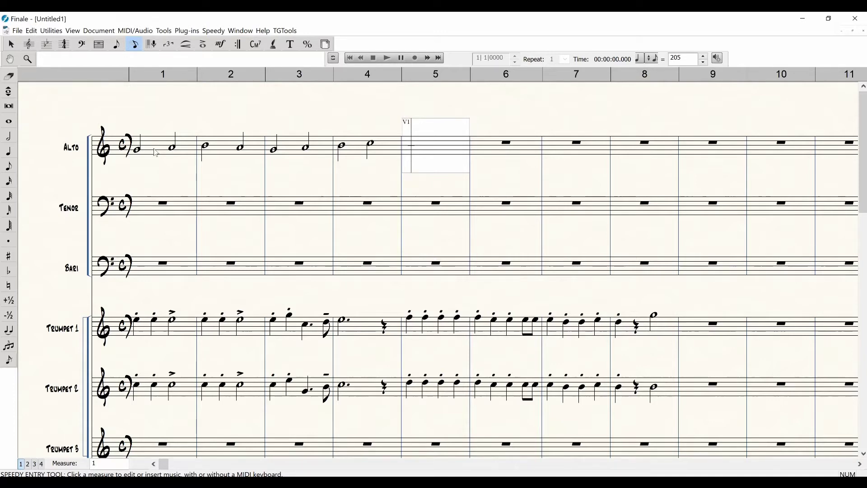
# Enter whole notes B, C and G-flat in the Alto staff's measures 5 to 7 and a quarter note G in measure 8
pyautogui.press('7')
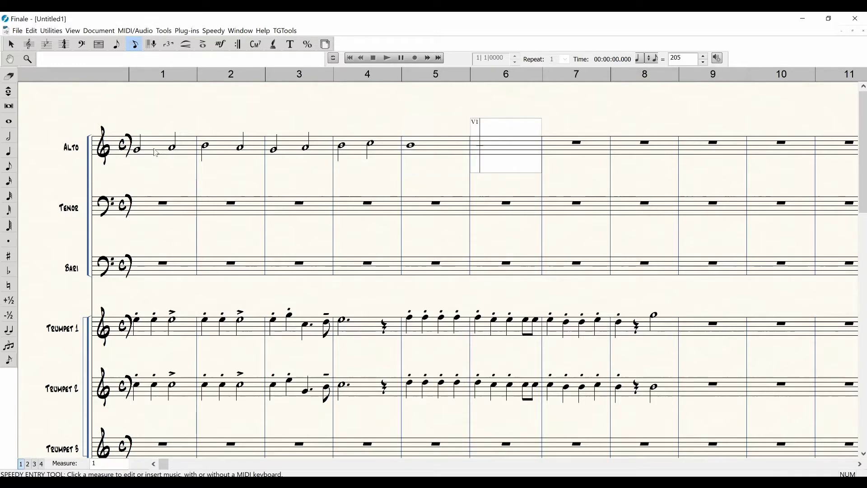
pyautogui.press('5')
pyautogui.press('Left')
pyautogui.press('7')
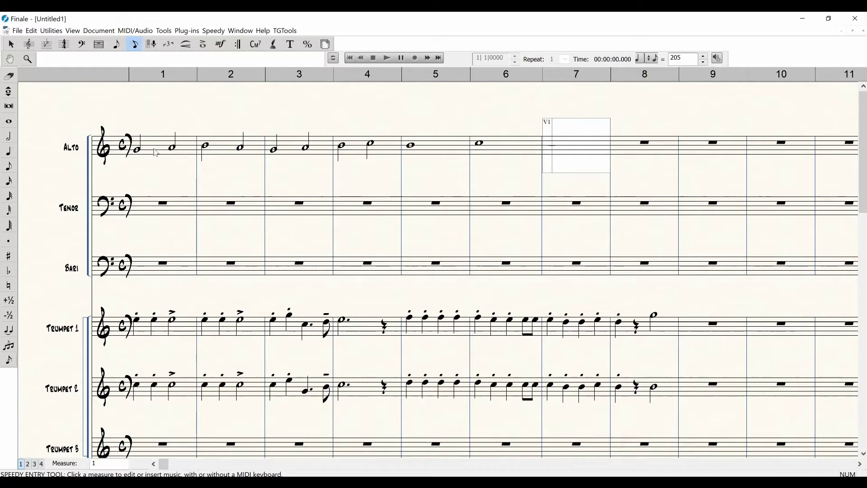
pyautogui.press('7')
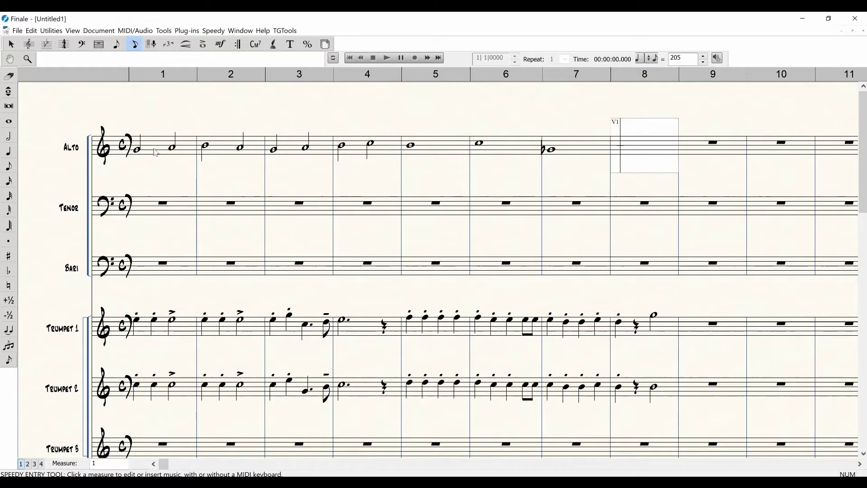
pyautogui.press('5')
pyautogui.press('Escape')
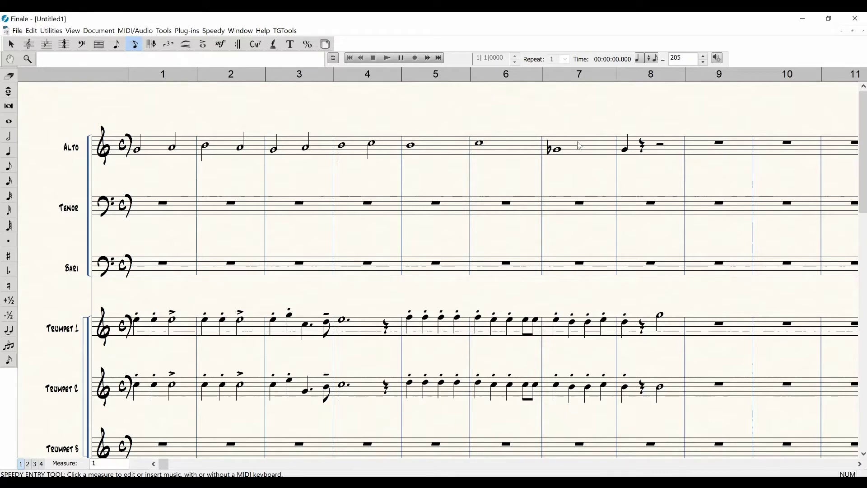
# Respell the G-flat whole note in the Alto staff's measure 7 as F-sharp
pyautogui.click(561, 148)
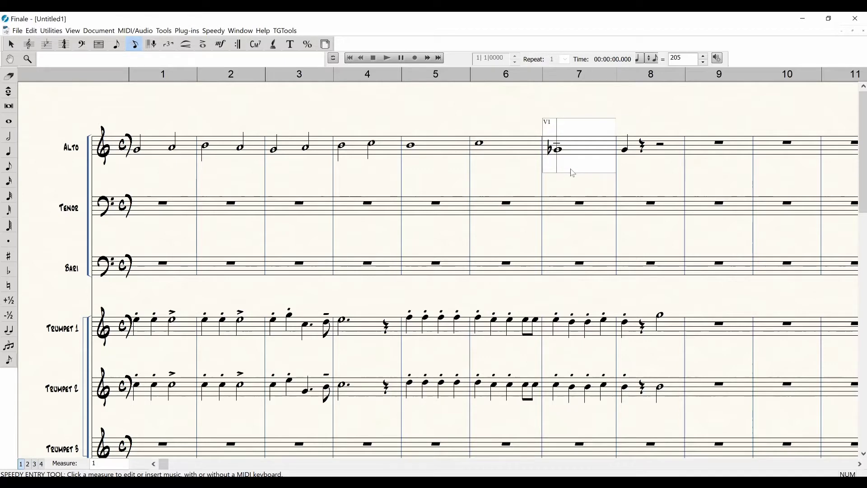
pyautogui.press('9')
pyautogui.click(667, 105)
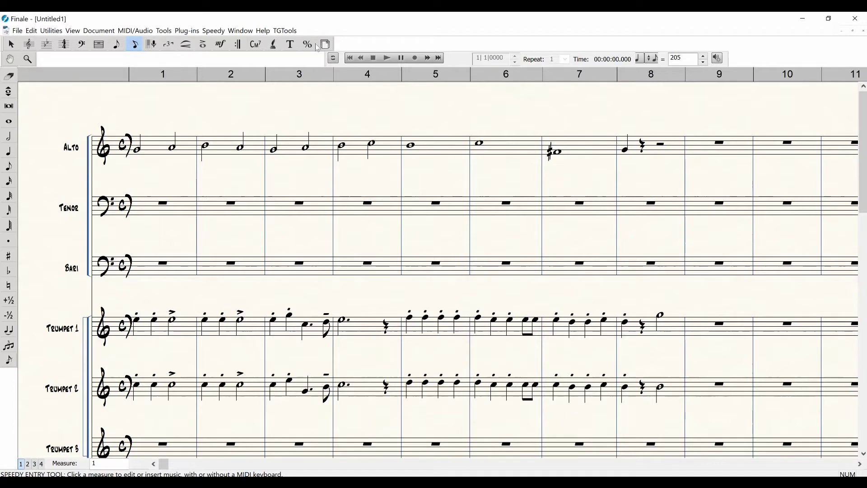
# Add a staccato articulation to the quarter note G in the Alto staff's measure 8
pyautogui.click(204, 46)
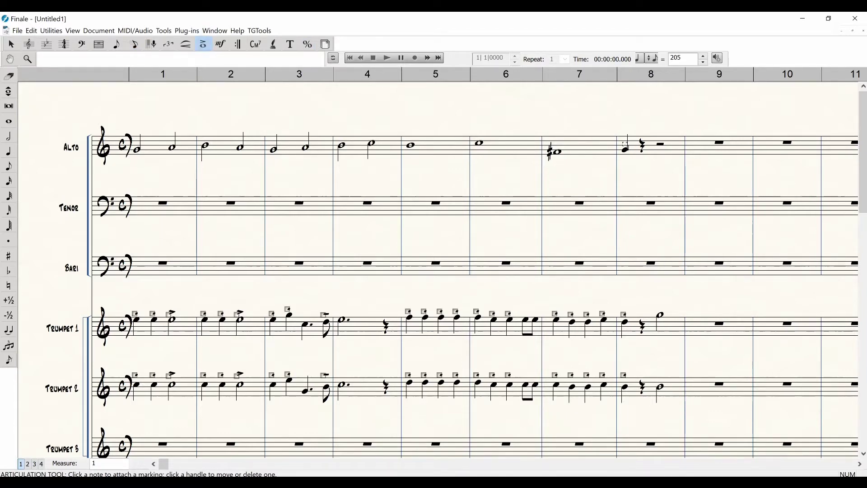
pyautogui.click(625, 146)
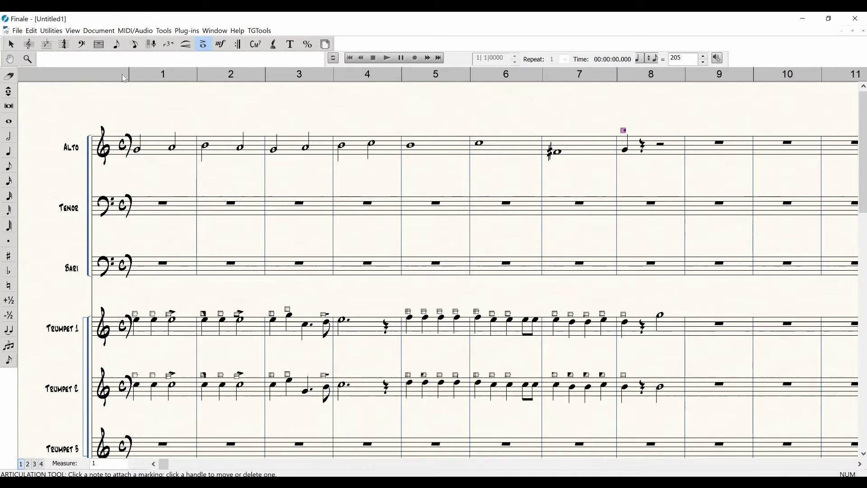
pyautogui.click(134, 144)
# Draw slurs over the Alto staff's measures 1 to 2, 3 to 4, and 5 to 7
pyautogui.click(189, 46)
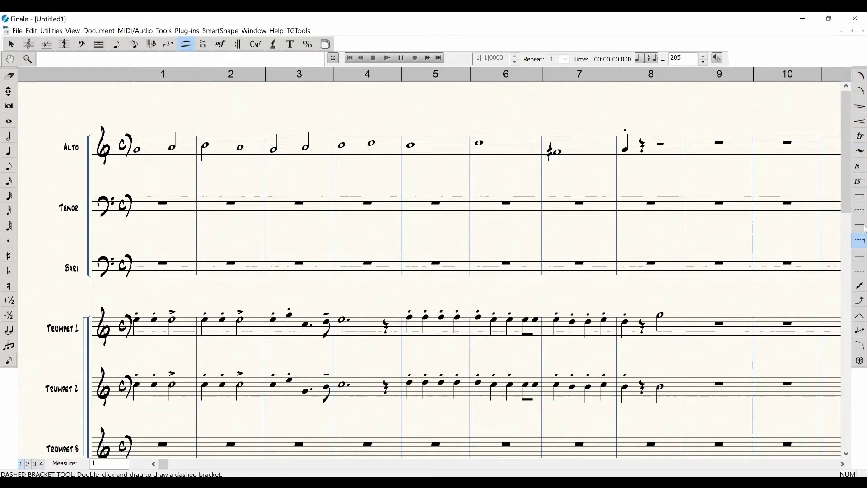
pyautogui.click(861, 241)
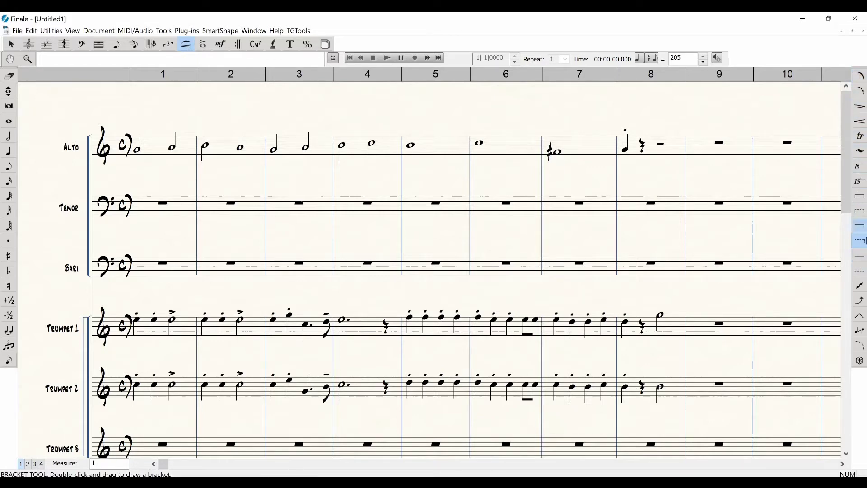
pyautogui.click(861, 76)
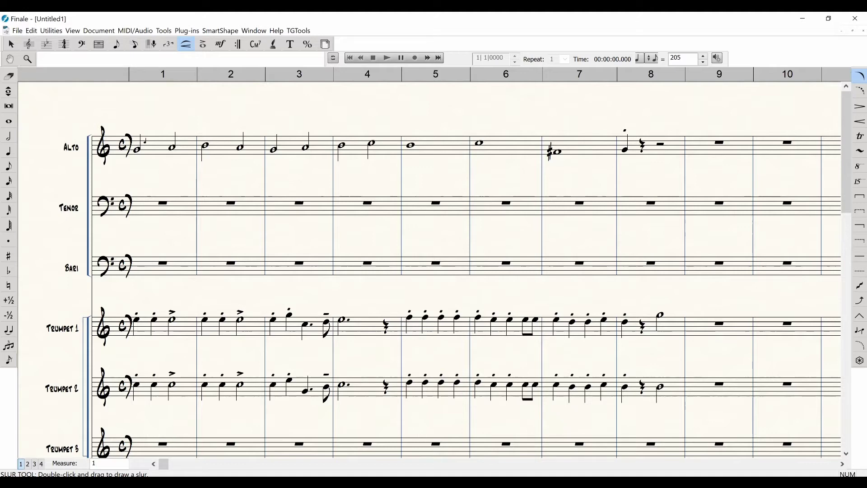
pyautogui.doubleClick(172, 144)
pyautogui.moveTo(172, 143); pyautogui.dragTo(242, 144)
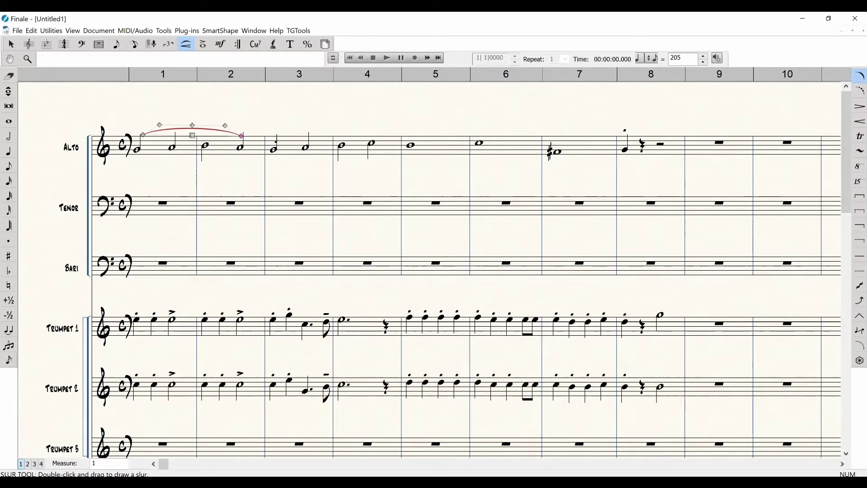
pyautogui.doubleClick(274, 144)
pyautogui.moveTo(274, 144); pyautogui.dragTo(371, 143)
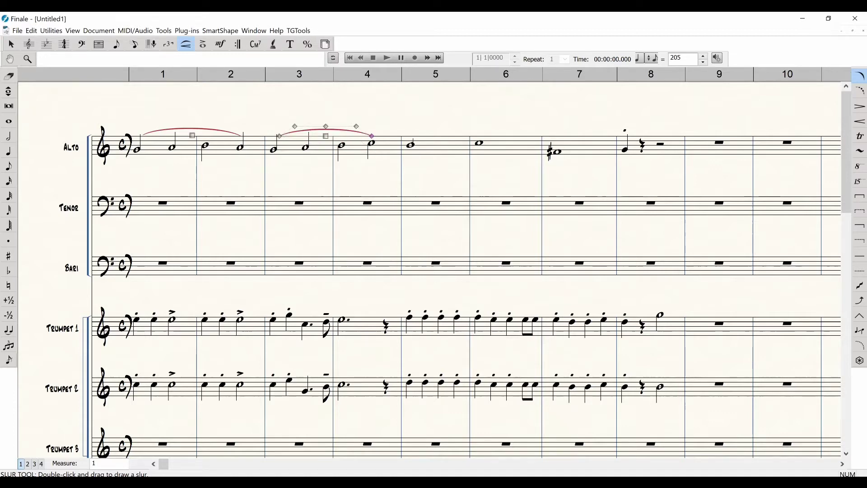
pyautogui.doubleClick(412, 144)
pyautogui.moveTo(411, 143); pyautogui.dragTo(480, 142)
pyautogui.moveTo(557, 148); pyautogui.dragTo(561, 149)
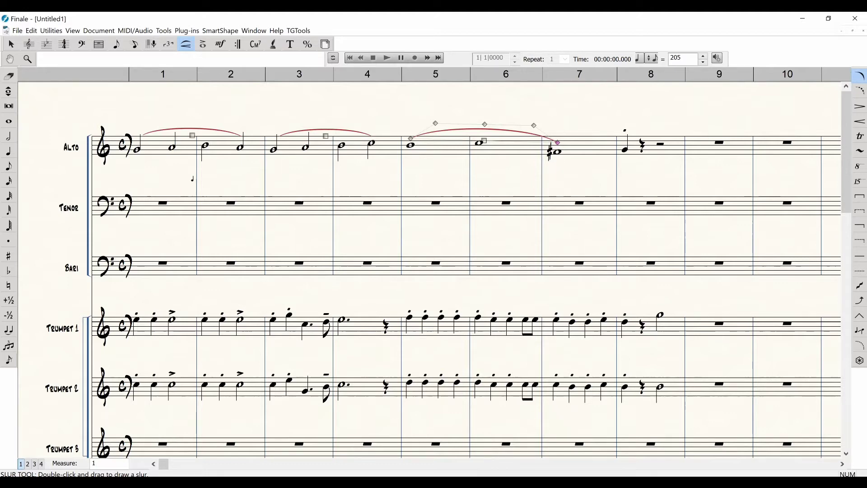
# Select measures 1 to 8 of the Alto staff
pyautogui.click(11, 44)
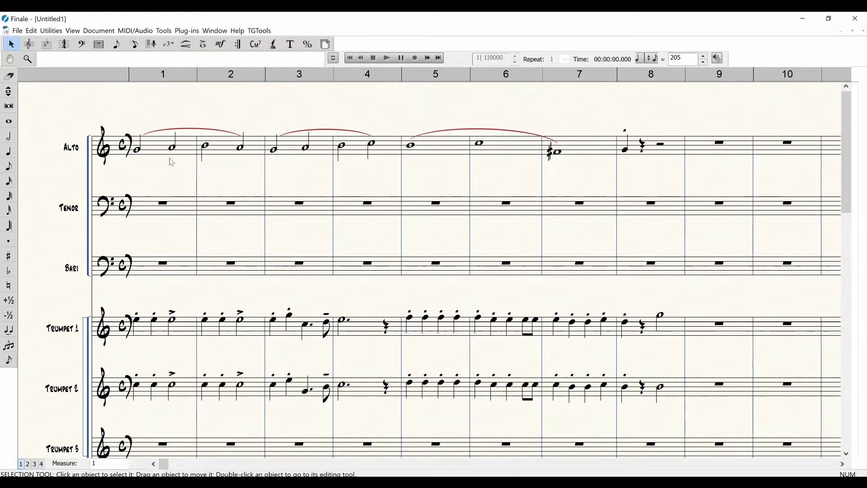
pyautogui.click(167, 155)
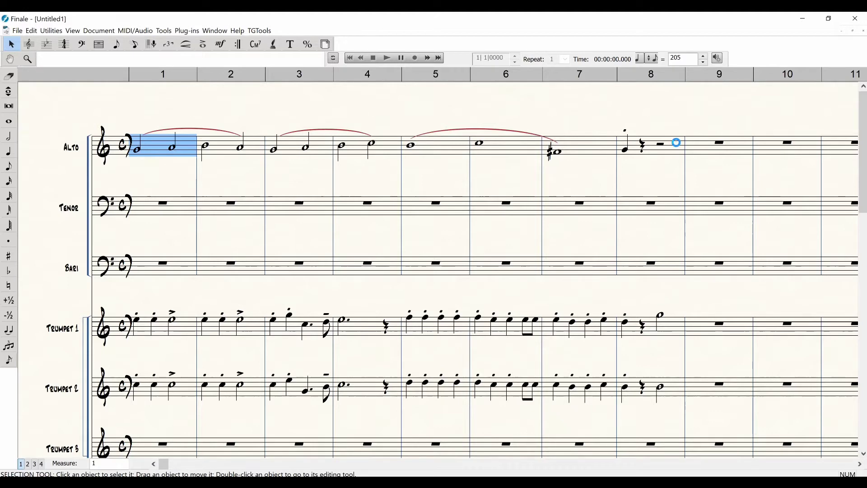
pyautogui.keyDown('shift'); pyautogui.click(675, 145); pyautogui.keyUp('shift')
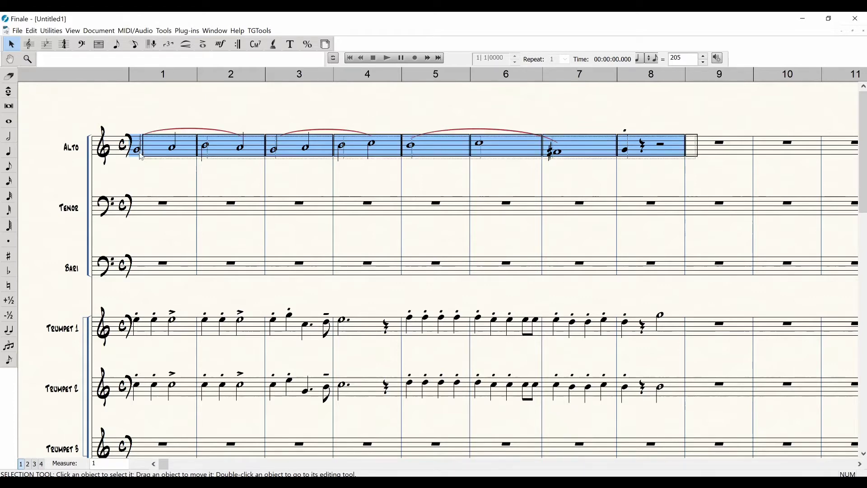
pyautogui.moveTo(141, 149); pyautogui.dragTo(138, 206)
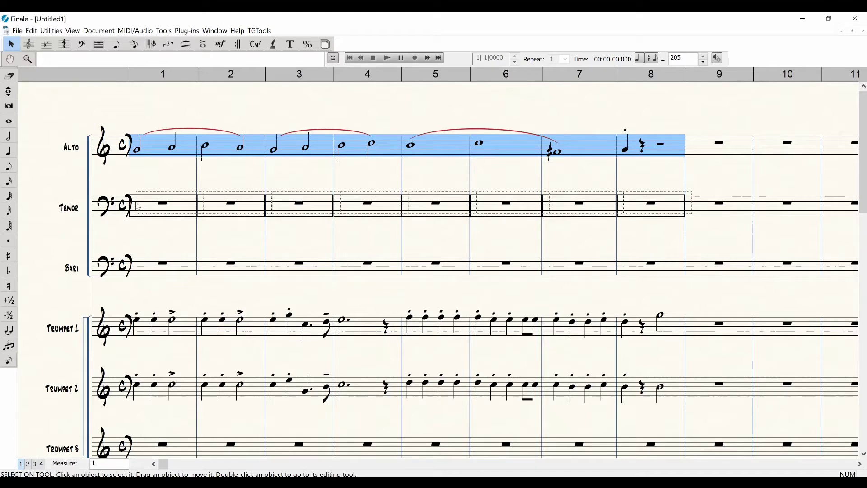
pyautogui.moveTo(138, 206); pyautogui.dragTo(166, 220)
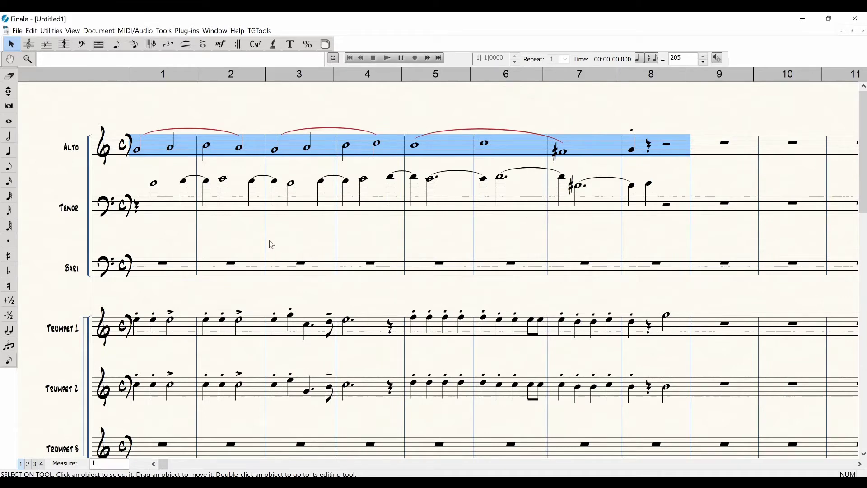
pyautogui.hotkey('ctrl', 'z')
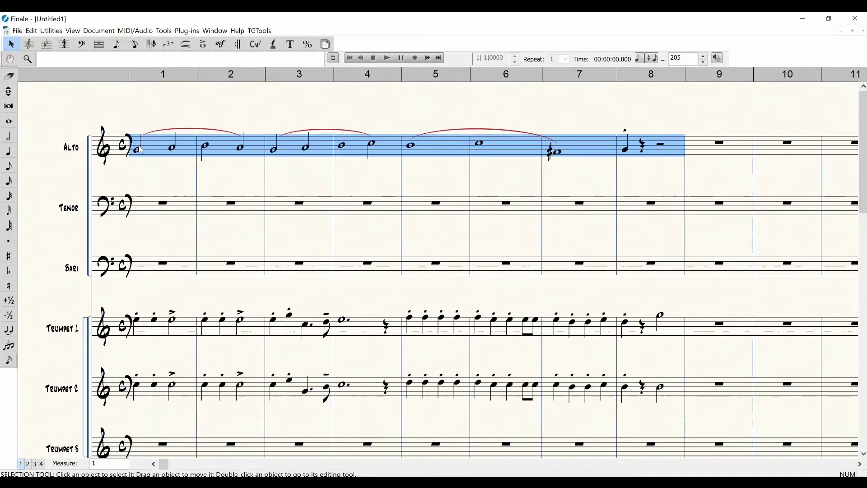
# Set the copy filter to include all items and copy the Alto staff's measures 1 to 8, aligned at measure 1, onto the Tenor staff
pyautogui.moveTo(141, 151); pyautogui.dragTo(136, 211)
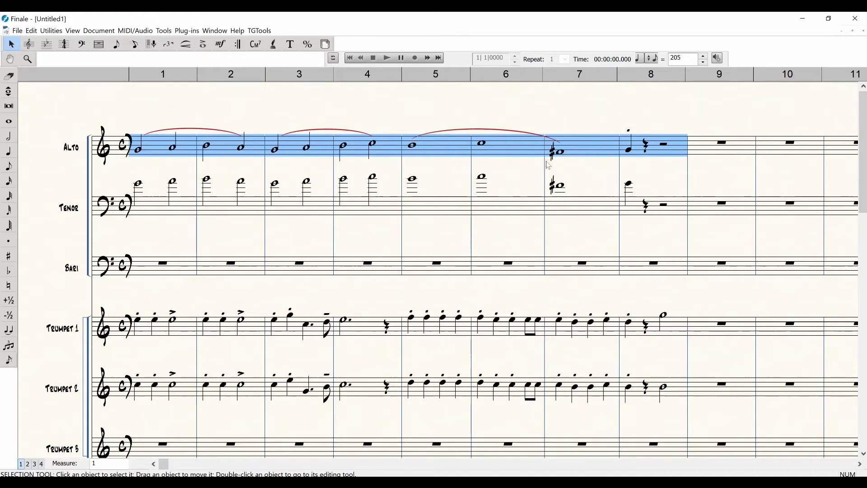
pyautogui.rightClick(182, 151)
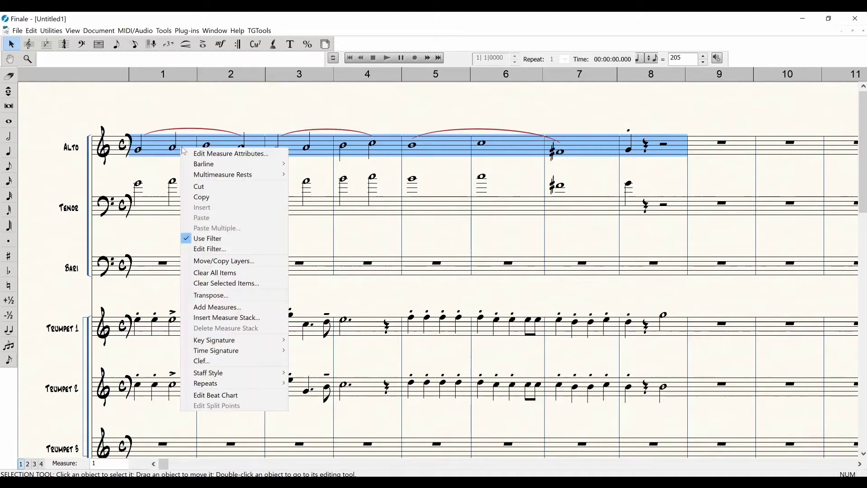
pyautogui.click(217, 250)
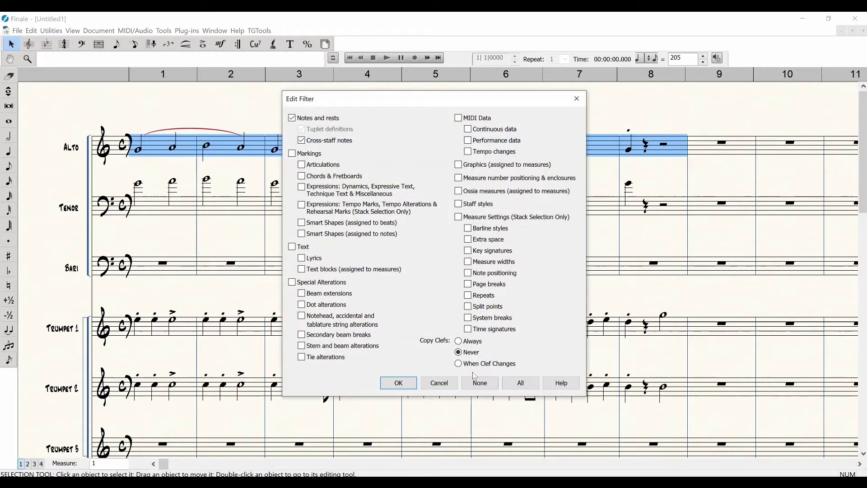
pyautogui.click(523, 386)
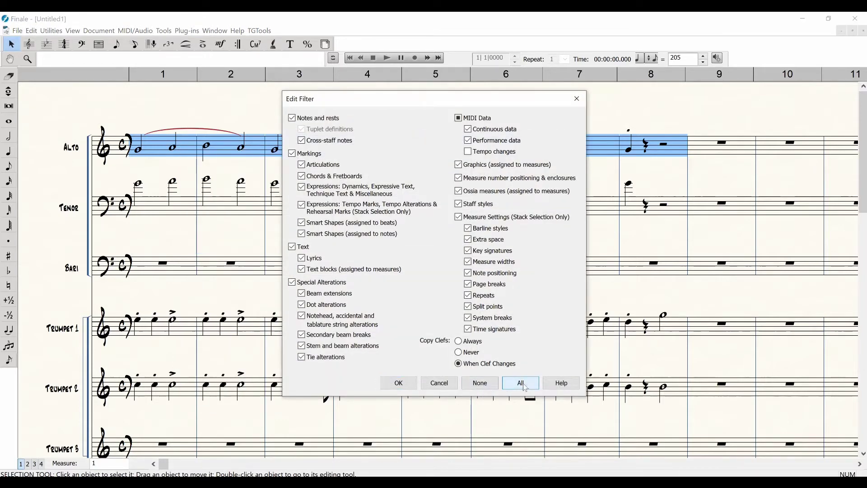
pyautogui.click(397, 384)
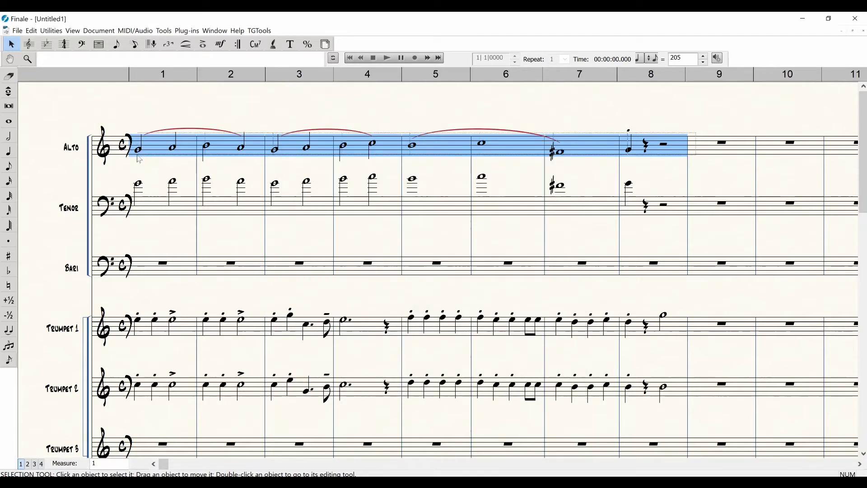
pyautogui.moveTo(139, 148); pyautogui.dragTo(137, 210)
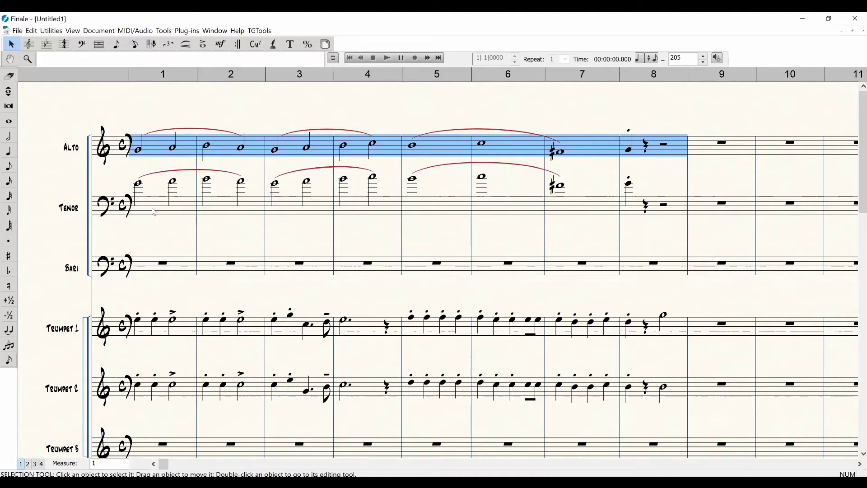
# Play back the passage with the copied Tenor line
pyautogui.press('space')
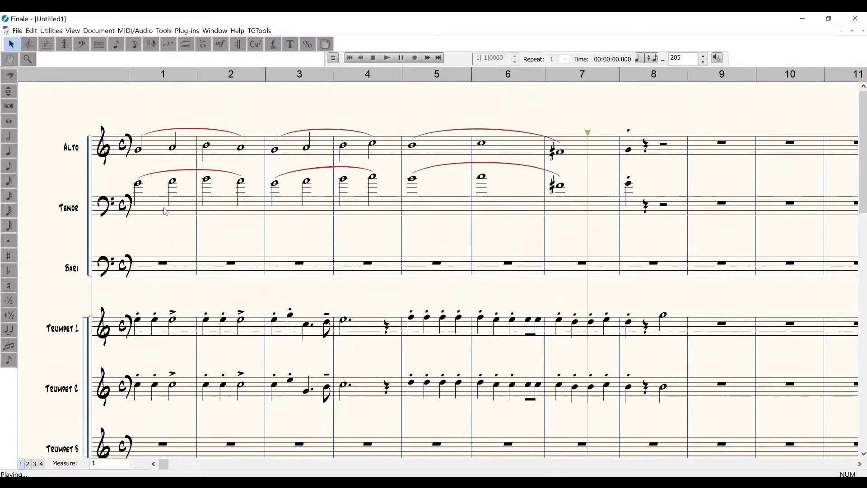
pyautogui.click(268, 109)
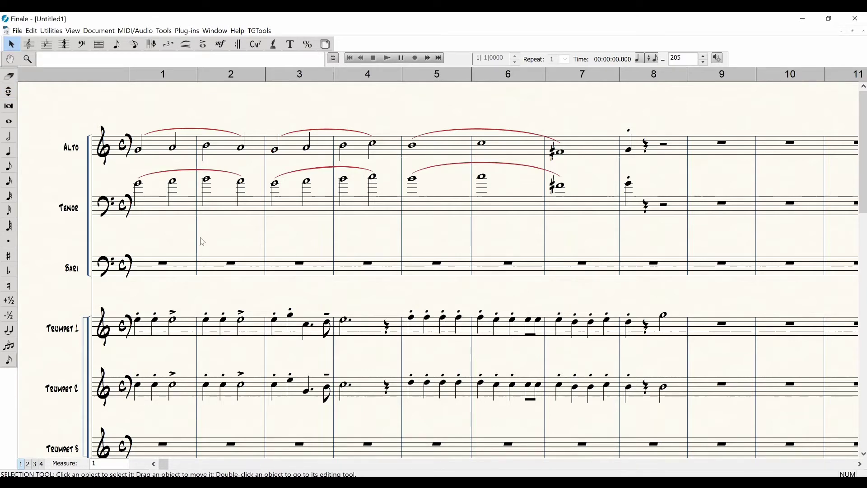
# Transpose the Tenor staff's measures 1 to 8 down an octave and play back the passage
pyautogui.click(179, 211)
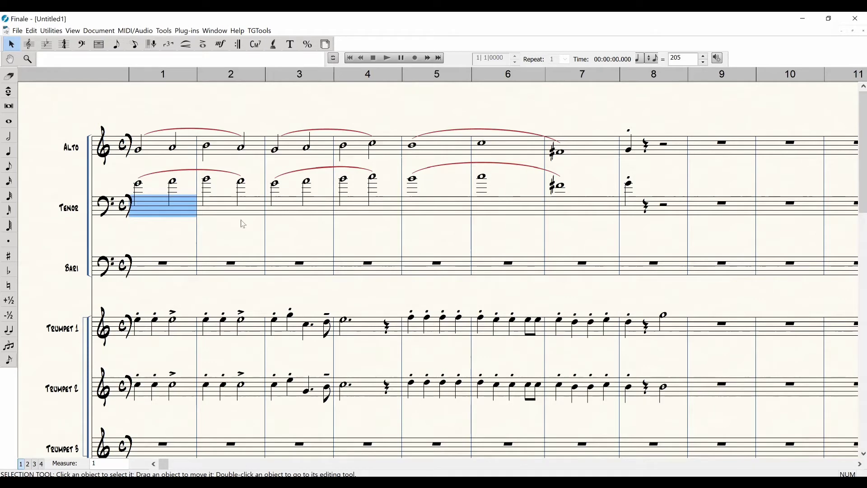
pyautogui.keyDown('shift'); pyautogui.click(678, 212); pyautogui.keyUp('shift')
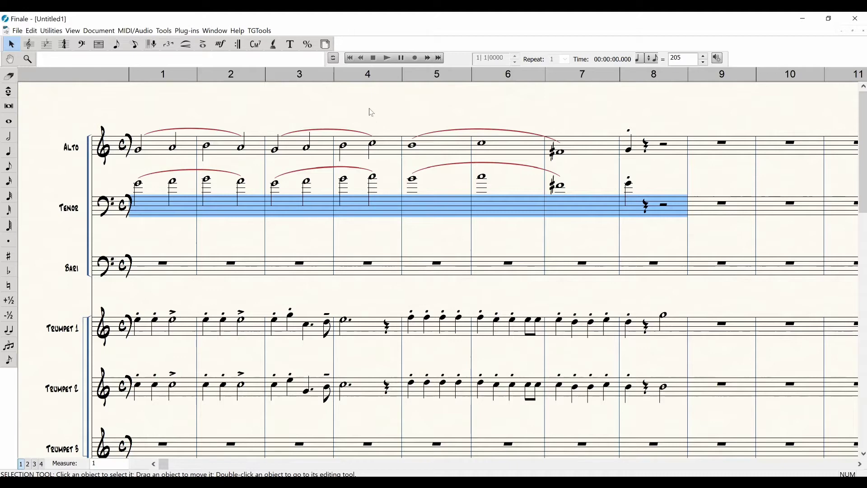
pyautogui.hotkey('shift', 'Down')
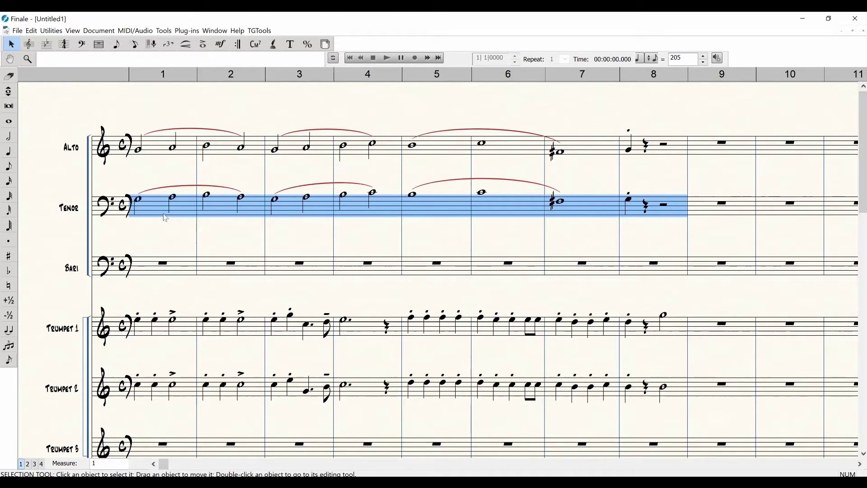
pyautogui.press('space')
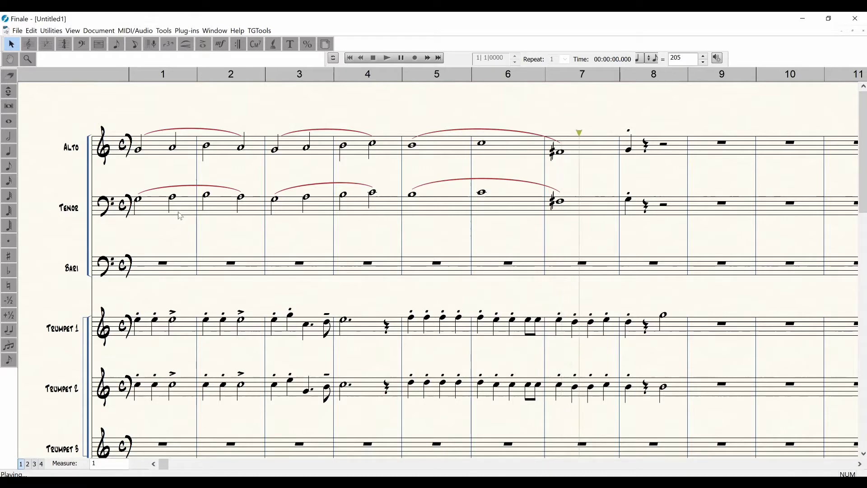
pyautogui.click(462, 114)
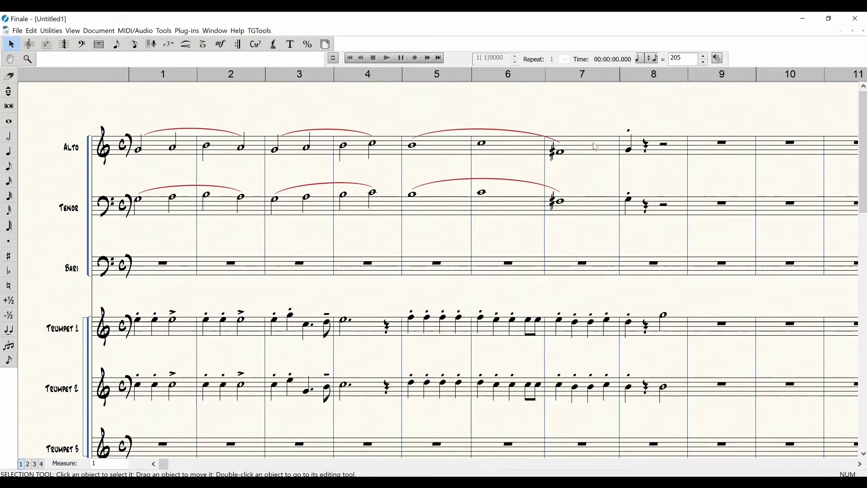
# Shorten the second half note in the Alto staff's measure 4 to a dotted quarter note
pyautogui.click(134, 44)
pyautogui.click(375, 155)
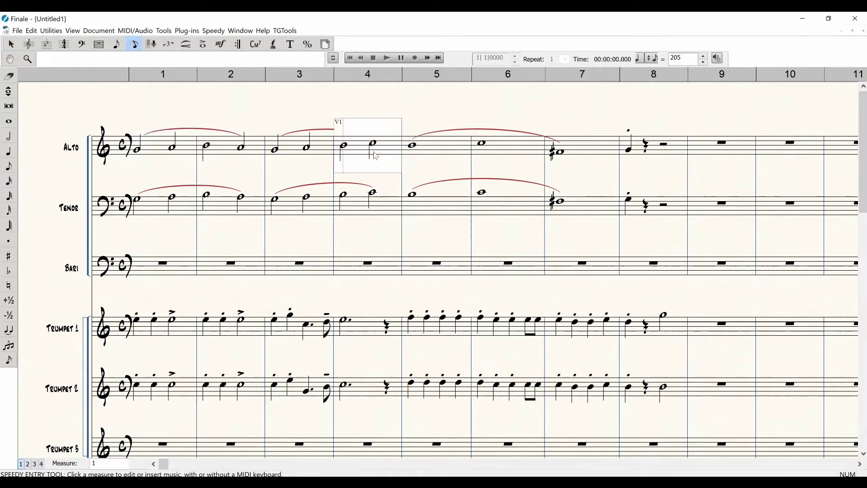
pyautogui.click(375, 153)
pyautogui.press('5')
pyautogui.press('.')
pyautogui.click(437, 113)
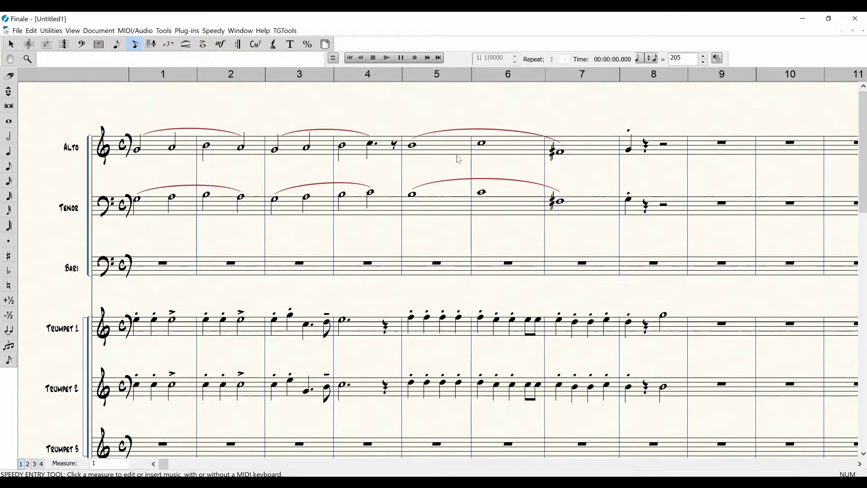
# Shorten the second half note in the Tenor staff's measure 4 to a dotted quarter note
pyautogui.click(371, 208)
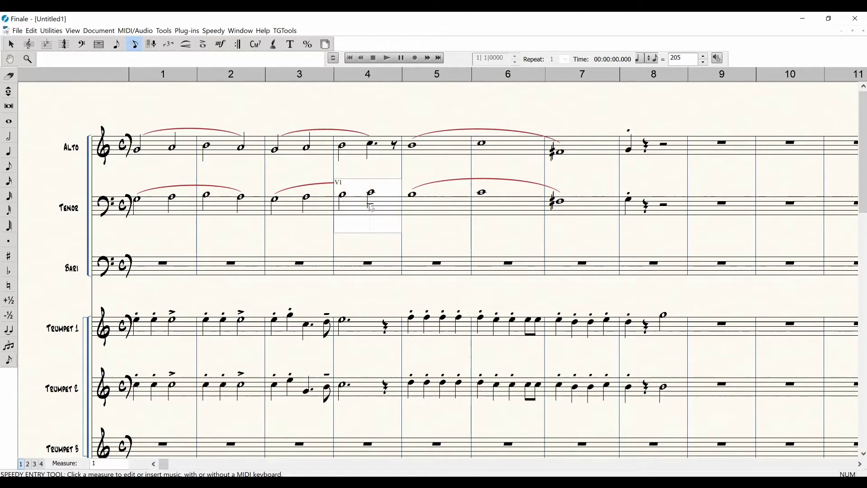
pyautogui.press('.')
pyautogui.press('Escape')
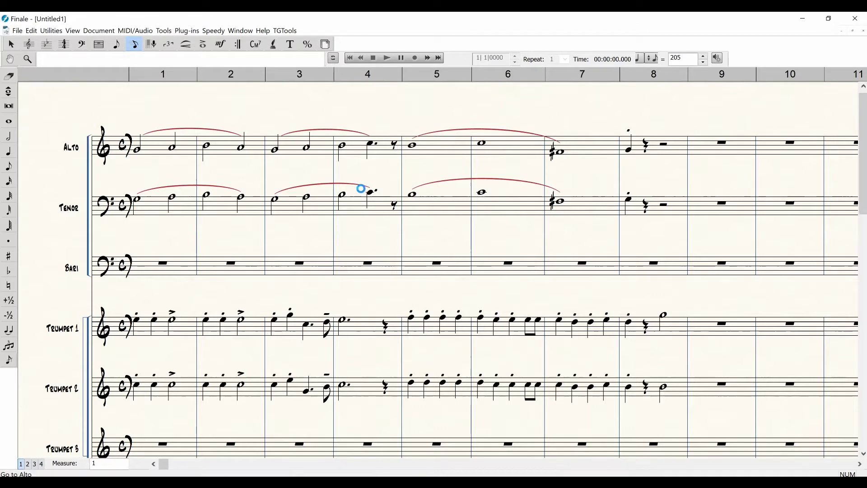
pyautogui.scroll(-2, 362, 199)
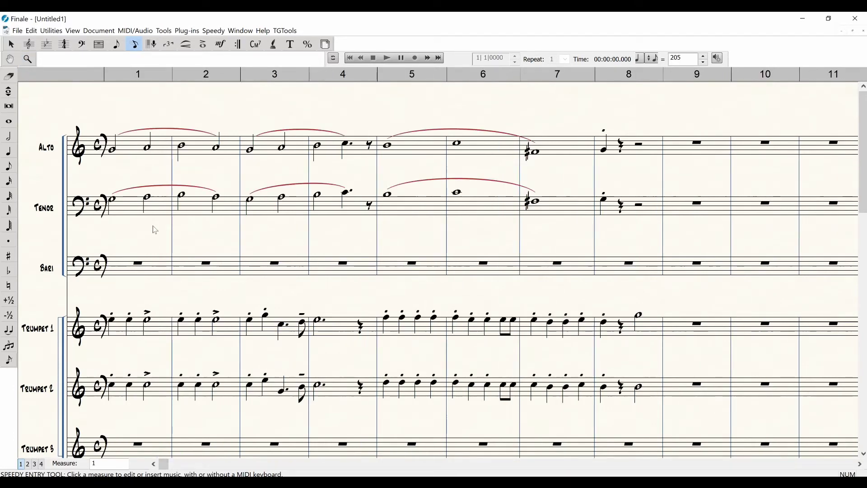
pyautogui.hotkey('ctrl', '-')
pyautogui.moveTo(108, 191); pyautogui.dragTo(137, 192)
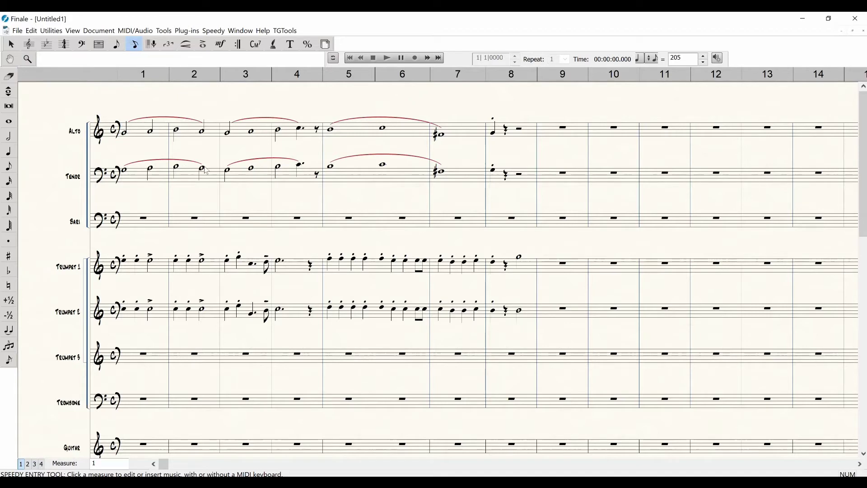
# Copy the Tenor staff's measures 1 to 8 onto the Trombone staff and play back the passage
pyautogui.click(141, 177)
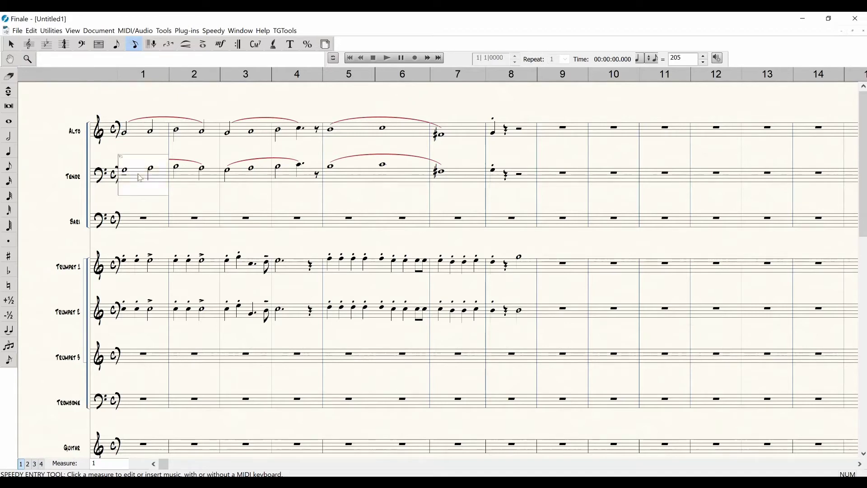
pyautogui.click(15, 45)
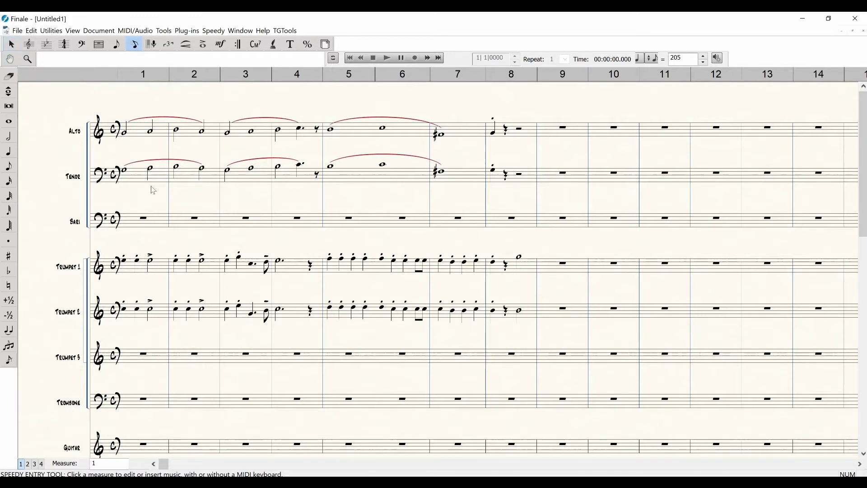
pyautogui.click(148, 181)
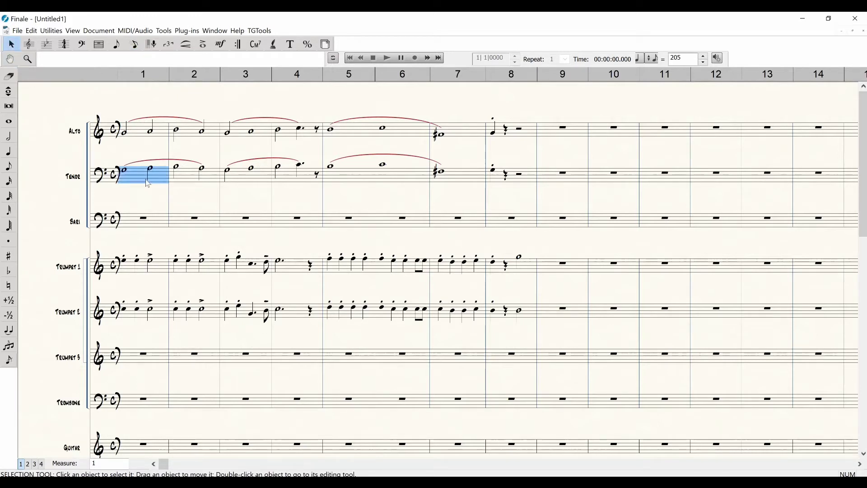
pyautogui.keyDown('shift'); pyautogui.click(531, 182); pyautogui.keyUp('shift')
pyautogui.moveTo(129, 179); pyautogui.dragTo(123, 362)
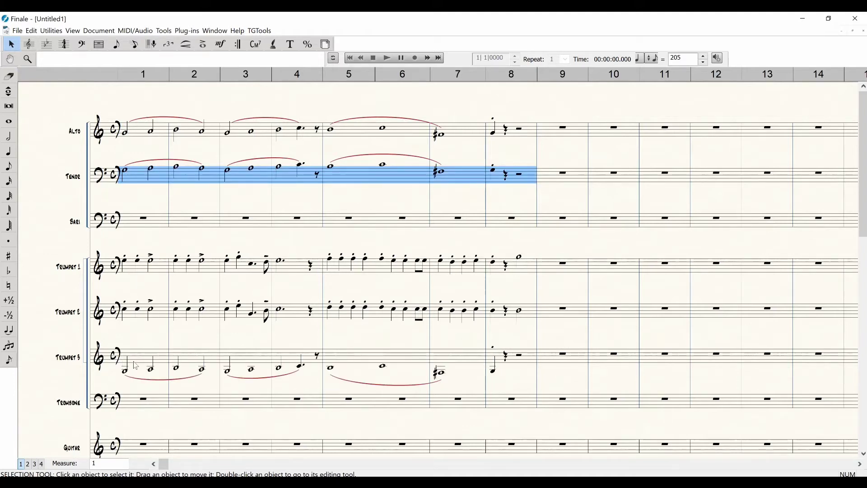
pyautogui.hotkey('ctrl', 'z')
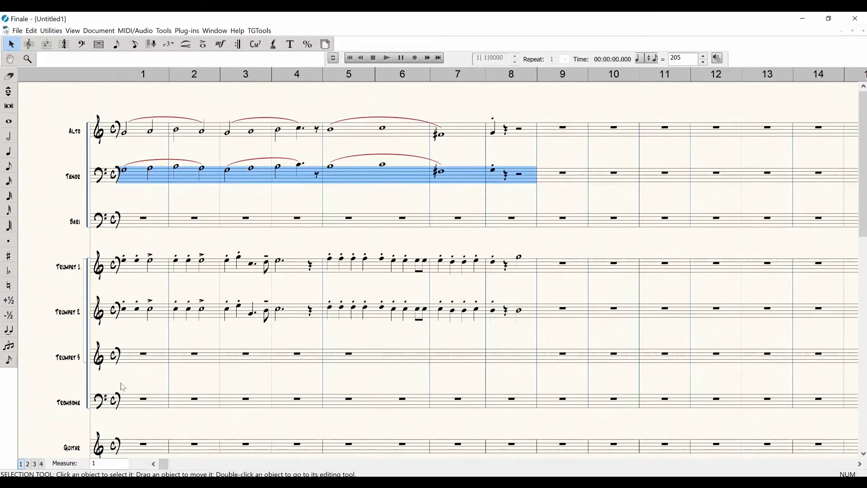
pyautogui.moveTo(122, 386); pyautogui.dragTo(121, 398)
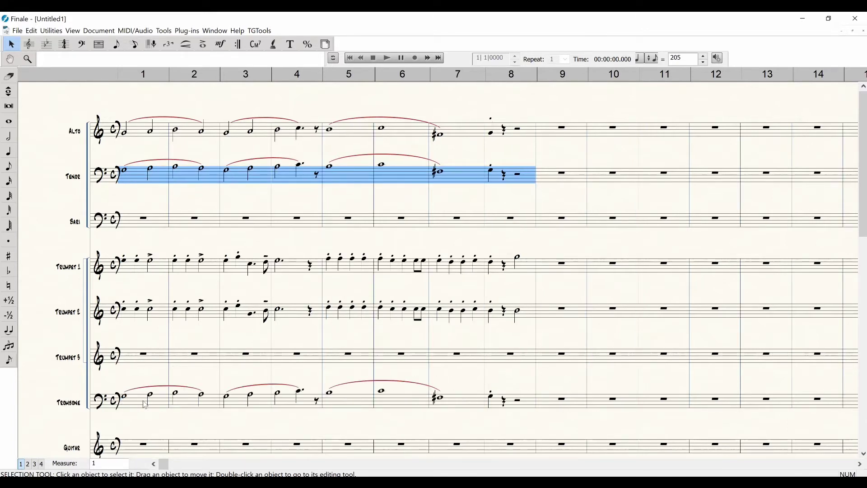
pyautogui.press('space')
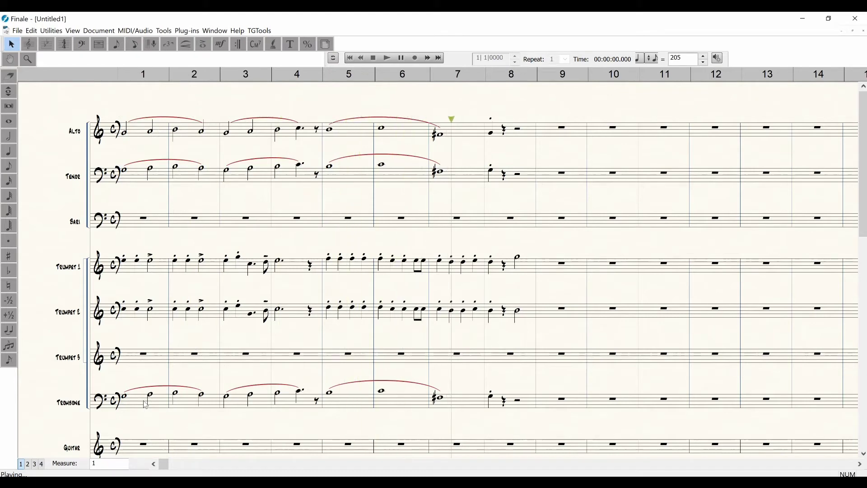
pyautogui.click(558, 246)
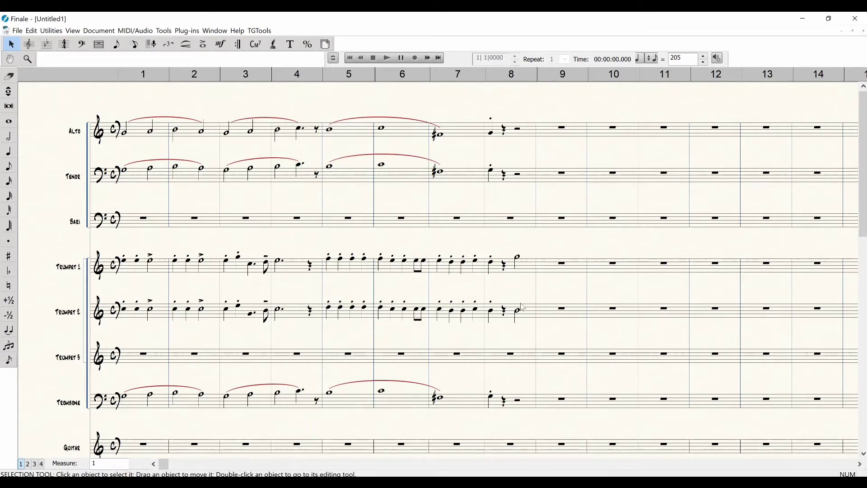
# Raise the pitch of the half note at the end of the Trumpet 2 staff's measure 8
pyautogui.click(137, 49)
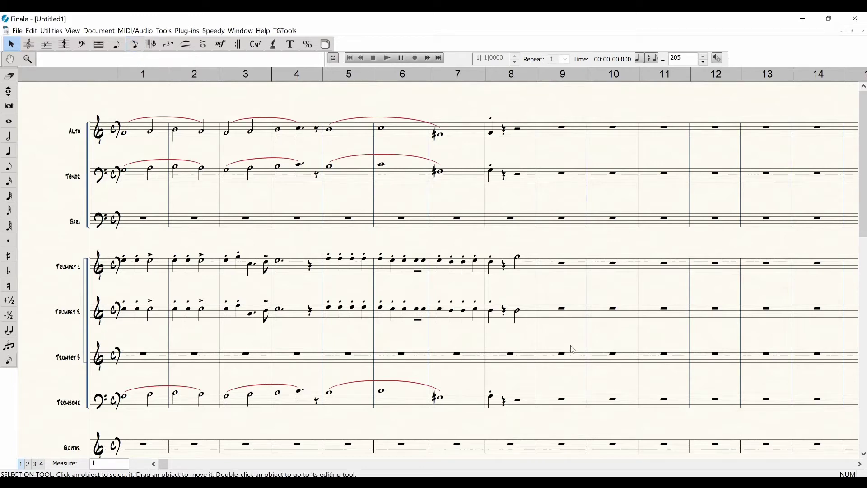
pyautogui.click(522, 319)
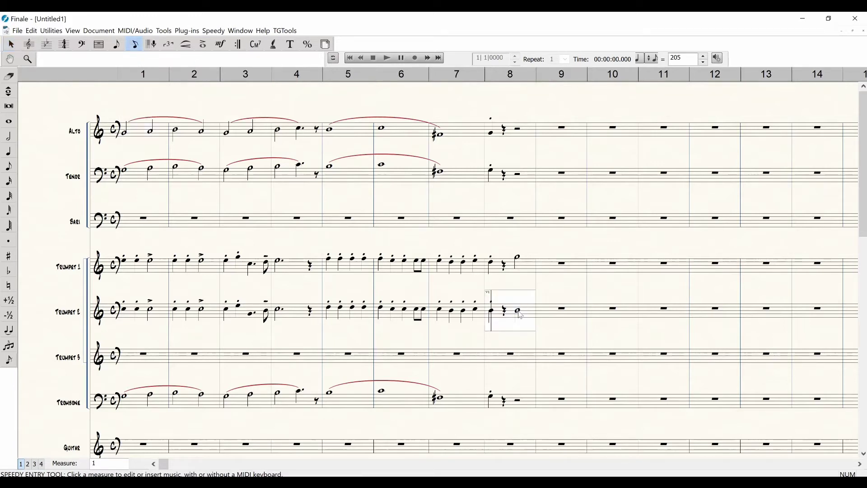
pyautogui.moveTo(517, 305); pyautogui.dragTo(518, 303)
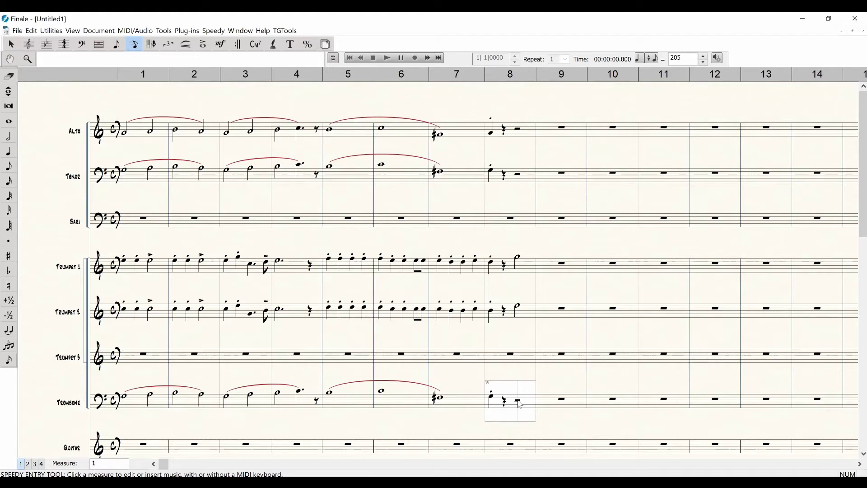
# Replace the half rest in the Trombone staff's measure 8 with a half note just above the staff
pyautogui.press('Return')
pyautogui.press('Up')
pyautogui.press('Up')
pyautogui.press('Up')
pyautogui.press('Escape')
# Turn the half rest in the Tenor staff's measure 8 into a half note and raise it well above the staff
pyautogui.click(518, 176)
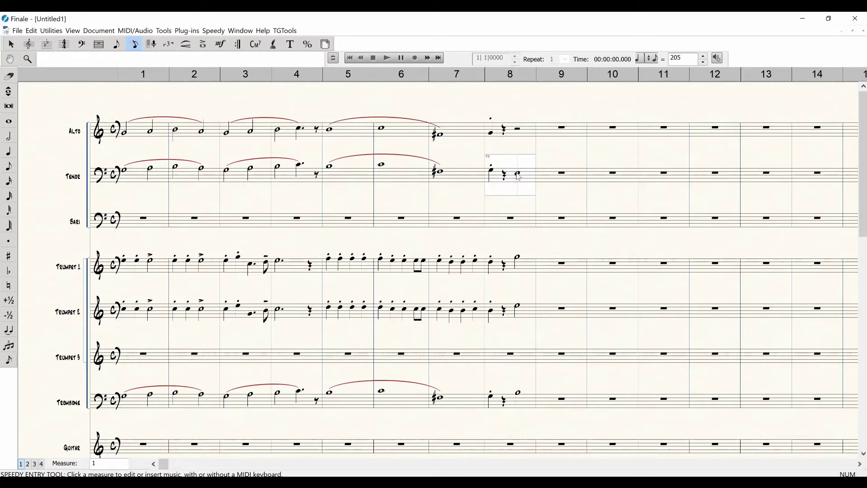
pyautogui.moveTo(517, 174); pyautogui.dragTo(515, 154)
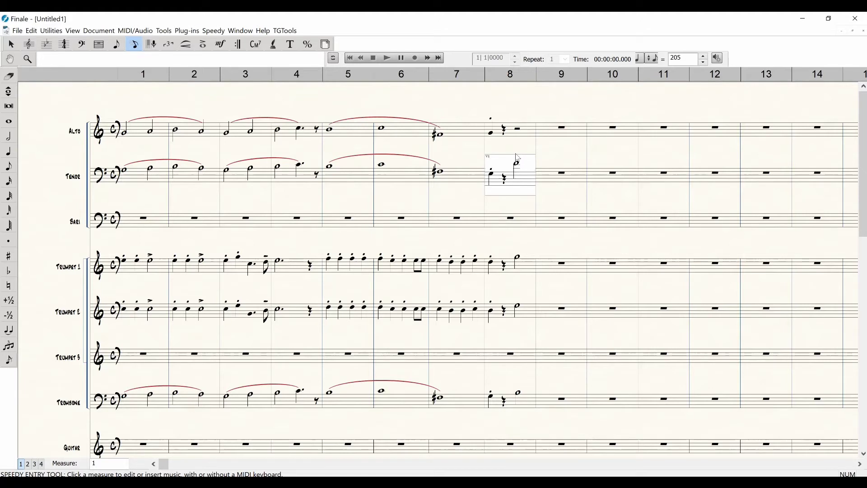
pyautogui.click(556, 159)
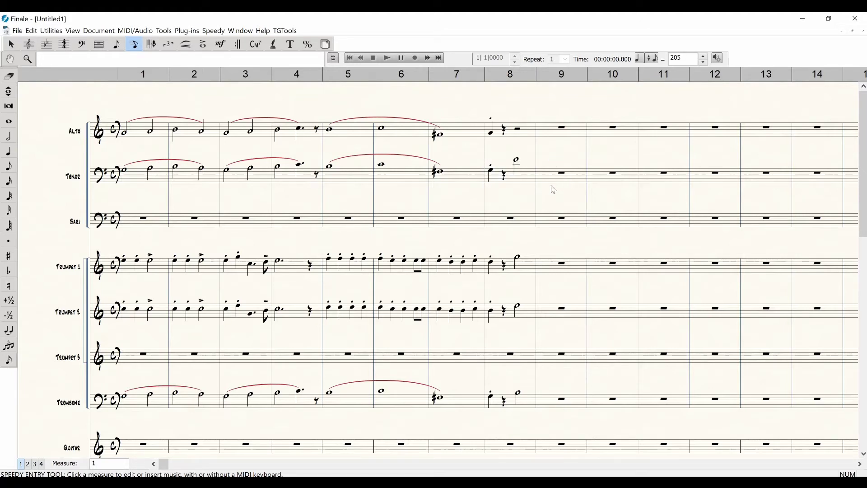
# Replace the half rest in the Alto staff's measure 8 with a flat half note on the middle line and play back the passage
pyautogui.click(521, 134)
pyautogui.press('6')
pyautogui.press('-')
pyautogui.press('Escape')
pyautogui.click(461, 131)
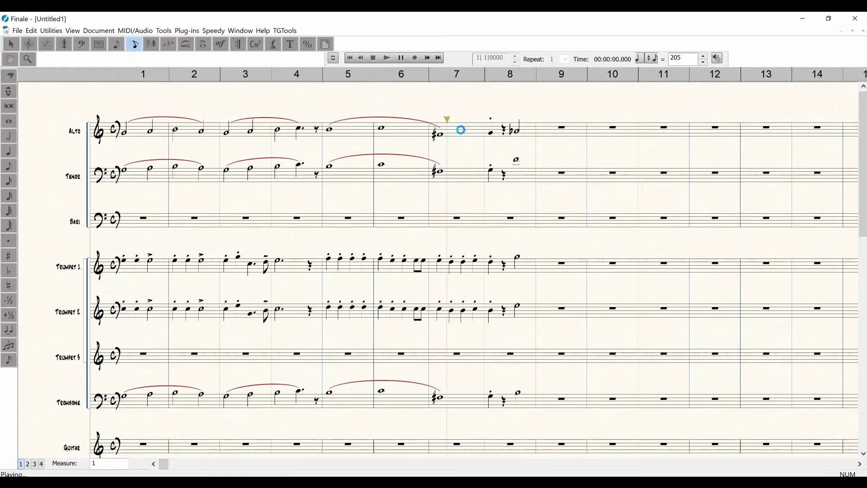
pyautogui.click(593, 107)
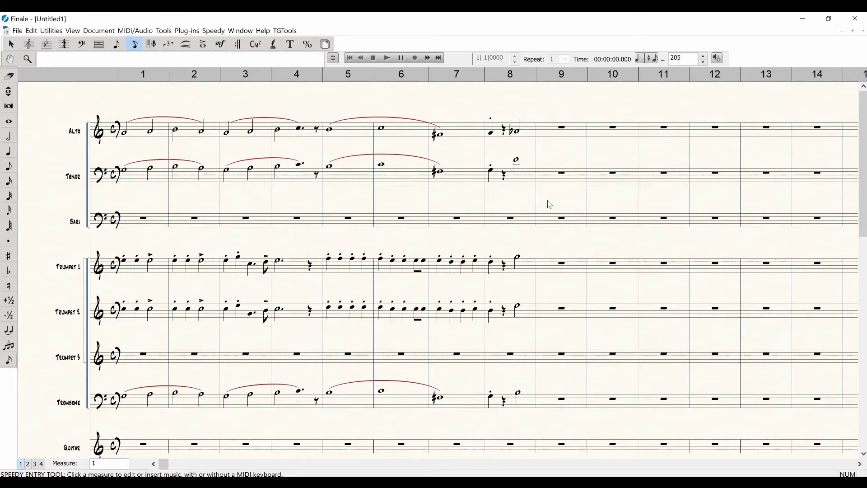
# Enter a quarter note, a quarter rest and a half note in the Bass staff's measure 8
pyautogui.scroll(-1, 854, 204)
pyautogui.scroll(-3, 853, 204)
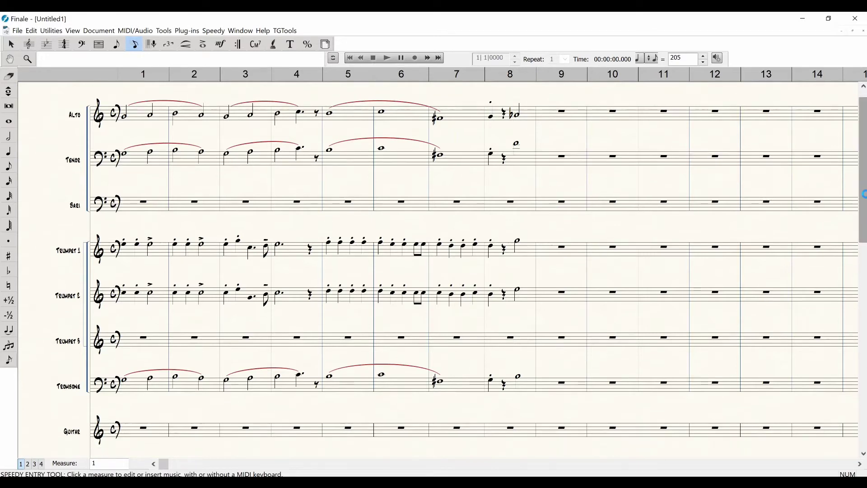
pyautogui.scroll(-2, 828, 267)
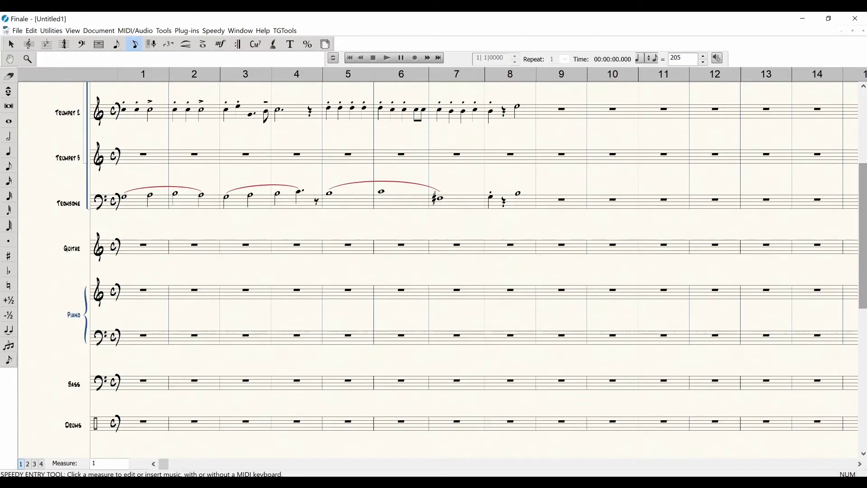
pyautogui.click(135, 46)
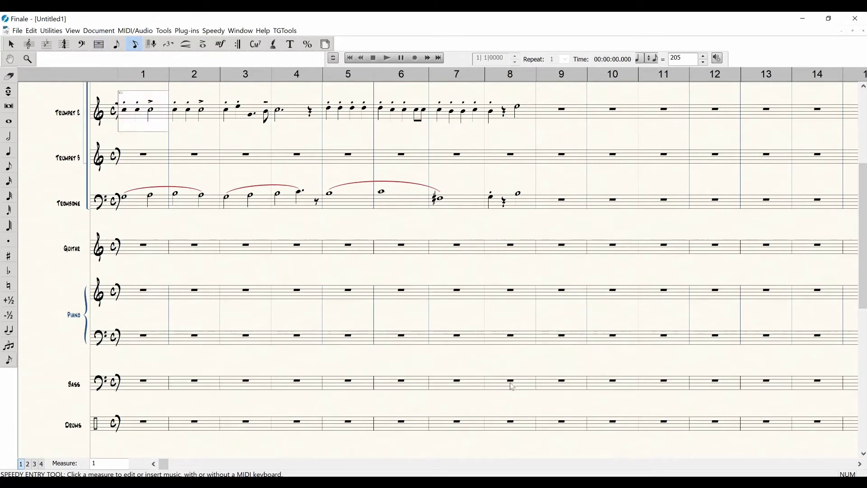
pyautogui.click(503, 386)
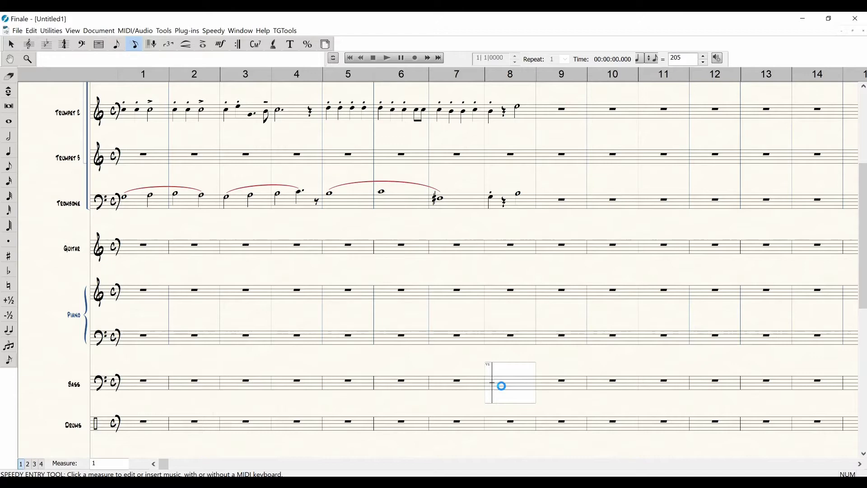
pyautogui.press('5')
pyautogui.press('5')
pyautogui.press('BackSpace')
pyautogui.press('6')
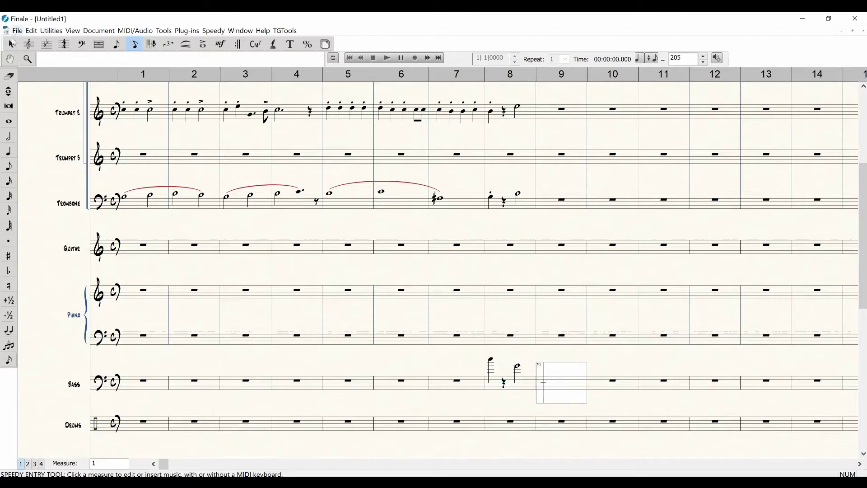
# Transpose the Bass staff's measure 8 down two octaves
pyautogui.click(12, 45)
pyautogui.click(512, 389)
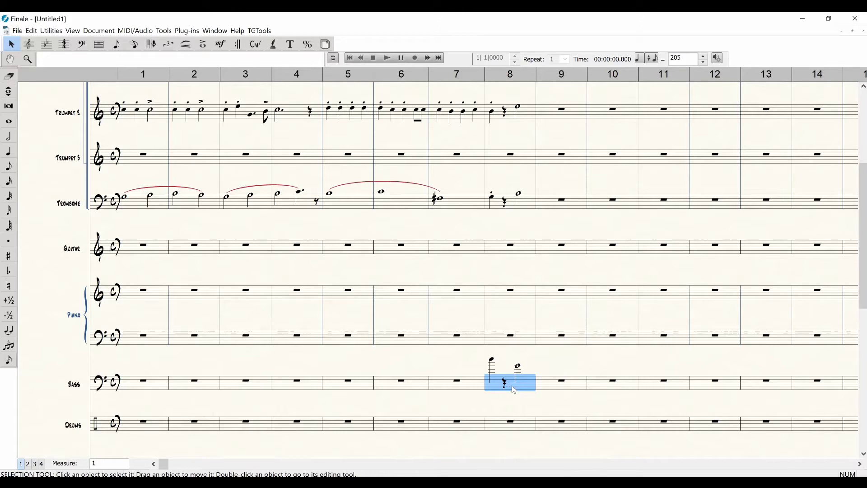
pyautogui.hotkey('shift', 'Down')
pyautogui.hotkey('shift', 'Down')
# Add a staccato to the quarter note and an accent to the half note in the Bass staff's measure 8, and play back the passage
pyautogui.click(203, 44)
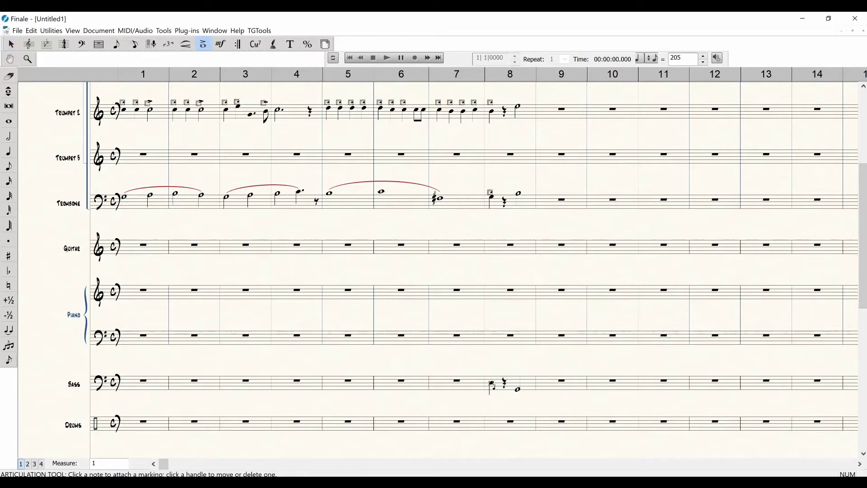
pyautogui.press('s')
pyautogui.click(492, 383)
pyautogui.click(519, 387)
pyautogui.press('space')
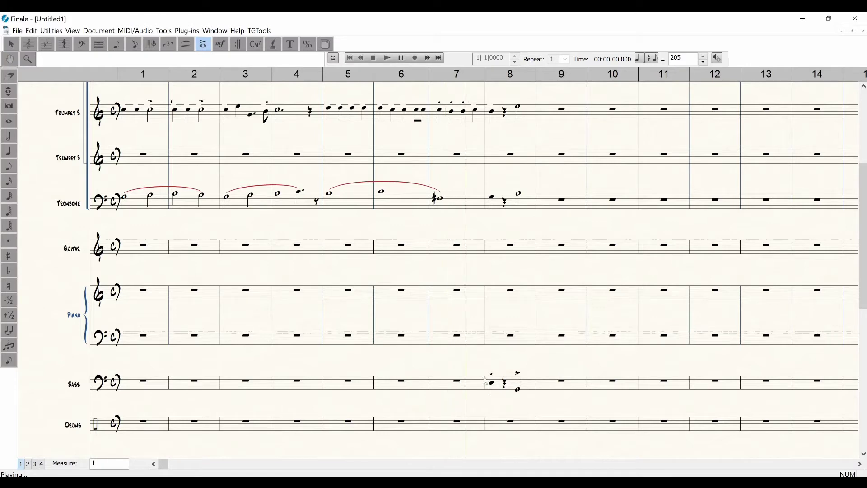
pyautogui.press('space')
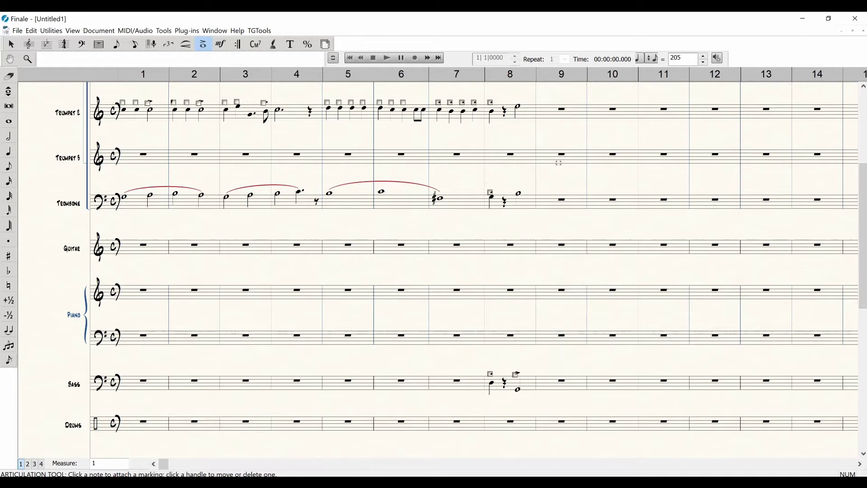
# Lower the half note in the Tenor staff's measure 8 to just above the staff
pyautogui.click(863, 100)
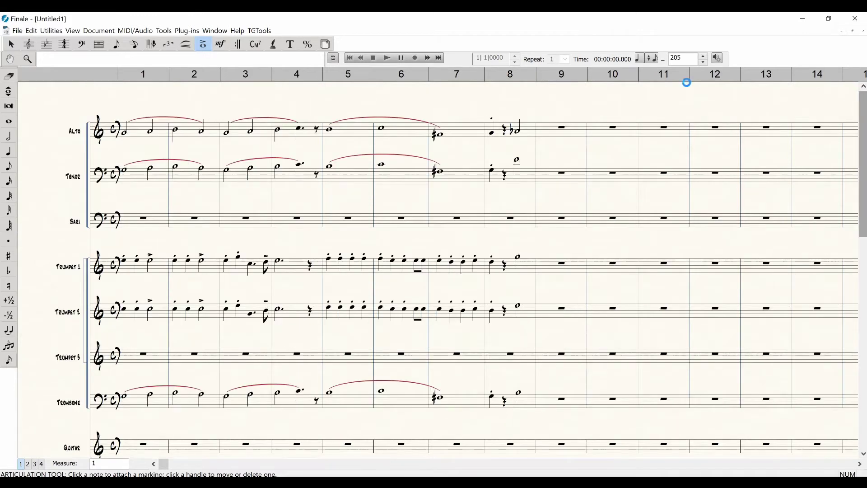
pyautogui.click(135, 44)
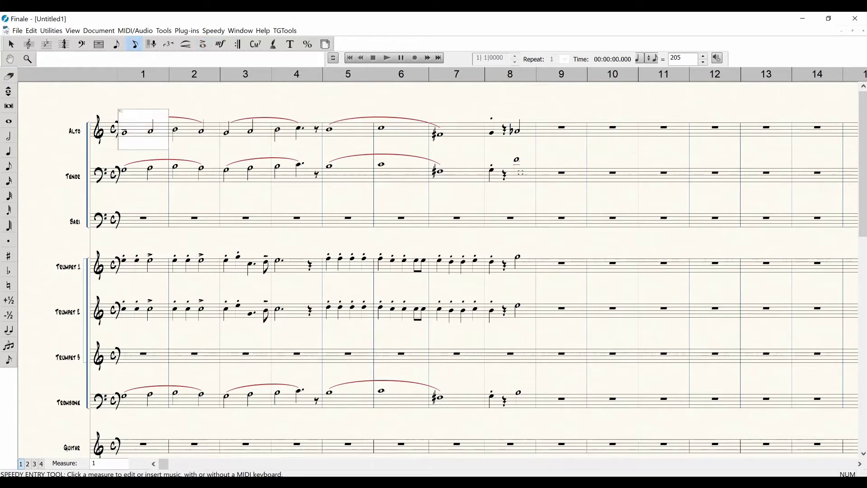
pyautogui.click(520, 172)
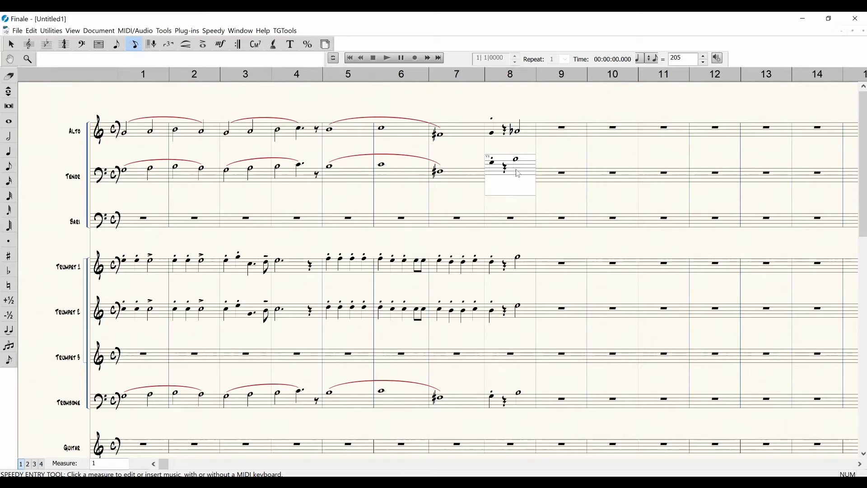
# Raise the half note in the Trombone staff's measure 8 well above the staff and play back the passage
pyautogui.click(522, 402)
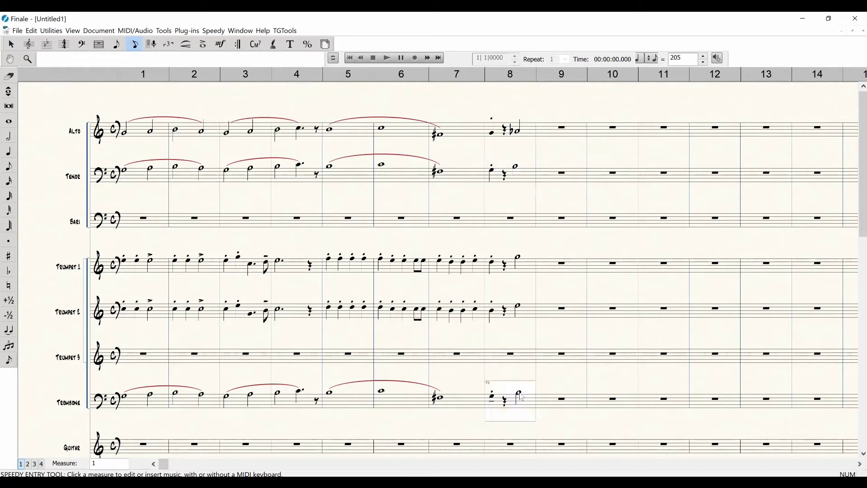
pyautogui.press('Up')
pyautogui.press('Up')
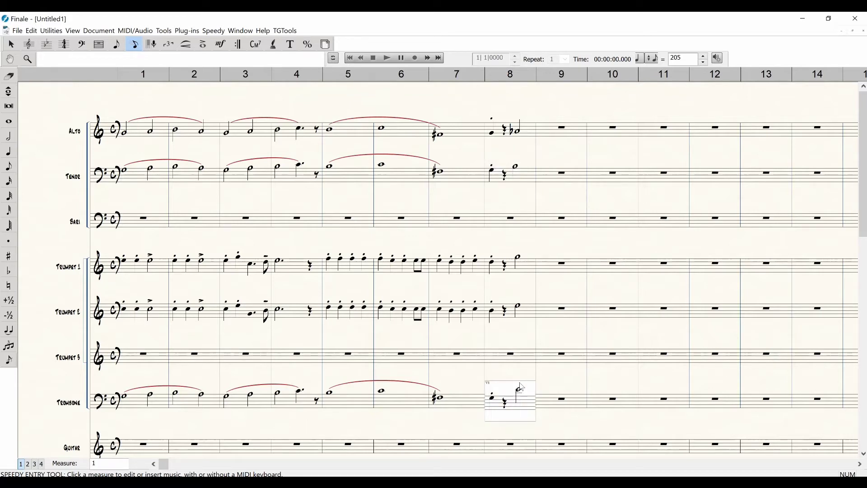
pyautogui.press('Escape')
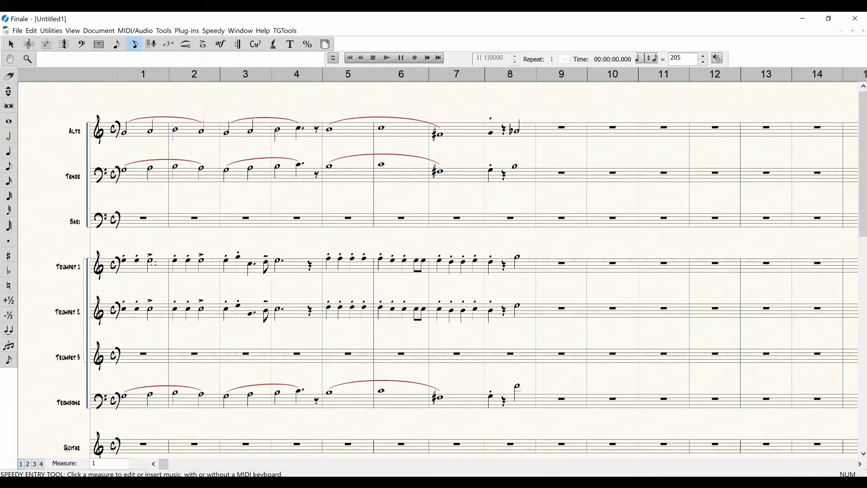
pyautogui.press('space')
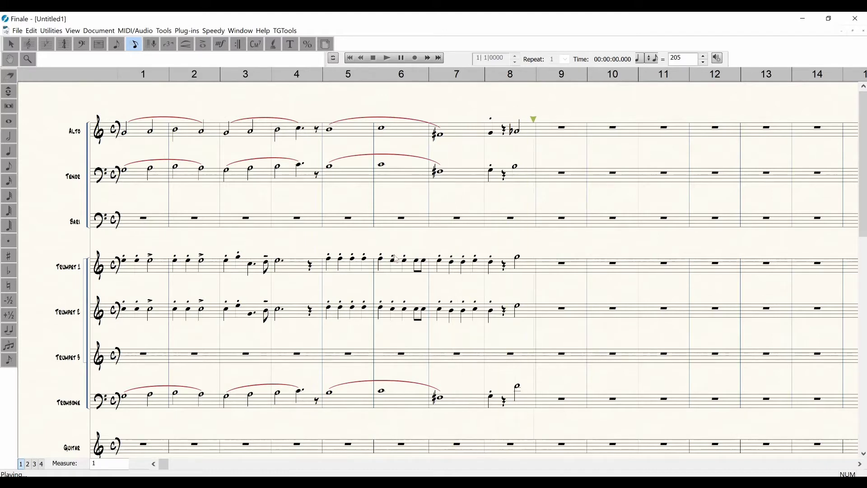
pyautogui.click(539, 240)
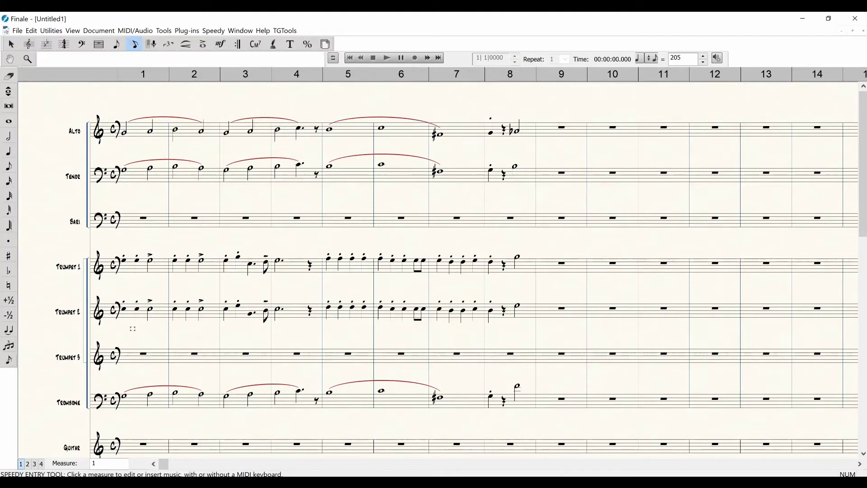
# Enter a quarter-note C, a quarter rest, a low G and another quarter rest in the Bass staff's measure 1
pyautogui.scroll(-3, 131, 332)
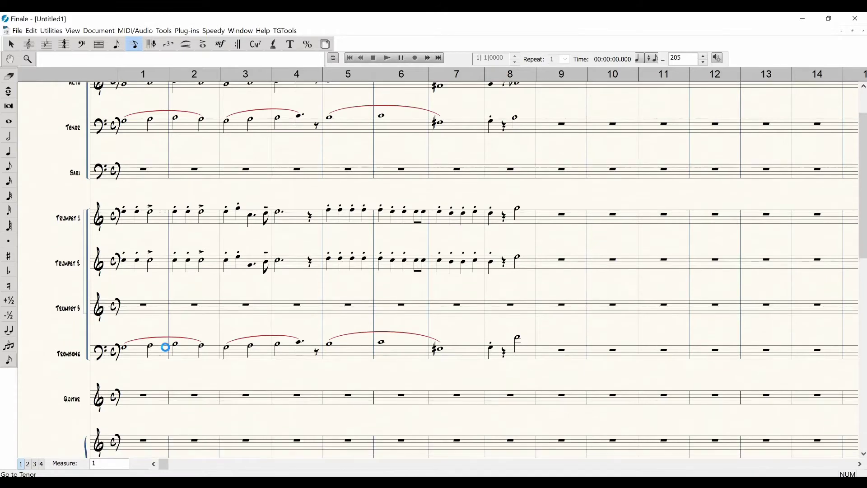
pyautogui.scroll(-3, 167, 347)
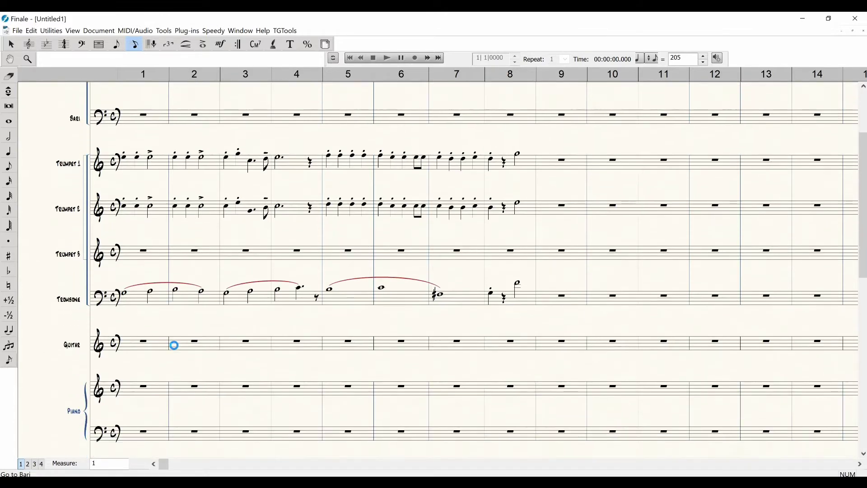
pyautogui.scroll(-3, 174, 345)
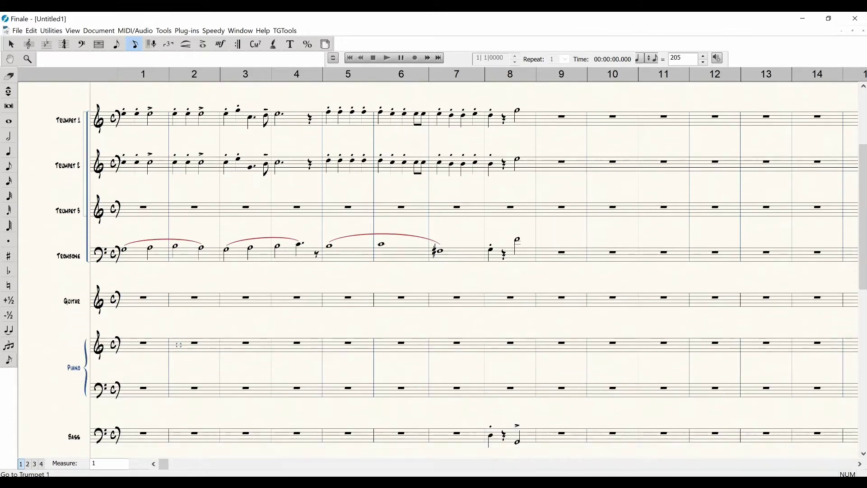
pyautogui.scroll(-2, 179, 345)
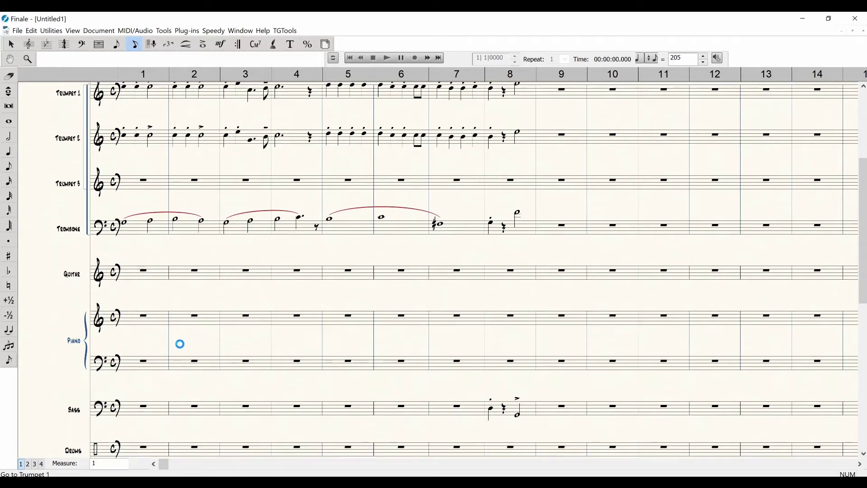
pyautogui.scroll(-2, 179, 344)
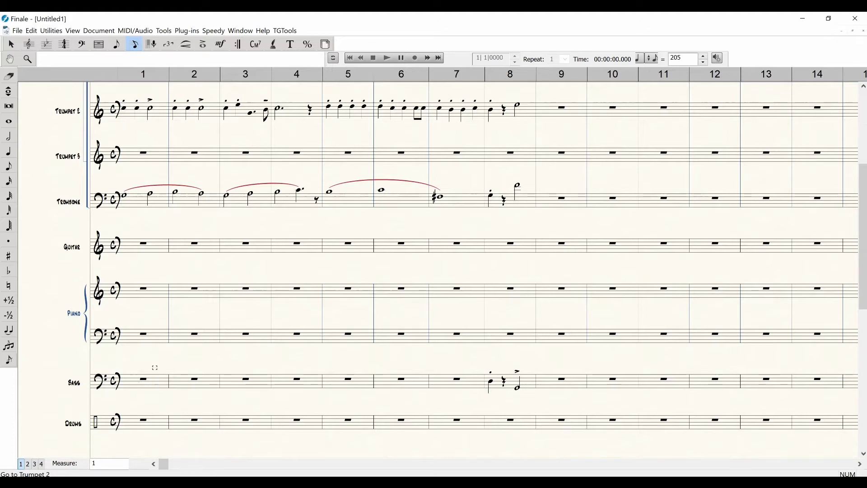
pyautogui.click(145, 387)
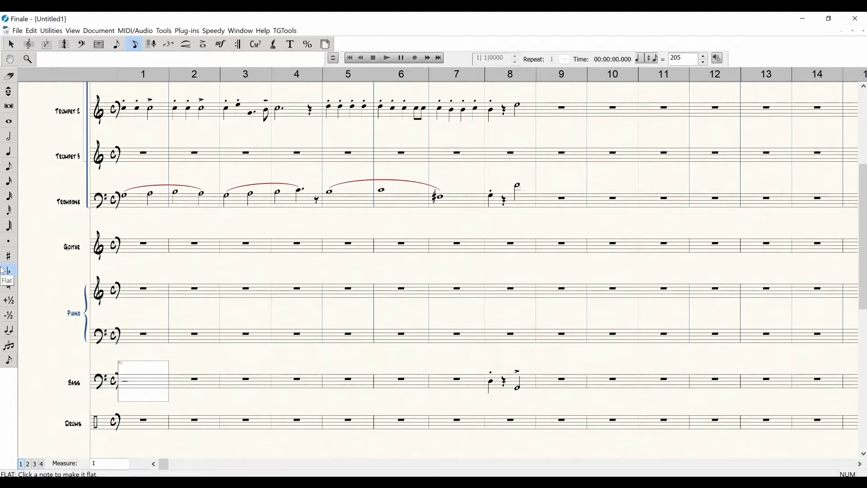
pyautogui.press('5')
pyautogui.press('5')
pyautogui.press('5')
pyautogui.press('5')
pyautogui.press('5')
pyautogui.press('5')
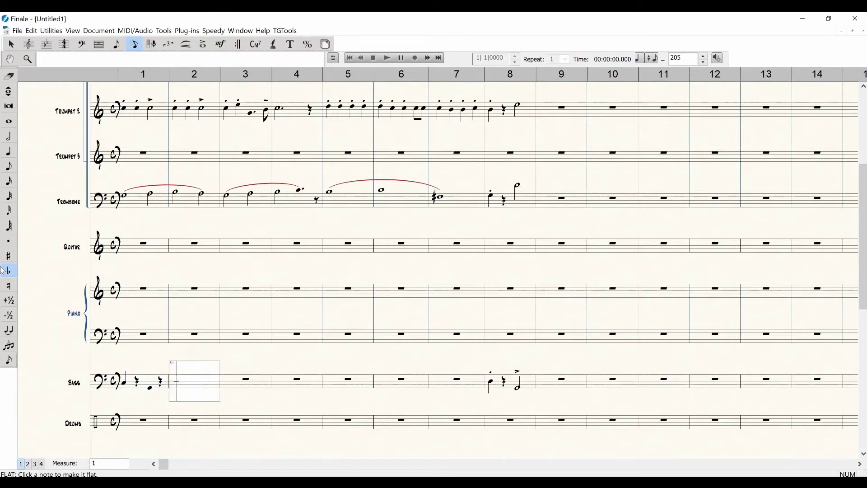
# Repeat the C, rest, low G, rest quarter-note pattern in the Bass staff's measures 2 and 3
pyautogui.press('5')
pyautogui.press('5')
pyautogui.press('5')
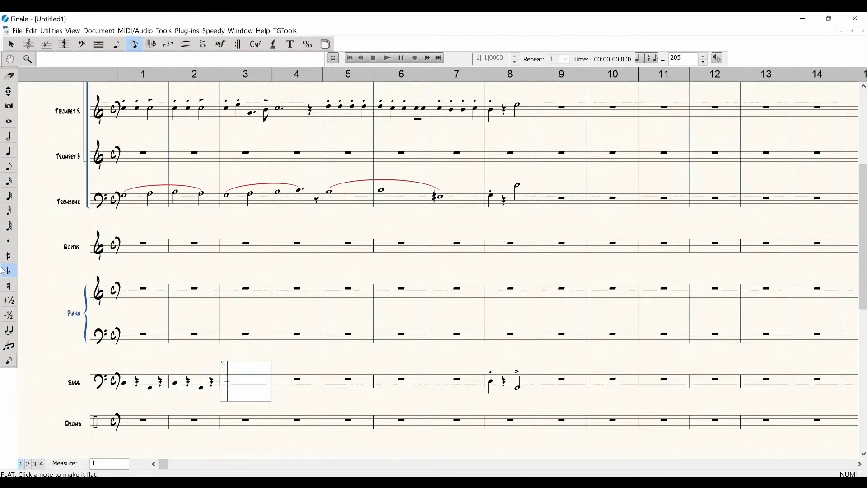
pyautogui.press('5')
pyautogui.press('5')
pyautogui.press('5')
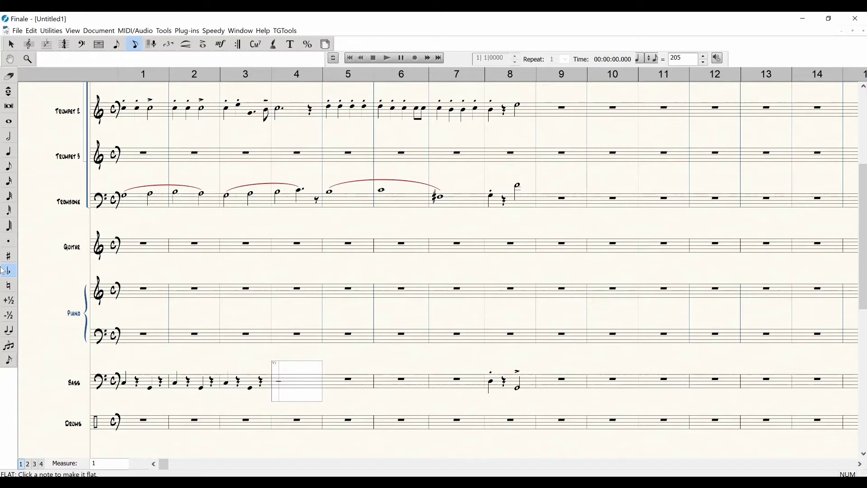
# Enter four descending quarter notes in the Bass staff's measure 4 and a low F quarter note at the start of measure 5
pyautogui.press('5')
pyautogui.press('5')
pyautogui.press('5')
pyautogui.press('5')
pyautogui.press('5')
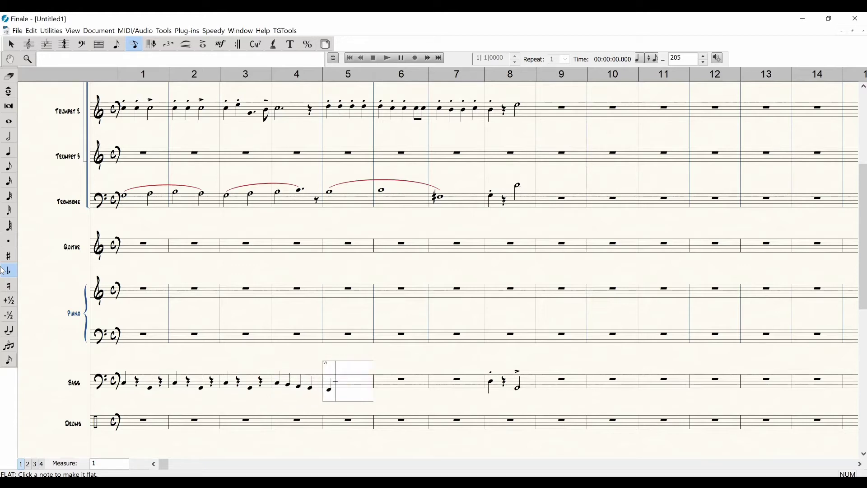
# Complete the Bass staff's measure 5 with a rest, C and rest, and fill measure 6 with C and low G quarter notes separated by rests
pyautogui.press('5')
pyautogui.press('5')
pyautogui.press('5')
pyautogui.press('5')
pyautogui.press('5')
pyautogui.press('5')
pyautogui.press('5')
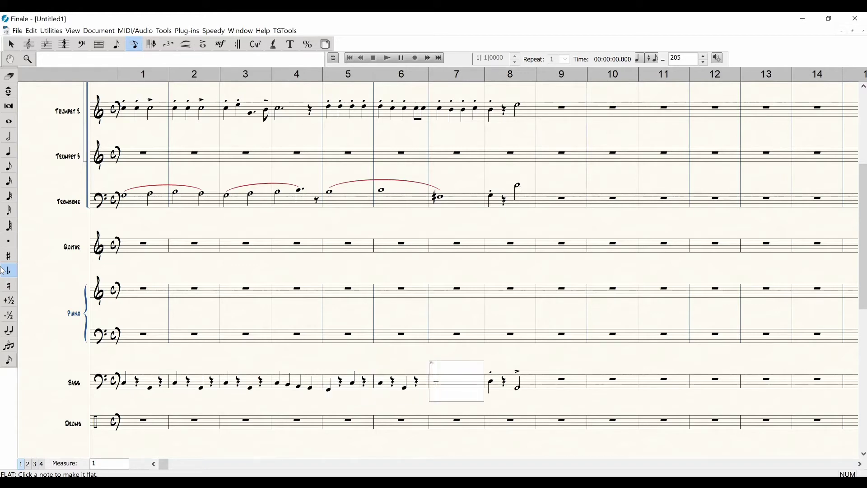
# Enter quarter notes D and A with quarter rests in the Bass staff's measure 7, and lower measure 8's quarter note to low G
pyautogui.press('5')
pyautogui.press('5')
pyautogui.press('5')
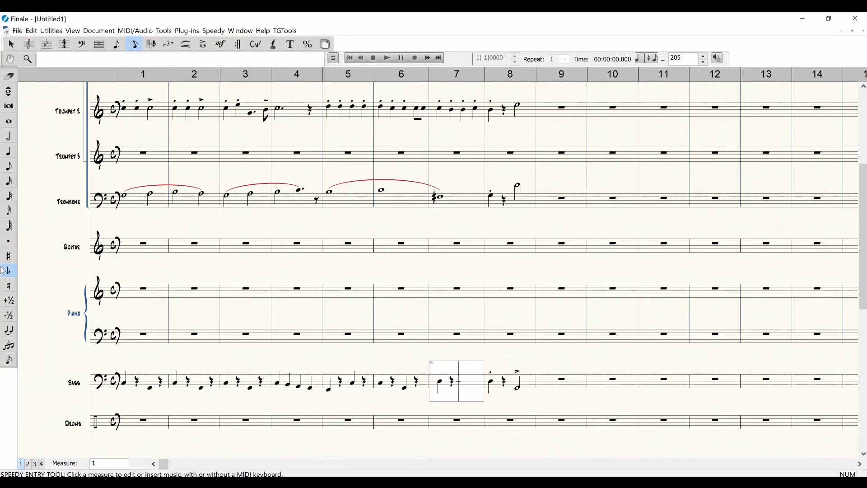
pyautogui.press('5')
pyautogui.press('5')
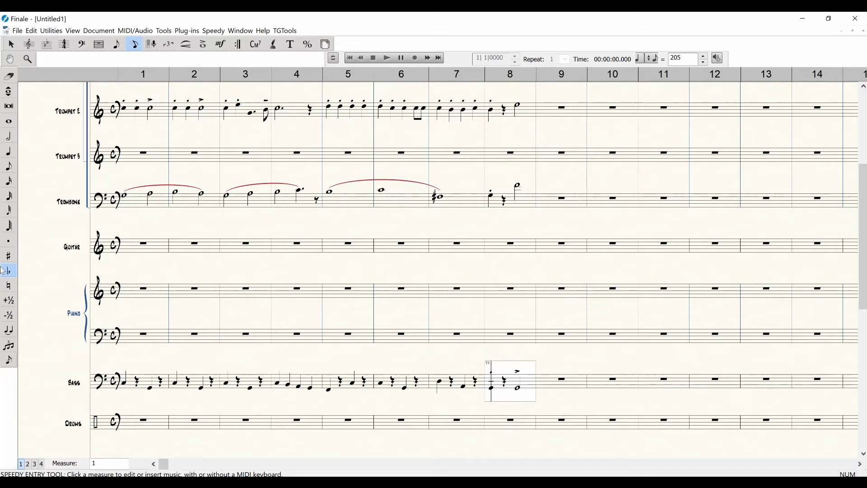
pyautogui.click(397, 358)
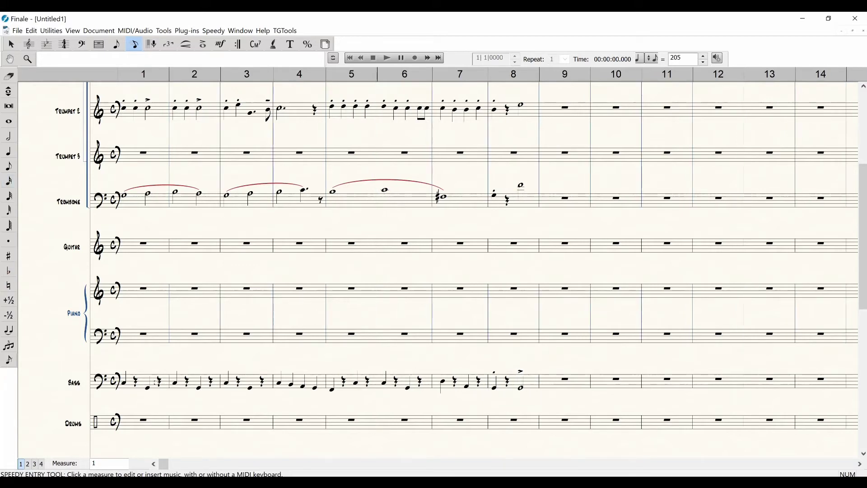
# Flatten the second quarter note in the Bass staff's measure 4, playing back the passage before and after the change
pyautogui.press('space')
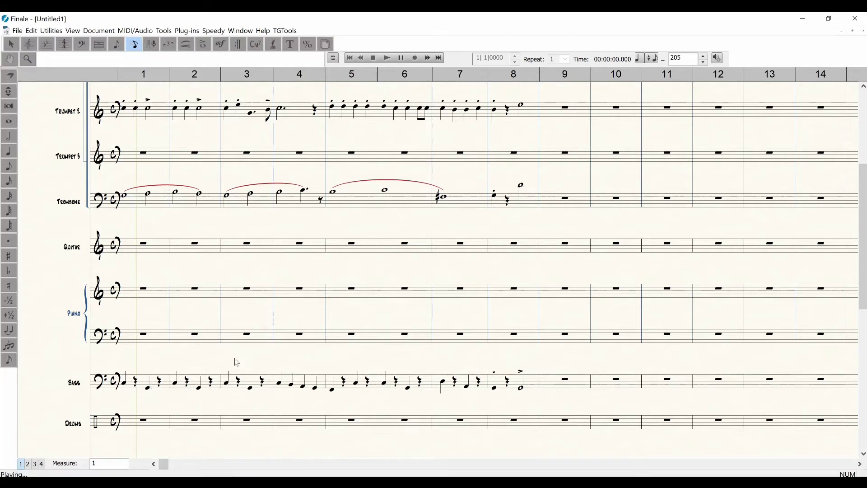
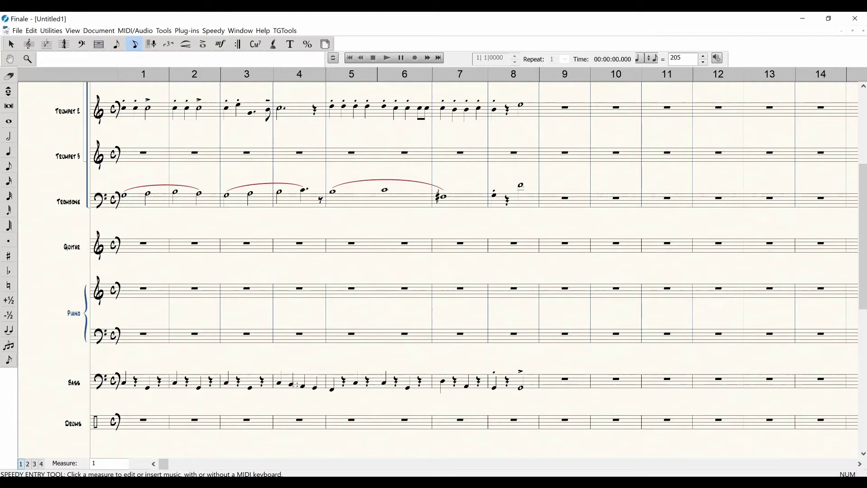
pyautogui.click(295, 386)
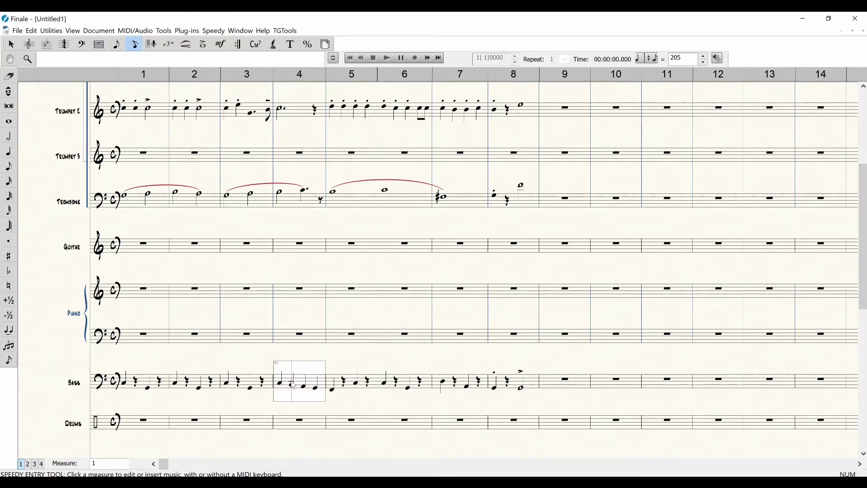
pyautogui.press('-')
pyautogui.press('Escape')
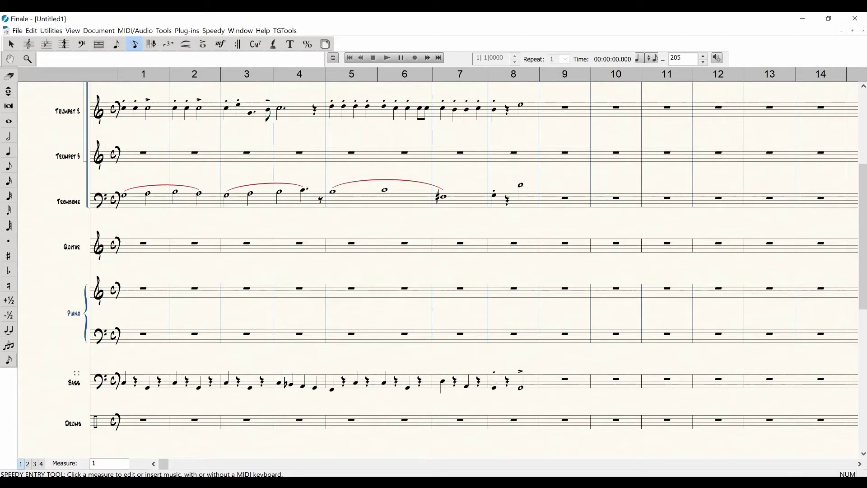
pyautogui.press('space')
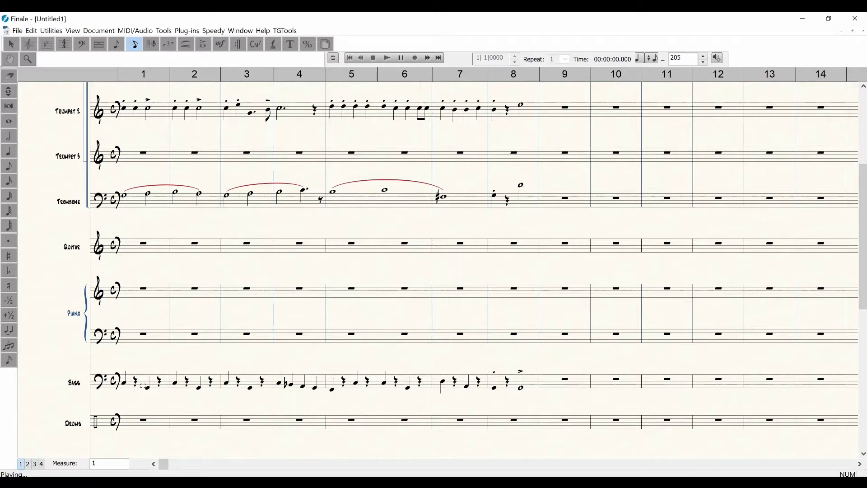
pyautogui.click(512, 353)
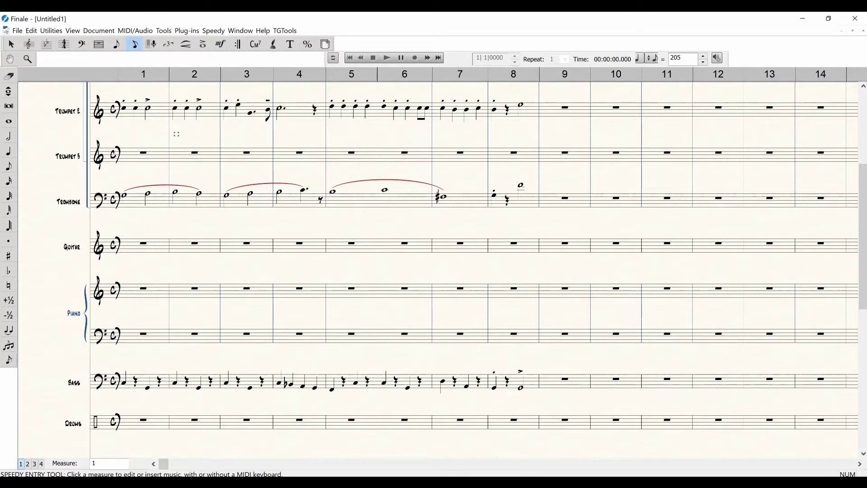
# Use Speedy Entry to alternate quarter rests and three-note C major quarter chords in the upper Piano staff's measure 1
pyautogui.click(136, 45)
pyautogui.click(149, 292)
pyautogui.press('5')
pyautogui.press('5')
pyautogui.press('5')
pyautogui.press('5')
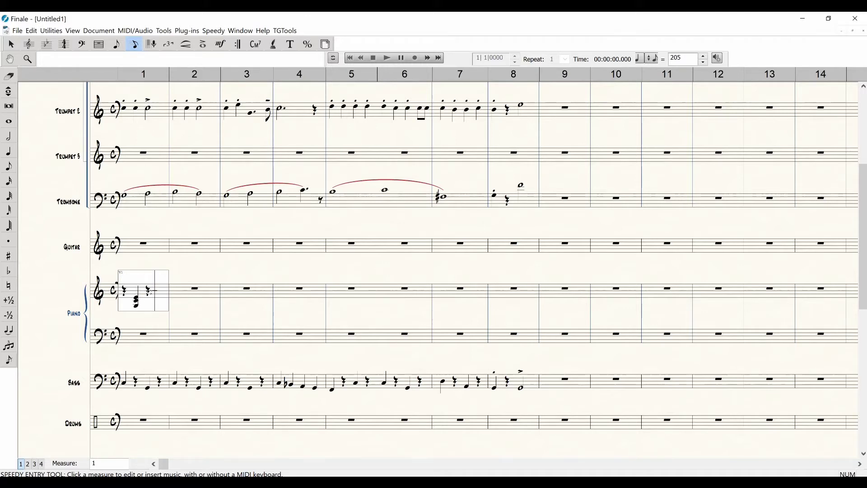
pyautogui.press('5')
# Repeat the alternating quarter rests and C major quarter chords in the upper Piano staff's measures 2 and 3
pyautogui.press('5')
pyautogui.press('5')
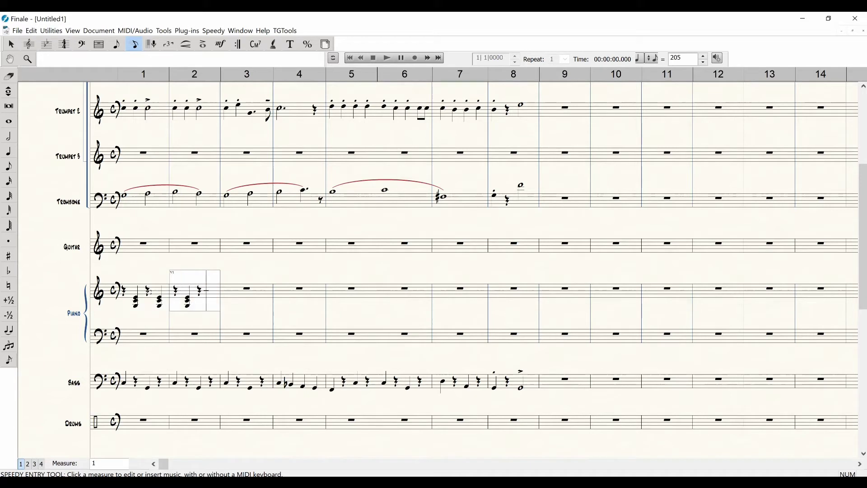
pyautogui.press('5')
pyautogui.press('5')
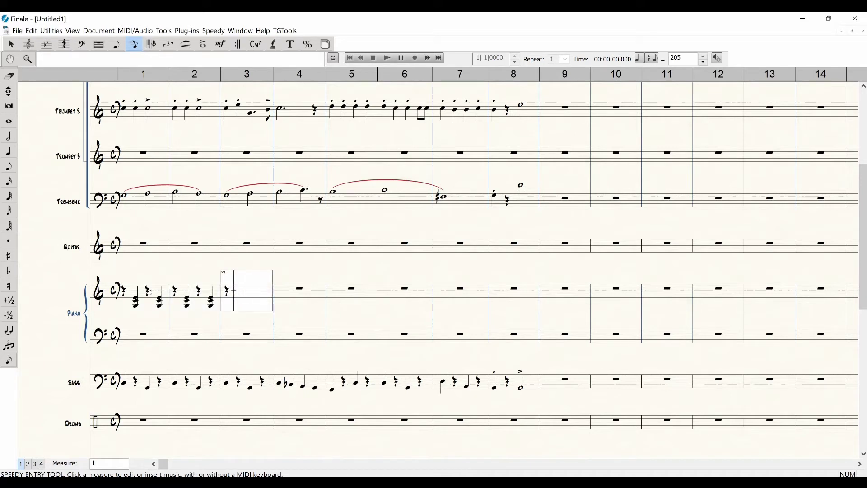
pyautogui.press('5')
pyautogui.press('5')
pyautogui.press('5')
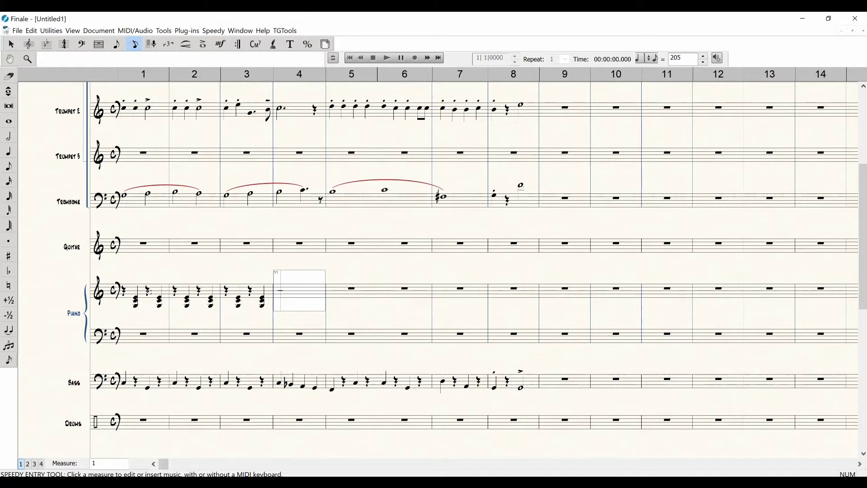
# Enter two half-note chords in the upper Piano staff's measure 4, the second with a flat, and alternating quarter rests and chords in measure 5
pyautogui.press('6')
pyautogui.press('6')
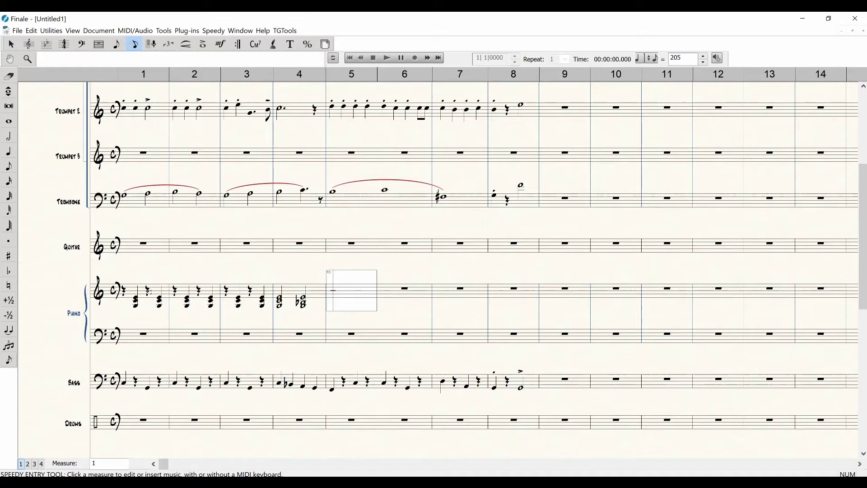
pyautogui.press('5')
pyautogui.press('5')
pyautogui.press('5')
pyautogui.press('5')
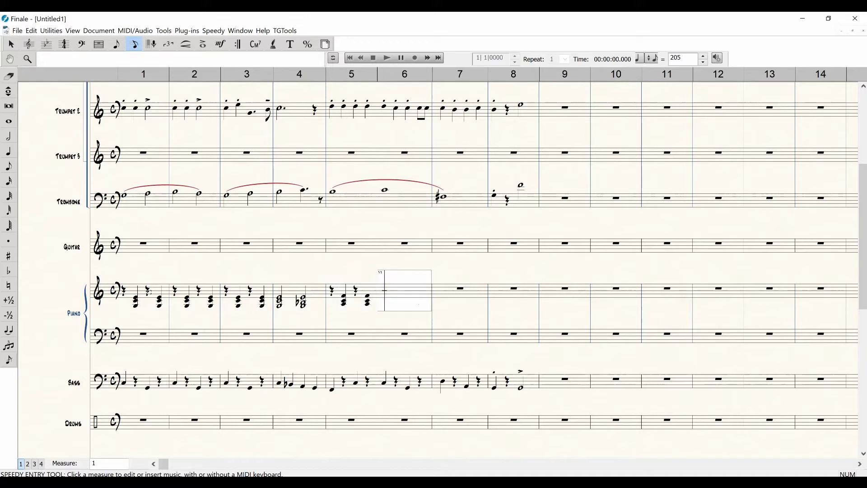
# Fill the upper Piano staff's measure 6 with alternating quarter rests and C major quarter chords, deleting and re-entering the wrong entries
pyautogui.press('5')
pyautogui.press('5')
pyautogui.press('5')
pyautogui.press('Left')
pyautogui.press('Left')
pyautogui.press('Delete')
pyautogui.press('Delete')
pyautogui.press('5')
pyautogui.press('5')
pyautogui.press('5')
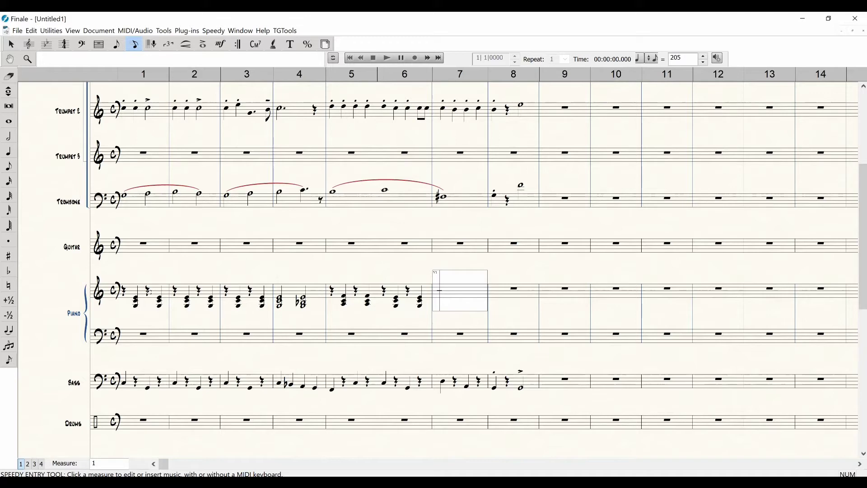
# Enter alternating quarter rests and four-note quarter chords in the upper Piano staff's measure 7, and a three-note quarter chord starting measure 8
pyautogui.press('5')
pyautogui.press('5')
pyautogui.press('5')
pyautogui.press('5')
pyautogui.press('Right')
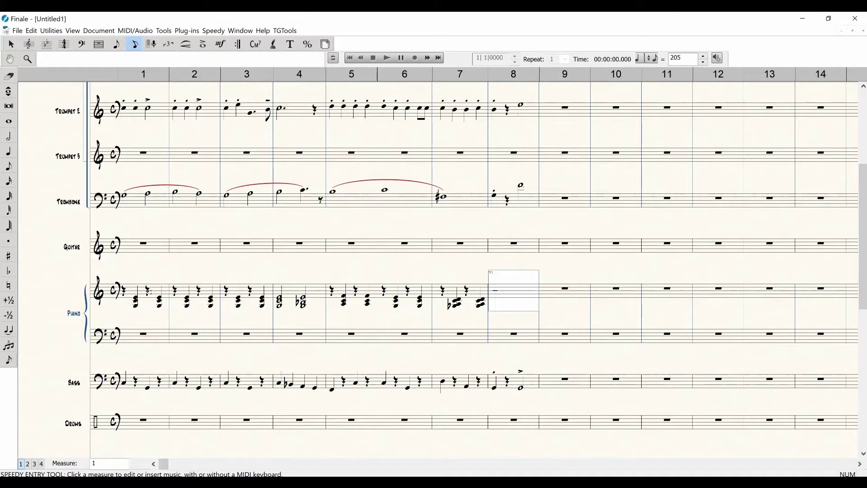
pyautogui.press('5')
# Respell the lowest note of the first chord in the upper Piano staff's measure 7 from G flat to F sharp
pyautogui.click(456, 291)
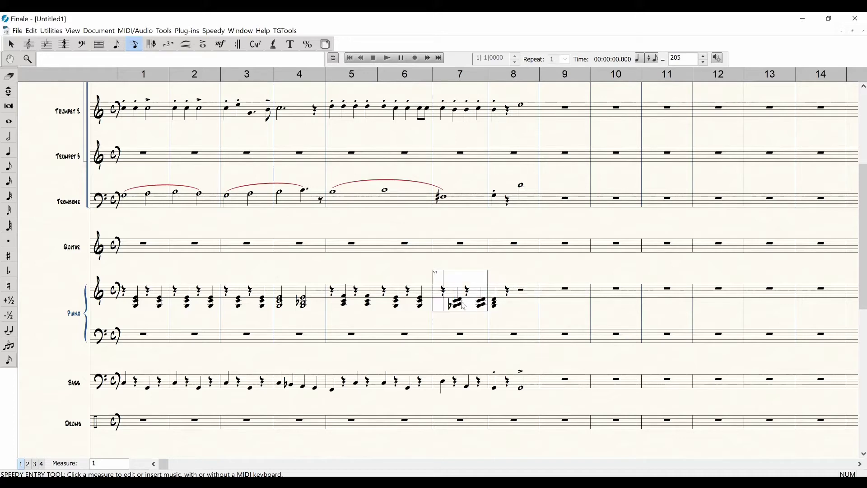
pyautogui.click(458, 293)
pyautogui.press('Escape')
pyautogui.hotkey('ctrl', '2')
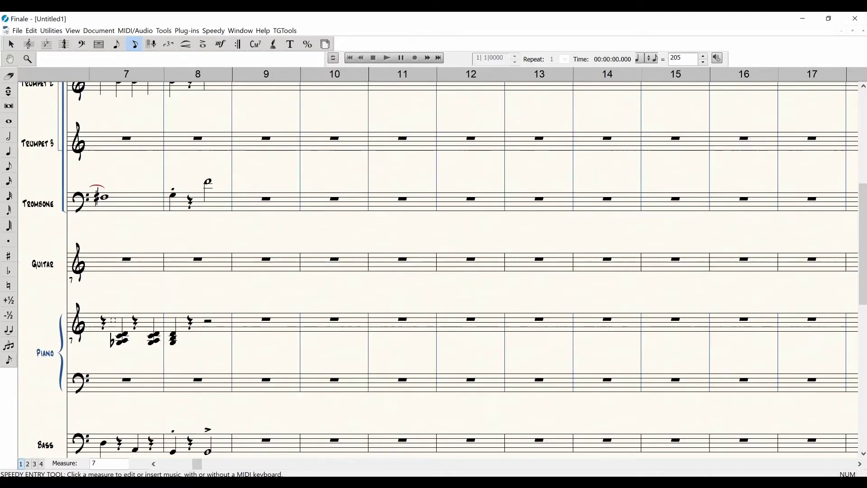
pyautogui.hotkey('ctrl', '=')
pyautogui.hotkey('ctrl', '=')
pyautogui.hotkey('ctrl', '=')
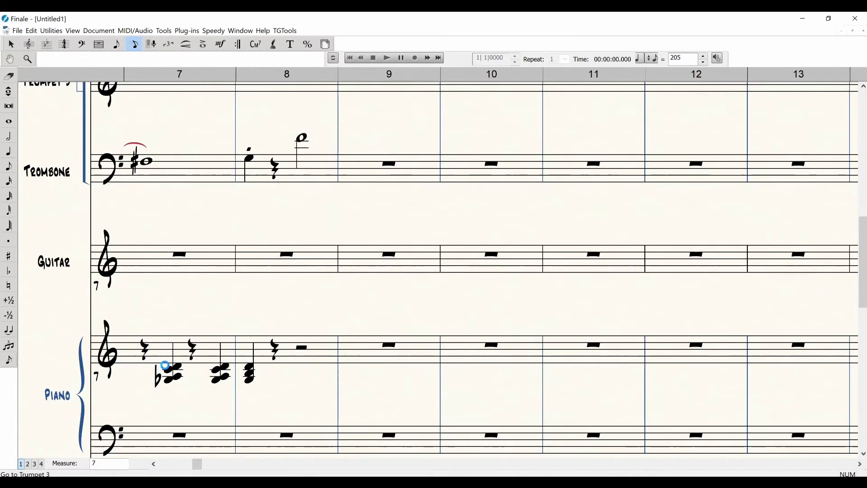
pyautogui.scroll(-3, 273, 349)
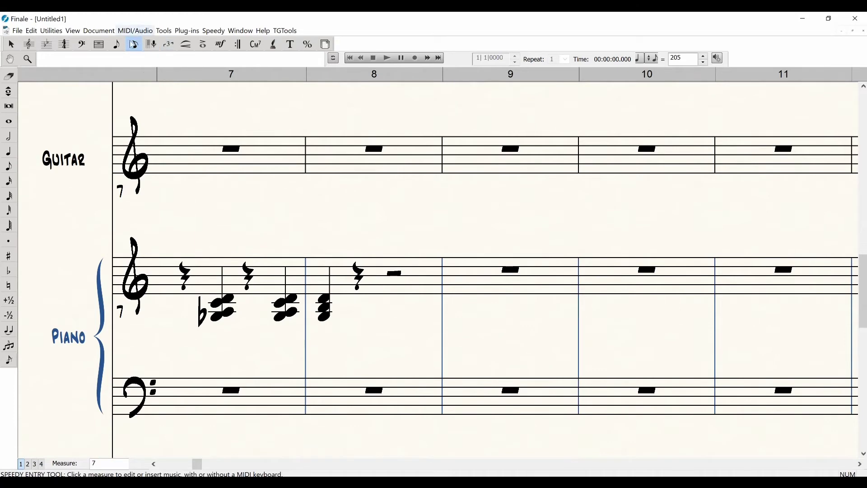
pyautogui.click(199, 156)
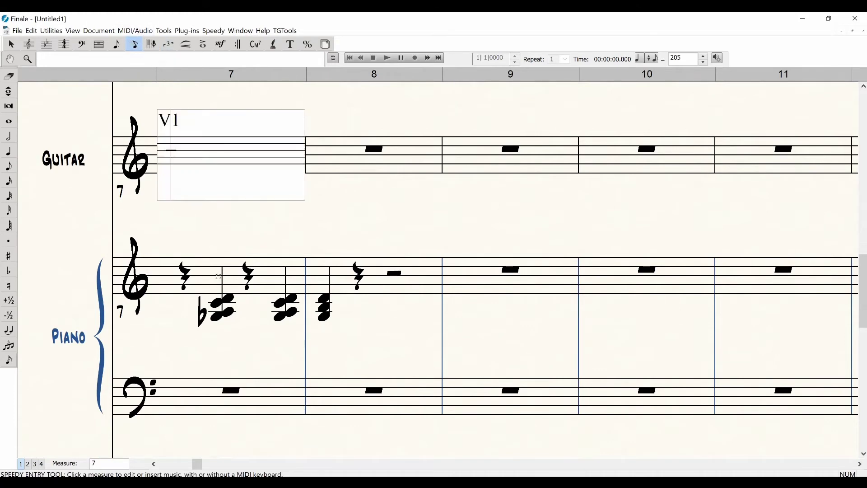
pyautogui.click(219, 276)
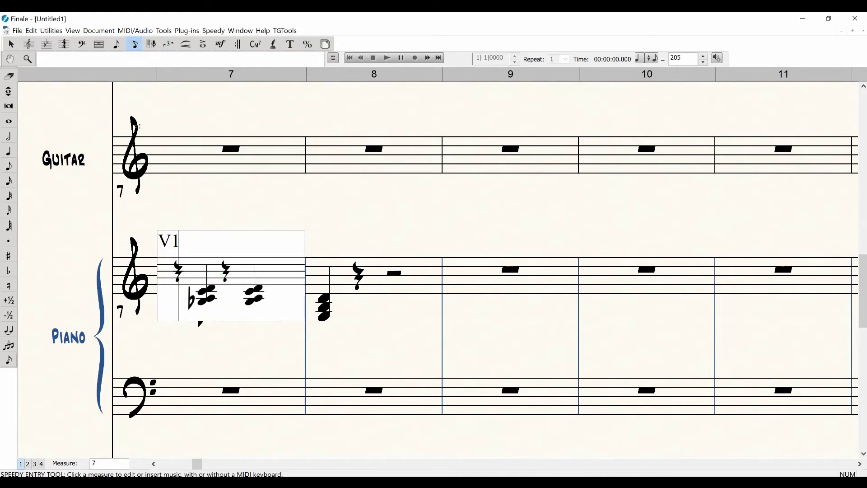
pyautogui.click(207, 282)
pyautogui.press('Down')
pyautogui.press('9')
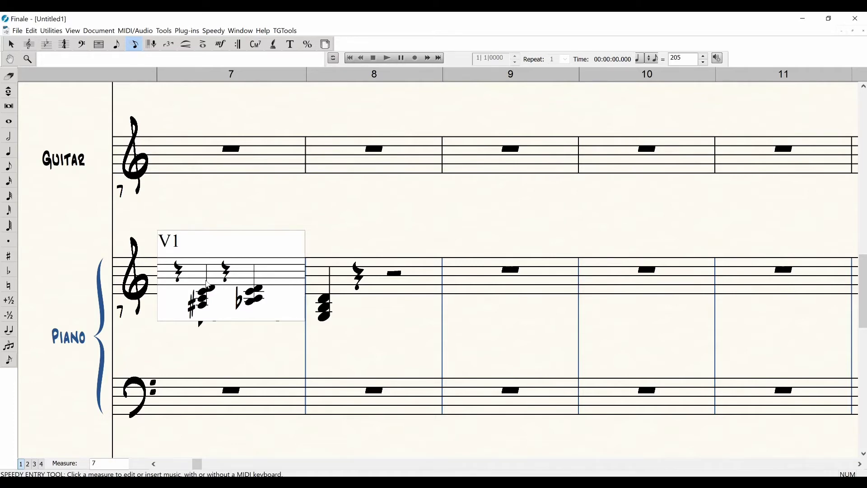
# Respell the lowest note of the second chord in the upper Piano staff's measure 7 as F sharp
pyautogui.press('9')
pyautogui.press('Right')
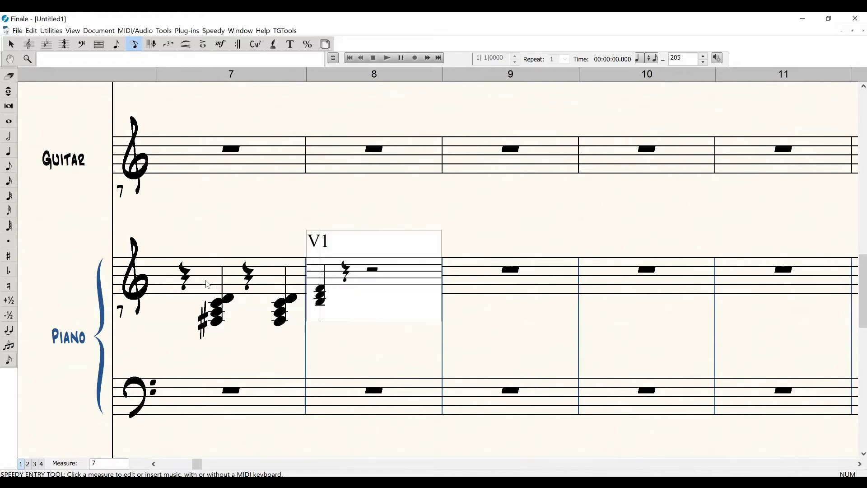
pyautogui.press('Right')
pyautogui.press('0')
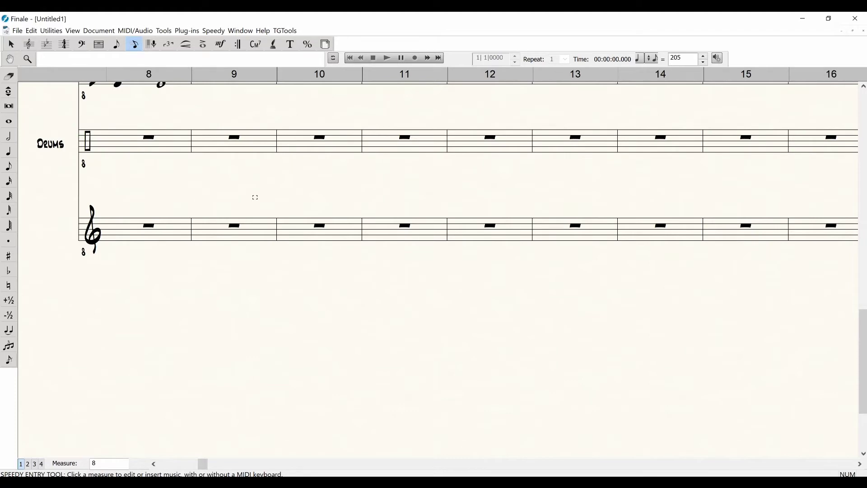
# Add staccato marks to the upper Piano staff's quarter-note chords in measures 1–3 and 5–8, leaving out measure 4
pyautogui.scroll(-1, 255, 198)
pyautogui.moveTo(255, 197); pyautogui.dragTo(297, 406)
pyautogui.moveTo(297, 154); pyautogui.dragTo(306, 212)
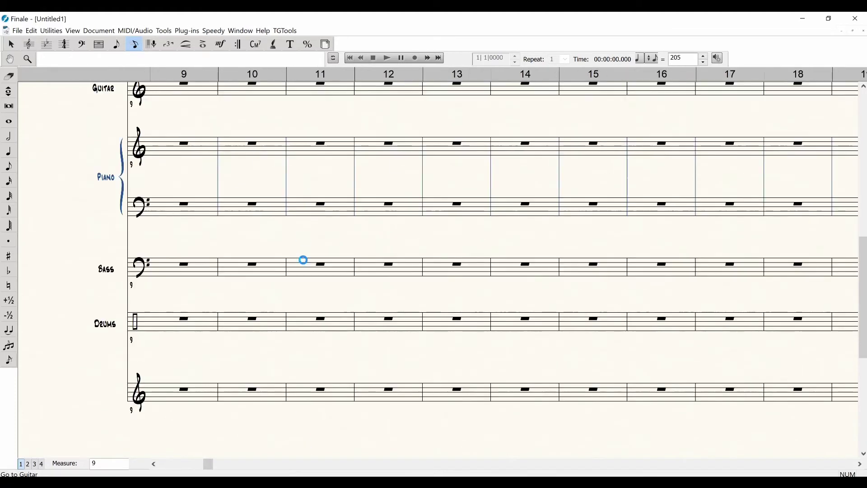
pyautogui.scroll(3, 307, 322)
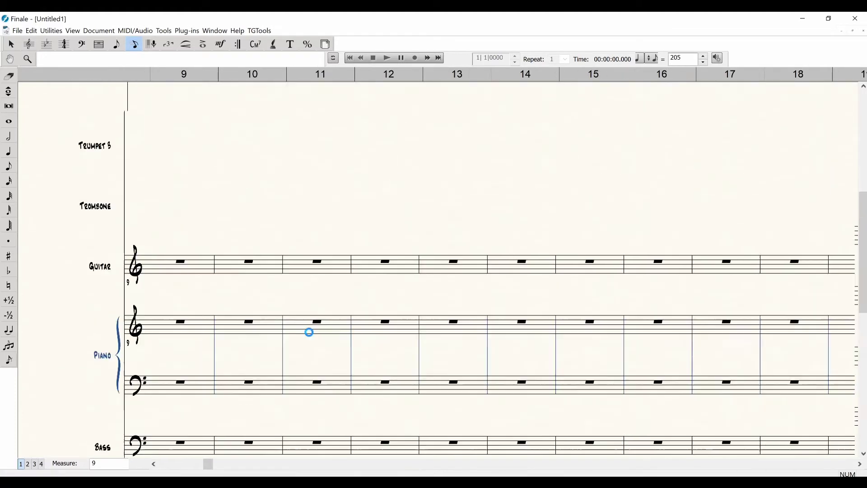
pyautogui.click(174, 465)
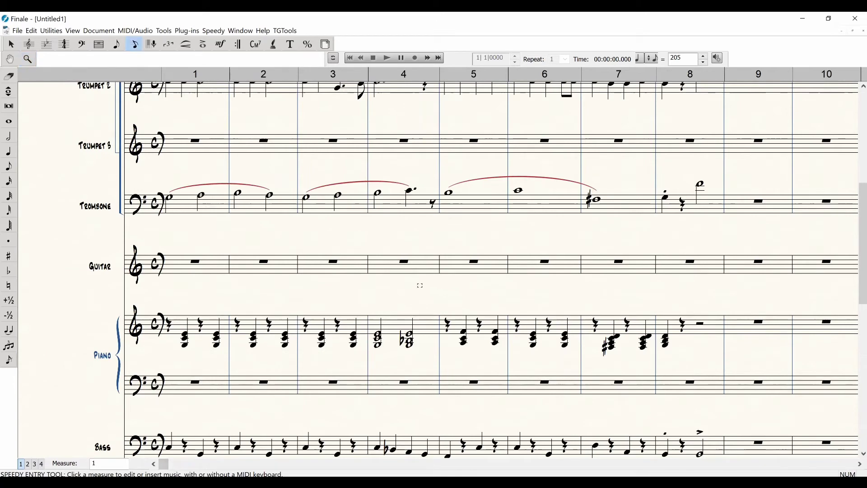
pyautogui.scroll(-1, 420, 285)
pyautogui.moveTo(306, 205); pyautogui.dragTo(408, 328)
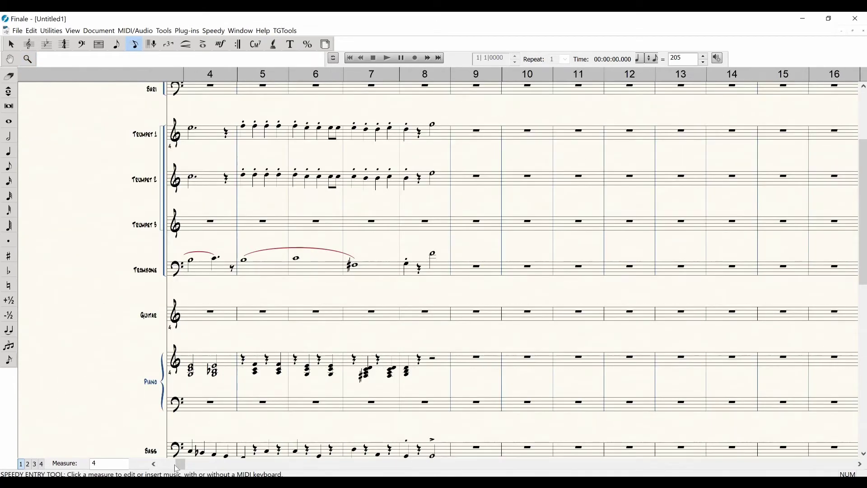
pyautogui.moveTo(177, 465); pyautogui.dragTo(163, 465)
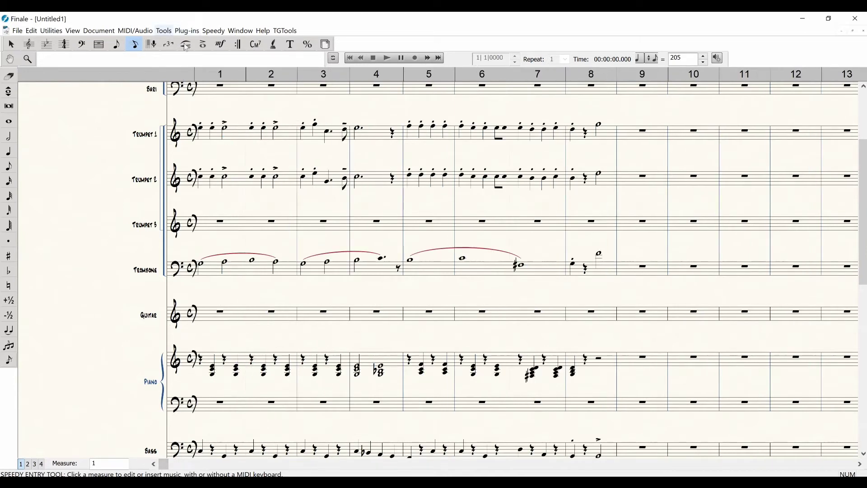
pyautogui.click(204, 44)
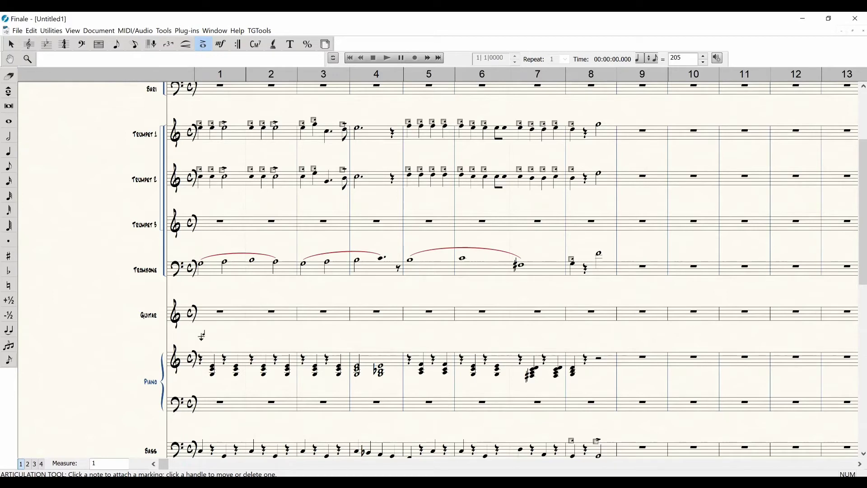
pyautogui.moveTo(202, 335); pyautogui.dragTo(346, 385)
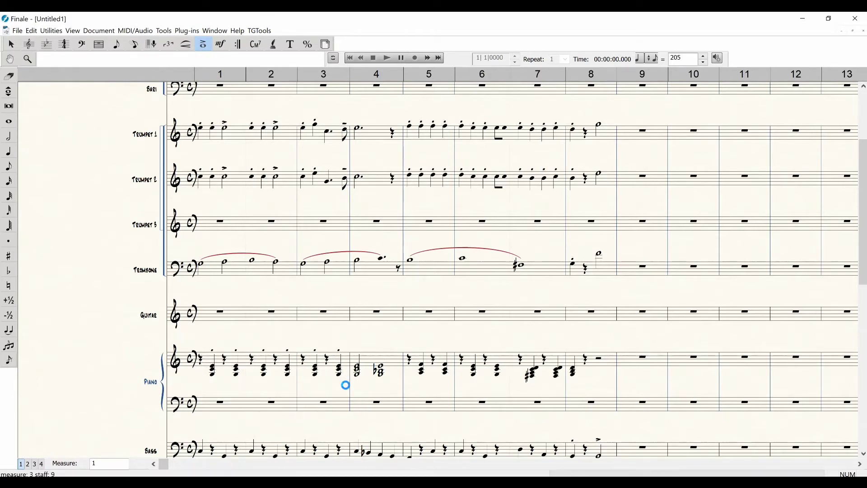
pyautogui.moveTo(404, 343); pyautogui.dragTo(583, 387)
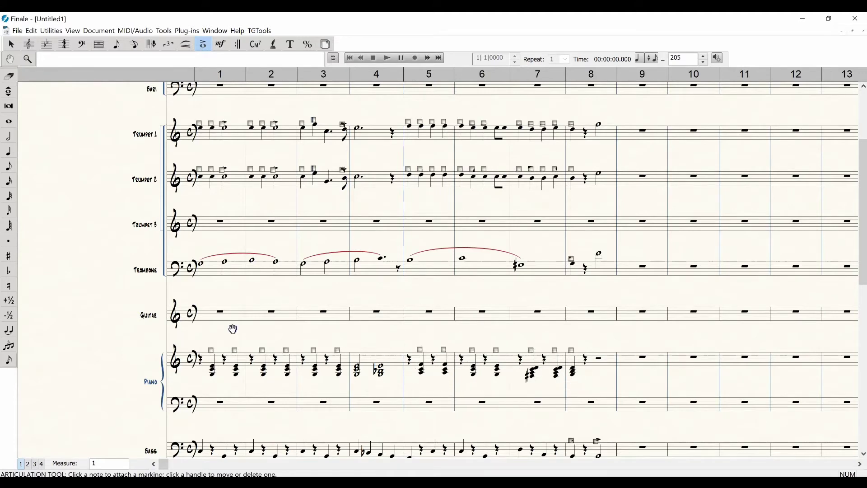
# Play back the passage with the new Piano articulations, and stop playback
pyautogui.scroll(-2, 199, 288)
pyautogui.hscroll(1, 201, 311)
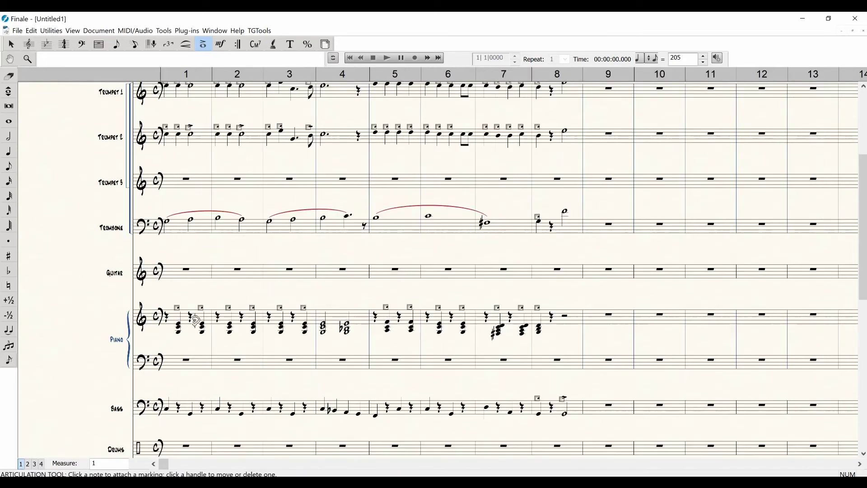
pyautogui.press('space')
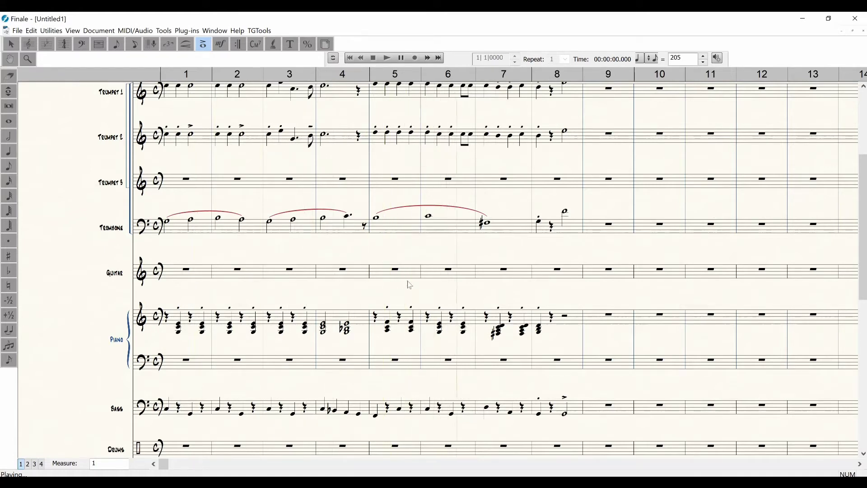
pyautogui.rightClick(429, 247)
pyautogui.click(379, 248)
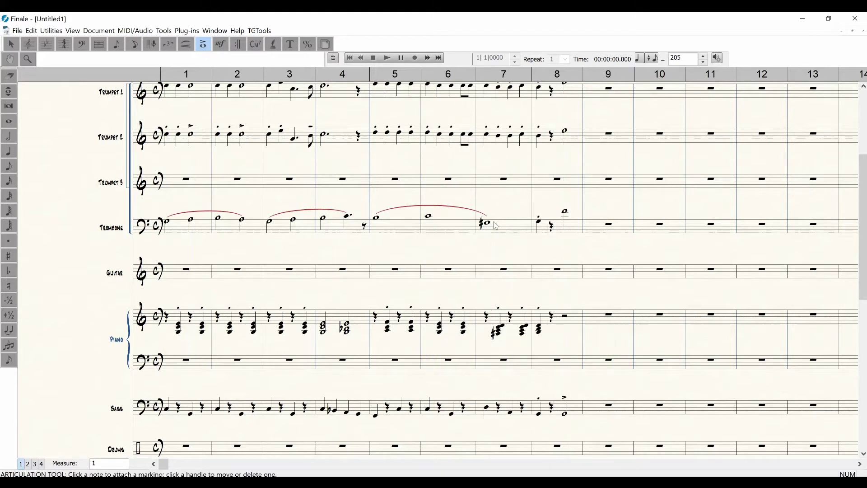
# Lower the measure 5 whole note by one step in both the Alto and Tenor staves
pyautogui.click(863, 105)
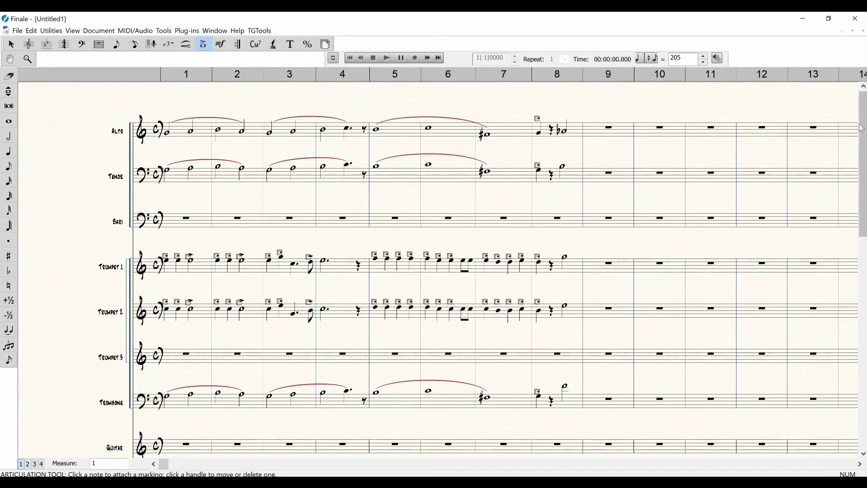
pyautogui.click(136, 45)
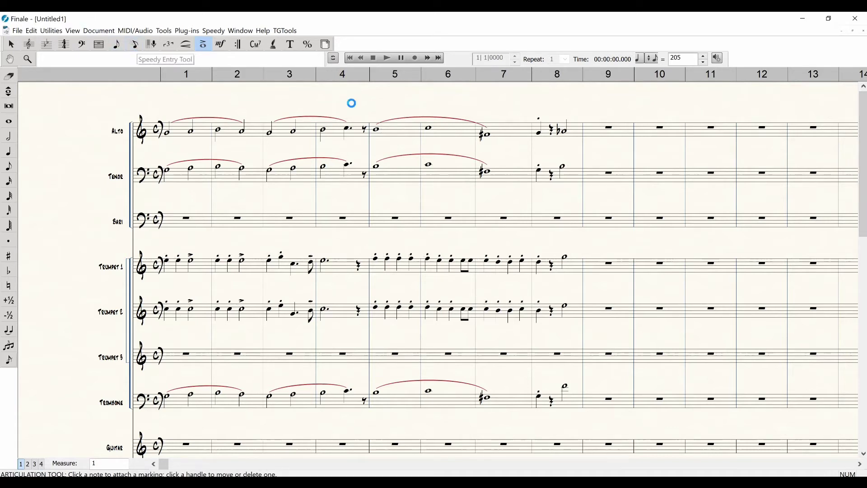
pyautogui.click(381, 136)
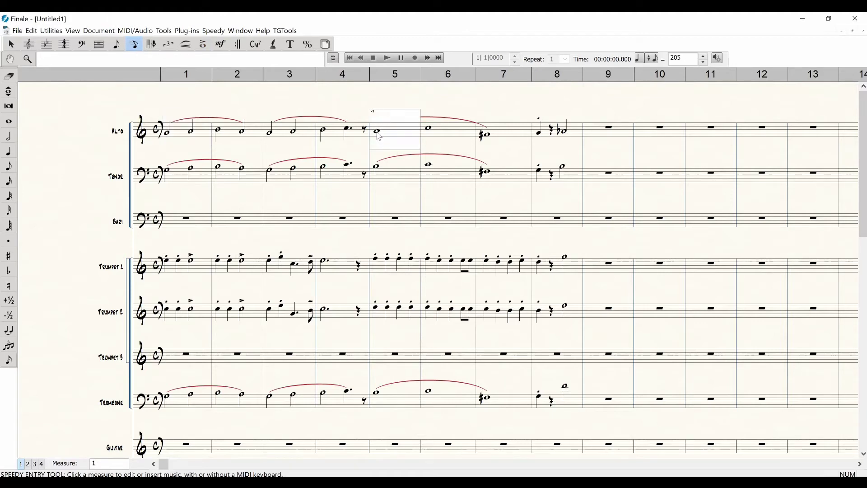
pyautogui.click(380, 170)
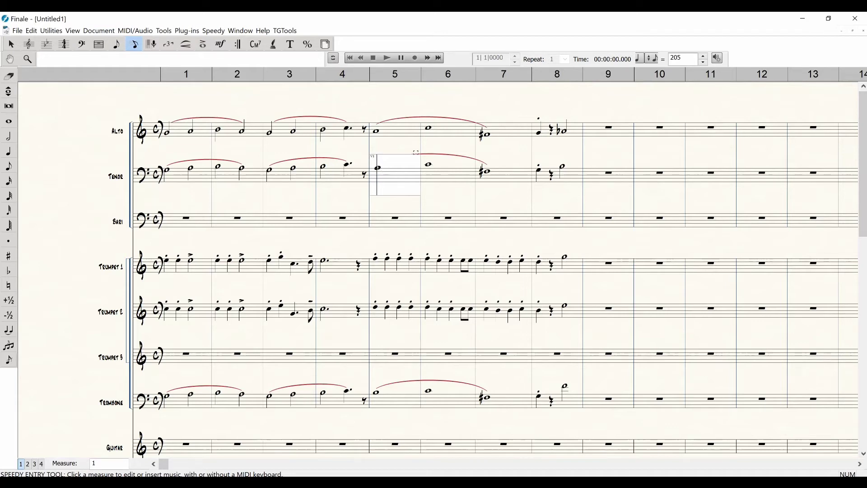
pyautogui.press('Escape')
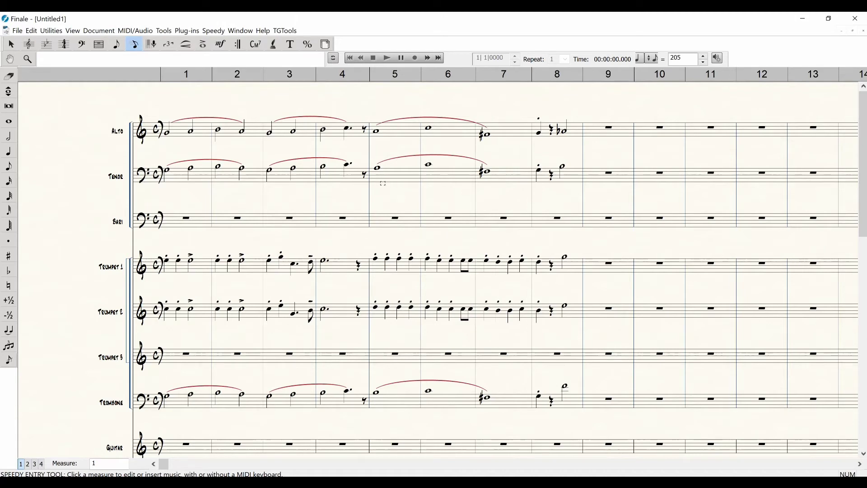
# Lower the Trombone's measure 5 whole note by one step and play back the passage to check the harmony
pyautogui.click(342, 182)
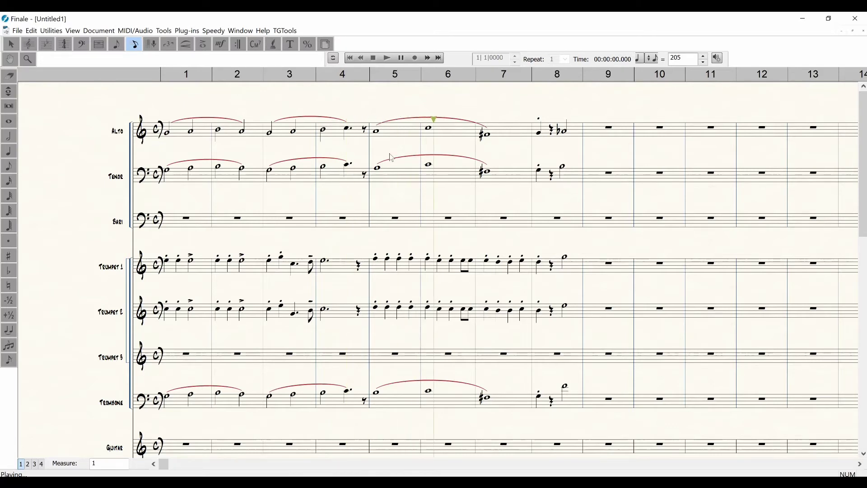
pyautogui.click(410, 356)
pyautogui.click(381, 405)
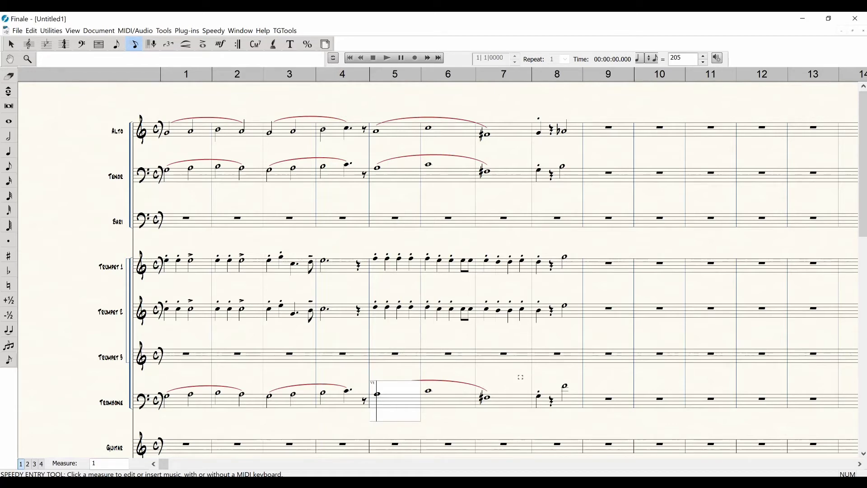
pyautogui.press('Escape')
pyautogui.press('space')
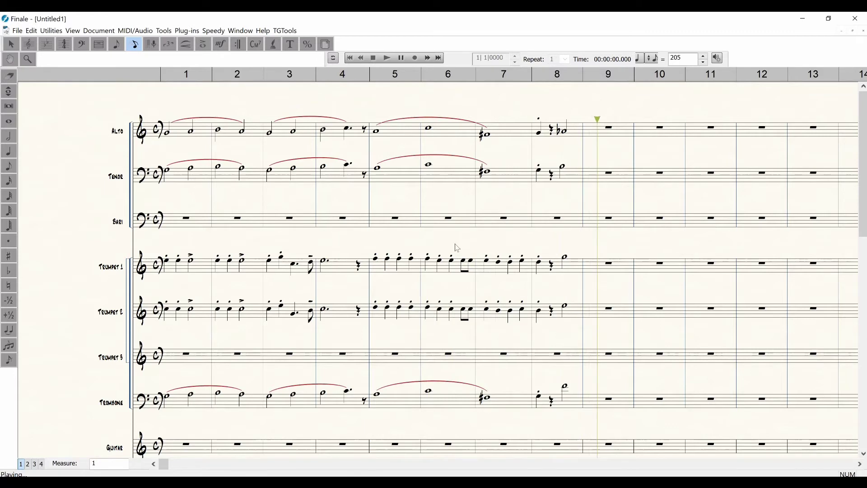
pyautogui.click(400, 281)
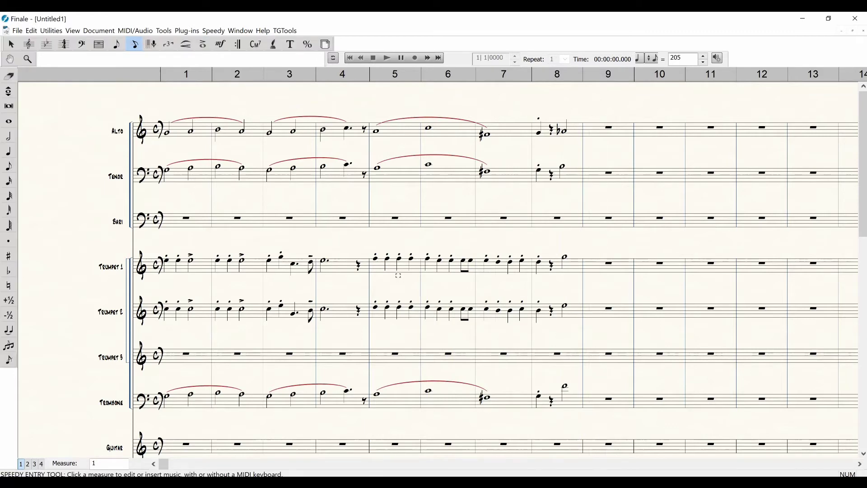
# Copy measures 1–8 of the upper Piano staff to the Guitar staff
pyautogui.scroll(-2, 399, 273)
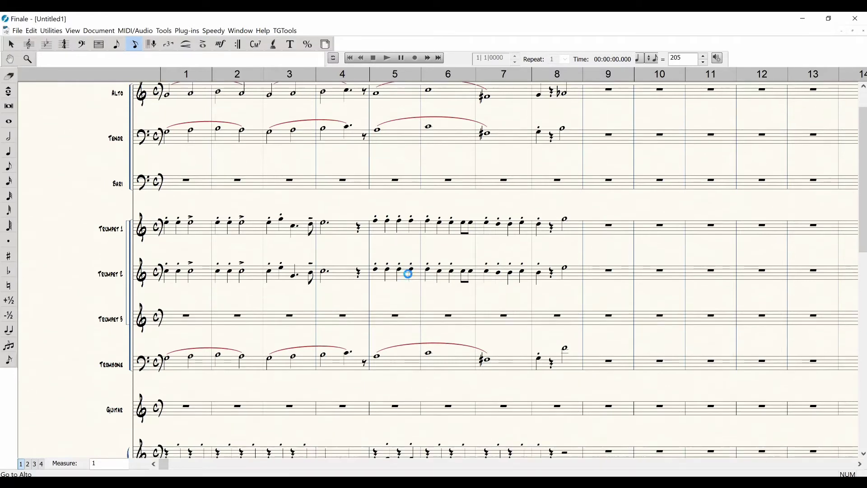
pyautogui.scroll(-2, 408, 273)
pyautogui.scroll(-3, 864, 203)
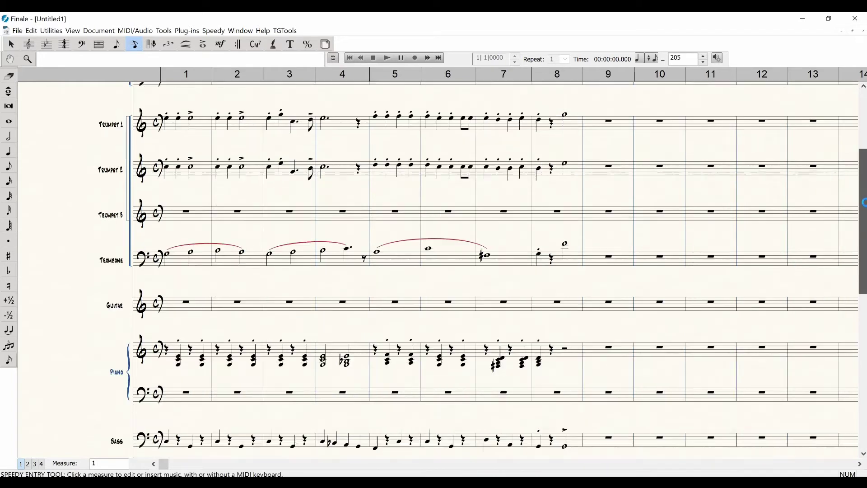
pyautogui.scroll(-1, 863, 202)
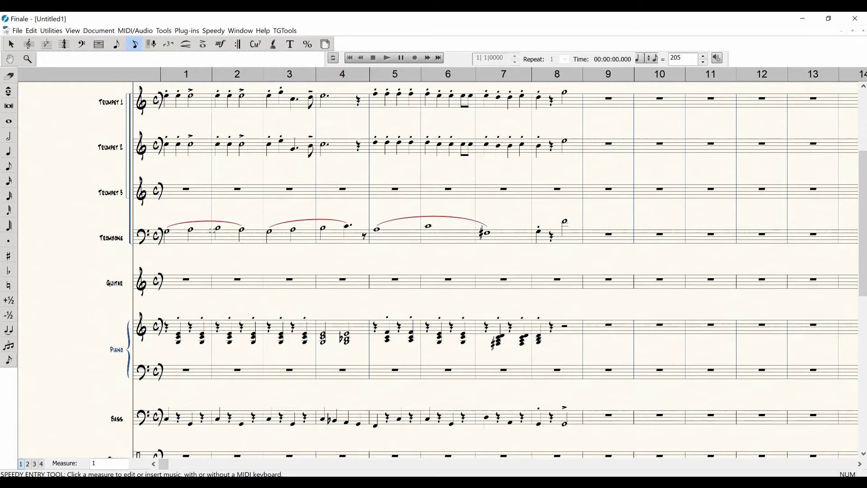
pyautogui.click(12, 43)
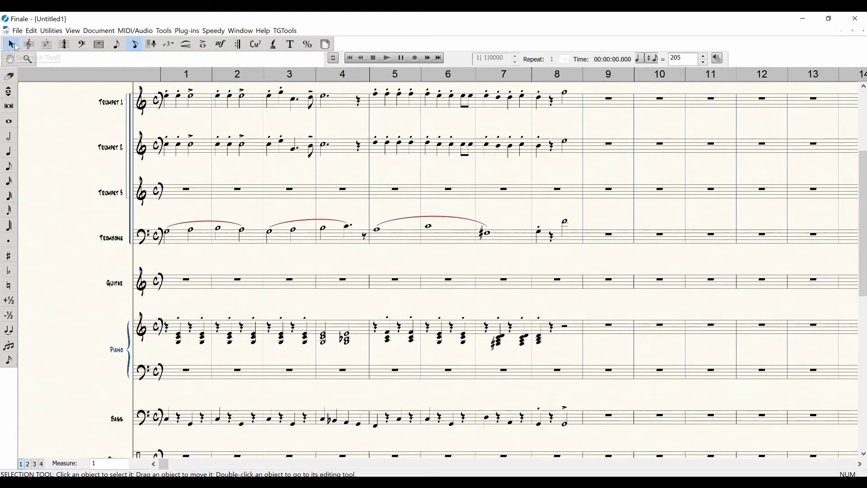
pyautogui.click(177, 331)
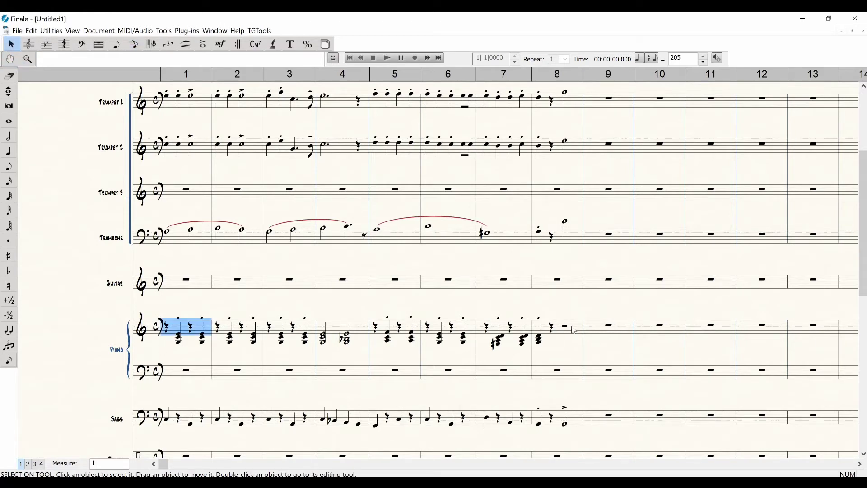
pyautogui.keyDown('shift'); pyautogui.click(575, 331); pyautogui.keyUp('shift')
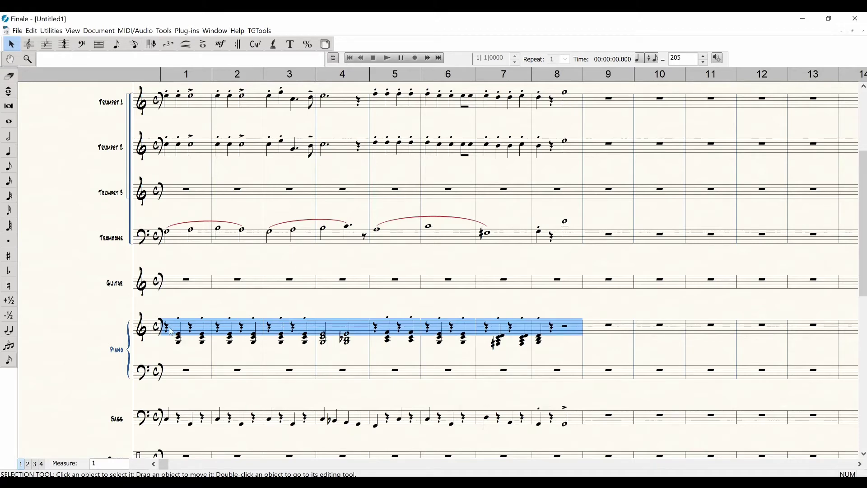
pyautogui.moveTo(171, 332); pyautogui.dragTo(170, 296)
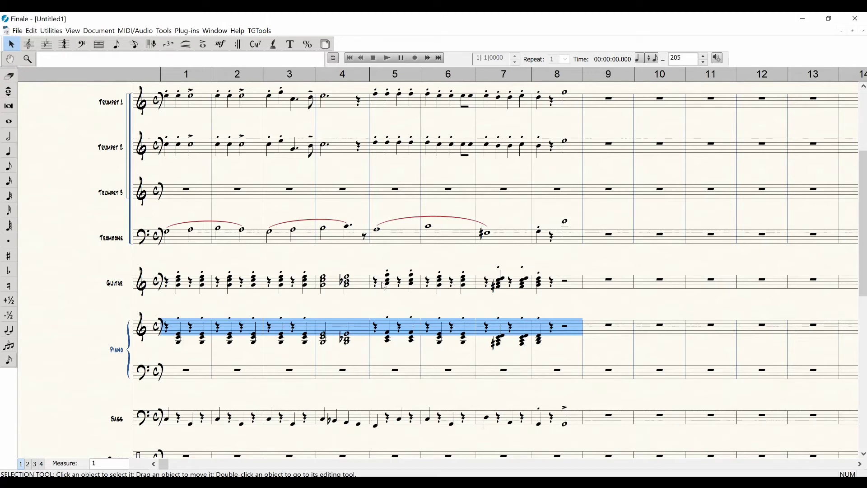
# Apply the Rhythmic Notation staff style to measures 1–8 of the Guitar staff
pyautogui.doubleClick(174, 289)
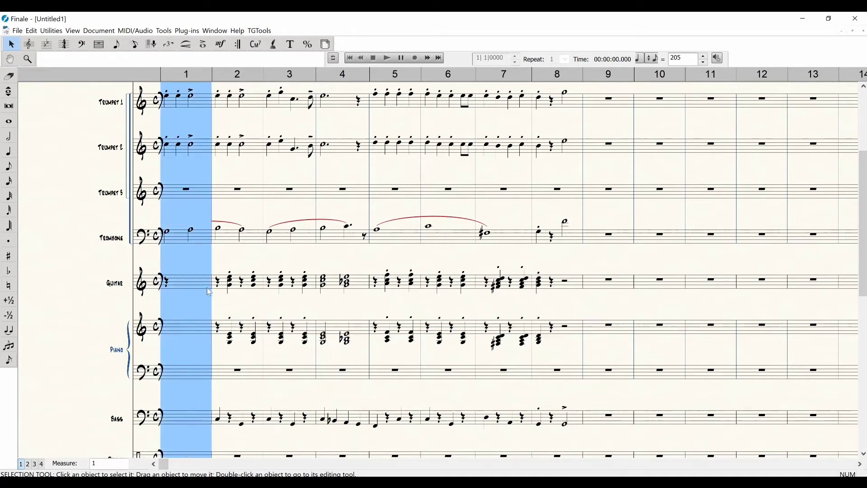
pyautogui.click(174, 286)
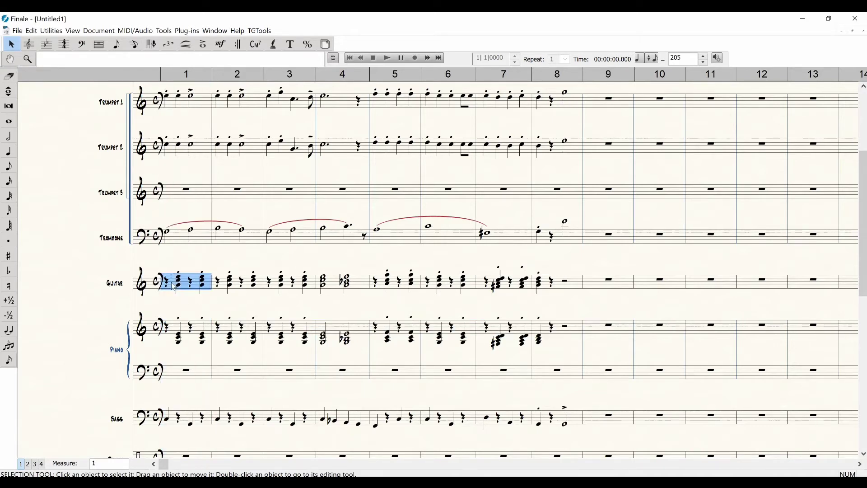
pyautogui.keyDown('shift'); pyautogui.click(571, 287); pyautogui.keyUp('shift')
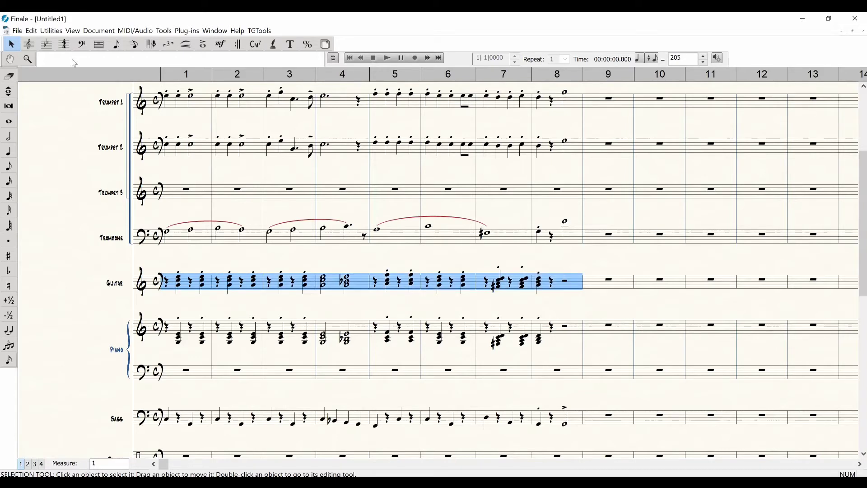
pyautogui.click(29, 44)
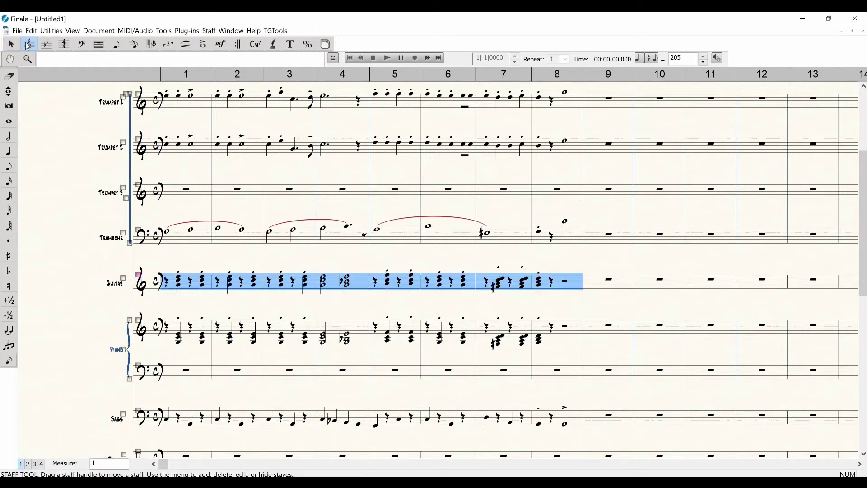
pyautogui.rightClick(189, 286)
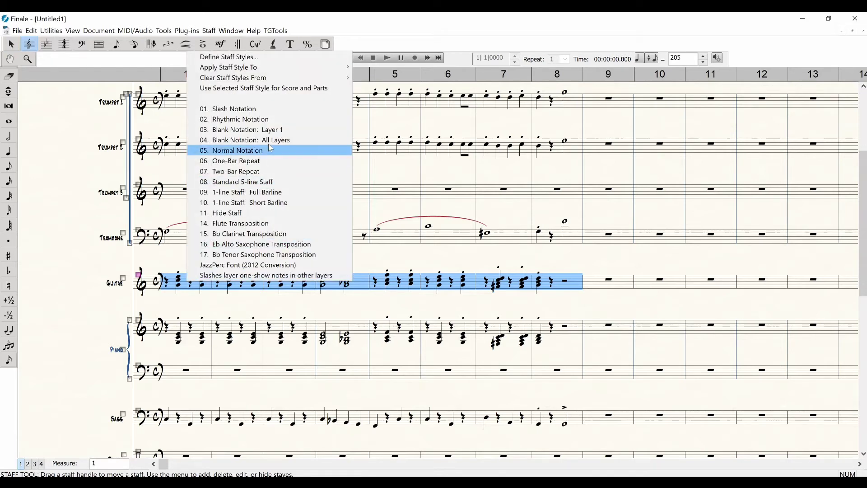
pyautogui.click(272, 120)
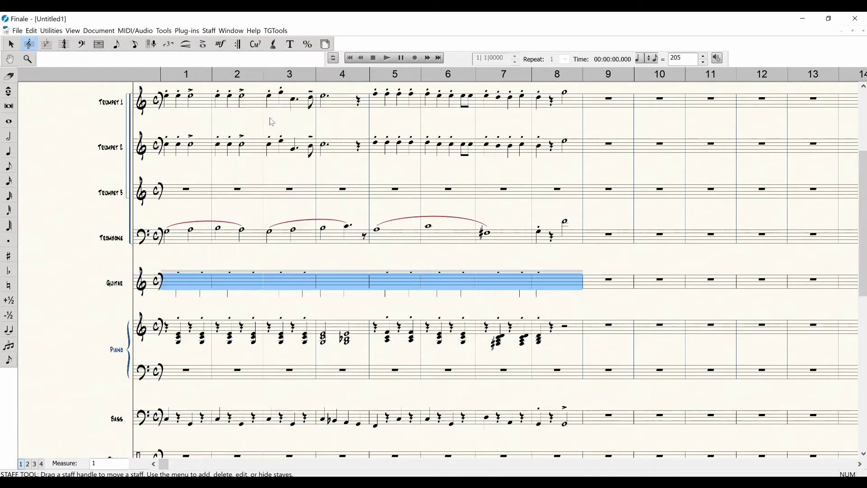
# Add a C chord symbol at the start of each of measures 1–4 on the upper Piano staff
pyautogui.click(363, 263)
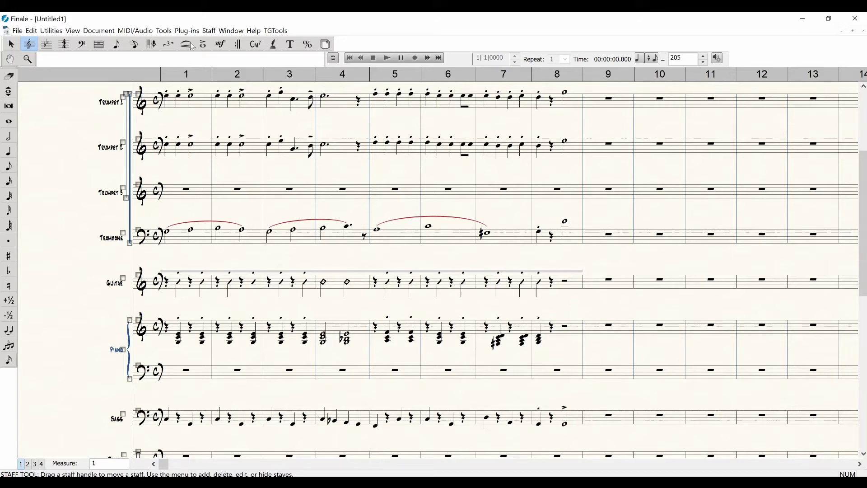
pyautogui.click(257, 47)
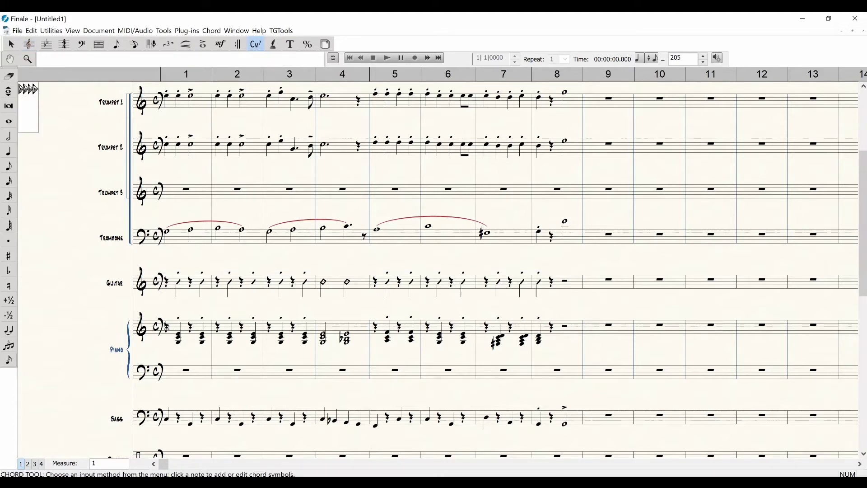
pyautogui.click(167, 327)
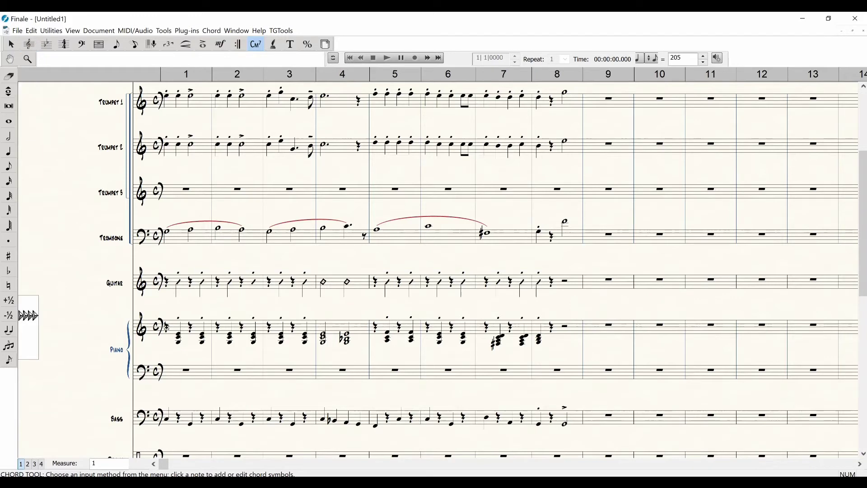
pyautogui.write('C')
pyautogui.press('space')
pyautogui.write('C')
pyautogui.press('space')
pyautogui.write('C')
pyautogui.press('space')
pyautogui.write('C')
pyautogui.press('space')
# Add a C7 chord symbol on beat 3 of measure 4 in the upper Piano staff, choosing the 7 suffix
pyautogui.write('C:0')
pyautogui.press('Return')
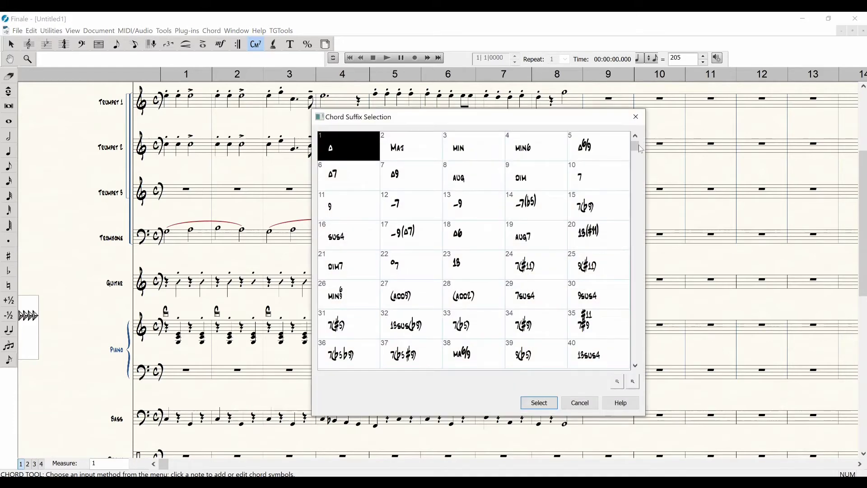
pyautogui.moveTo(638, 145); pyautogui.dragTo(641, 126)
pyautogui.doubleClick(591, 177)
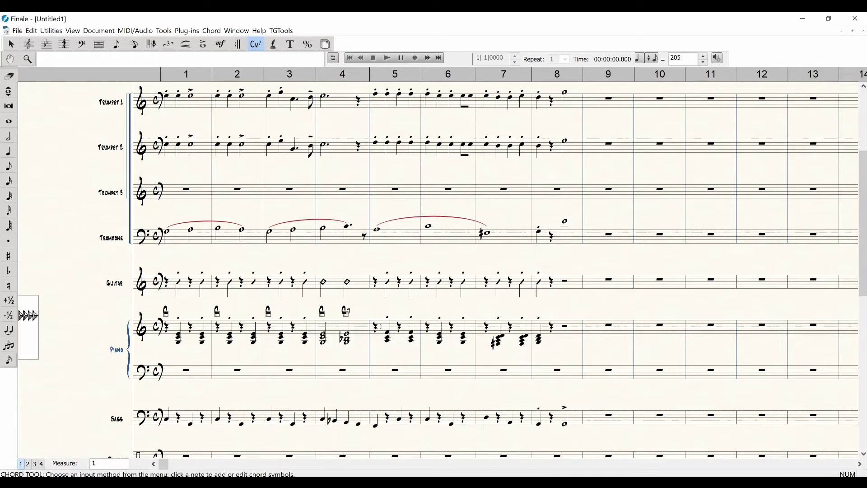
# Add the chord symbols F, C, D7 and G7 at the start of measures 5–8 on the upper Piano staff
pyautogui.click(379, 326)
pyautogui.press('space')
pyautogui.press('space')
pyautogui.write('C')
pyautogui.press('space')
pyautogui.press('space')
pyautogui.write('D:0')
pyautogui.press('space')
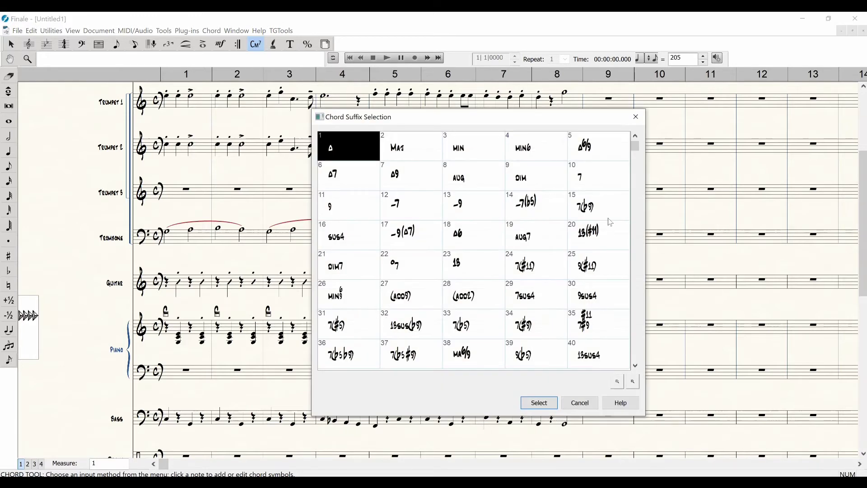
pyautogui.doubleClick(600, 174)
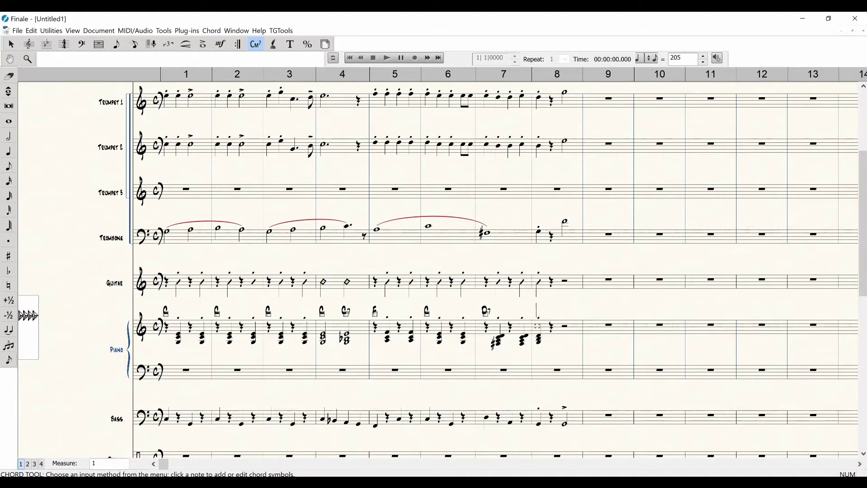
pyautogui.write('G7')
# Replace the half rest ending measure 8 of the upper Piano staff with a half-note chord using Speedy Entry
pyautogui.click(133, 46)
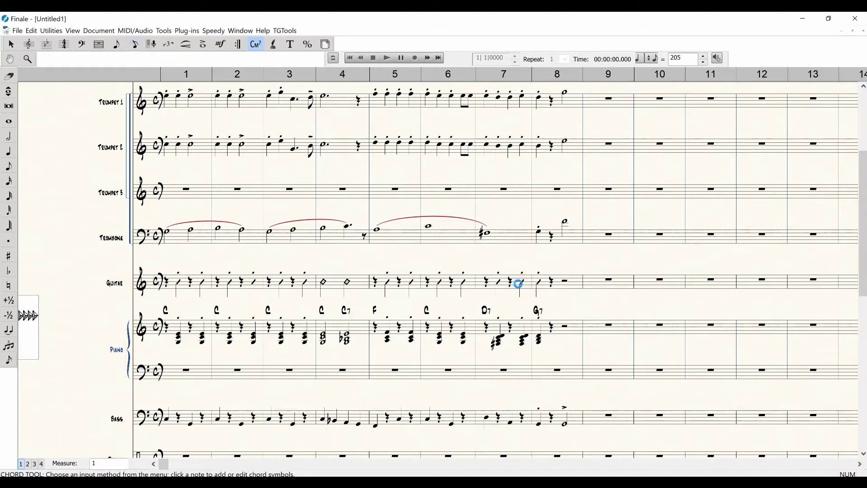
pyautogui.click(563, 325)
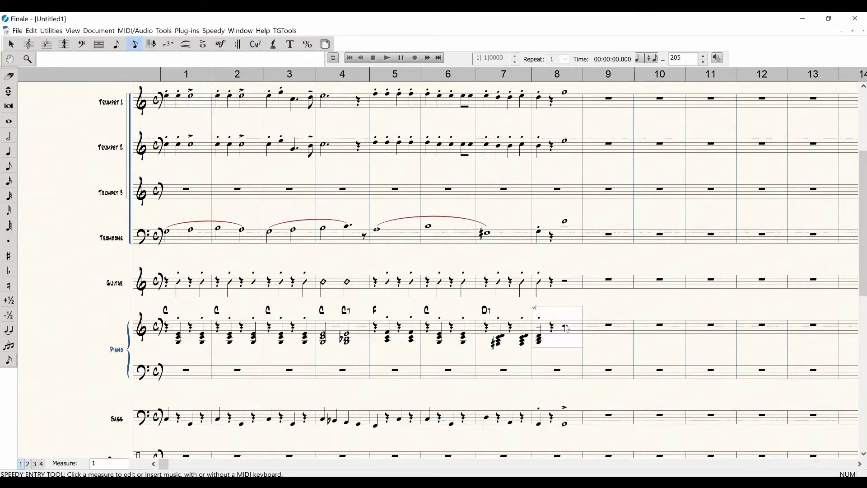
pyautogui.click(565, 324)
pyautogui.press('6')
pyautogui.press('Escape')
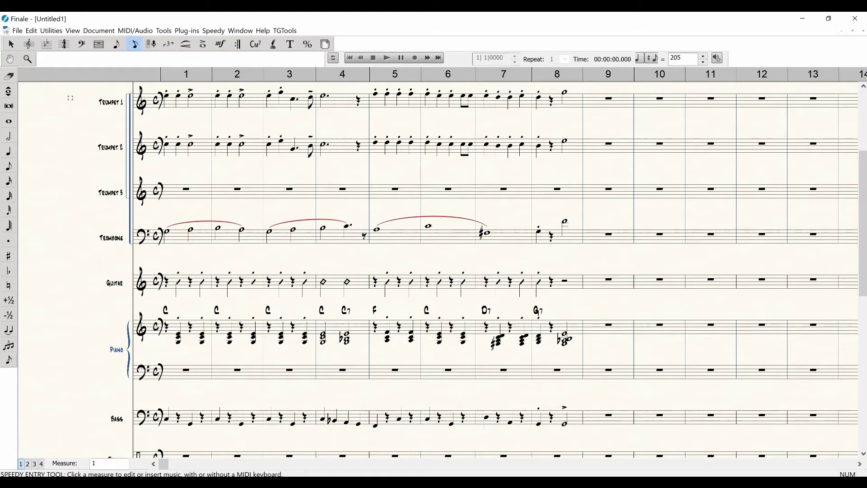
# Add a G13(♭9) chord symbol above the final half-note chord in measure 8 of the upper Piano staff
pyautogui.click(256, 44)
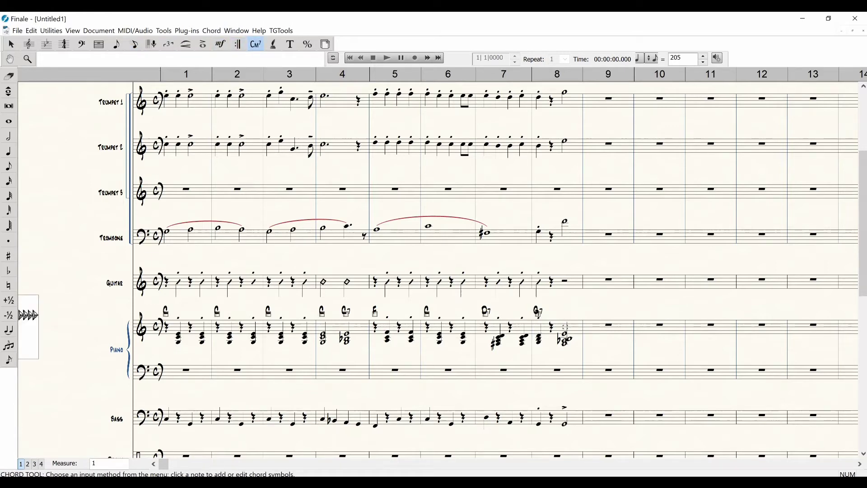
pyautogui.click(565, 327)
pyautogui.write('G:0')
pyautogui.press('Return')
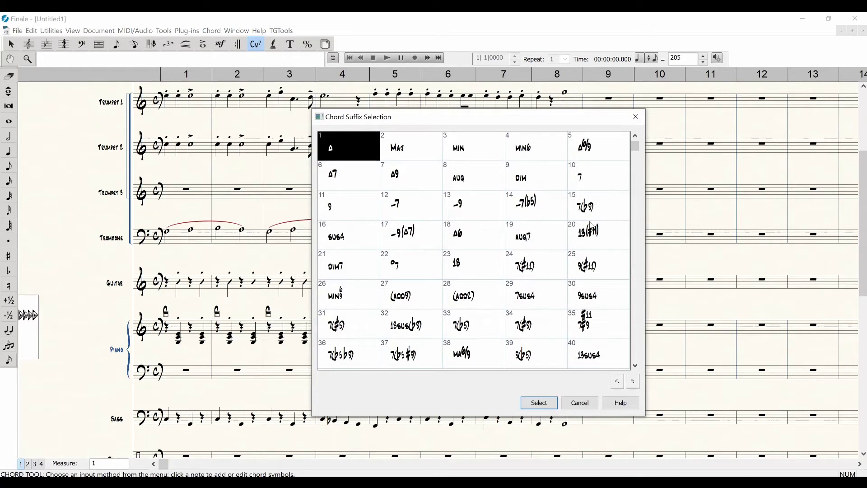
pyautogui.scroll(-1, 591, 226)
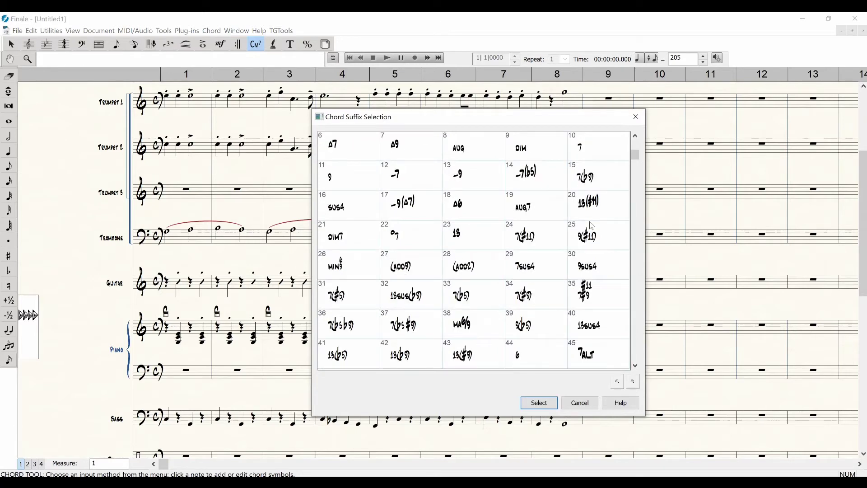
pyautogui.scroll(-1, 592, 226)
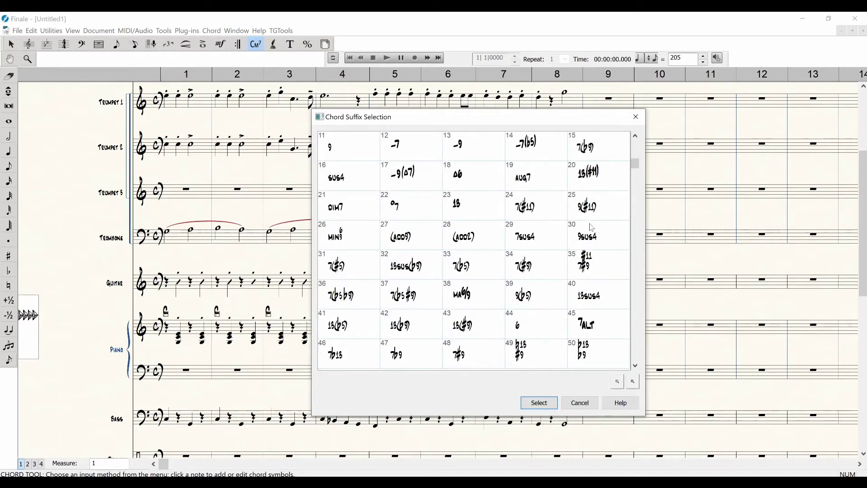
pyautogui.scroll(-1, 592, 227)
pyautogui.scroll(-1, 592, 227)
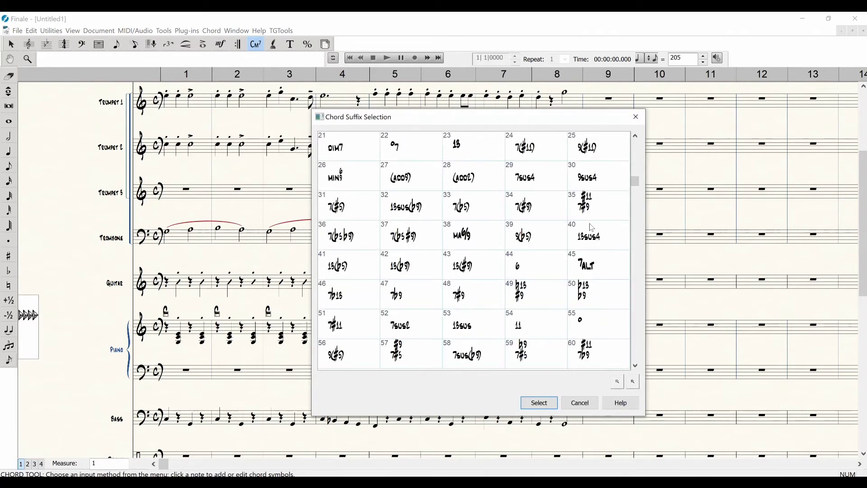
pyautogui.scroll(-1, 592, 227)
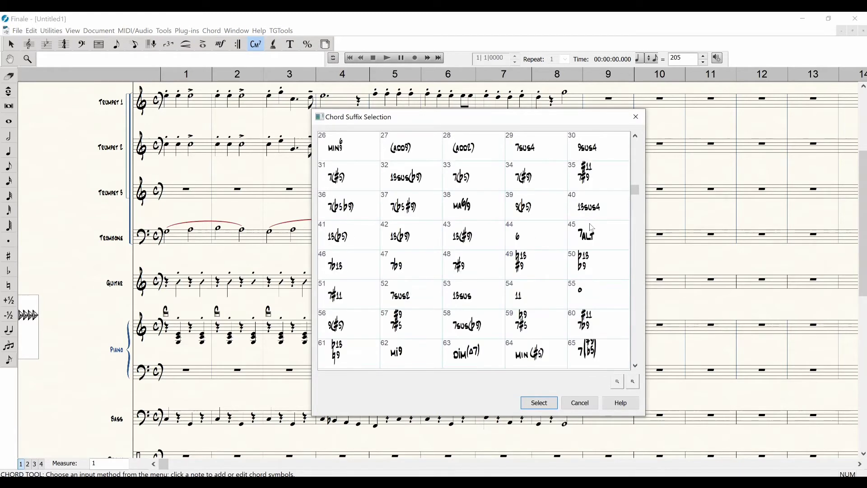
pyautogui.doubleClick(409, 237)
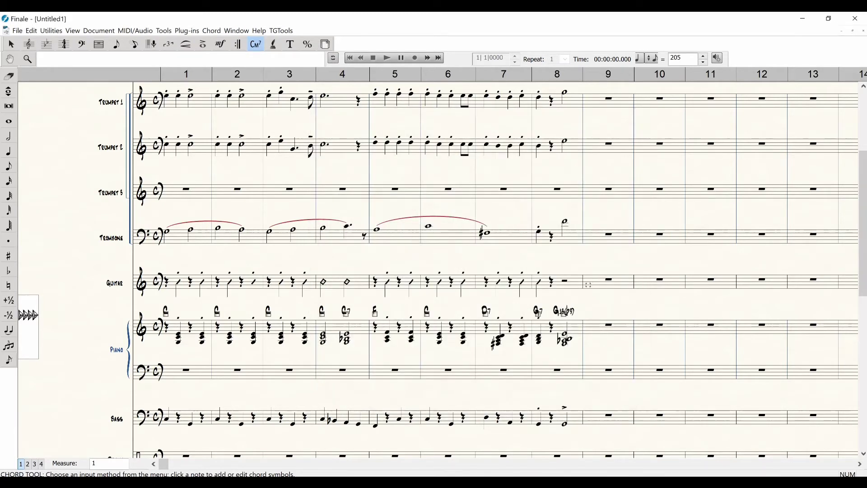
# Copy the final half-note chord of measure 8 with its chord symbol from the upper Piano staff to the Guitar staff
pyautogui.click(11, 45)
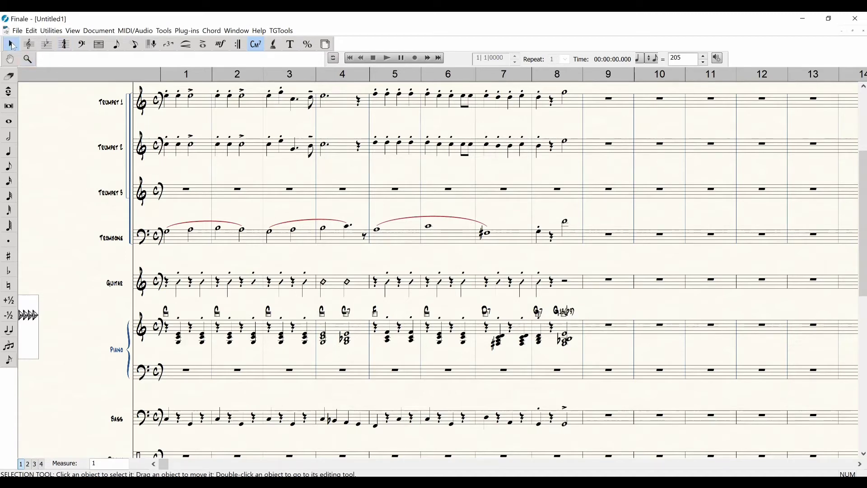
pyautogui.click(29, 45)
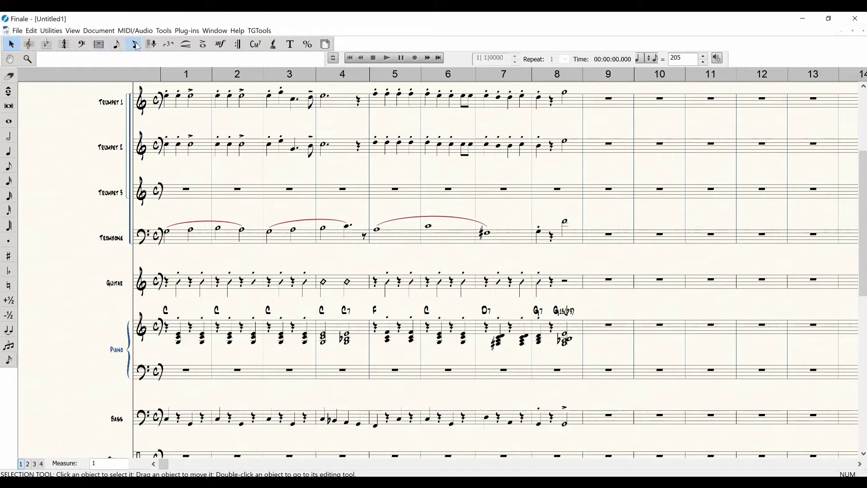
pyautogui.click(12, 44)
pyautogui.click(557, 318)
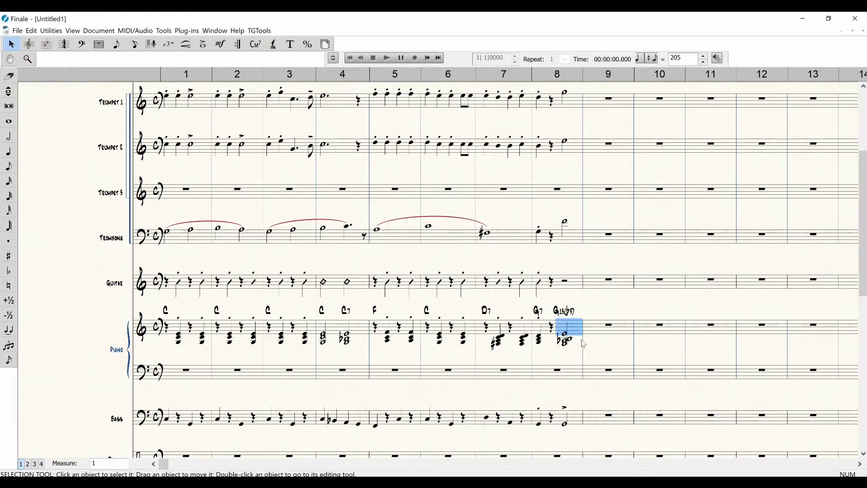
pyautogui.keyDown('ctrl'); pyautogui.click(558, 288); pyautogui.keyUp('ctrl')
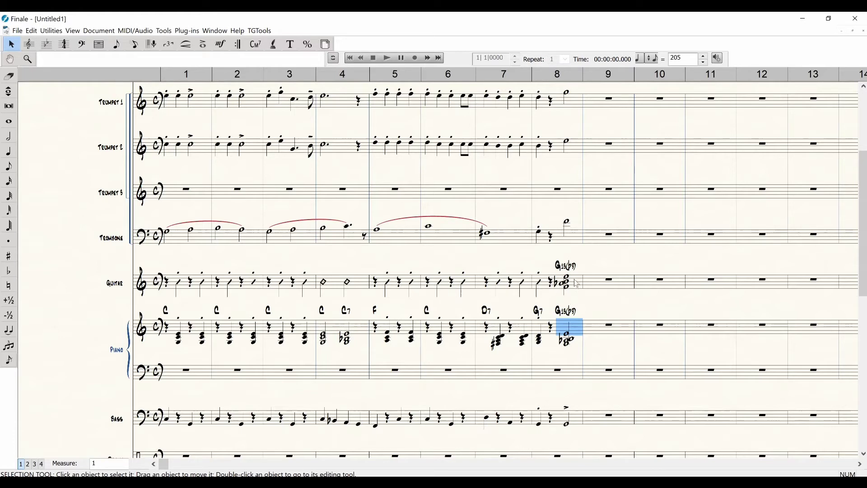
# Apply the Rhythmic Notation staff style to the final half-note chord in measure 8 of the Guitar staff
pyautogui.click(578, 288)
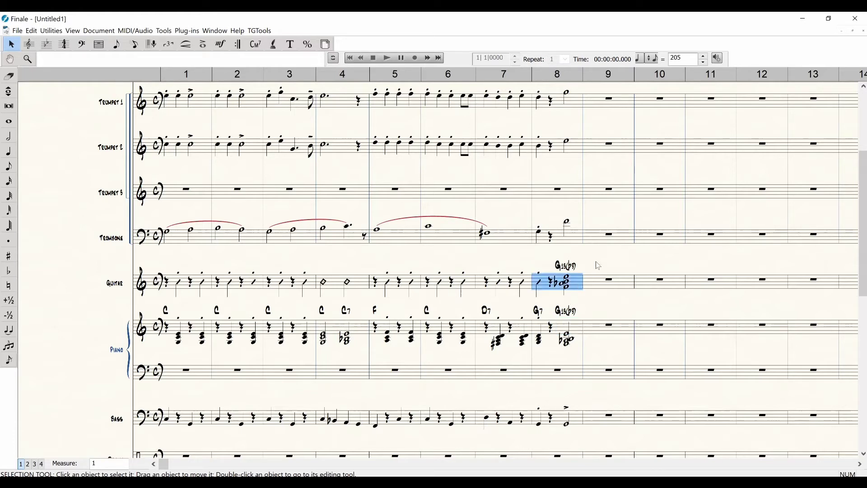
pyautogui.click(599, 265)
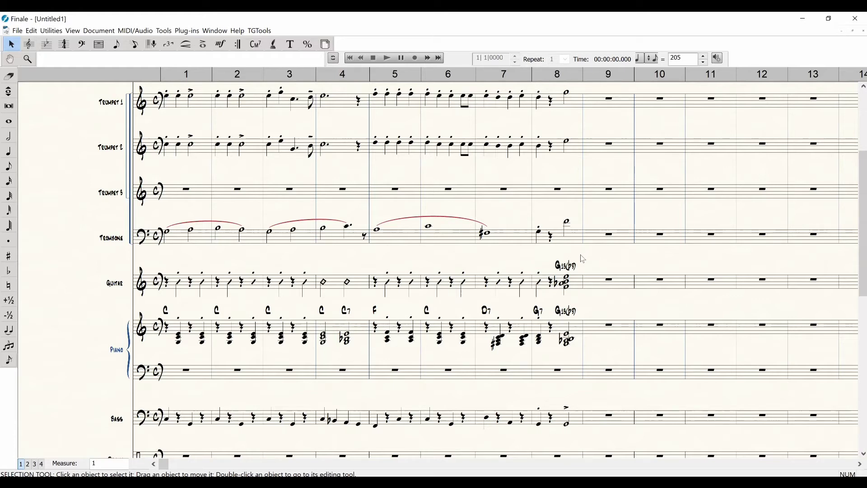
pyautogui.click(570, 284)
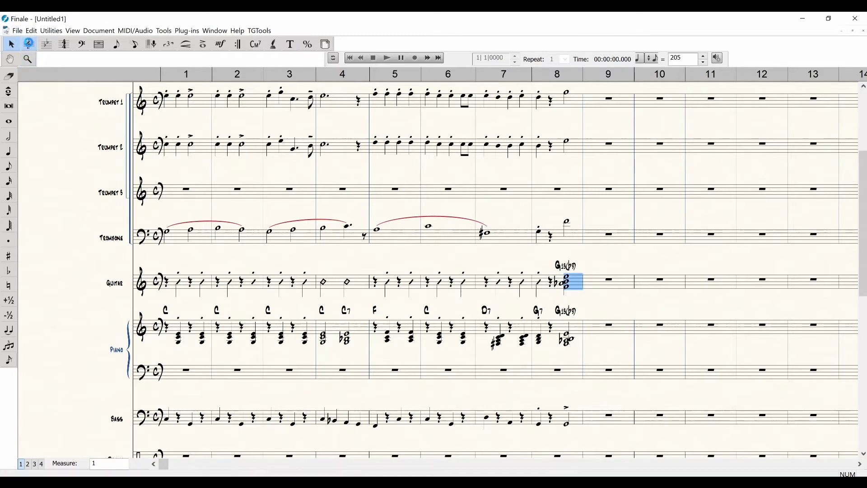
pyautogui.click(29, 44)
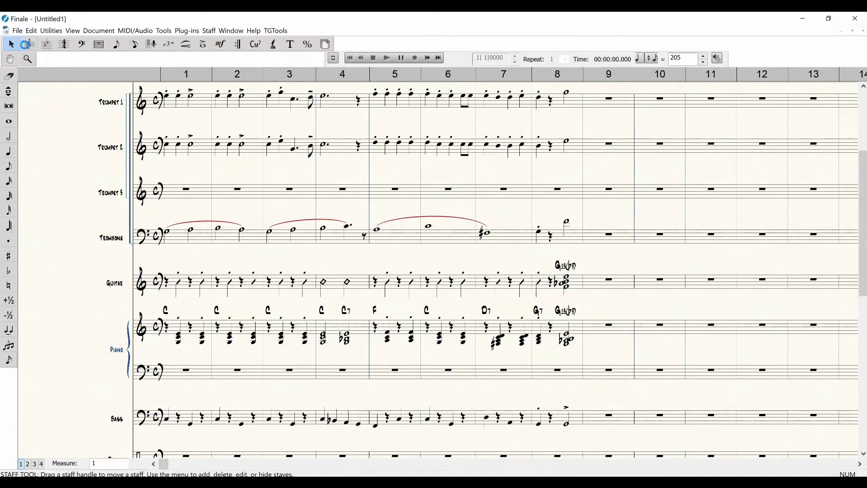
pyautogui.rightClick(573, 283)
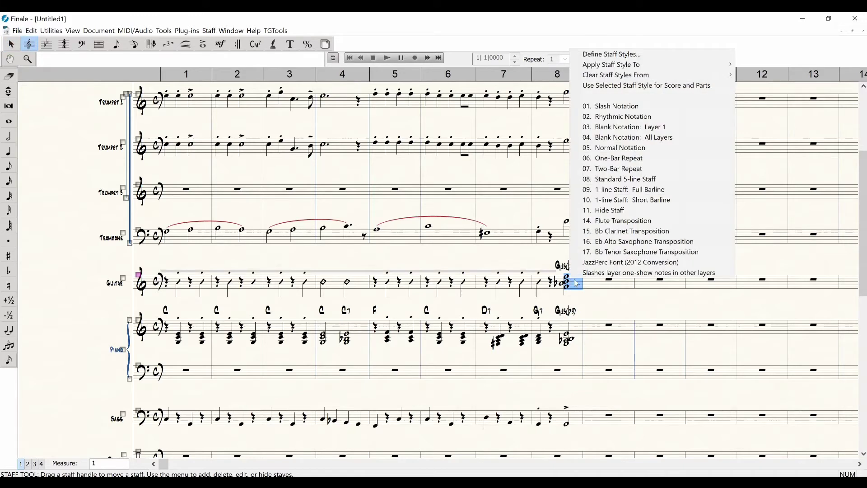
pyautogui.click(609, 117)
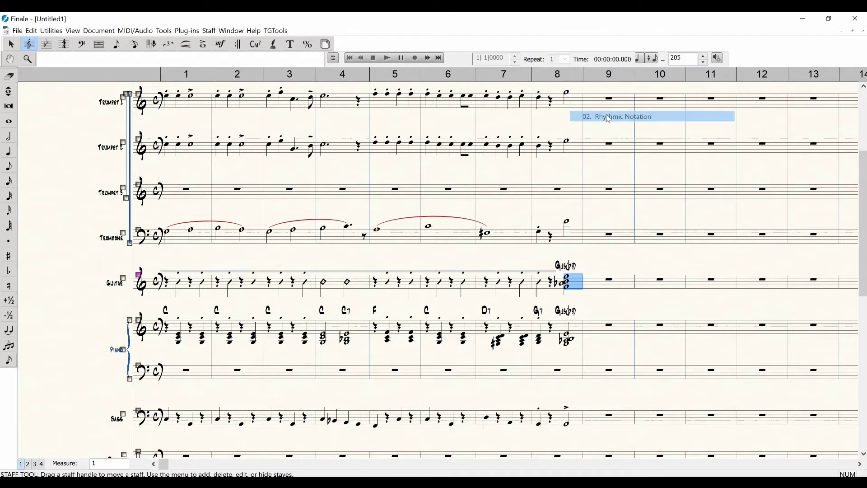
# Select the upper Piano staff from measure 1 through the first beat of measure 8 and limit the edit filter to Chords & Fretboards
pyautogui.click(11, 44)
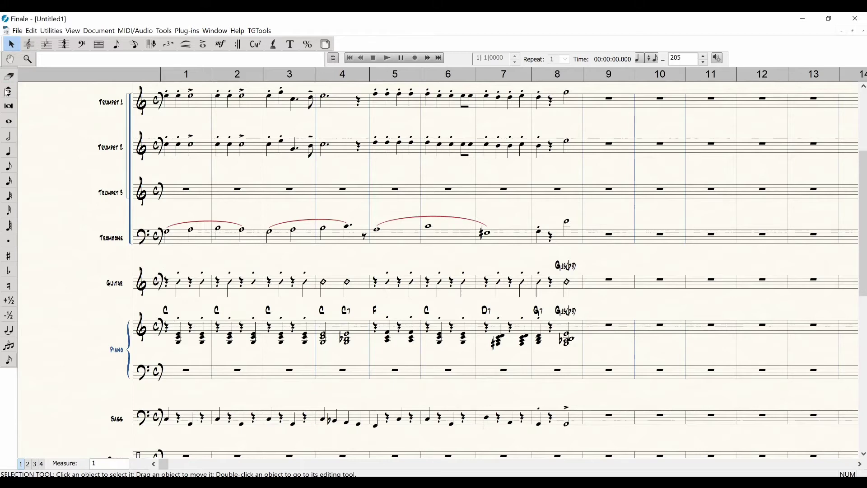
pyautogui.click(178, 333)
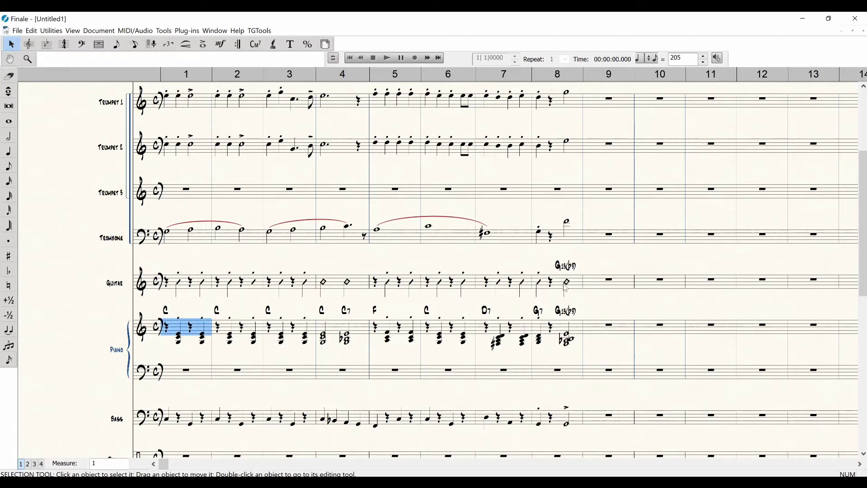
pyautogui.keyDown('shift'); pyautogui.click(554, 335); pyautogui.keyUp('shift')
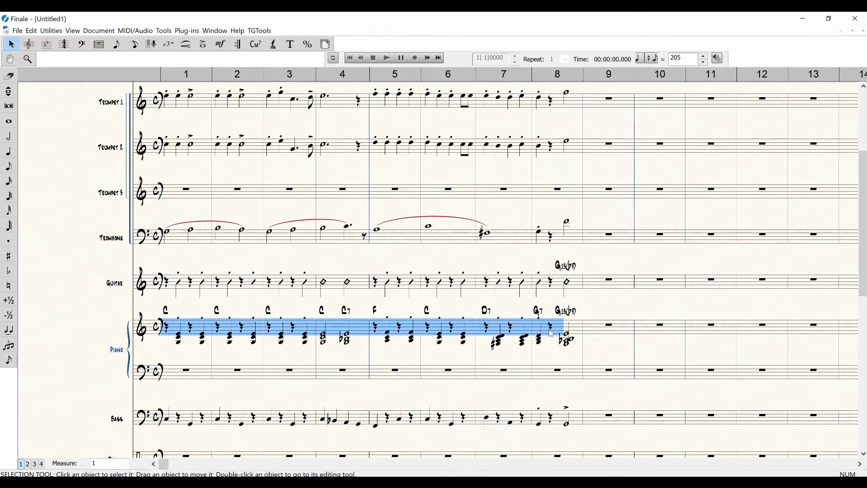
pyautogui.keyDown('shift'); pyautogui.click(551, 334); pyautogui.keyUp('shift')
pyautogui.rightClick(187, 330)
pyautogui.click(245, 164)
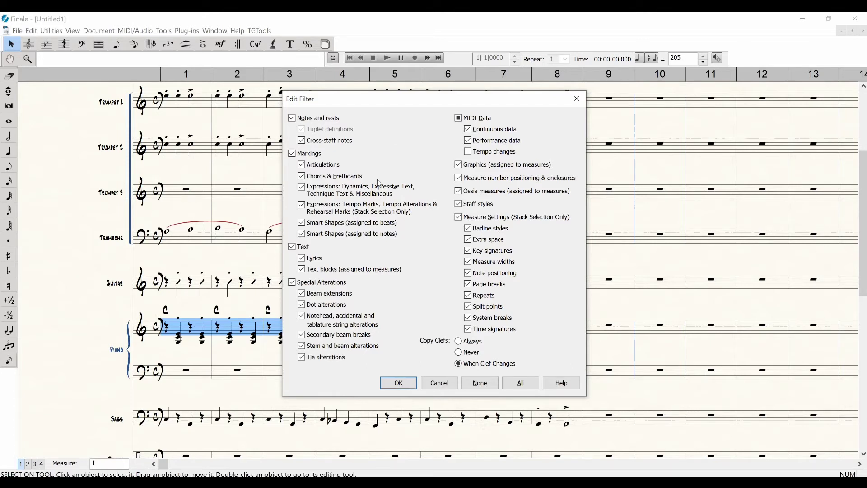
pyautogui.click(472, 382)
pyautogui.hotkey('alt', 'f')
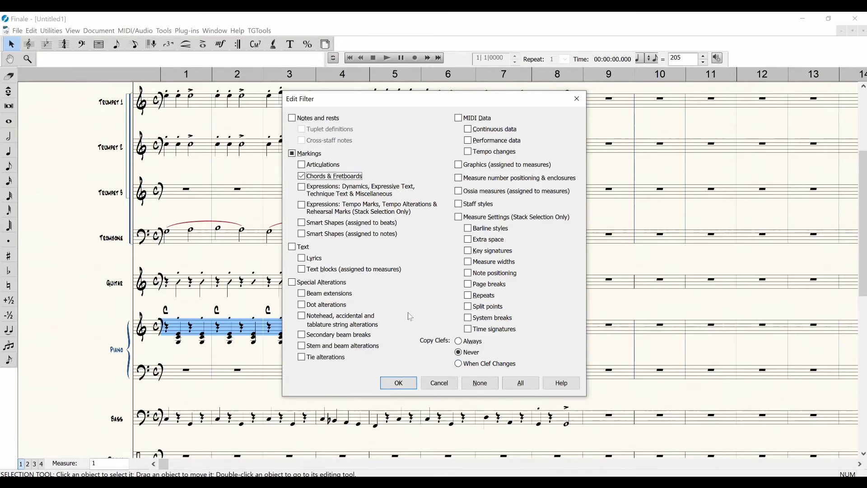
pyautogui.click(399, 384)
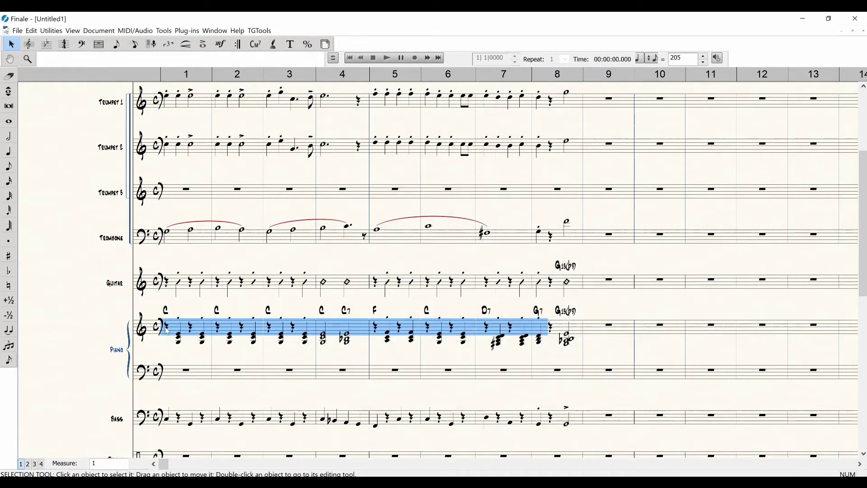
# Copy the filtered chord symbols from the selected Piano measures to the Guitar and Bass staves, starting at measure 1
pyautogui.moveTo(167, 331); pyautogui.dragTo(163, 284)
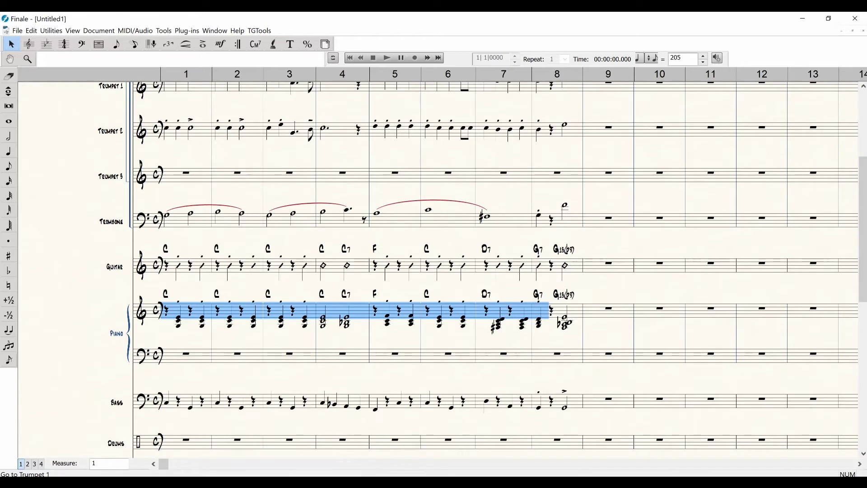
pyautogui.moveTo(864, 182); pyautogui.dragTo(858, 199)
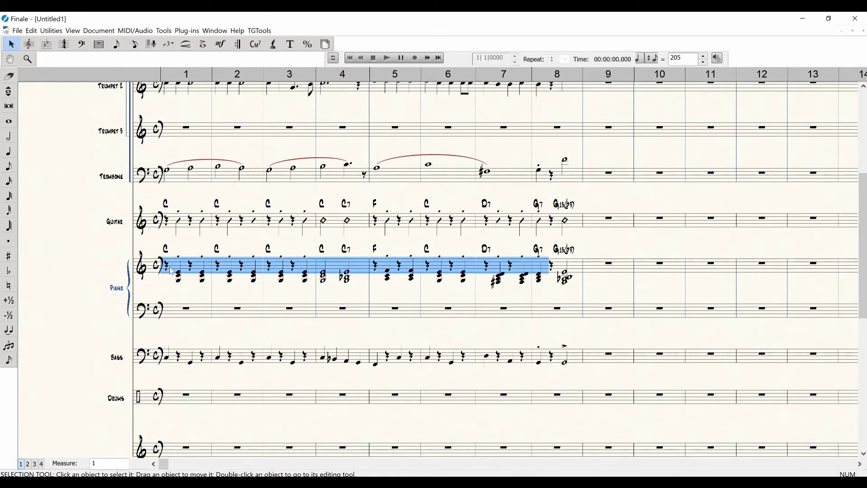
pyautogui.keyDown('ctrl'); pyautogui.keyDown('shift'); pyautogui.click(163, 359); pyautogui.keyUp('shift'); pyautogui.keyUp('ctrl')
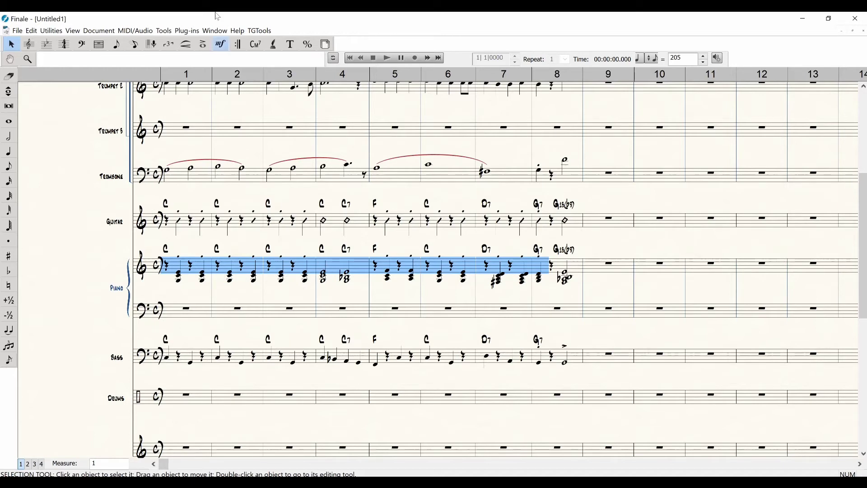
# Using Speedy Entry, fill drum measure 1 with x-notehead cymbal notes: a quarter, two eighths, a quarter, two eighths
pyautogui.click(135, 46)
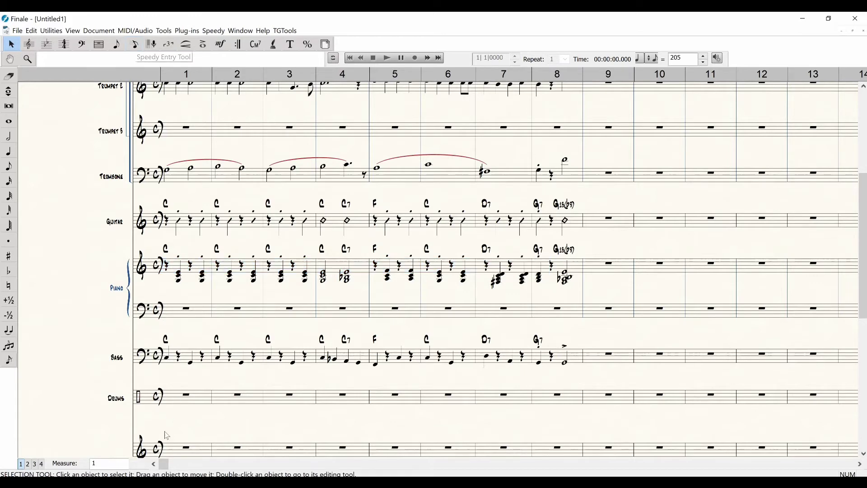
pyautogui.click(180, 401)
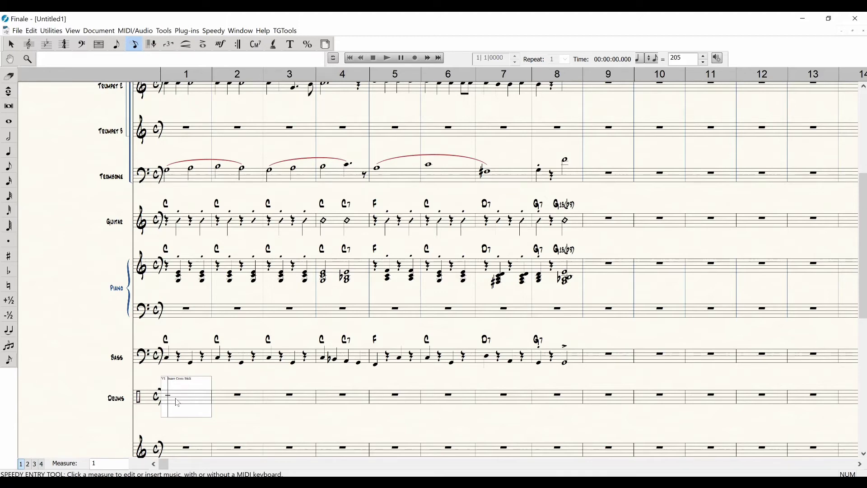
pyautogui.press('5')
pyautogui.press('4')
pyautogui.press('4')
pyautogui.press('5')
pyautogui.press('4')
pyautogui.press('4')
# Enter x-notehead cymbal notes in drum measure 2: a quarter, two eighths, a quarter, two eighths
pyautogui.press('5')
pyautogui.press('4')
pyautogui.press('4')
pyautogui.press('5')
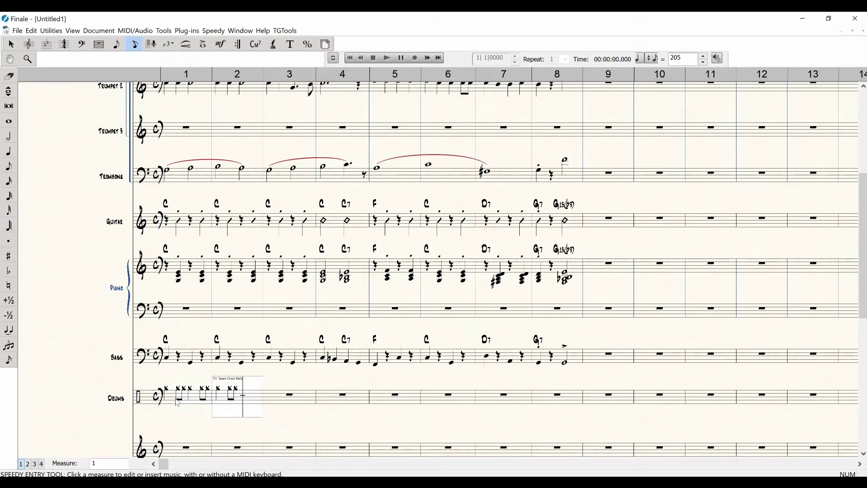
pyautogui.press('4')
pyautogui.press('4')
# Enter the same quarter and two-eighths cymbal pattern, played twice with x noteheads, in drum measure 3
pyautogui.press('5')
pyautogui.press('4')
pyautogui.press('4')
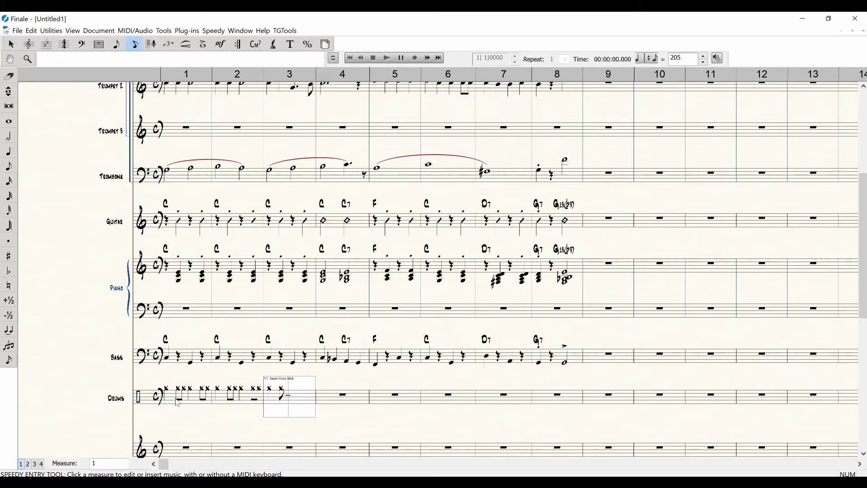
pyautogui.press('4')
pyautogui.press('4')
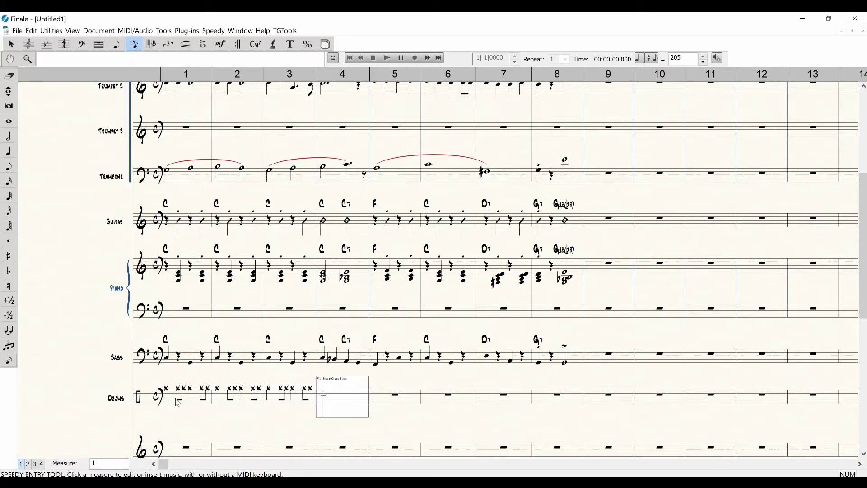
# Enter x-notehead notes in drum measure 4 as a quarter, two eighths, a quarter and two eighths
pyautogui.press('5')
pyautogui.press('4')
pyautogui.press('4')
pyautogui.press('5')
pyautogui.press('4')
pyautogui.press('4')
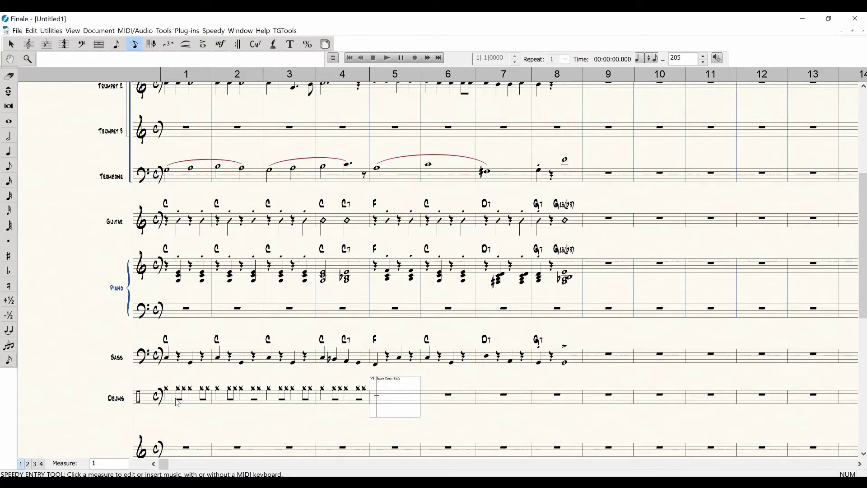
# Fill drum measure 5 with a higher x quarter note, two x eighths, a circled-x quarter and two x eighths
pyautogui.press('5')
pyautogui.press('4')
pyautogui.press('4')
pyautogui.press('4')
pyautogui.press('4')
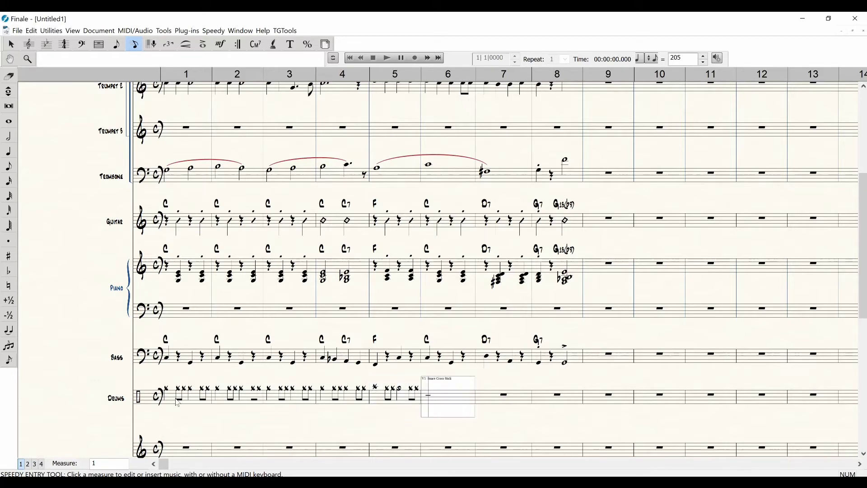
# Enter a circled-x quarter, two x eighths and a circled-x quarter note in drum measure 6 and finish the entry
pyautogui.press('4')
pyautogui.press('4')
pyautogui.press('4')
pyautogui.press('4')
pyautogui.press('BackSpace')
pyautogui.press('BackSpace')
pyautogui.press('BackSpace')
pyautogui.press('4')
pyautogui.press('4')
pyautogui.press('4')
pyautogui.press('Left')
pyautogui.press('Right')
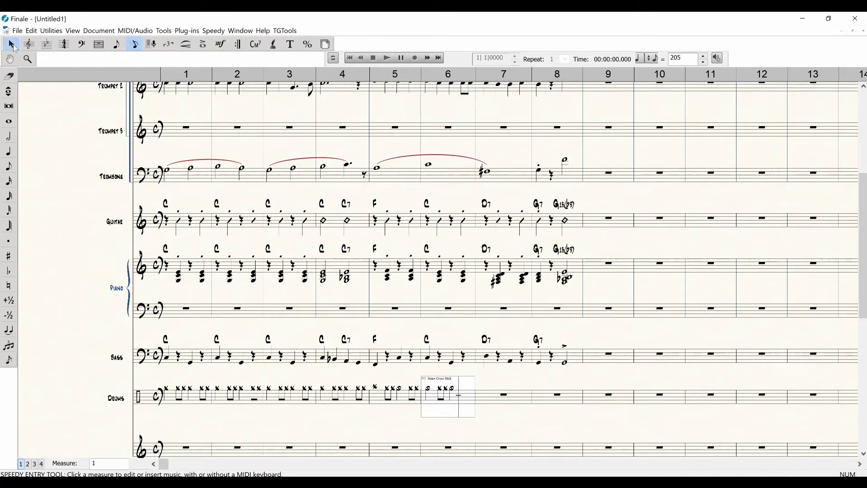
pyautogui.press('Escape')
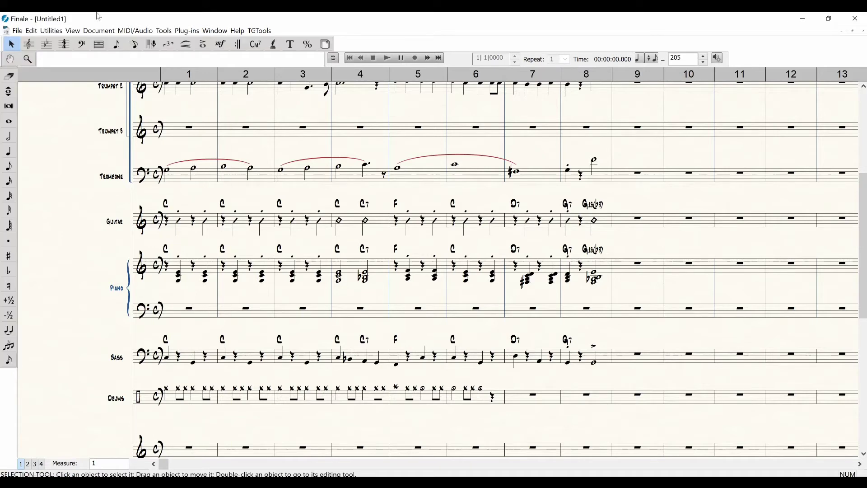
# Reopen drum measure 1 in Speedy Entry and change its four eighth notes to circled-x noteheads
pyautogui.click(135, 44)
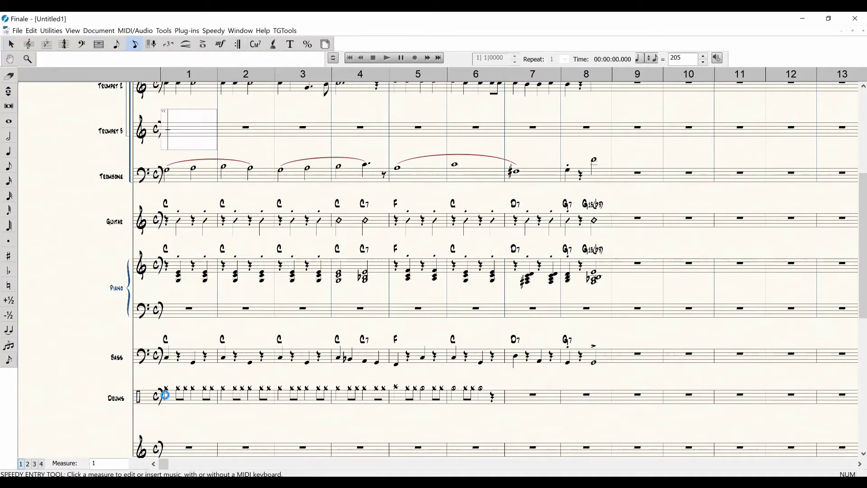
pyautogui.click(170, 401)
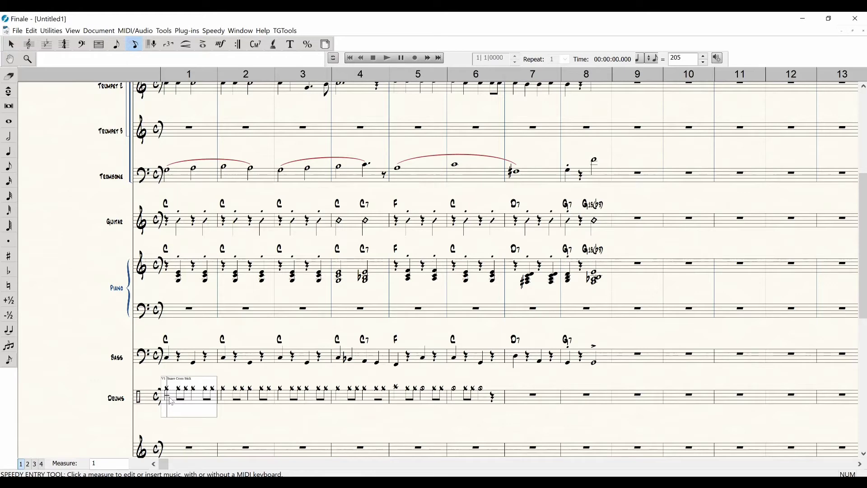
pyautogui.press('Right')
pyautogui.press('Up')
pyautogui.press('Right')
pyautogui.press('Up')
pyautogui.press('Right')
pyautogui.press('Right')
pyautogui.press('Up')
pyautogui.press('Right')
pyautogui.press('Up')
pyautogui.press('Right')
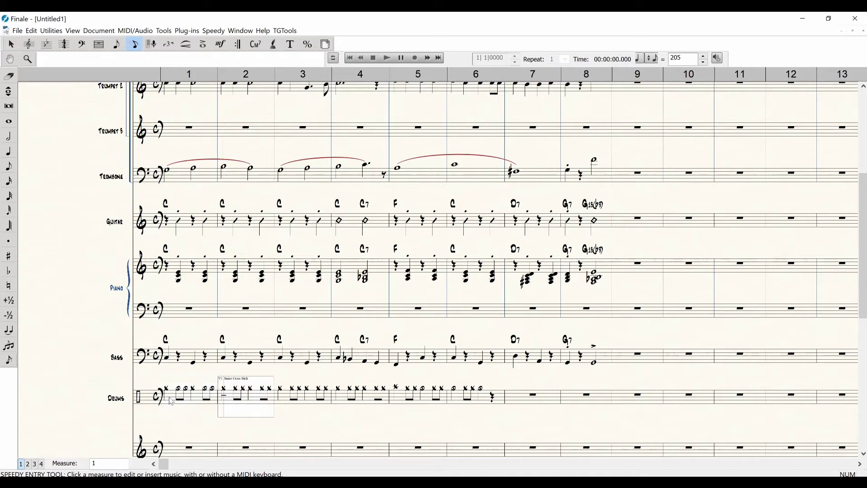
# Change the four eighth notes in drum measure 2 to circled-x noteheads
pyautogui.press('Right')
pyautogui.press('Up')
pyautogui.press('Right')
pyautogui.press('Up')
pyautogui.press('Right')
pyautogui.press('Up')
pyautogui.press('Right')
pyautogui.press('Up')
pyautogui.press('Right')
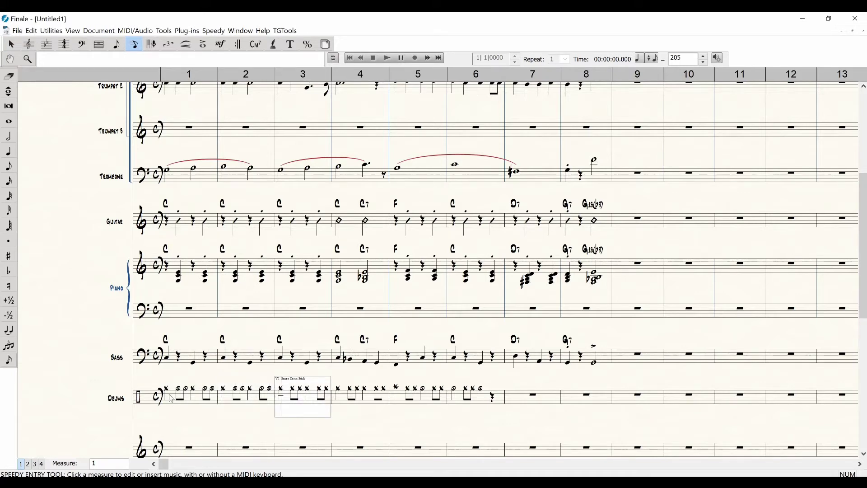
# In drum measure 1, make both quarter notes circled-x and return the eighth notes to plain x noteheads
pyautogui.click(171, 399)
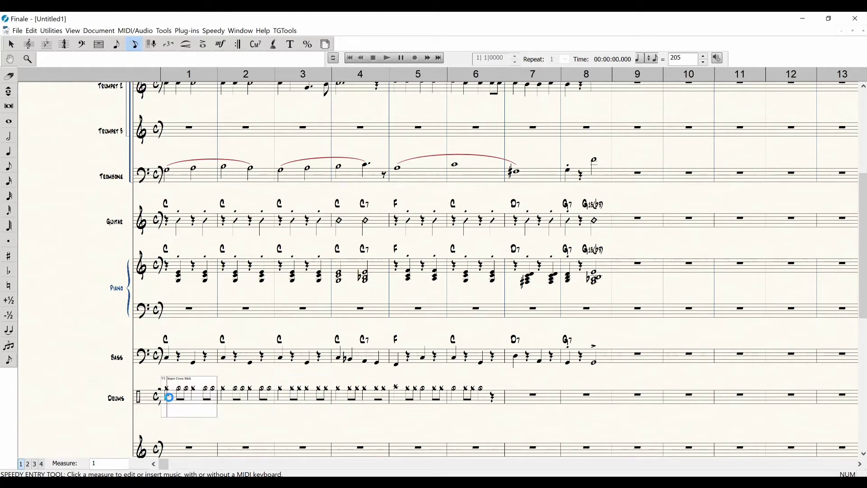
pyautogui.press('Up')
pyautogui.press('Right')
pyautogui.press('Down')
pyautogui.press('Right')
pyautogui.press('Down')
pyautogui.press('Right')
pyautogui.press('Up')
pyautogui.press('Right')
pyautogui.press('Down')
pyautogui.press('Right')
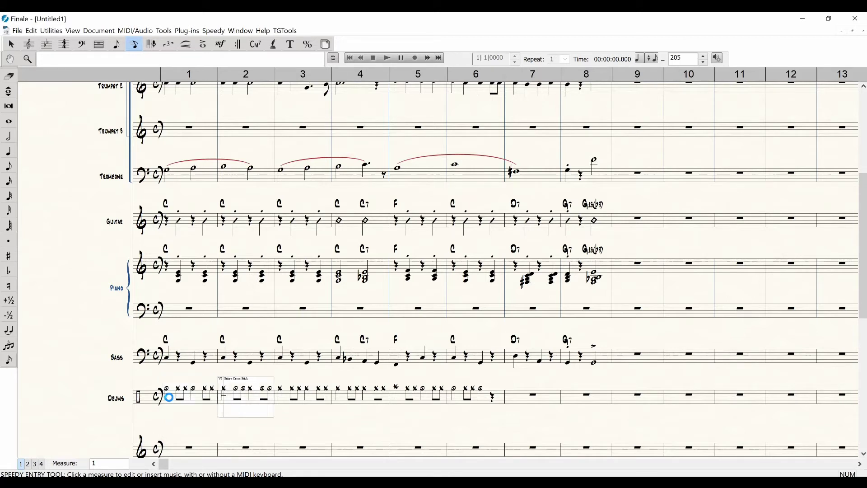
# In drum measure 2, make both quarter notes circled-x and return the eighth notes to plain x noteheads
pyautogui.press('Up')
pyautogui.press('Right')
pyautogui.press('Up')
pyautogui.press('Right')
pyautogui.press('Down')
pyautogui.press('Right')
pyautogui.press('Down')
pyautogui.press('Right')
pyautogui.press('Down')
pyautogui.press('Right')
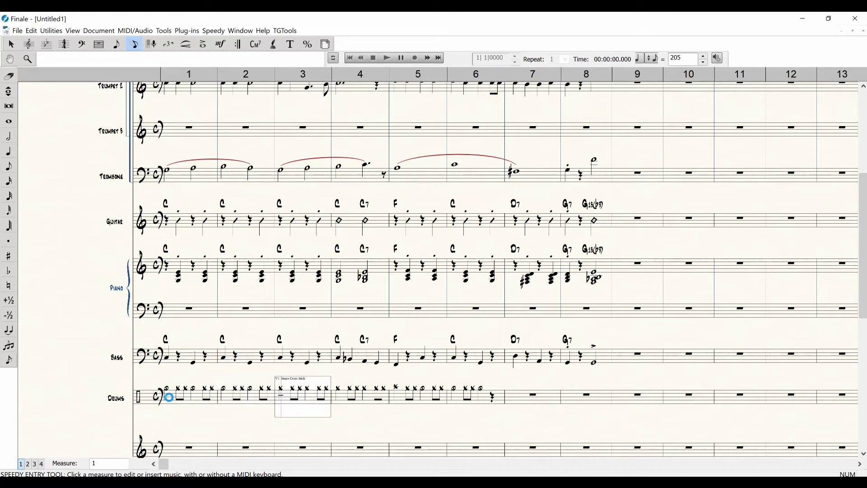
# Change the two quarter notes in drum measure 3 to circled-x noteheads, keeping the eighths as plain x
pyautogui.press('Up')
pyautogui.press('Right')
pyautogui.press('Right')
pyautogui.press('Return')
pyautogui.press('Right')
pyautogui.press('Right')
pyautogui.press('Right')
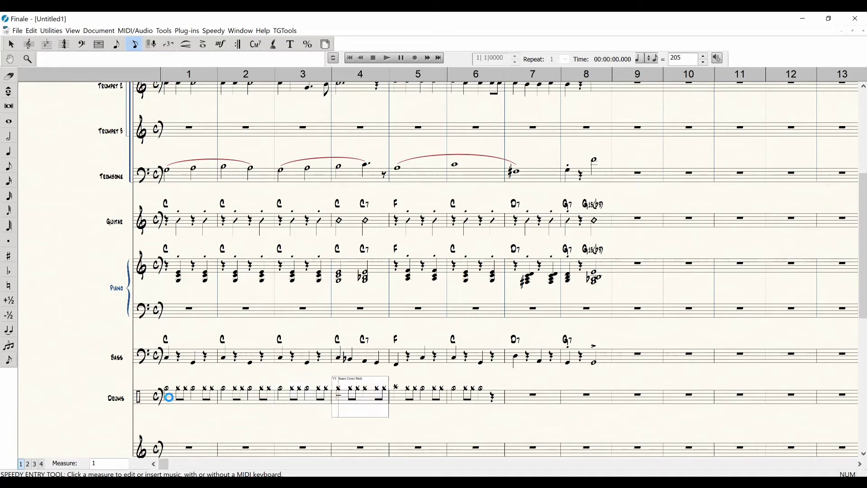
# Change the quarter notes on beats 1 and 3 of drum measure 4 to circled-x noteheads
pyautogui.press('Right')
pyautogui.press('Right')
pyautogui.press('Right')
pyautogui.press('Right')
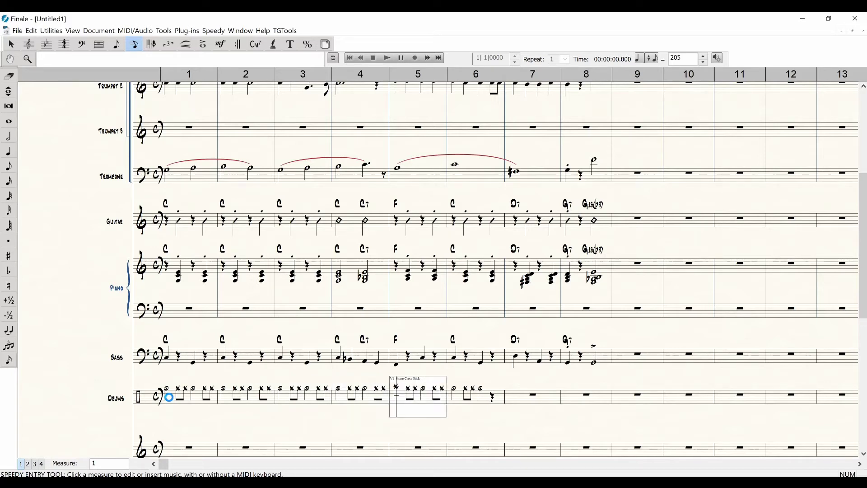
# Replace the rest at the end of drum measure 6 with two x-notehead eighth notes
pyautogui.press('Right')
pyautogui.press('Right')
pyautogui.press('Right')
pyautogui.press('Right')
pyautogui.press('Right')
pyautogui.press('Right')
pyautogui.press('Right')
pyautogui.press('Right')
pyautogui.press('Right')
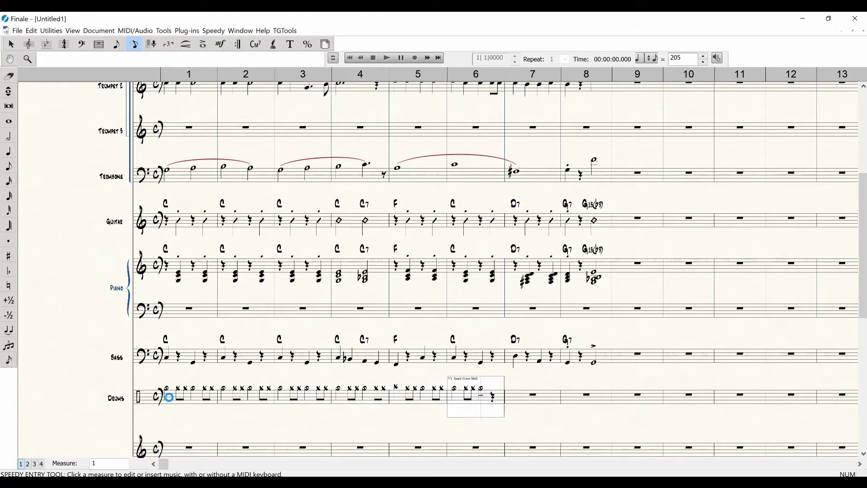
pyautogui.press('Right')
pyautogui.press('5')
pyautogui.press('4')
pyautogui.press('4')
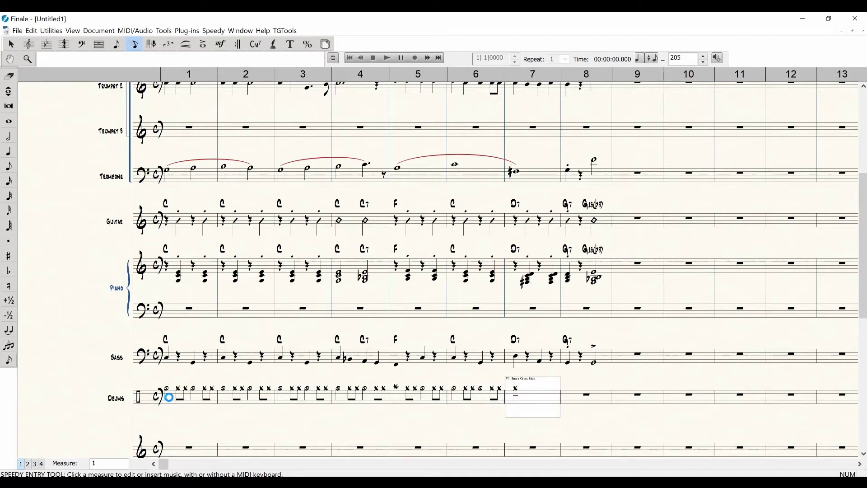
# Fill drum measure 7 with a circled-x quarter and two x eighths, followed by the same figure again
pyautogui.press('5')
pyautogui.press('4')
pyautogui.press('4')
pyautogui.press('5')
pyautogui.press('4')
pyautogui.press('4')
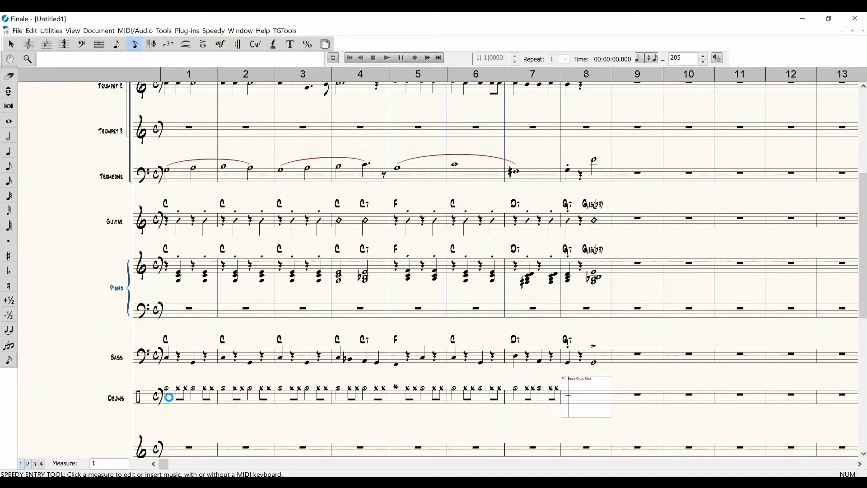
# Fill drum measure 8 with a circled-x quarter note, a quarter rest and a half-note chord topped by a triangle notehead
pyautogui.press('5')
pyautogui.press('4')
pyautogui.press('6')
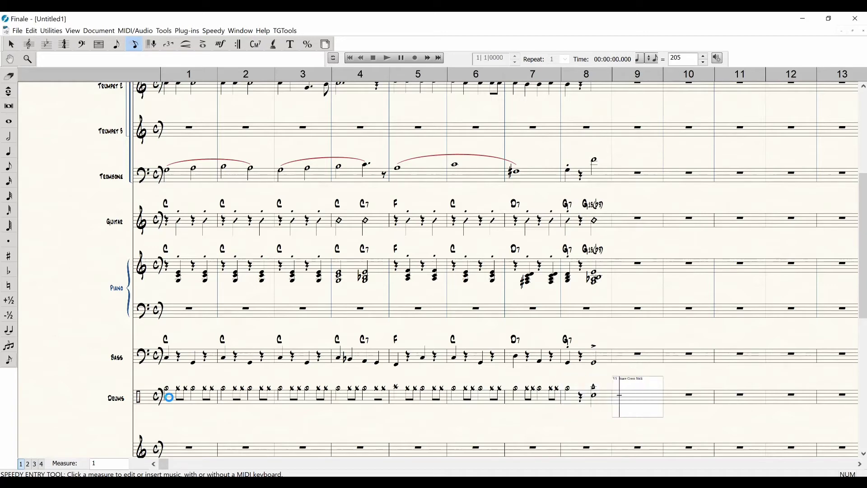
# In layer 2 of drum measure 1, enter bass drum quarter notes on beats 1 and 3 with quarter rests between
pyautogui.click(179, 400)
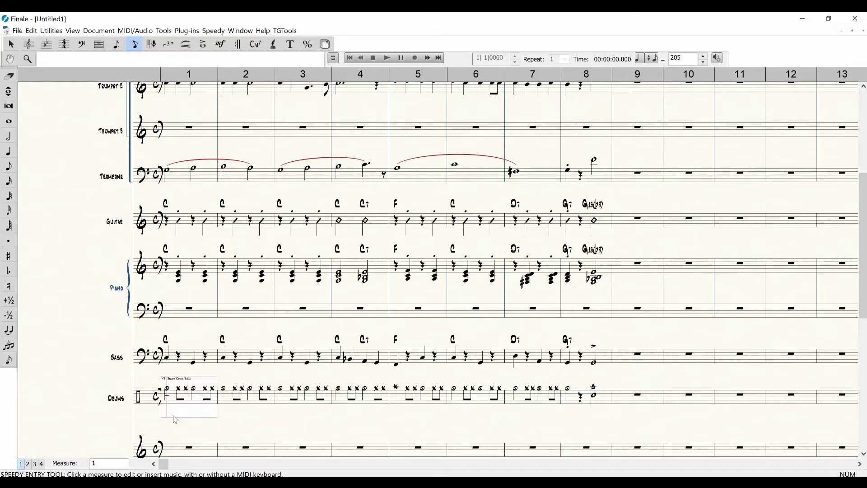
pyautogui.click(27, 465)
pyautogui.press('5')
pyautogui.press('5')
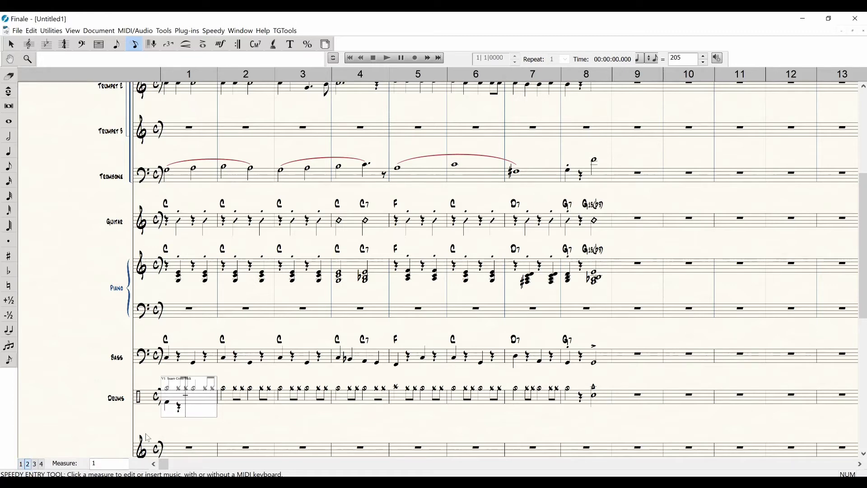
pyautogui.press('5')
pyautogui.press('5')
# Continue the layer 2 bass drum pattern of alternating quarter notes and quarter rests through measures 2 and 3
pyautogui.press('5')
pyautogui.press('5')
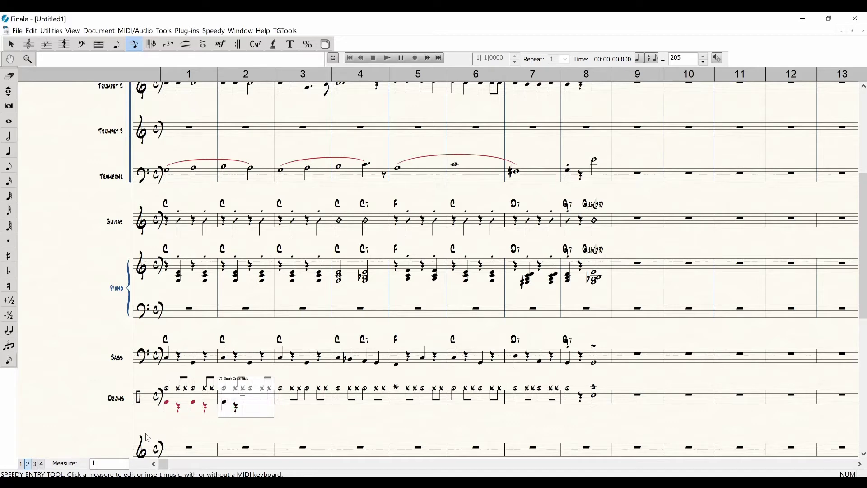
pyautogui.press('5')
pyautogui.press('5')
pyautogui.press('5')
pyautogui.press('5')
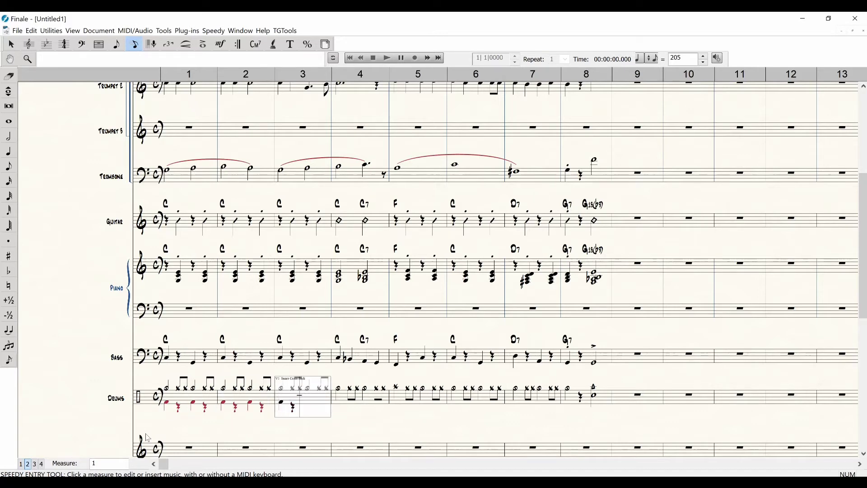
pyautogui.press('5')
pyautogui.press('5')
# Enter alternating bass drum quarter notes and quarter rests in layer 2 of measures 4 and 5
pyautogui.press('5')
pyautogui.press('5')
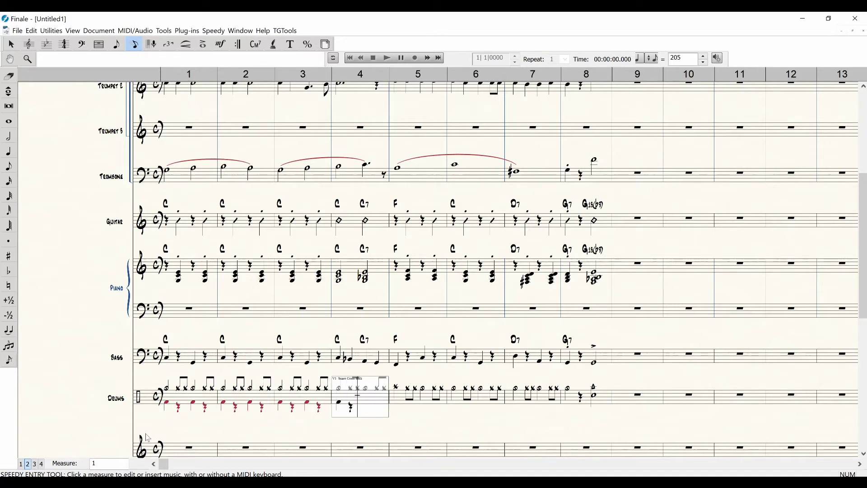
pyautogui.press('5')
pyautogui.press('5')
pyautogui.press('5')
pyautogui.press('5')
pyautogui.press('5')
pyautogui.press('5')
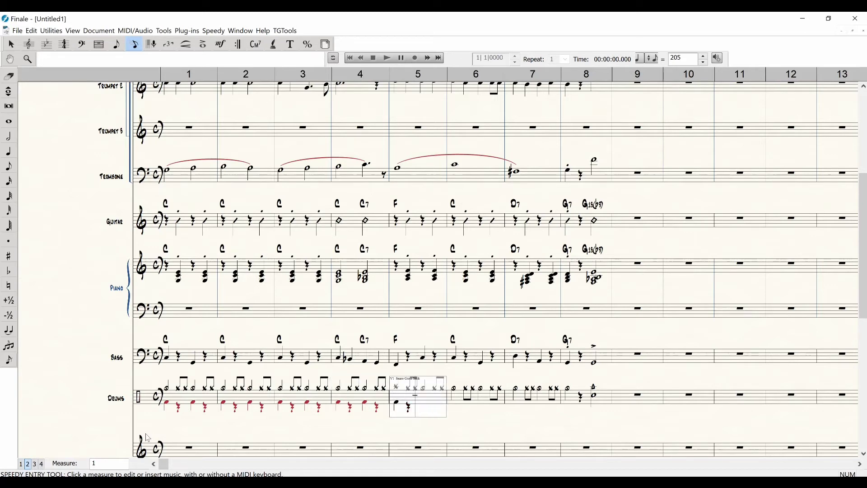
# Enter alternating bass drum quarter notes and quarter rests in layer 2 of measures 6 and 7
pyautogui.press('5')
pyautogui.press('5')
pyautogui.press('5')
pyautogui.press('5')
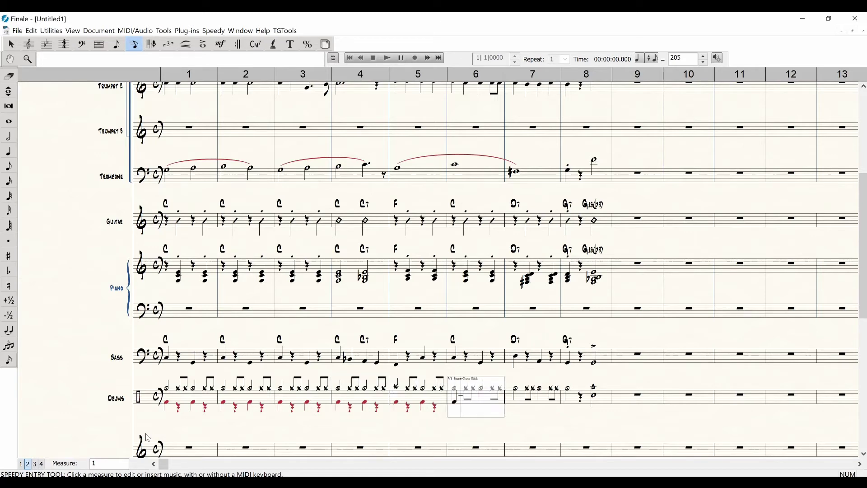
pyautogui.press('5')
pyautogui.press('5')
pyautogui.press('5')
pyautogui.press('5')
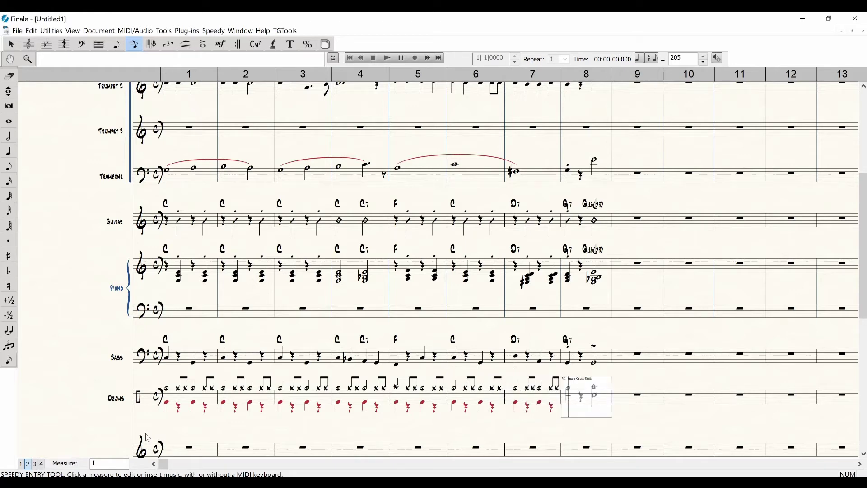
# Enter a bass drum rhythm starting with a quarter note and a half rest in measure 8, deleting the extra notes
pyautogui.press('5')
pyautogui.press('5')
pyautogui.press('6')
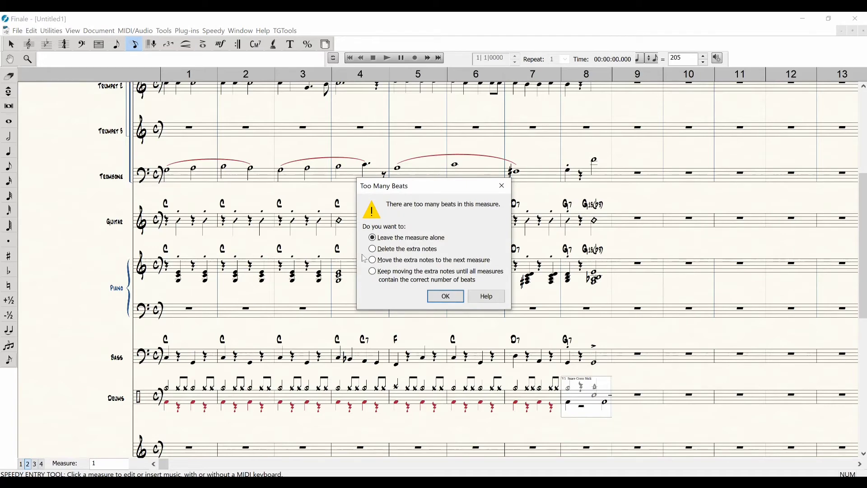
pyautogui.click(389, 250)
pyautogui.click(445, 297)
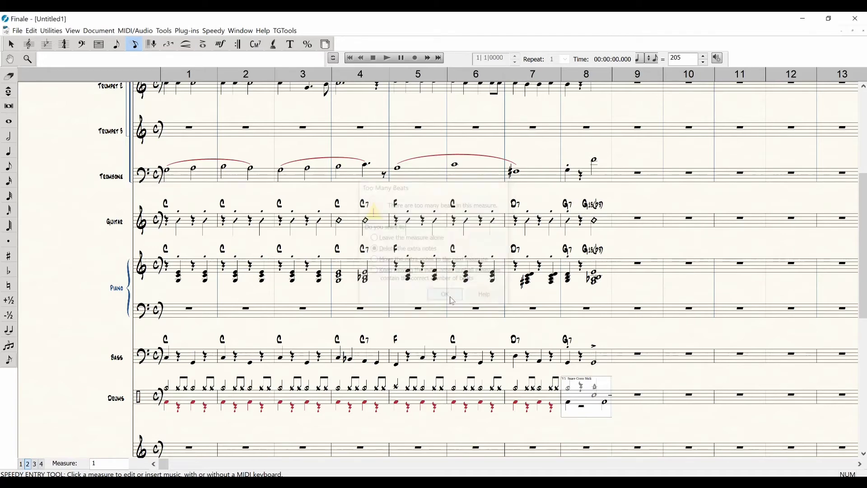
# Correct the layer 2 rhythm in drum measure 8 to a quarter rest and a bass drum half note, and close the measure
pyautogui.click(580, 400)
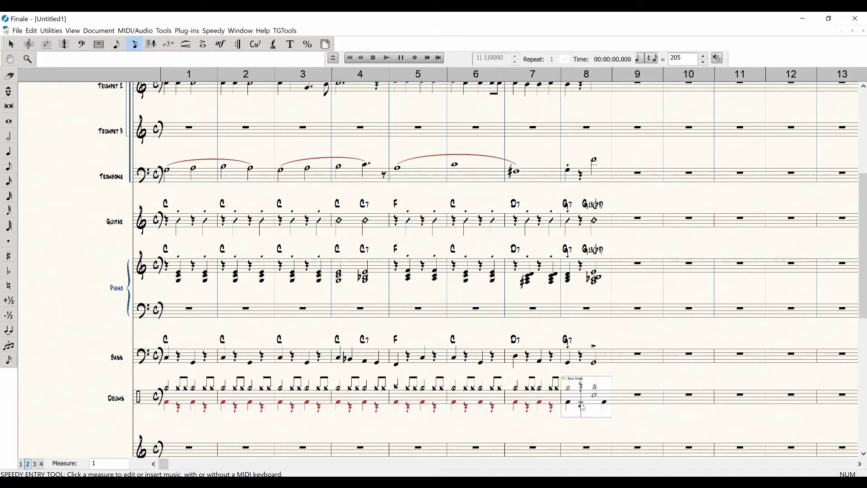
pyautogui.press('5')
pyautogui.press('6')
pyautogui.click(684, 369)
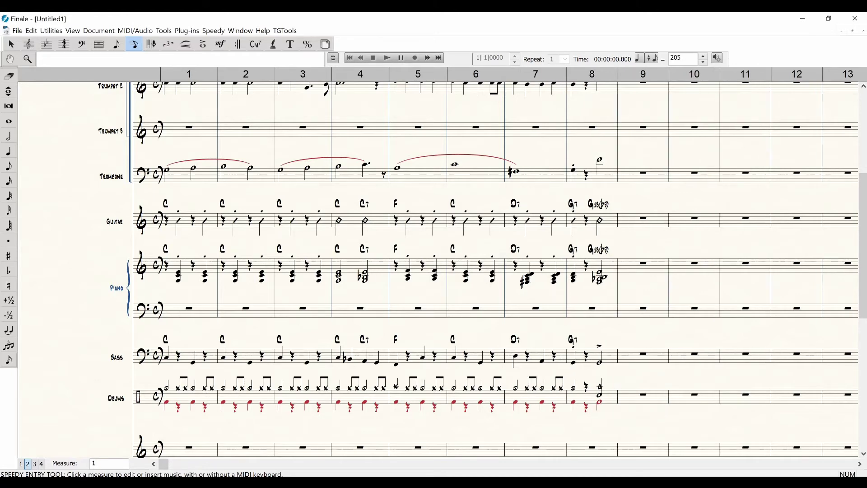
pyautogui.moveTo(863, 194); pyautogui.dragTo(864, 105)
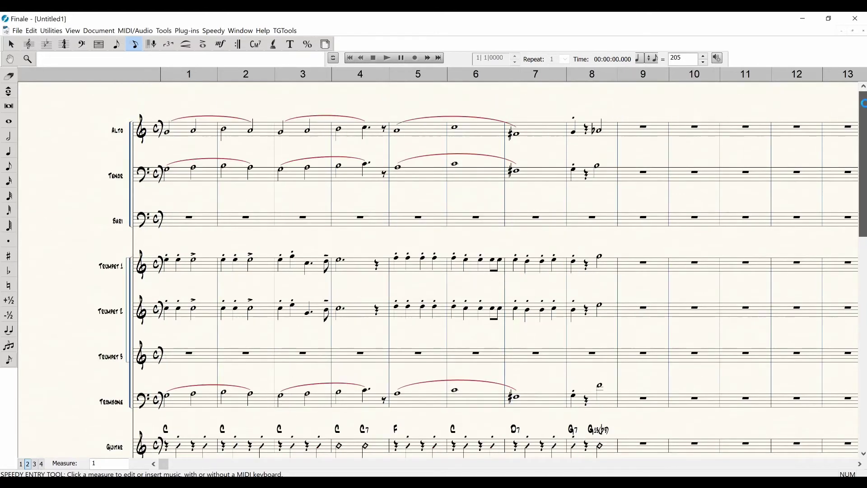
# Create a new tempo mark expression with the text "Swing" for measure 1 of the Alto staff
pyautogui.moveTo(97, 101); pyautogui.dragTo(74, 102)
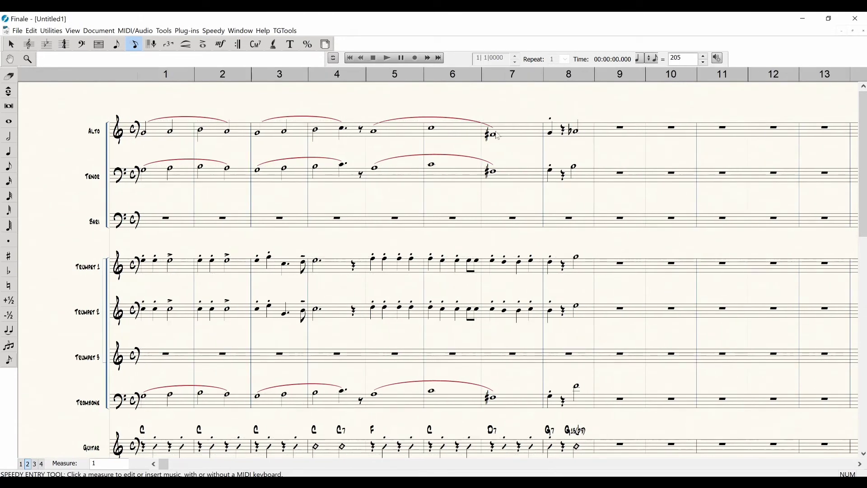
pyautogui.click(220, 45)
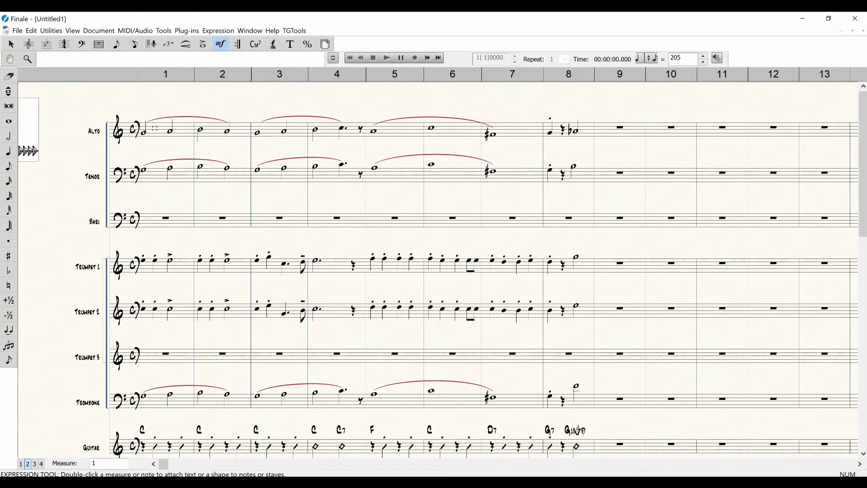
pyautogui.doubleClick(155, 128)
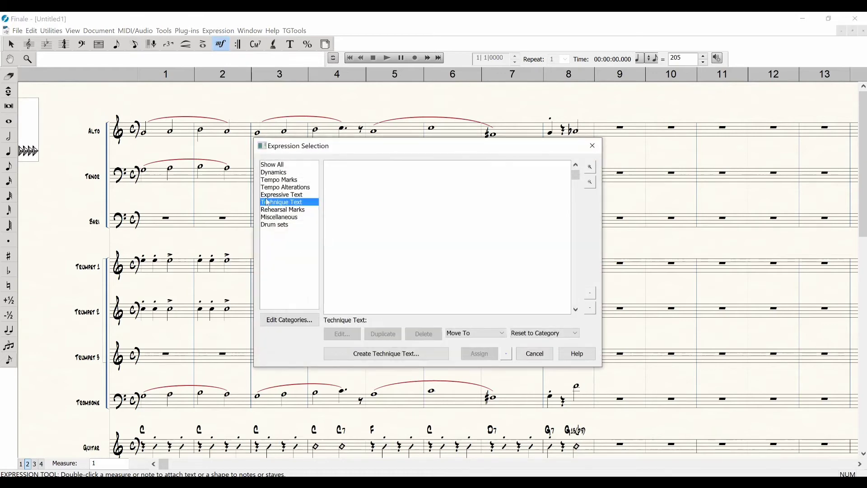
pyautogui.click(283, 181)
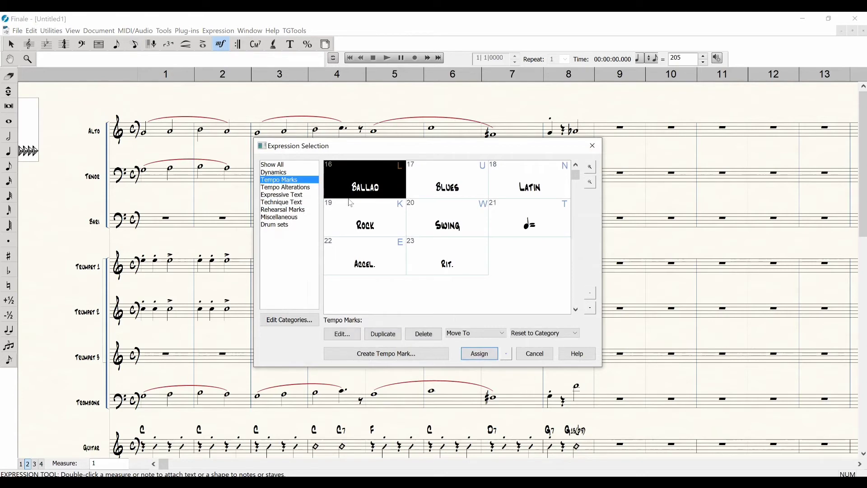
pyautogui.click(464, 228)
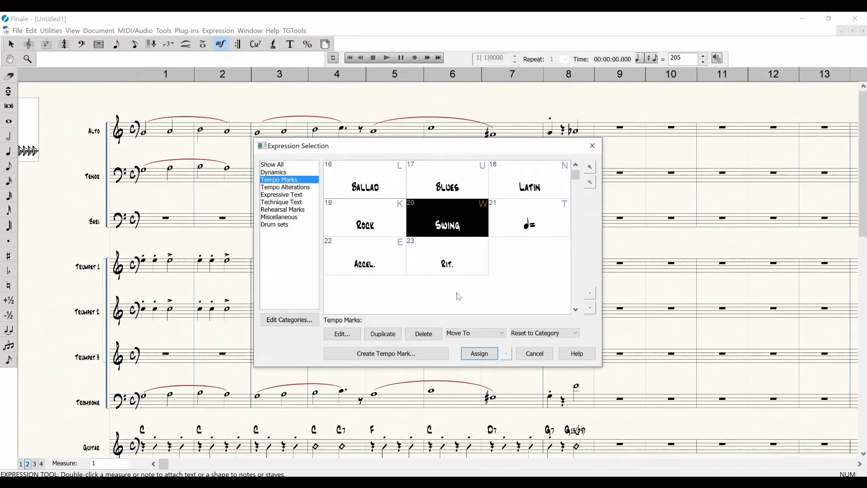
pyautogui.click(386, 356)
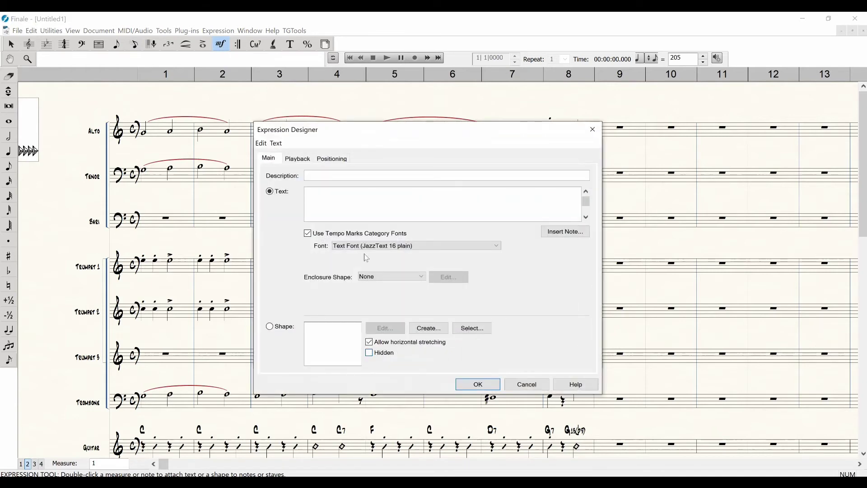
pyautogui.write('SWING')
pyautogui.hotkey('ctrl', 'a')
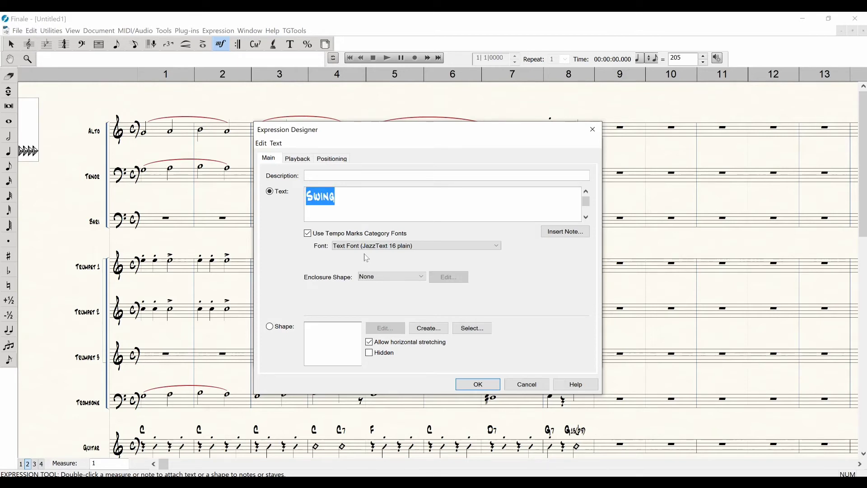
# Override the tempo marks category font for the Swing text, enlarge the text, and save the new expression
pyautogui.hotkey('alt', 'u')
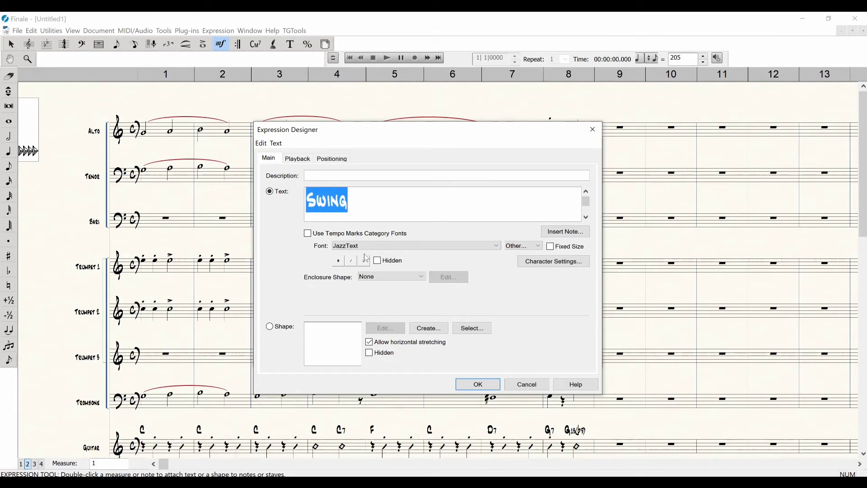
pyautogui.hotkey('ctrl', 'shift', ',')
pyautogui.hotkey('ctrl', 'shift', ',')
pyautogui.hotkey('ctrl', 'shift', ',')
pyautogui.hotkey('ctrl', 'shift', ',')
pyautogui.hotkey('ctrl', 'shift', ',')
pyautogui.hotkey('ctrl', 'shift', ',')
pyautogui.hotkey('ctrl', 'shift', ',')
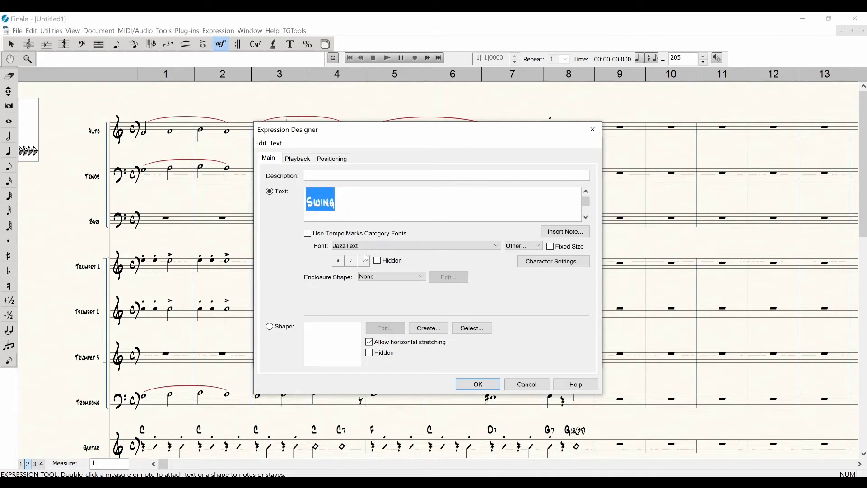
pyautogui.hotkey('ctrl', 'shift', '.')
pyautogui.hotkey('ctrl', 'shift', '.')
pyautogui.hotkey('ctrl', 'shift', '.')
pyautogui.hotkey('ctrl', 'shift', '.')
pyautogui.hotkey('ctrl', 'shift', '.')
pyautogui.hotkey('ctrl', 'shift', '.')
pyautogui.hotkey('ctrl', 'shift', '.')
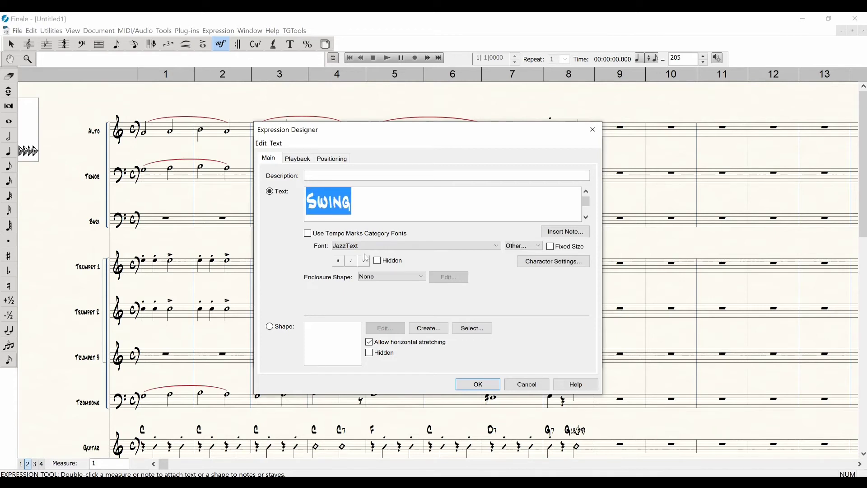
pyautogui.hotkey('ctrl', 'shift', '.')
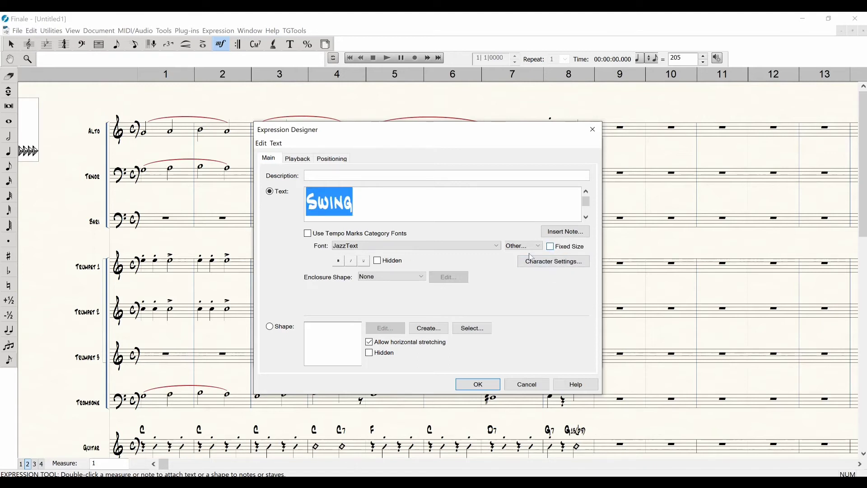
pyautogui.click(482, 387)
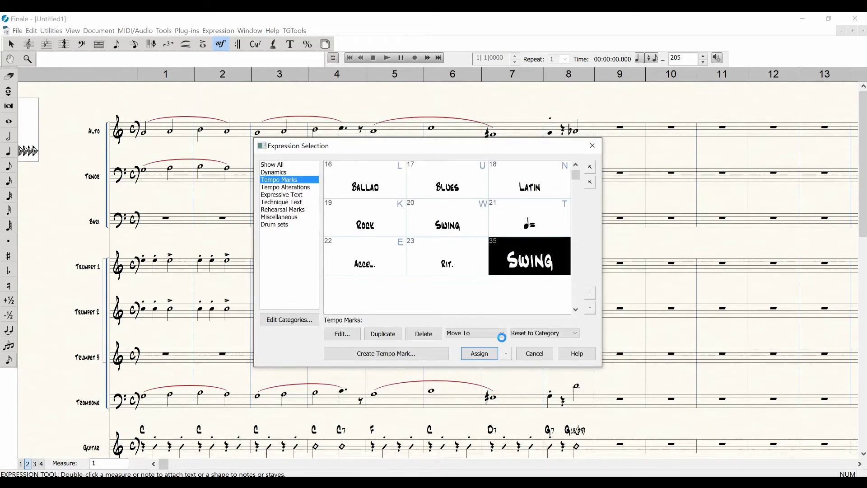
# Set the new Swing expression's playback type to Swing with the Standard swing value of 100
pyautogui.click(348, 339)
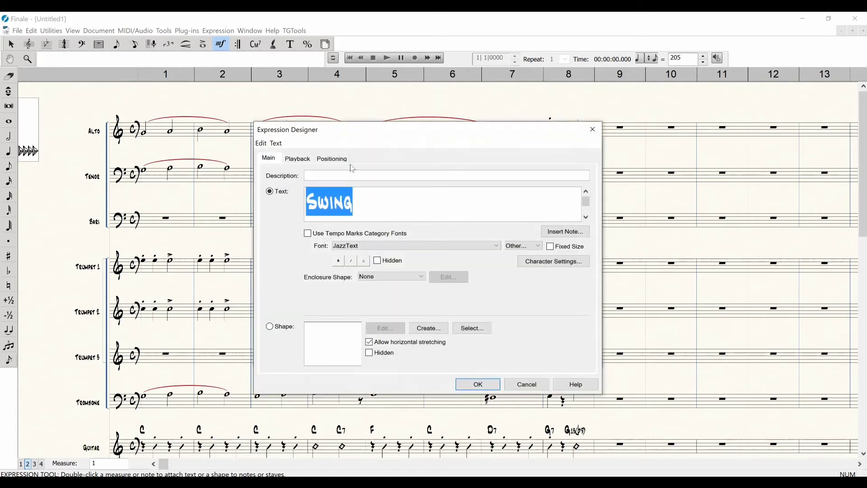
pyautogui.click(300, 159)
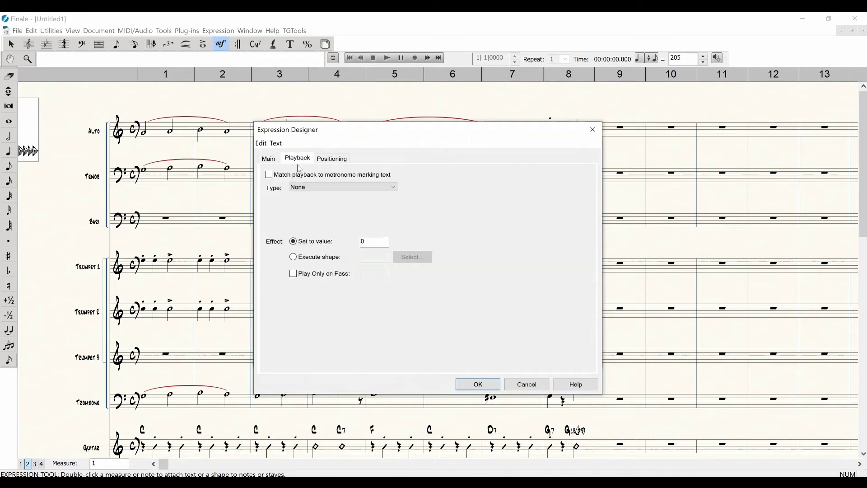
pyautogui.click(310, 187)
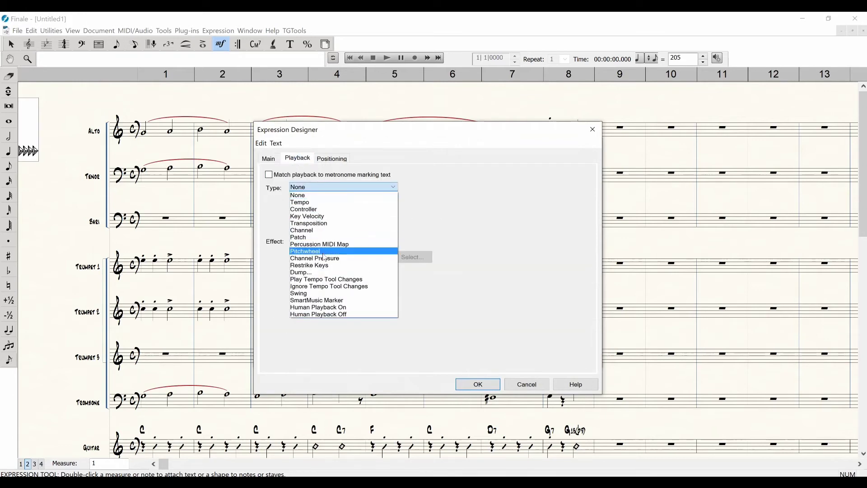
pyautogui.click(317, 295)
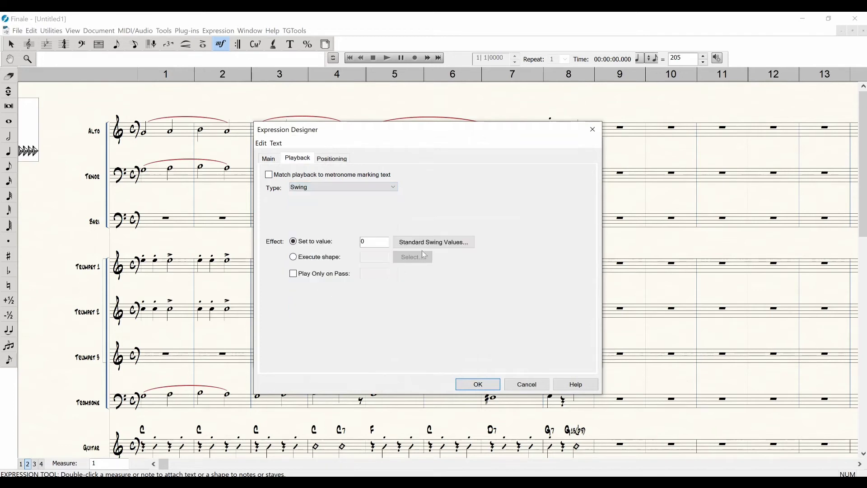
pyautogui.doubleClick(364, 242)
pyautogui.click(431, 243)
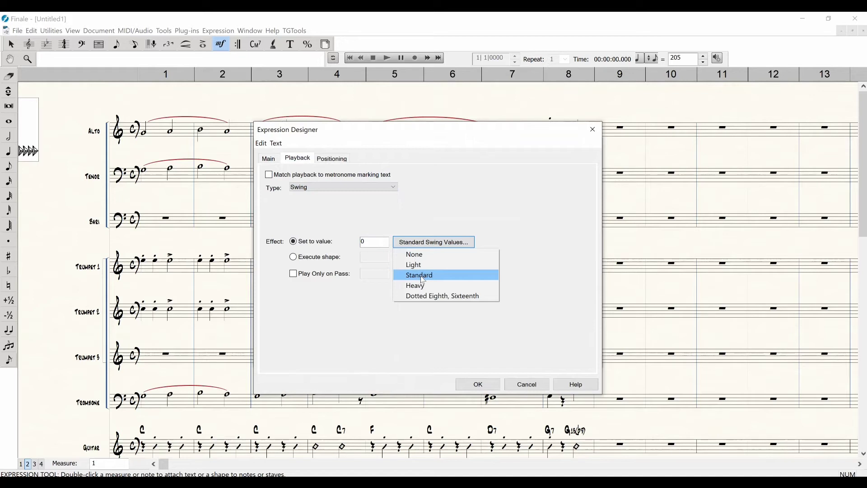
pyautogui.click(423, 280)
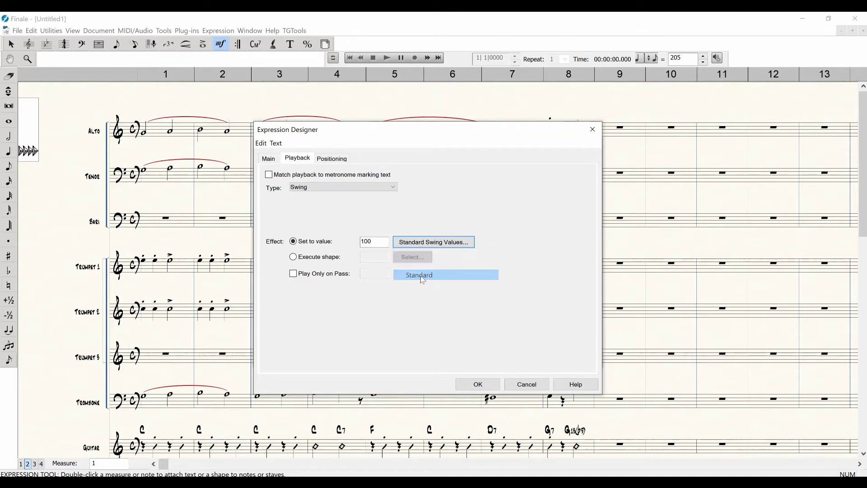
pyautogui.click(489, 383)
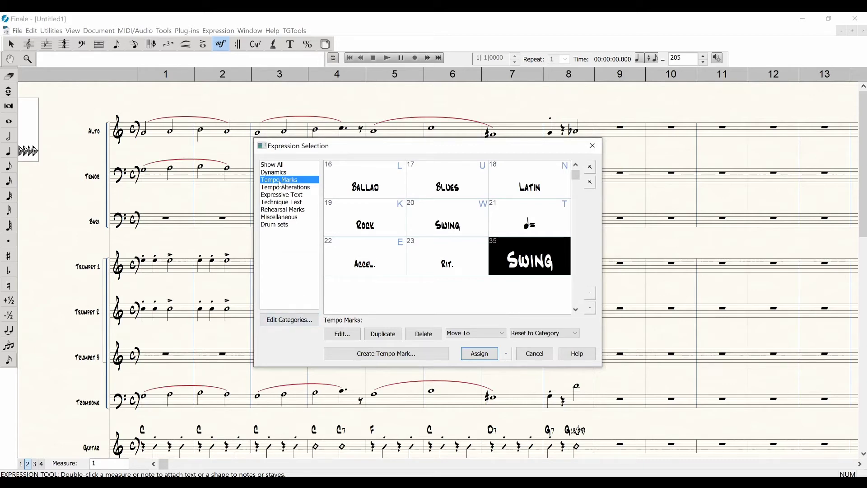
# Include all staves except Staff 10 and Staff 13 in the part column of tempo marks Score List 1, and assign the large Swing mark
pyautogui.click(288, 321)
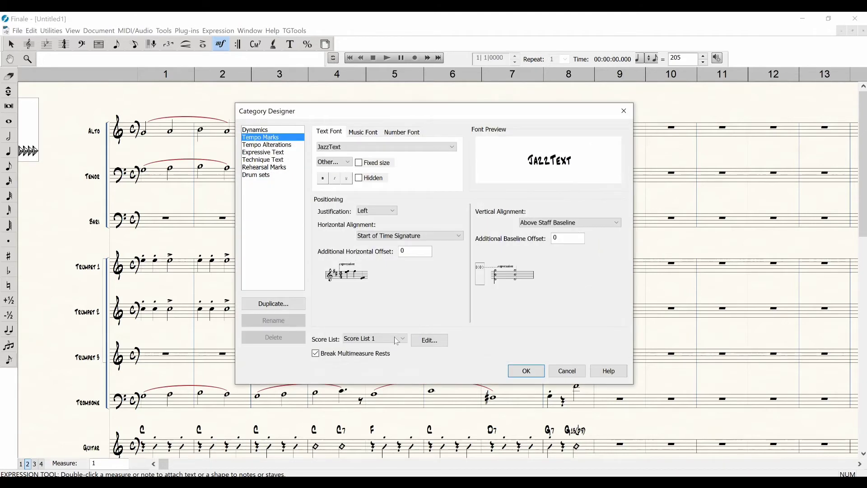
pyautogui.click(425, 342)
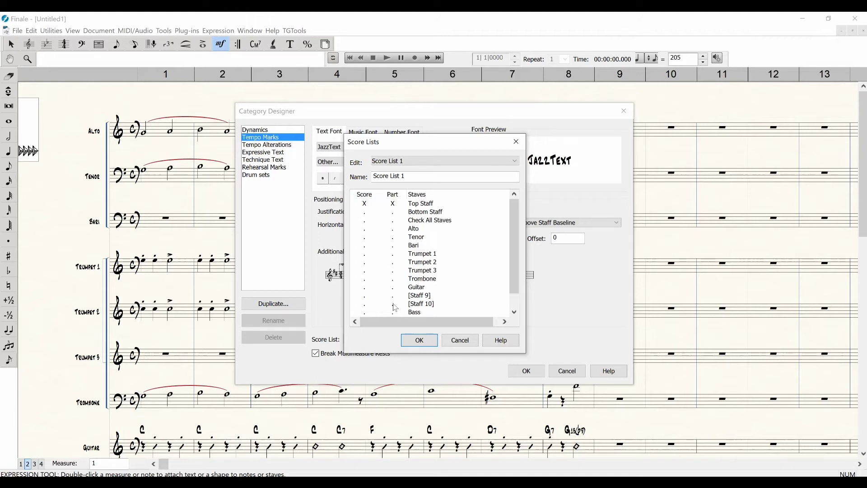
pyautogui.click(393, 221)
pyautogui.scroll(-1, 457, 261)
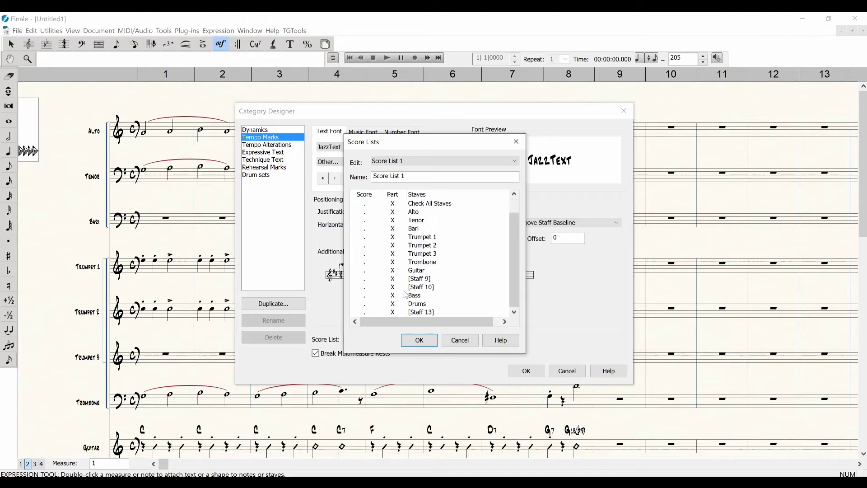
pyautogui.click(393, 288)
pyautogui.click(393, 312)
pyautogui.click(418, 342)
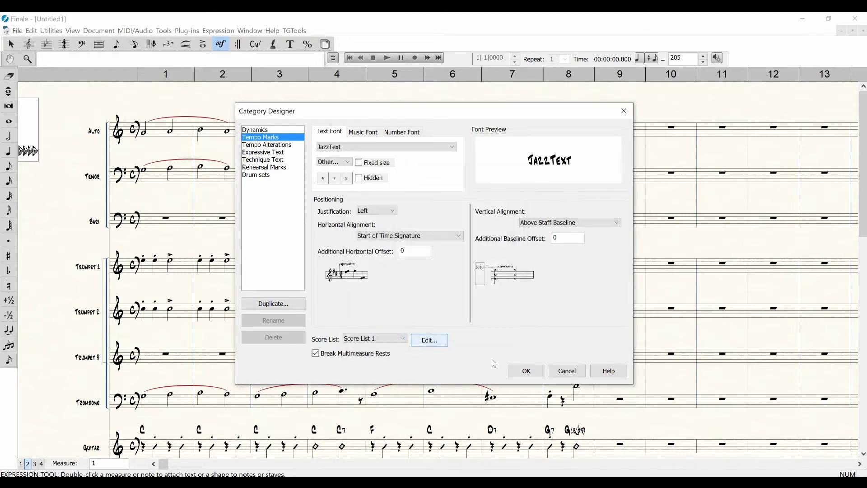
pyautogui.click(525, 371)
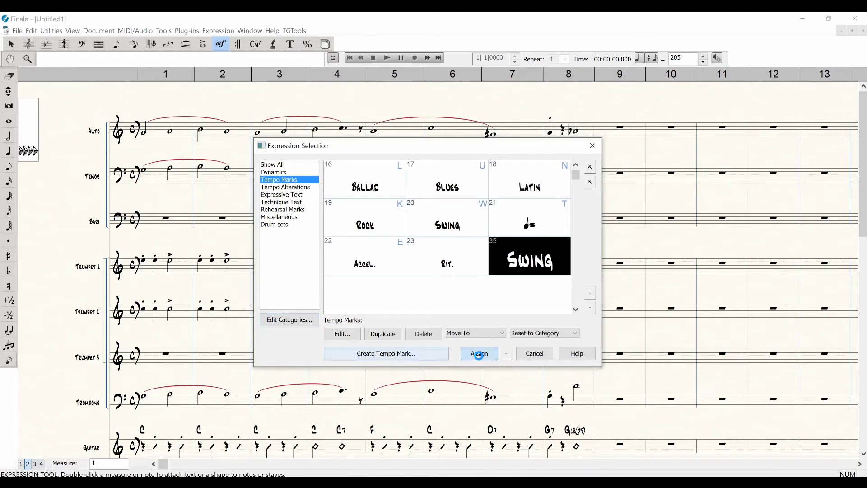
pyautogui.click(480, 353)
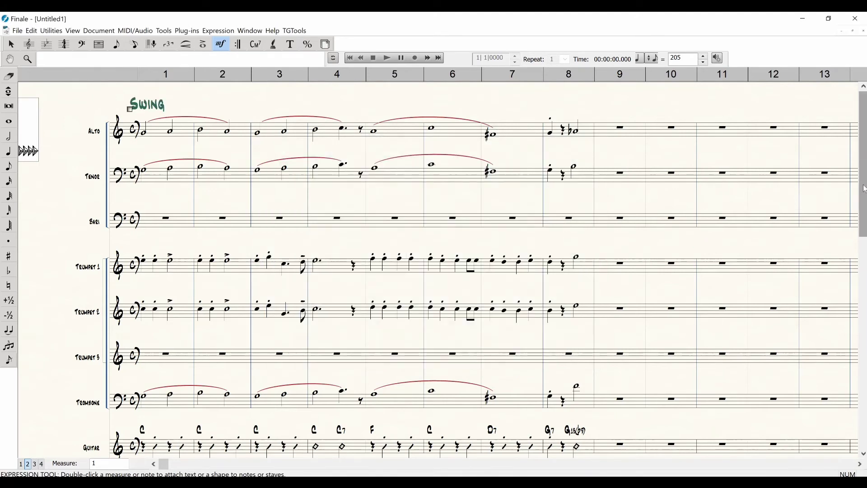
# Move the drums staff down, away from the bass staff, and raise the Swing mark clear of the drum notes
pyautogui.moveTo(864, 189); pyautogui.dragTo(865, 325)
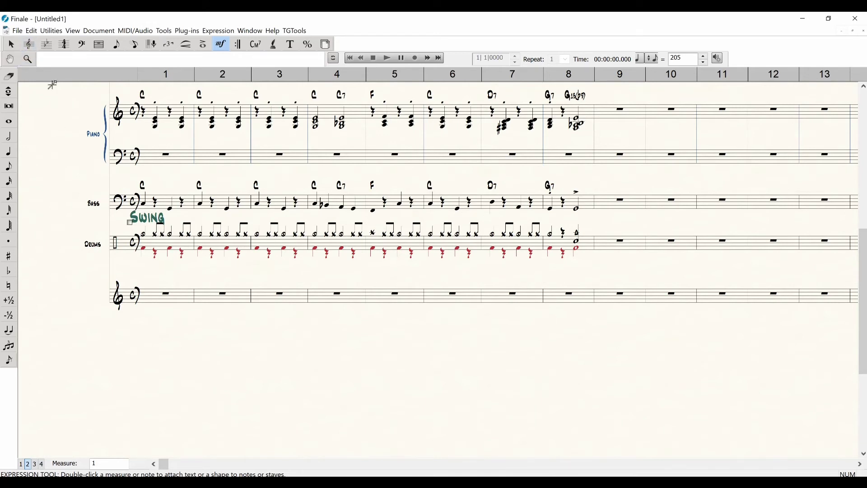
pyautogui.click(31, 44)
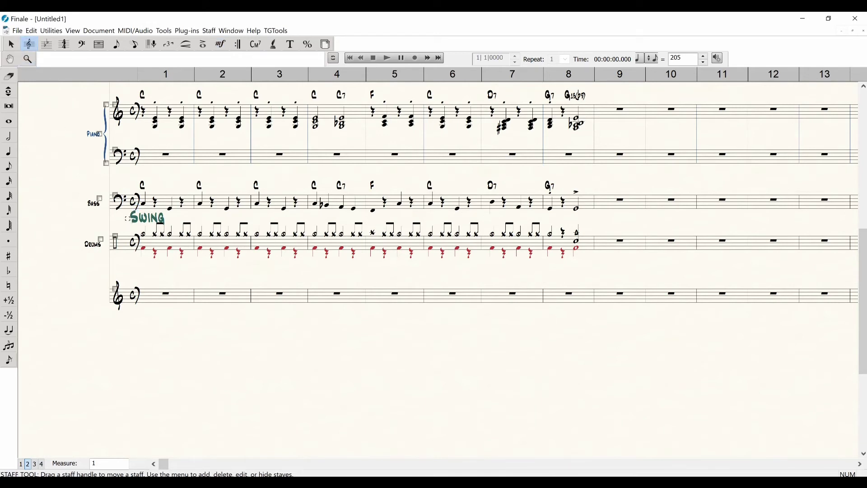
pyautogui.moveTo(115, 236); pyautogui.dragTo(112, 252)
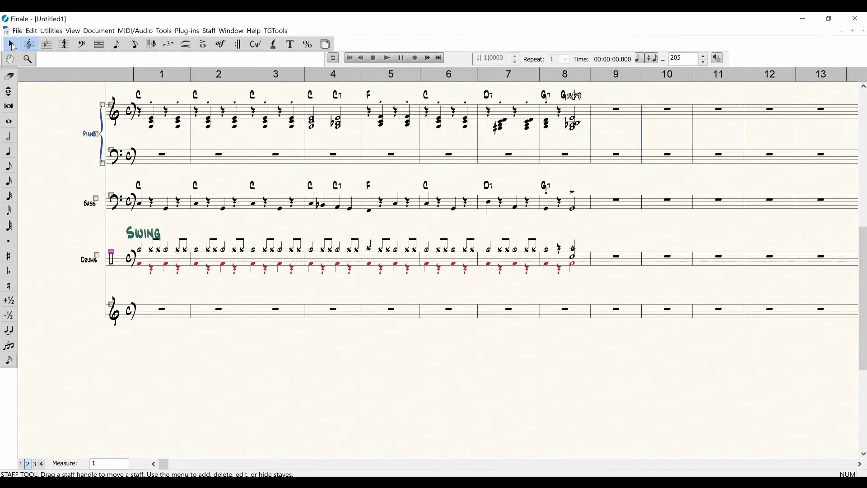
pyautogui.click(11, 44)
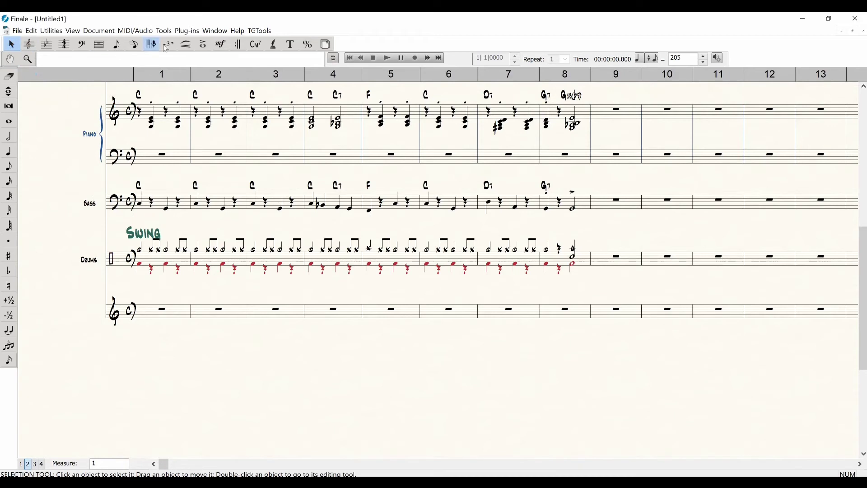
pyautogui.click(221, 45)
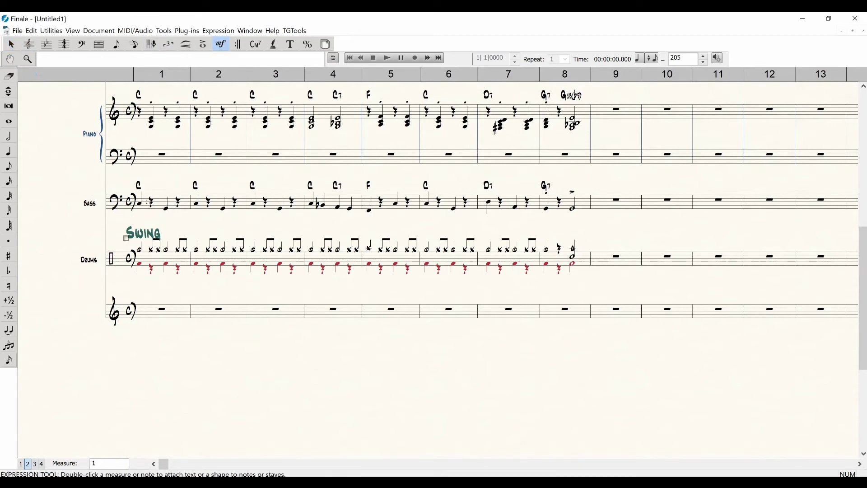
pyautogui.moveTo(126, 238); pyautogui.dragTo(127, 234)
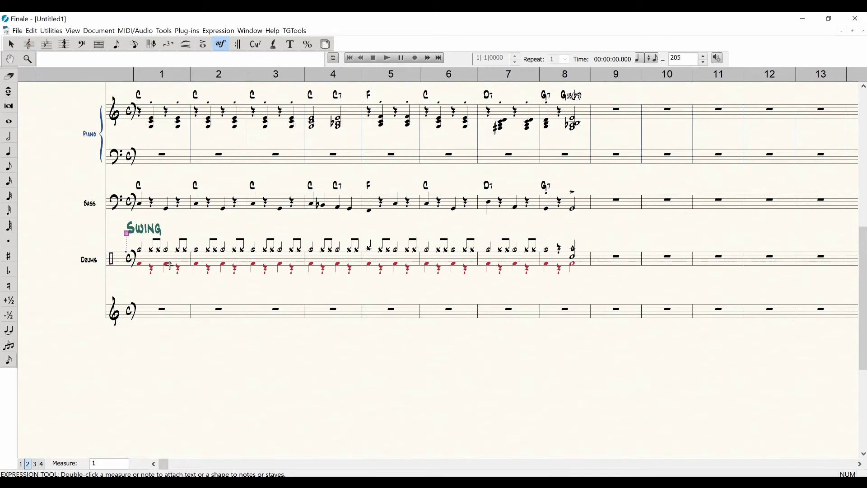
# Play back the score to hear the swing feel, stop playback, and switch to the Selection tool
pyautogui.press('space')
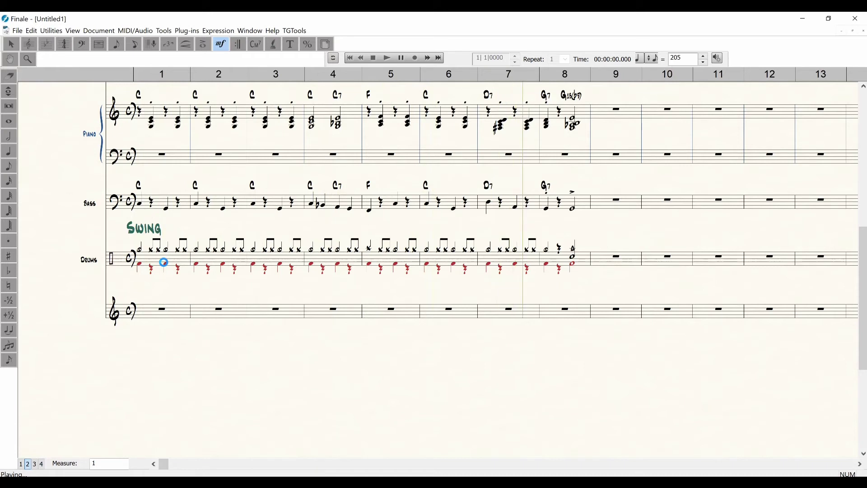
pyautogui.click(427, 223)
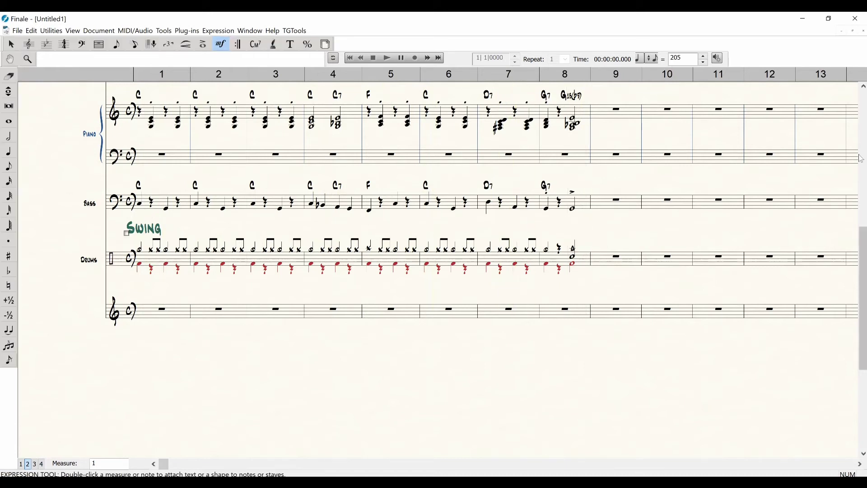
pyautogui.moveTo(863, 226)
pyautogui.mouseDown()
pyautogui.moveTo(865, 86)
pyautogui.moveTo(865, 208)
pyautogui.mouseUp()
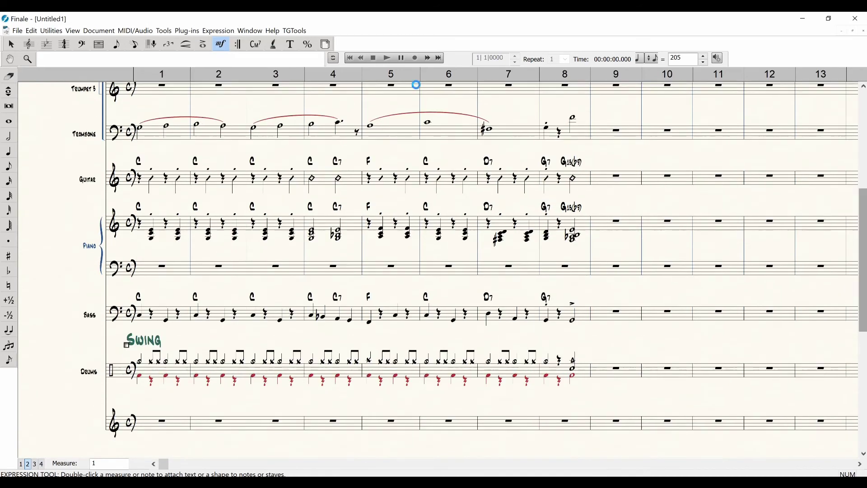
pyautogui.click(12, 44)
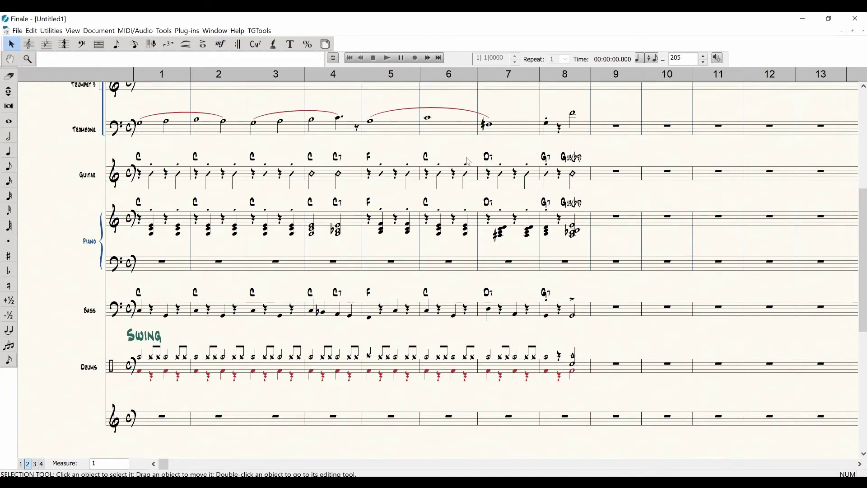
# Raise the G7 chord symbols in measure 8 of the guitar and bass staves clear of the staccato dots
pyautogui.click(552, 160)
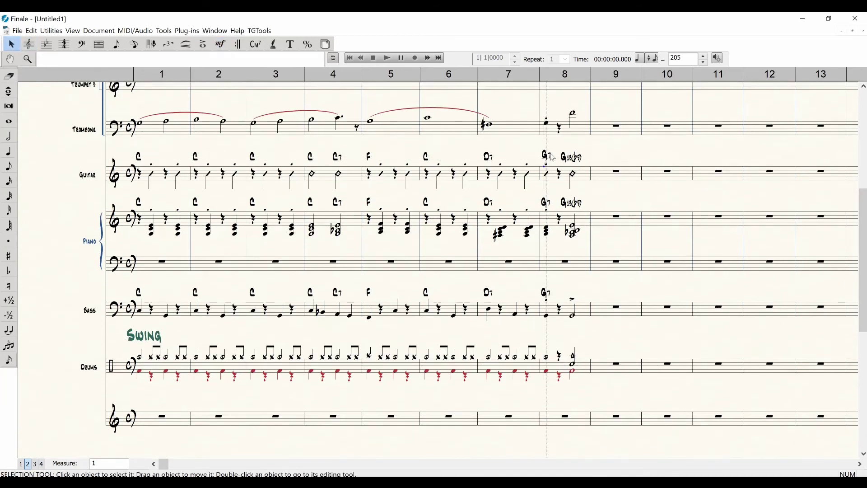
pyautogui.click(552, 208)
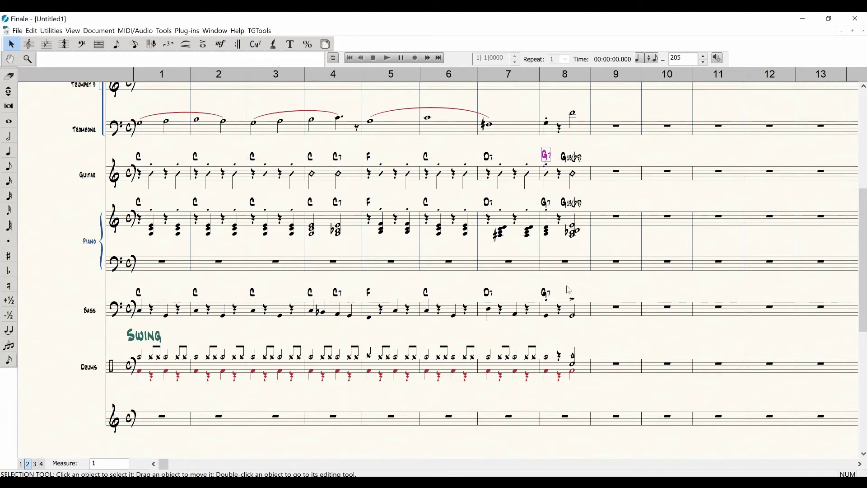
pyautogui.moveTo(548, 291); pyautogui.dragTo(549, 286)
# Play back the score from measure 7 to hear the final two measures, and stop playback
pyautogui.moveTo(864, 261); pyautogui.dragTo(863, 164)
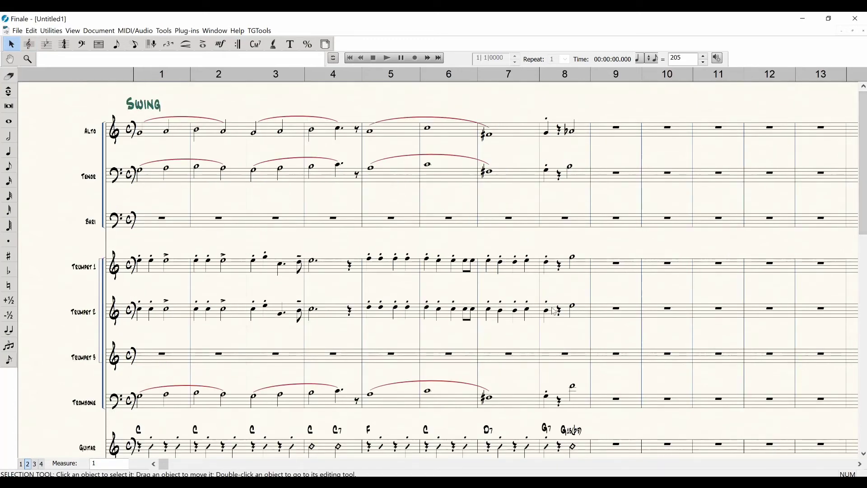
pyautogui.click(514, 316)
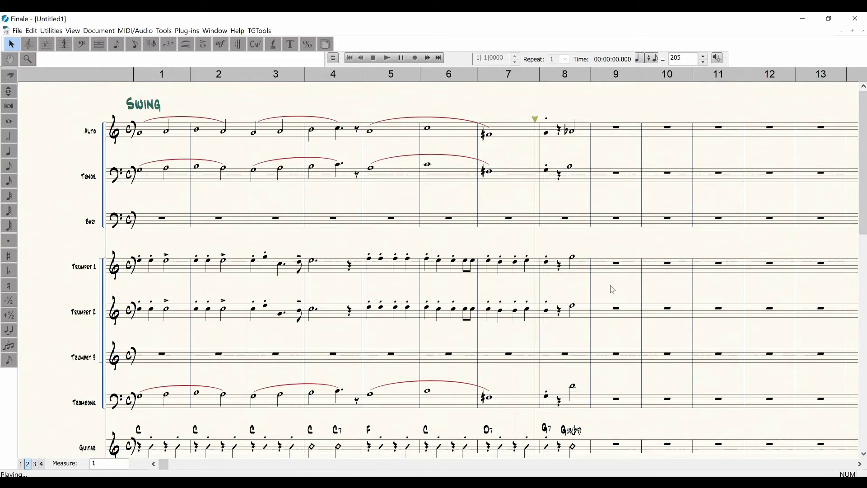
pyautogui.click(583, 289)
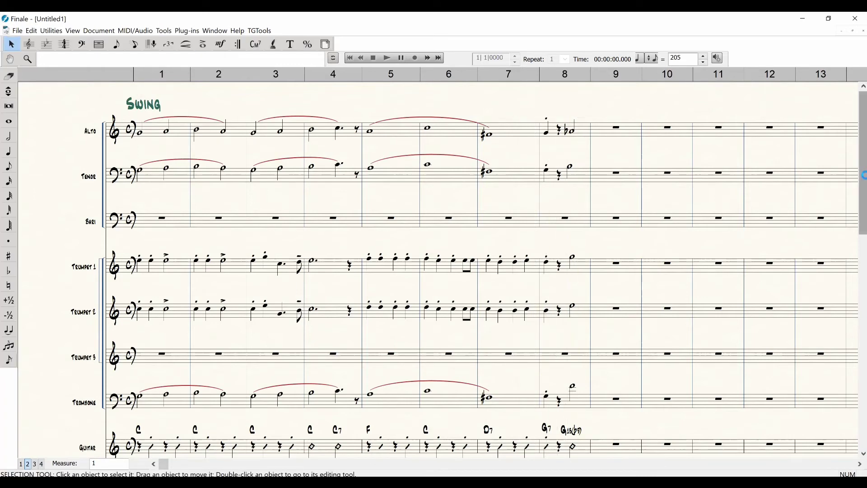
# Examine measure 8 of the guitar and piano staves in the Speedy Entry tool
pyautogui.scroll(-5, 856, 259)
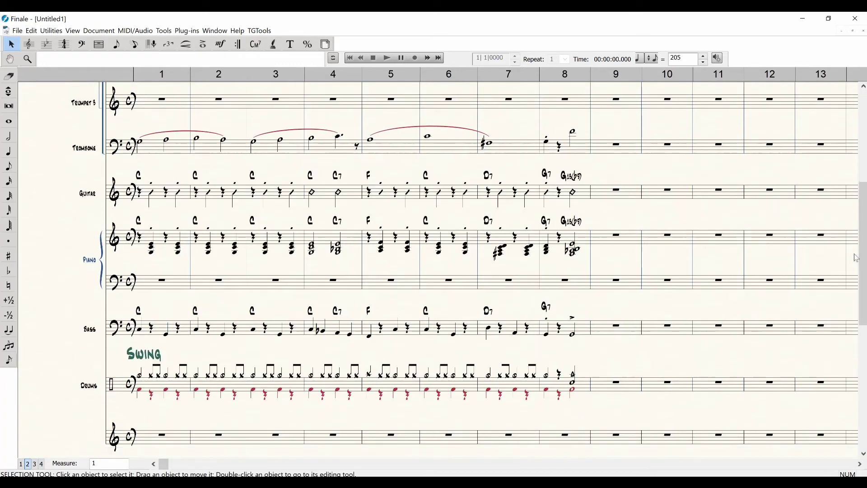
pyautogui.click(136, 44)
pyautogui.click(551, 195)
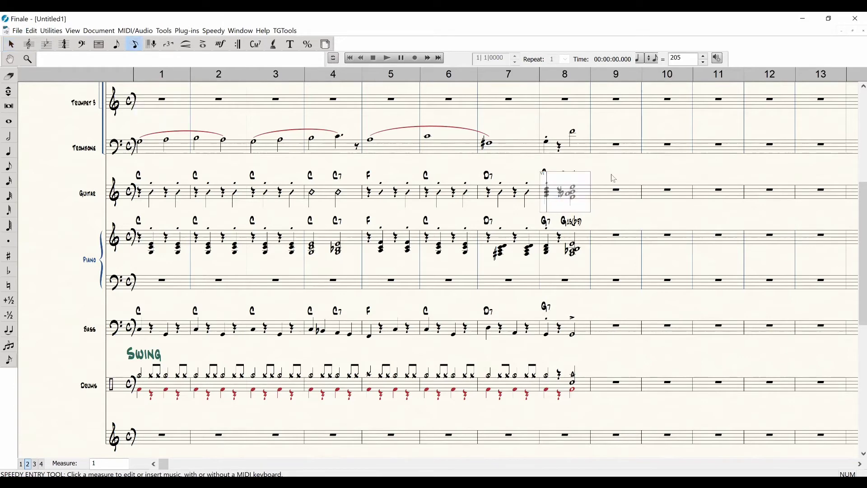
pyautogui.hotkey('ctrl', 'Down')
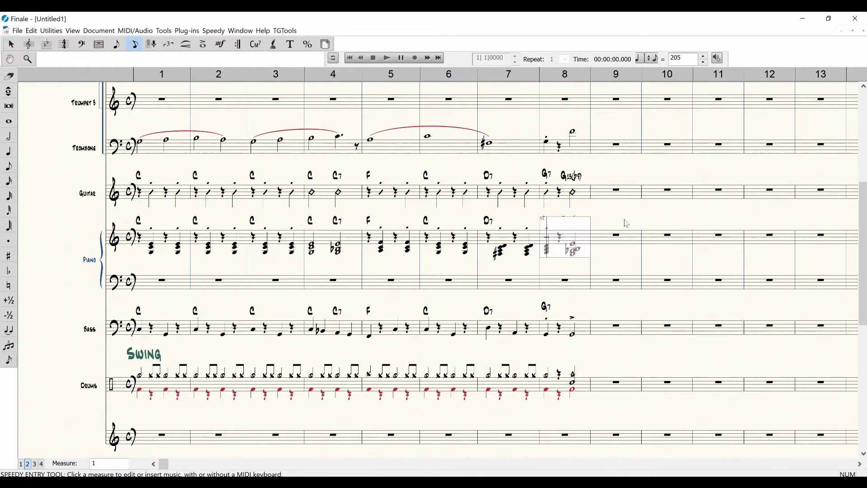
pyautogui.click(616, 224)
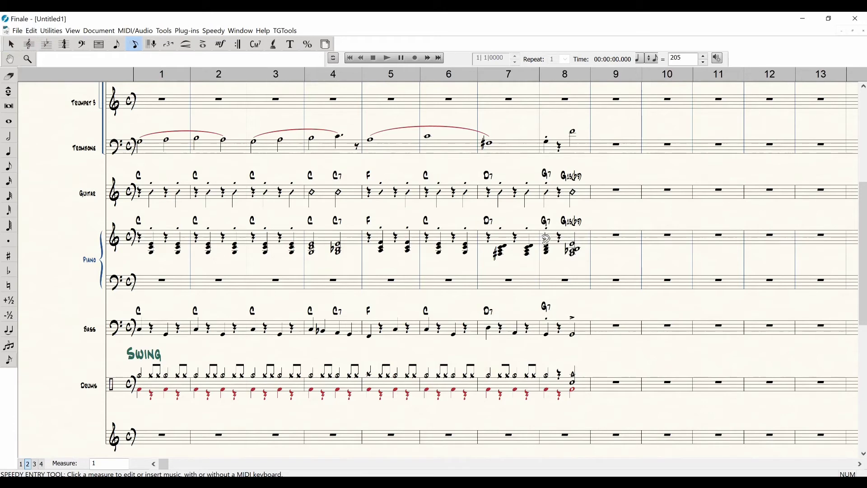
pyautogui.press('space')
pyautogui.click(546, 237)
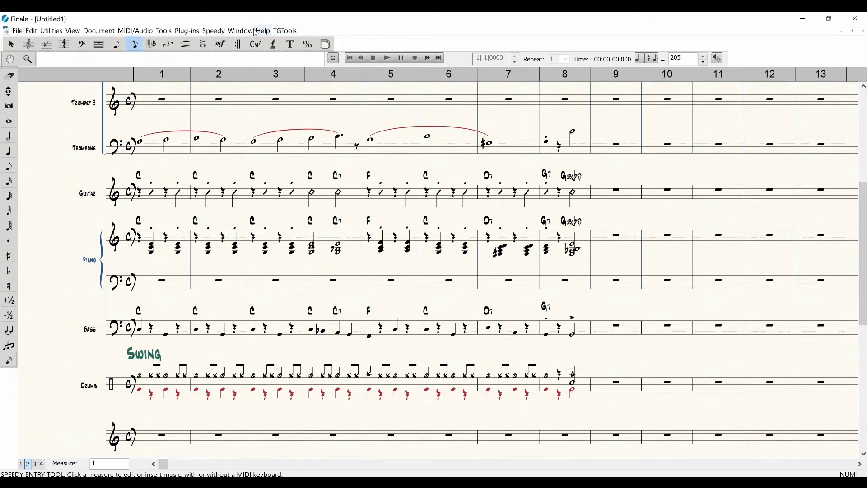
# Turn off Enable Chord Playback for the Chord tool, and play back the score briefly to check the sound
pyautogui.click(256, 44)
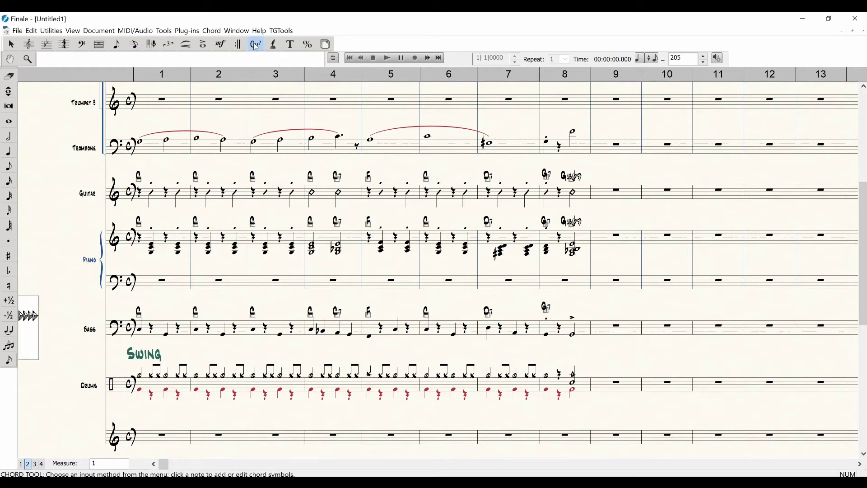
pyautogui.click(210, 31)
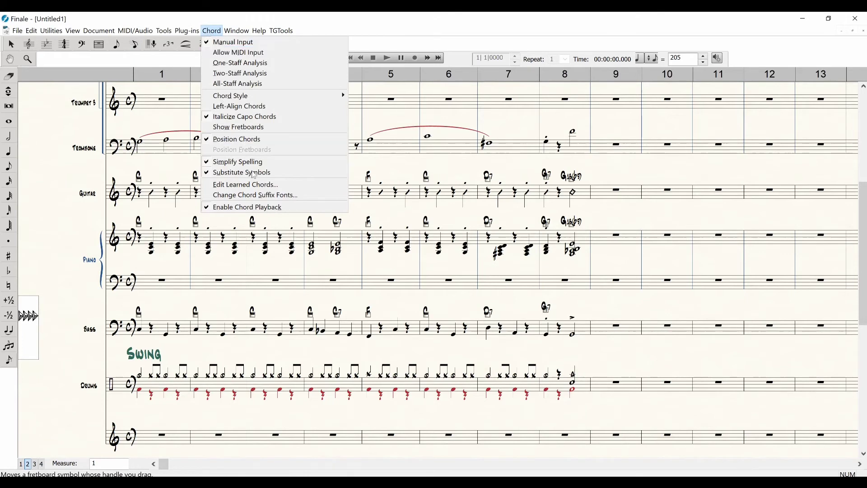
pyautogui.click(253, 208)
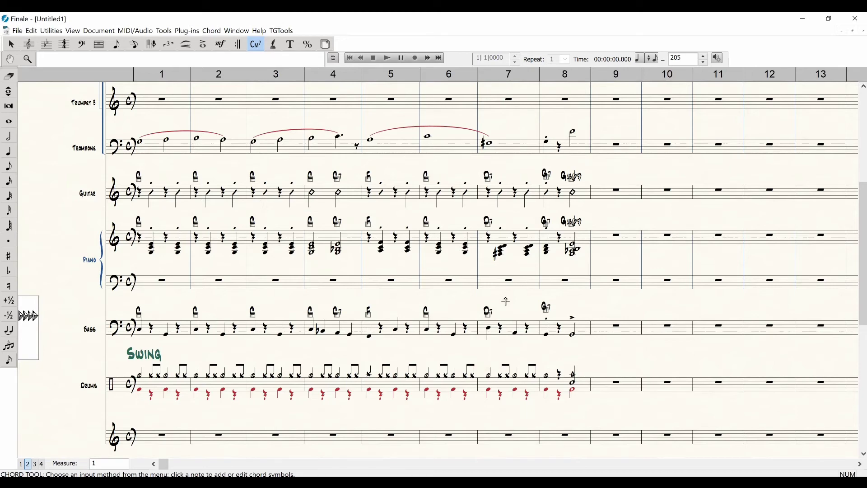
pyautogui.press('space')
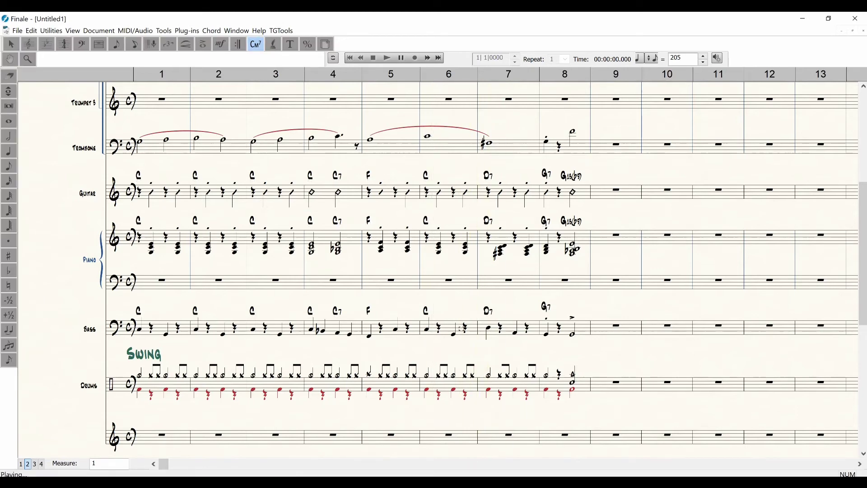
pyautogui.press('space')
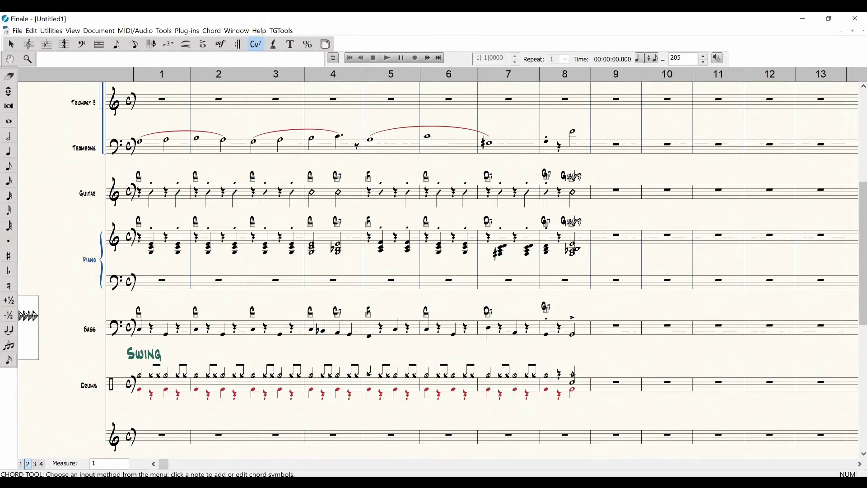
# Create a simple repeat around measures 1 to 8 with the Repeat tool, and clear the selection
pyautogui.click(865, 113)
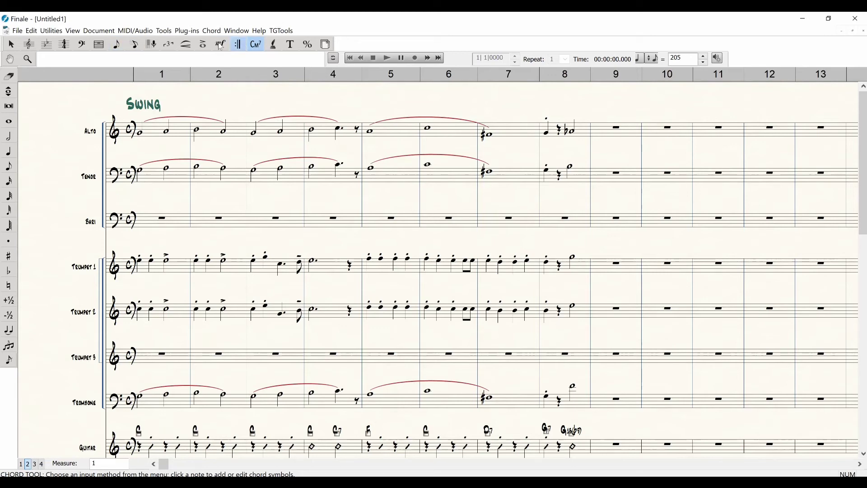
pyautogui.click(112, 48)
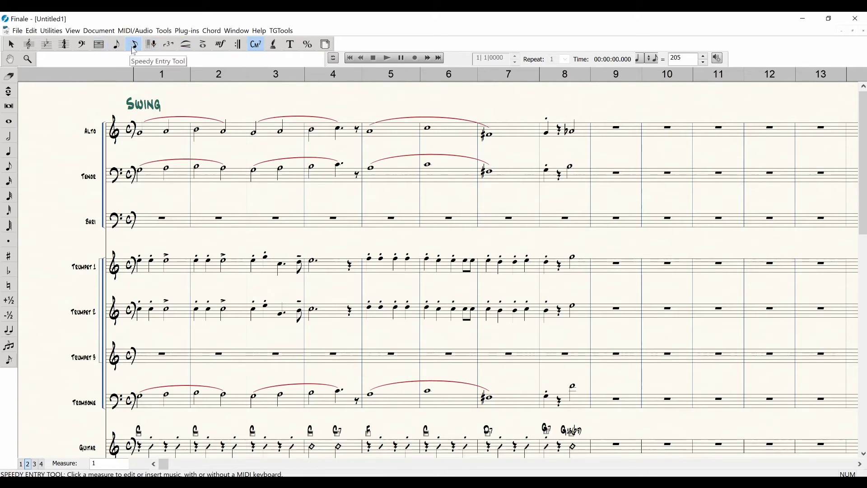
pyautogui.click(238, 45)
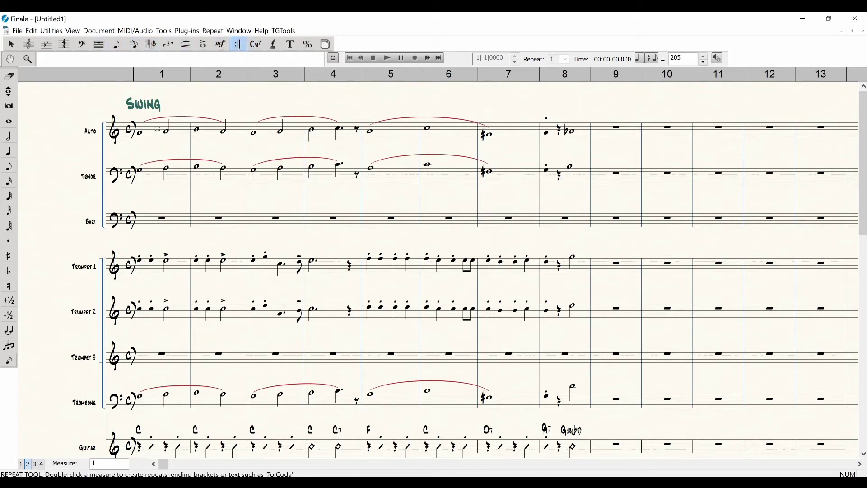
pyautogui.click(158, 128)
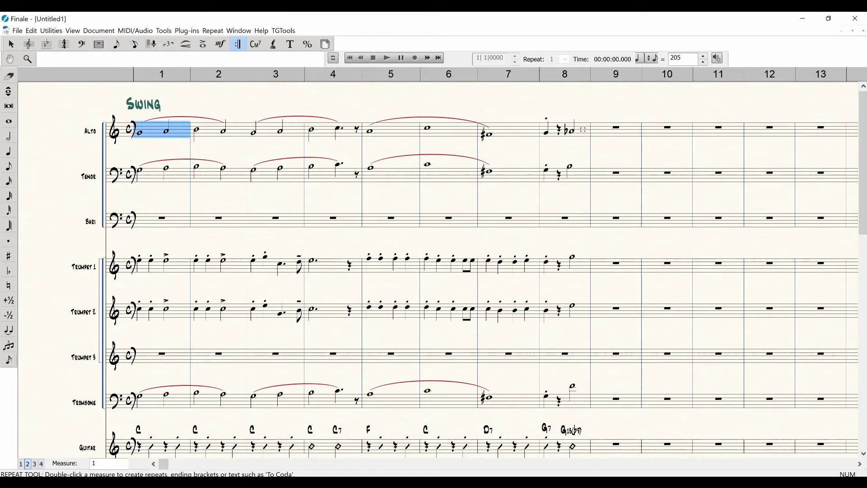
pyautogui.keyDown('shift'); pyautogui.click(584, 130); pyautogui.keyUp('shift')
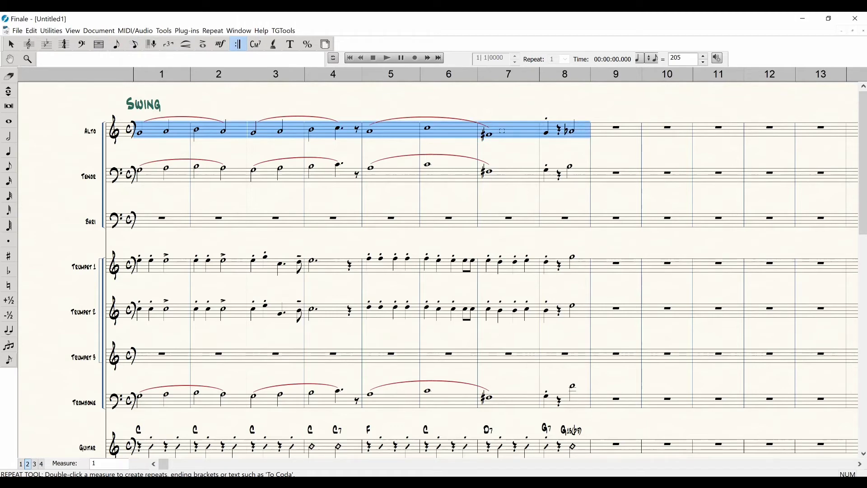
pyautogui.rightClick(503, 131)
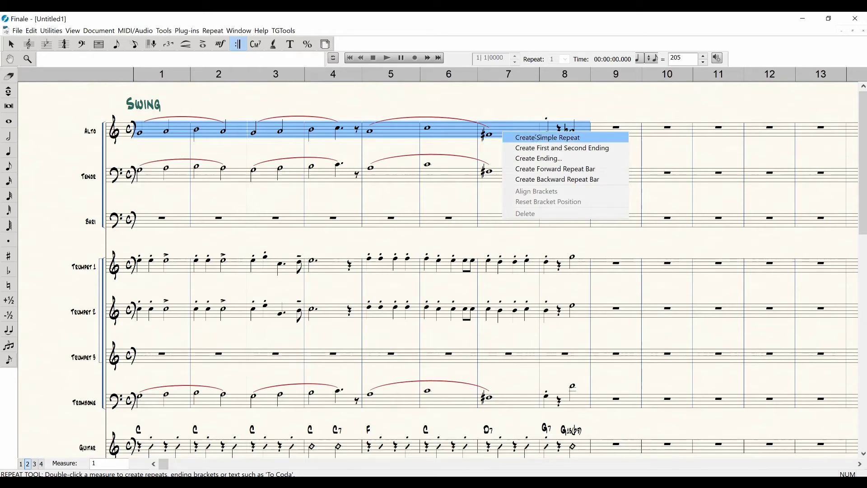
pyautogui.click(537, 137)
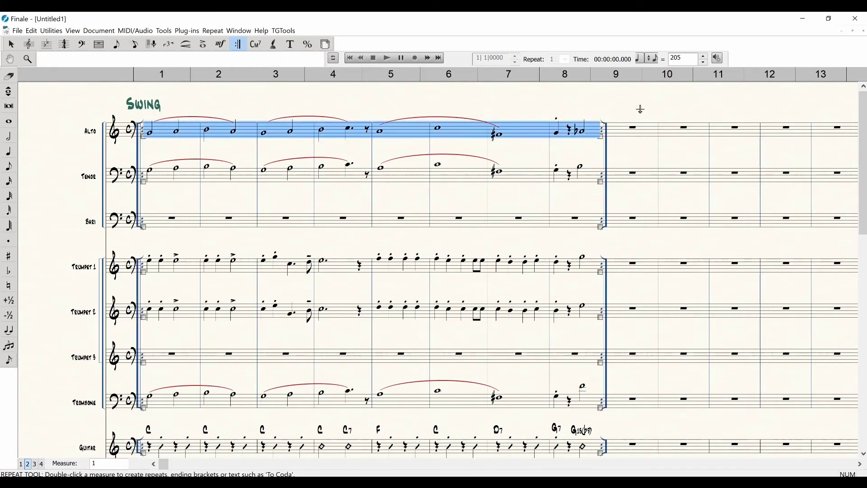
pyautogui.click(644, 109)
# Create first and second endings with measures 7 and 8 as the first ending, and clear the selection
pyautogui.click(526, 130)
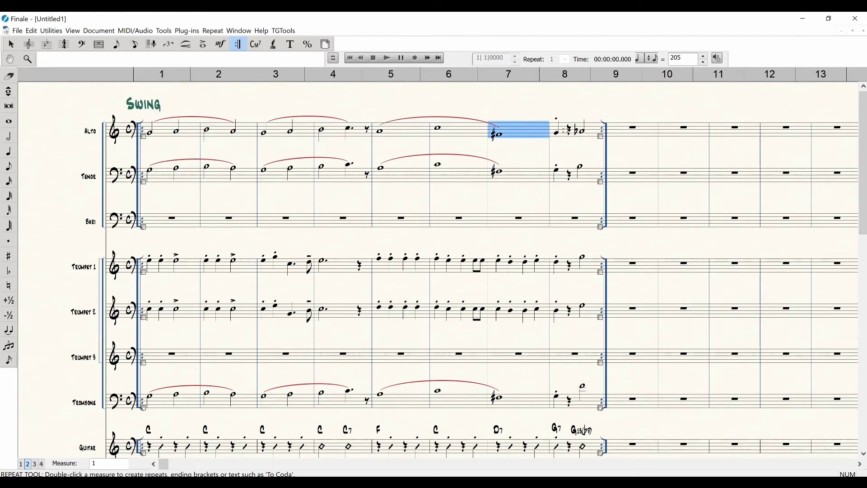
pyautogui.moveTo(565, 130); pyautogui.dragTo(517, 130)
pyautogui.rightClick(515, 131)
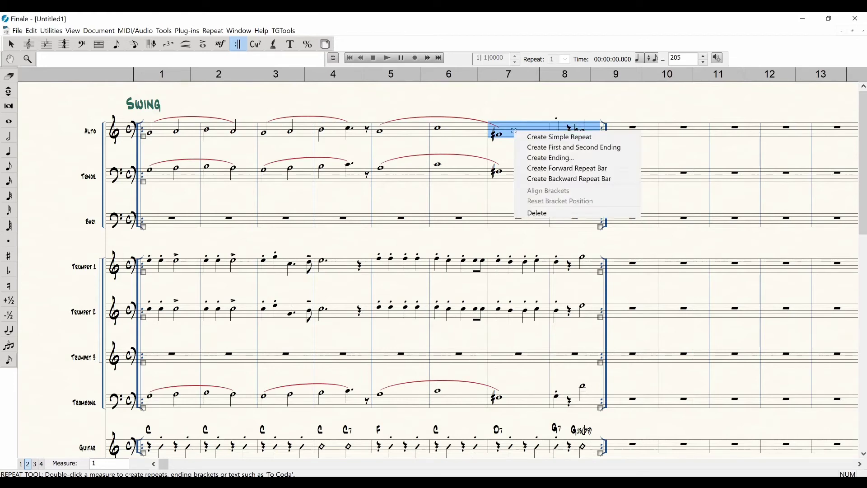
pyautogui.click(543, 148)
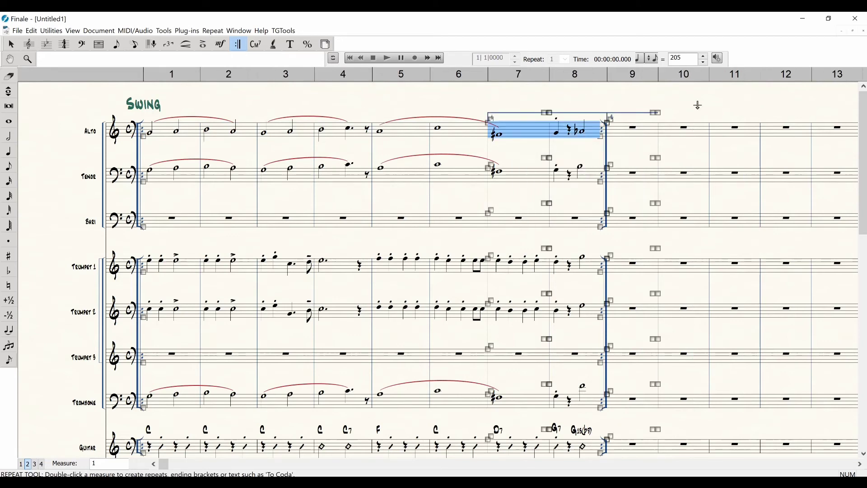
pyautogui.click(649, 105)
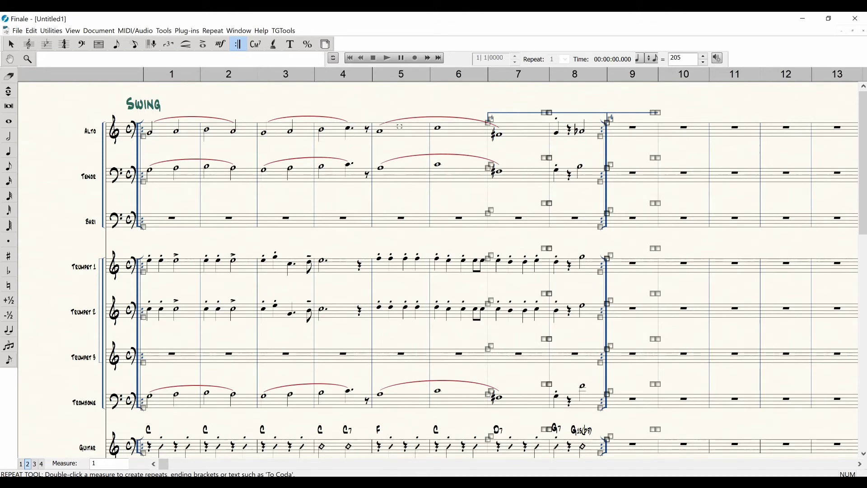
# Play back part of the repeated passage, stop playback, and view the ending brackets over measures 7 to 9 at a larger size
pyautogui.click(458, 127)
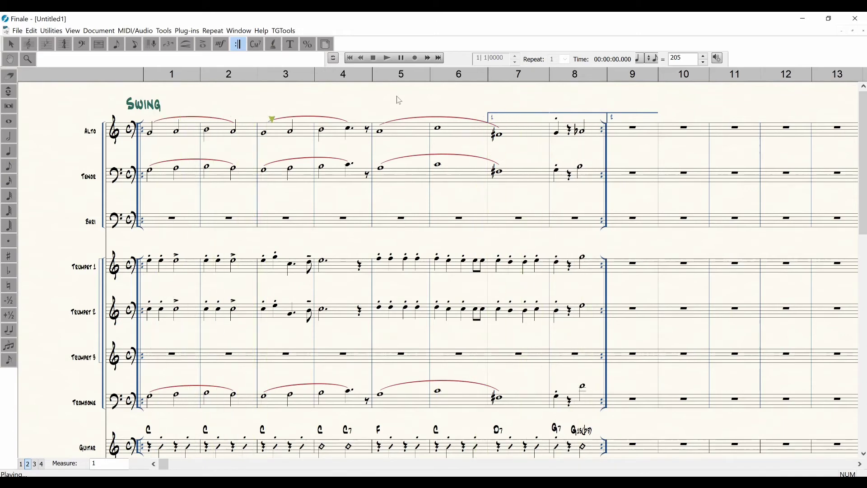
pyautogui.press('space')
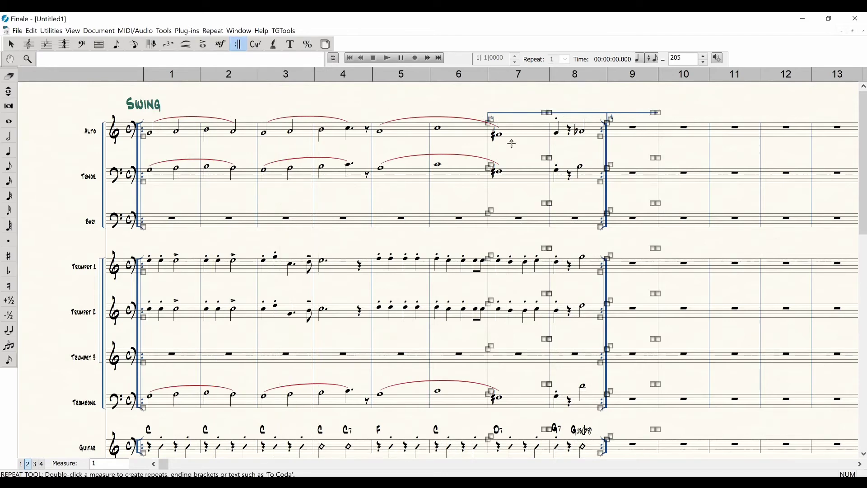
pyautogui.hotkey('ctrl', '1')
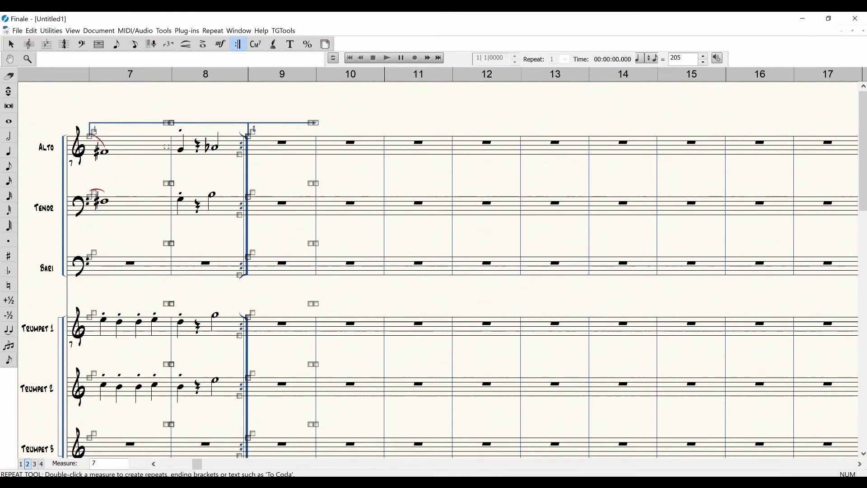
pyautogui.moveTo(199, 465); pyautogui.dragTo(170, 465)
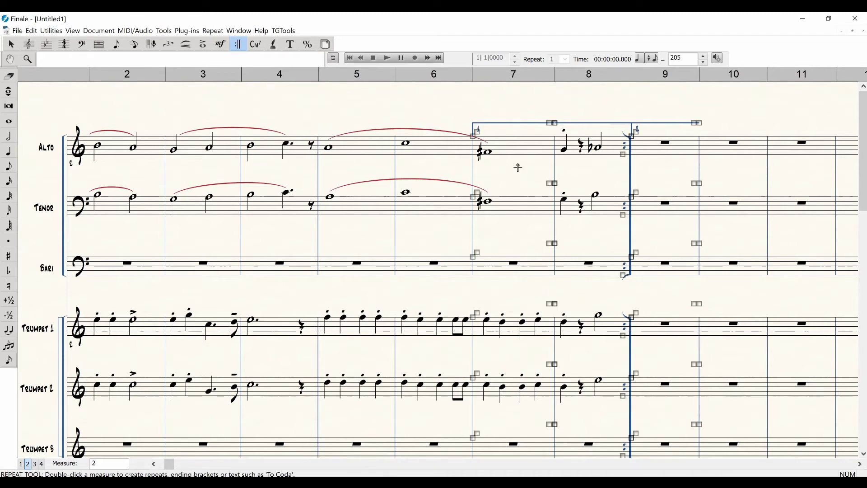
# Set the document's Ending Repeat text font to JazzText at size 16 and apply the change
pyautogui.click(104, 32)
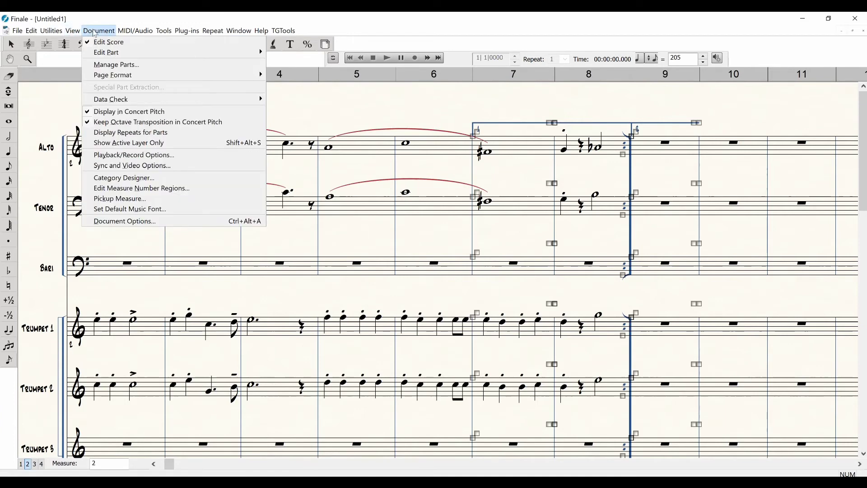
pyautogui.click(134, 221)
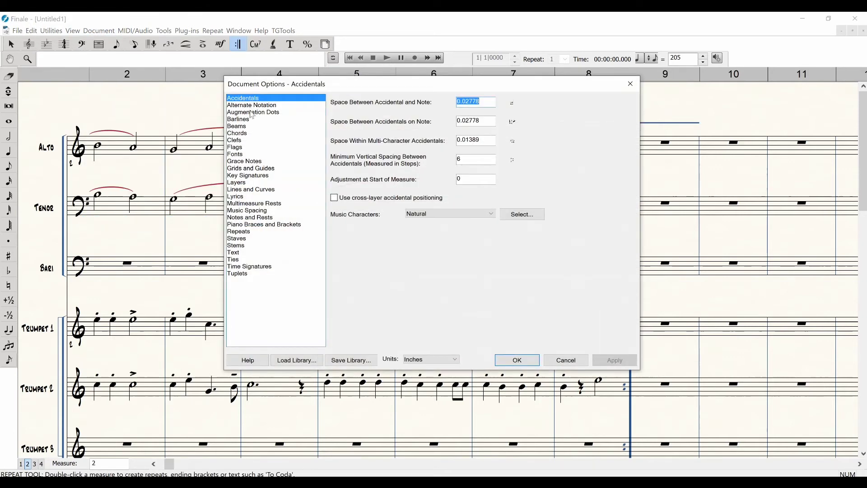
pyautogui.click(241, 154)
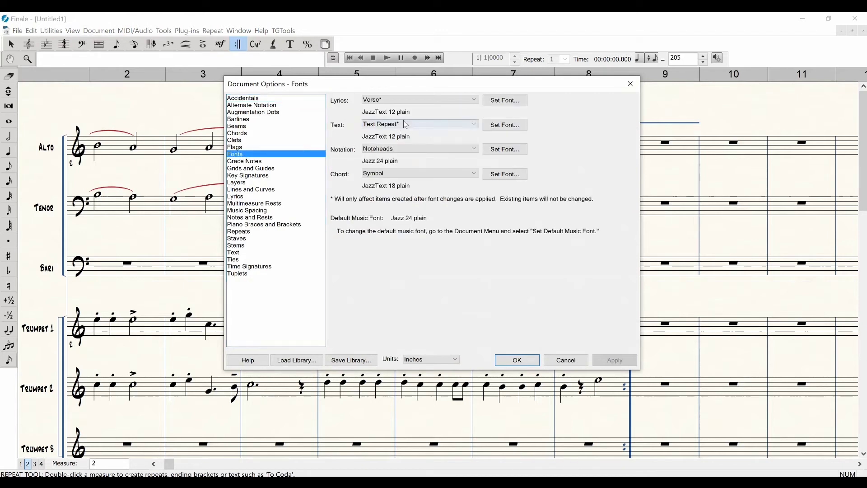
pyautogui.click(392, 150)
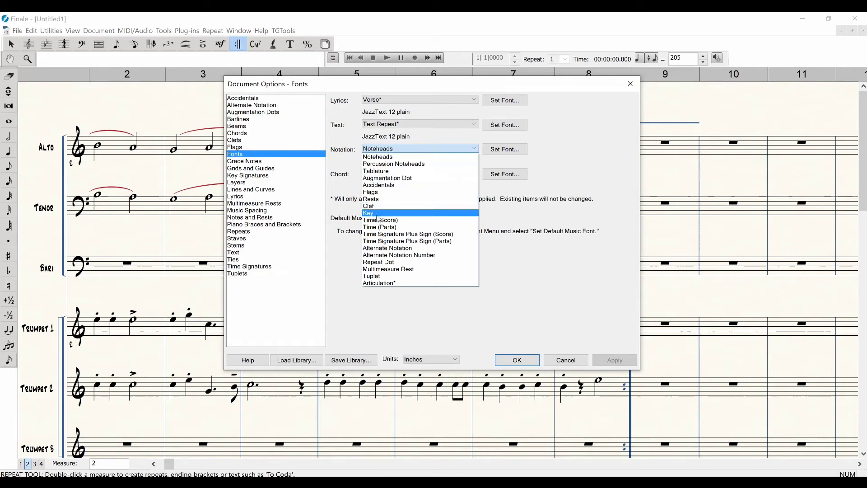
pyautogui.click(378, 157)
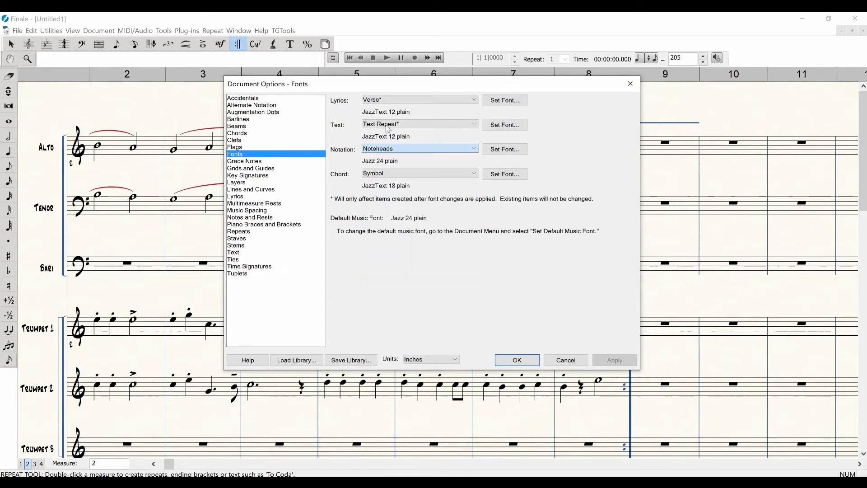
pyautogui.click(388, 125)
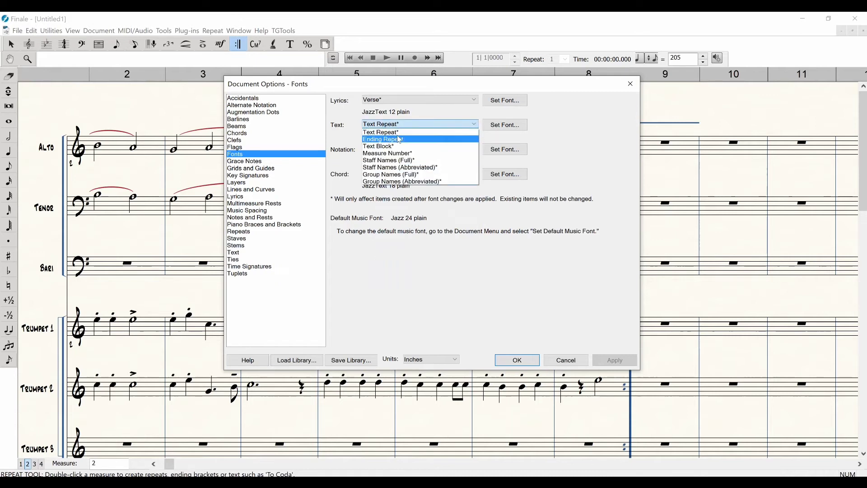
pyautogui.click(391, 141)
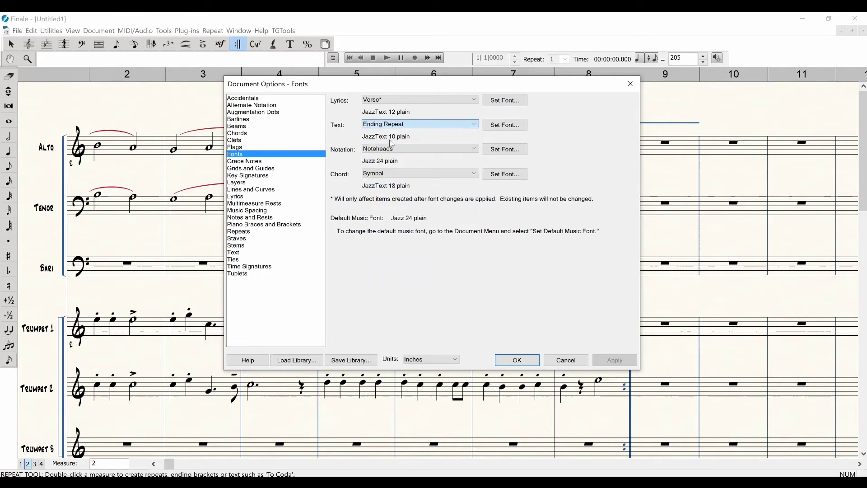
pyautogui.click(511, 124)
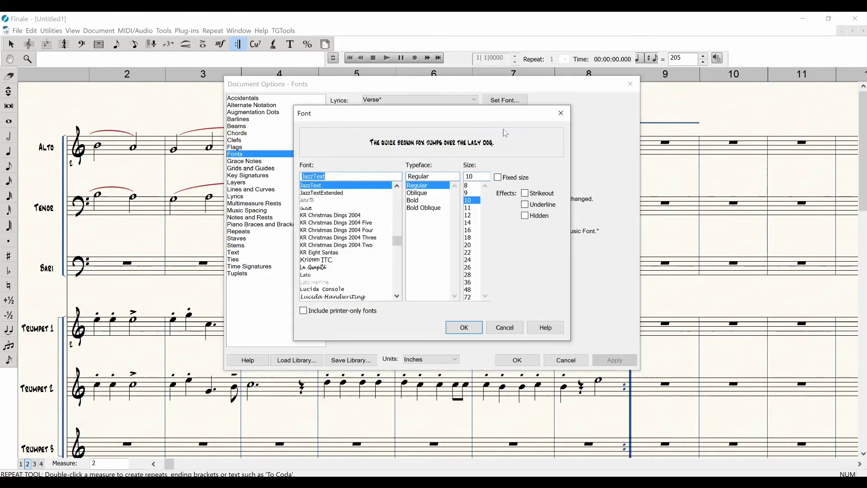
pyautogui.click(472, 230)
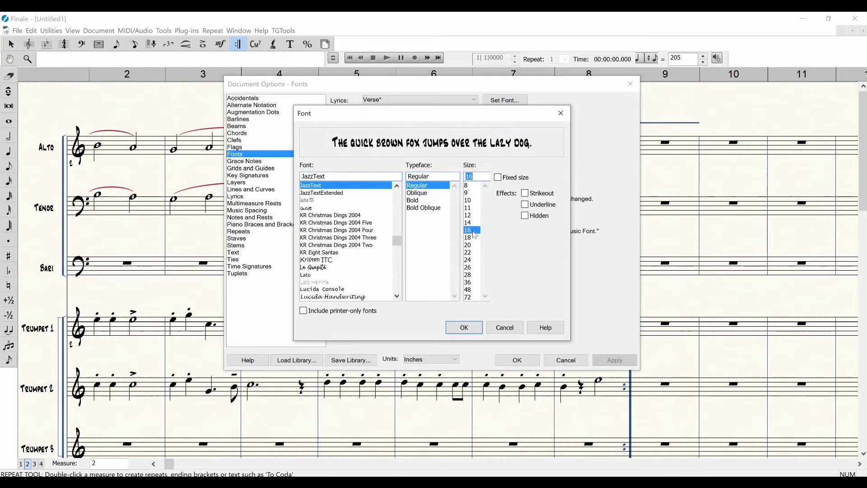
pyautogui.click(466, 327)
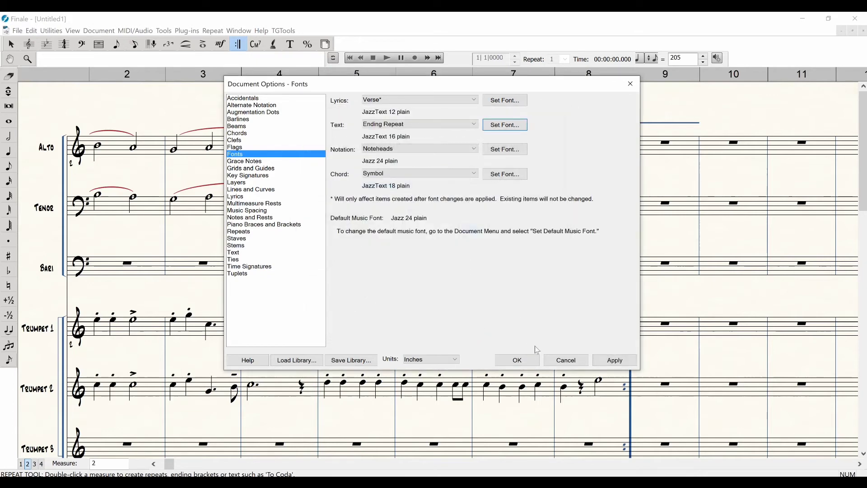
pyautogui.click(615, 360)
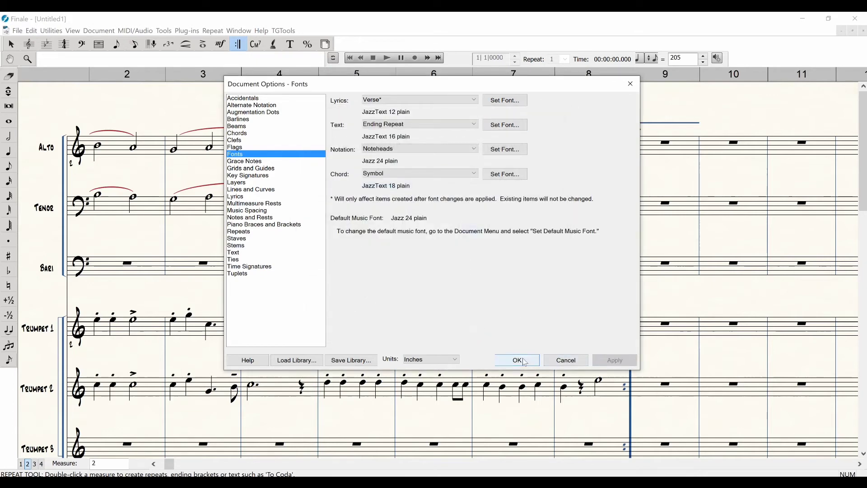
pyautogui.click(524, 361)
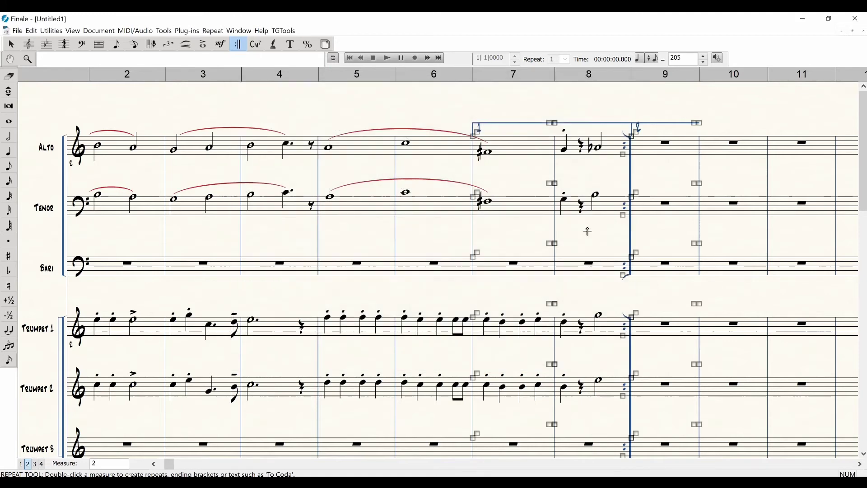
# Raise the first-ending bracket segments over measures 7 and 8 and the second-ending bracket over measure 9 with the Selection tool
pyautogui.click(12, 44)
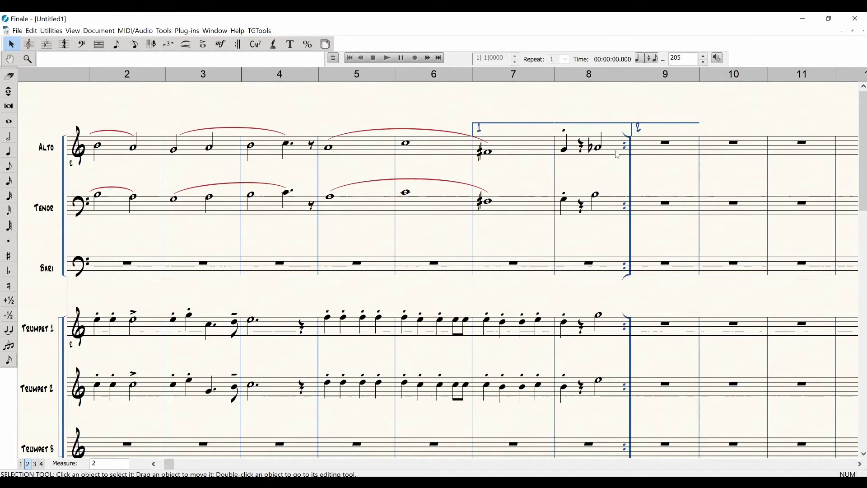
pyautogui.click(541, 129)
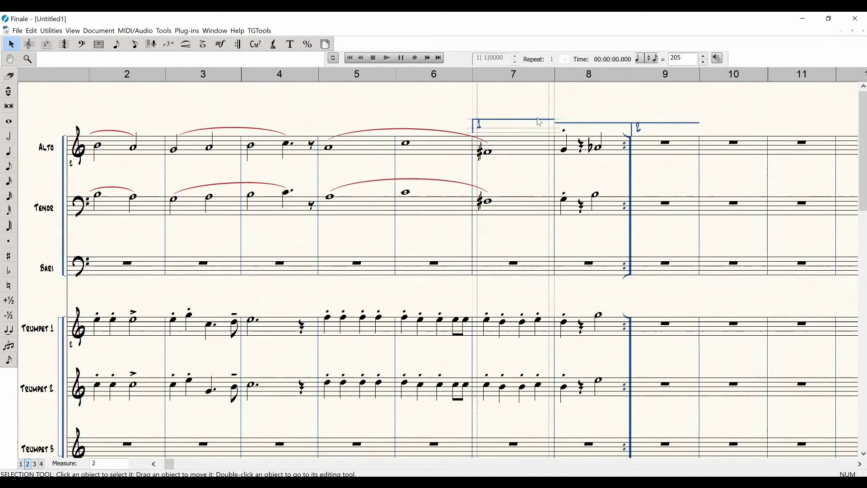
pyautogui.click(596, 129)
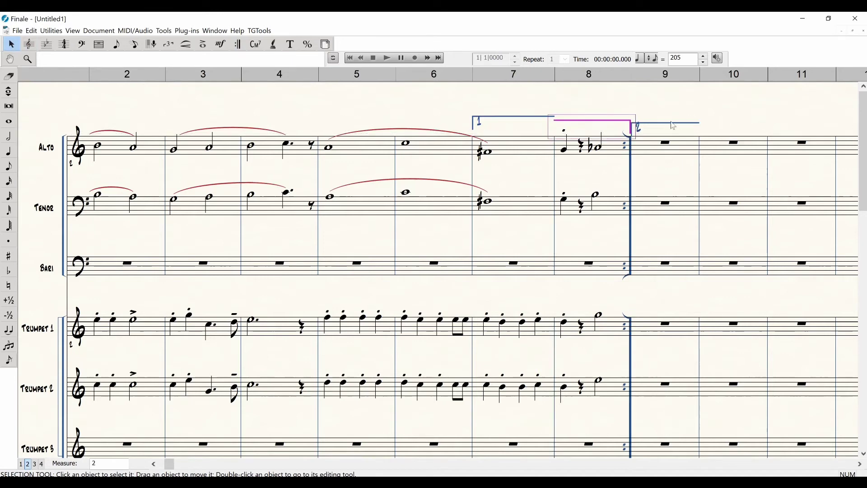
pyautogui.moveTo(676, 126); pyautogui.dragTo(676, 112)
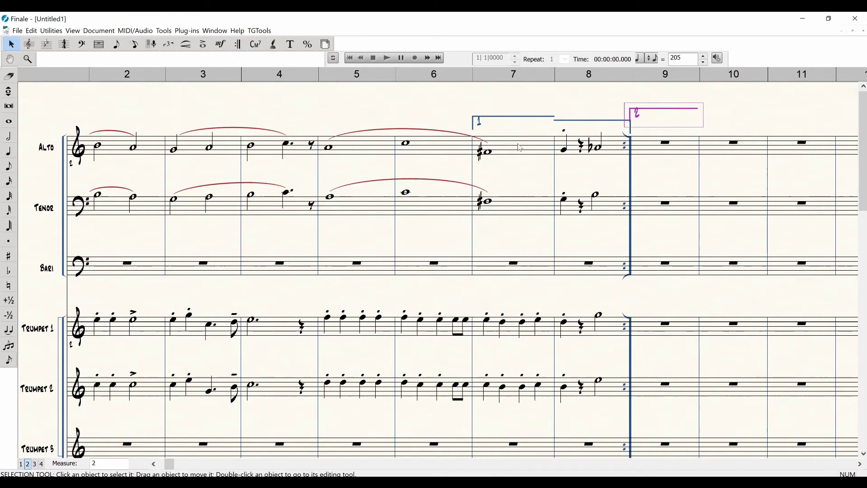
# Align the ending brackets across measures 7 to 9 with the Repeat tool, and clear the selection
pyautogui.click(240, 44)
pyautogui.click(523, 142)
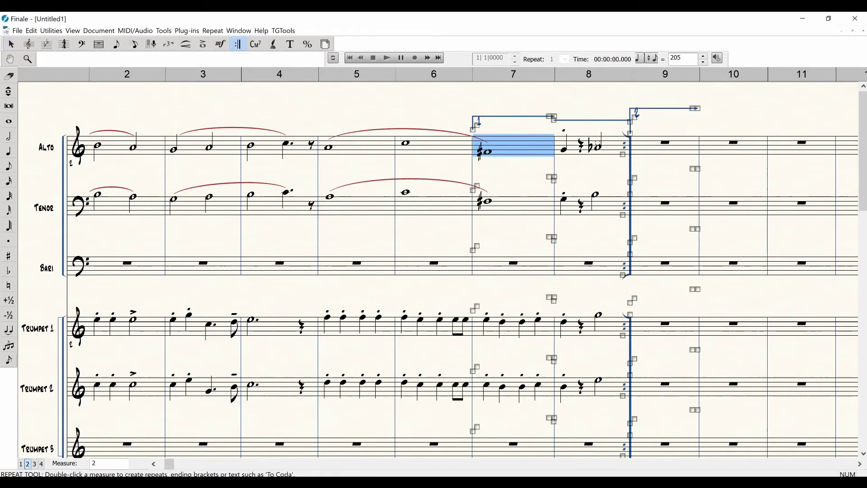
pyautogui.keyDown('shift'); pyautogui.click(680, 141); pyautogui.keyUp('shift')
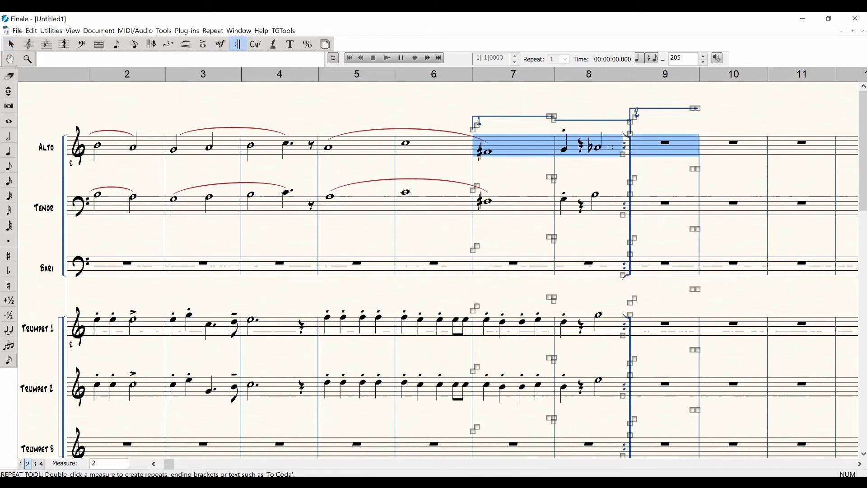
pyautogui.rightClick(524, 149)
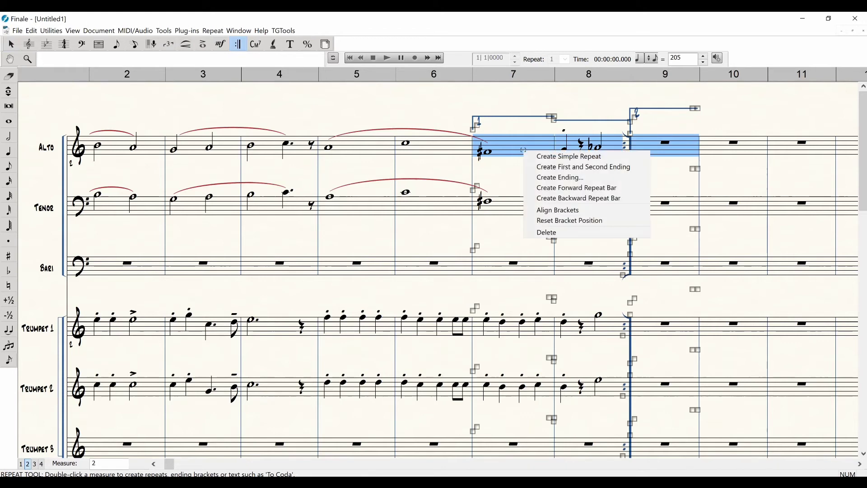
pyautogui.click(564, 211)
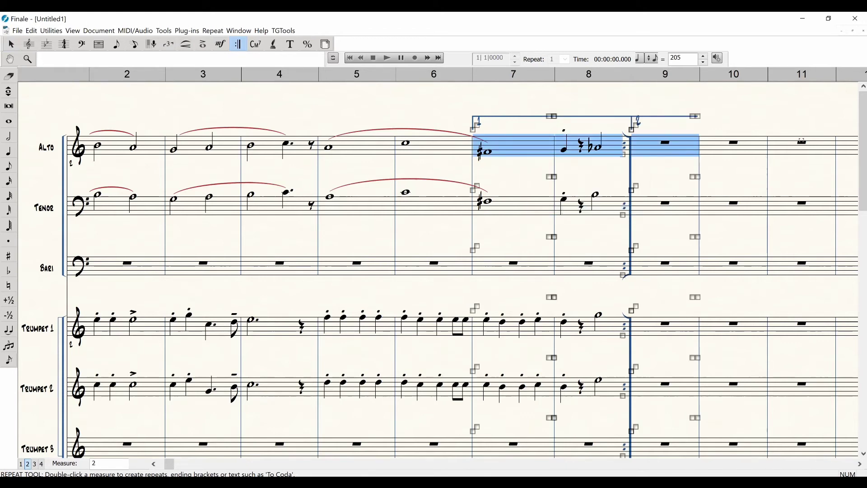
pyautogui.click(808, 126)
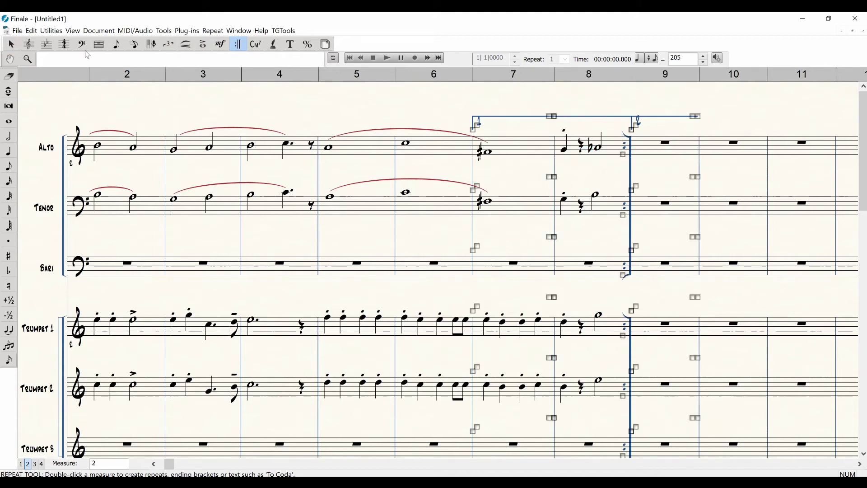
pyautogui.click(12, 43)
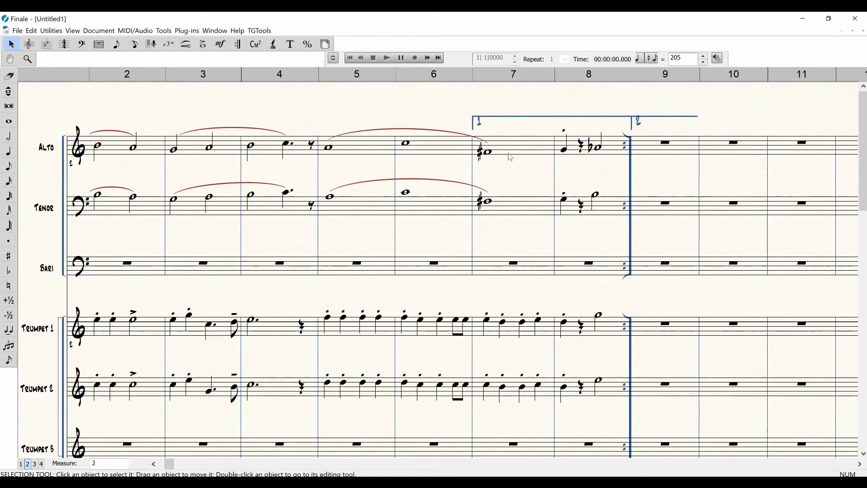
pyautogui.click(238, 44)
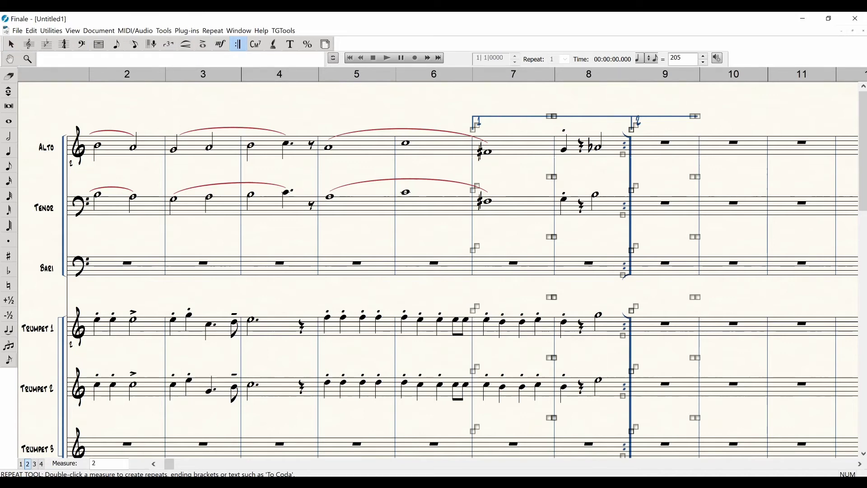
# Enter quarter notes G, G, F, D in Trumpet 1 measure 9 and a whole note C in measure 10 with Speedy Entry
pyautogui.click(860, 466)
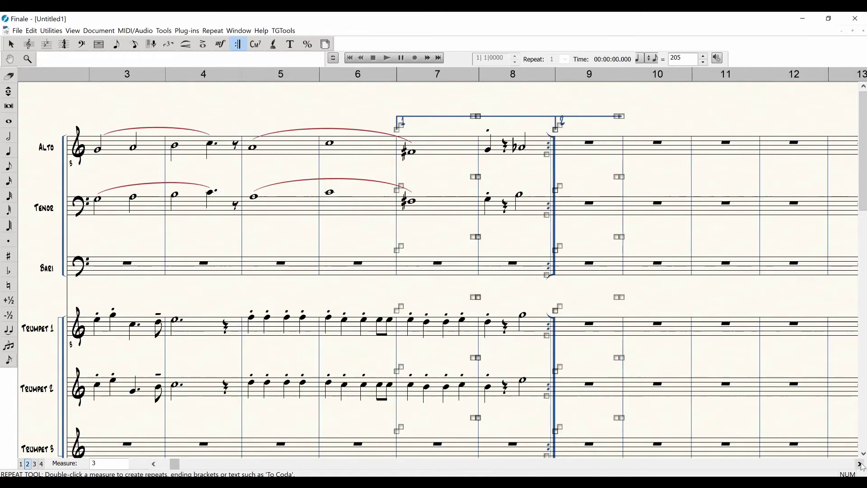
pyautogui.click(135, 44)
pyautogui.click(584, 326)
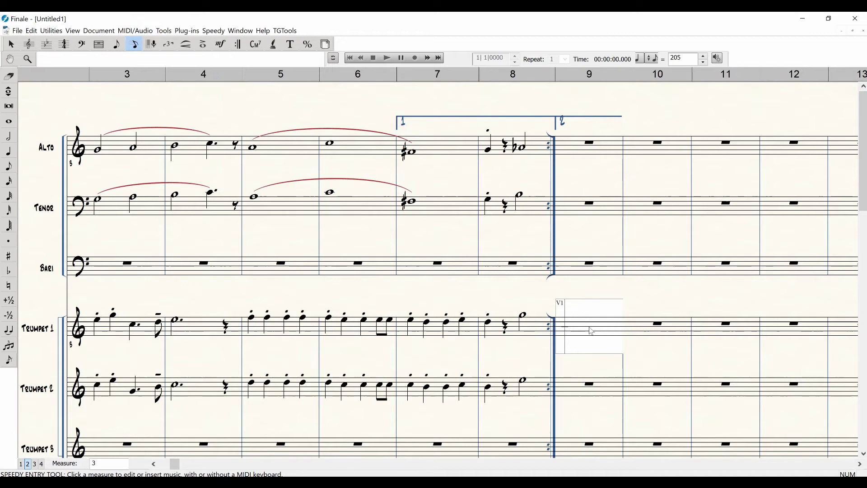
pyautogui.press('5')
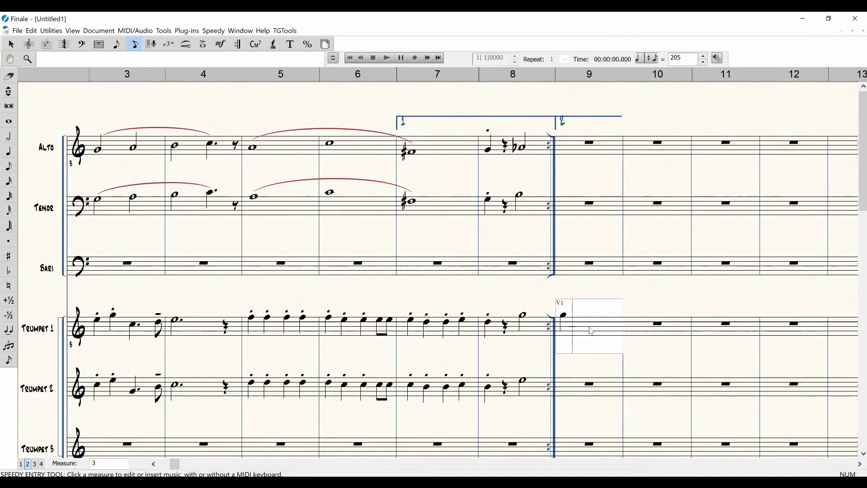
pyautogui.press('5')
pyautogui.press('5')
pyautogui.press('5')
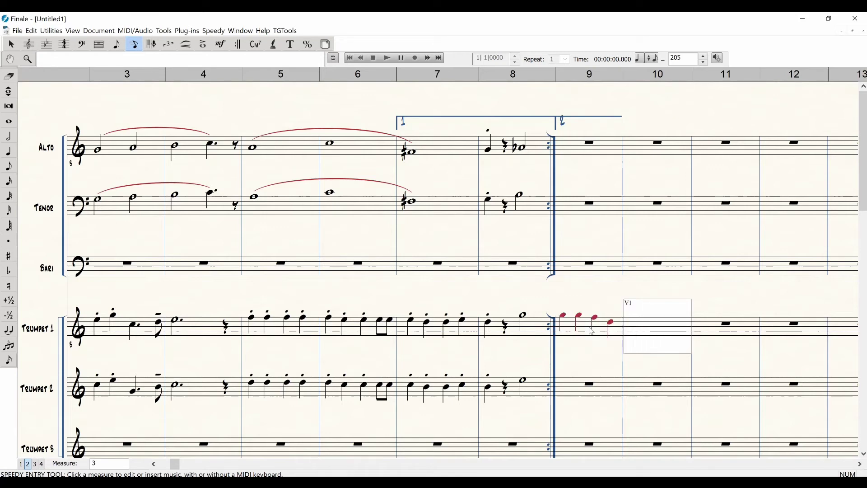
pyautogui.press('7')
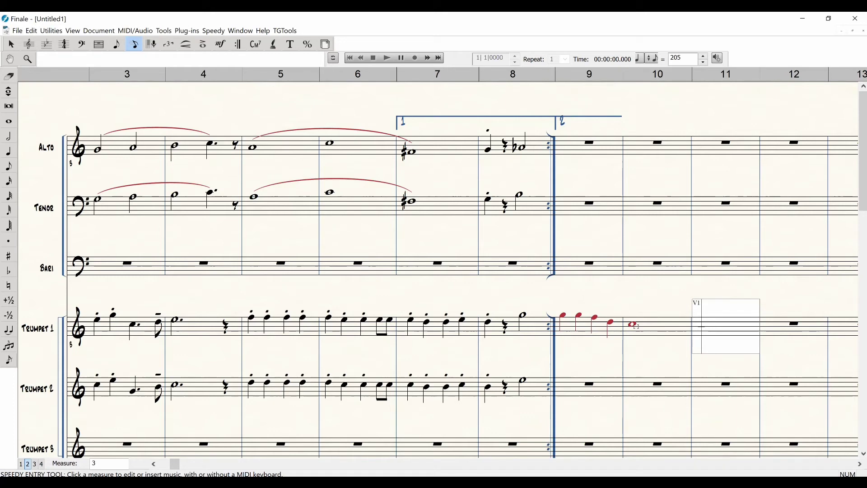
# Make layer 1 active and move the layer 2 contents of Trumpet 1 measures 9 and 10 into layer 1
pyautogui.click(21, 465)
pyautogui.click(11, 45)
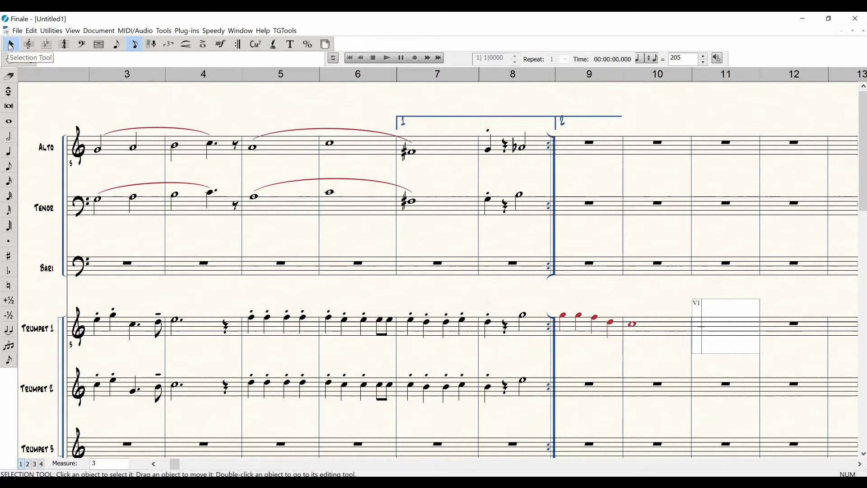
pyautogui.click(595, 333)
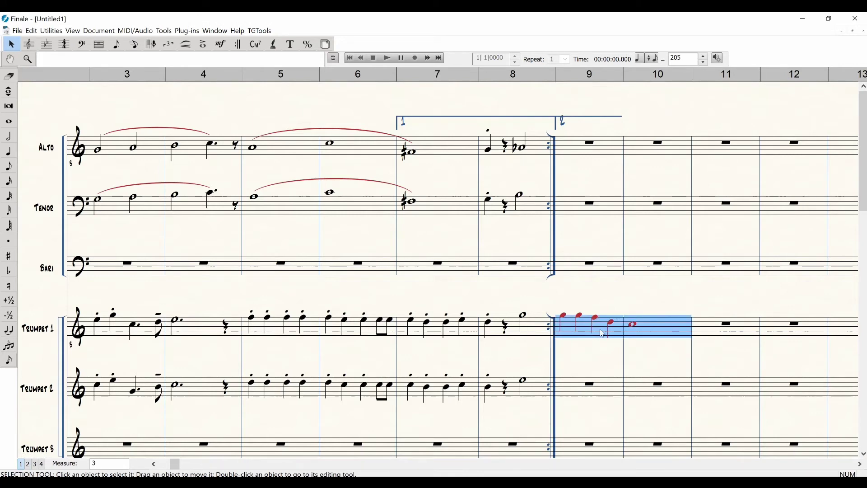
pyautogui.click(61, 32)
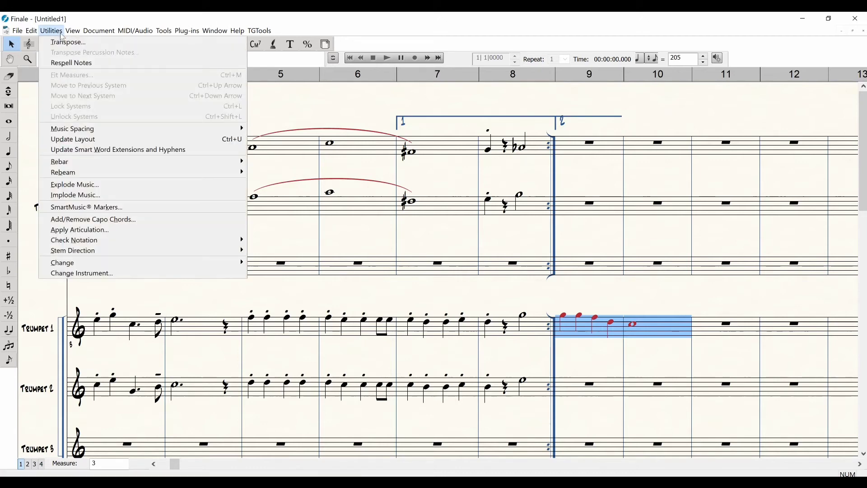
pyautogui.moveTo(36, 34)
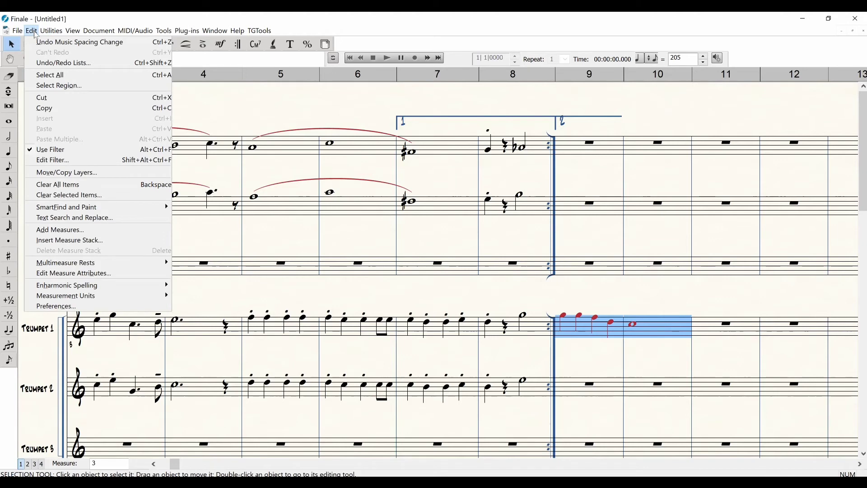
pyautogui.click(71, 173)
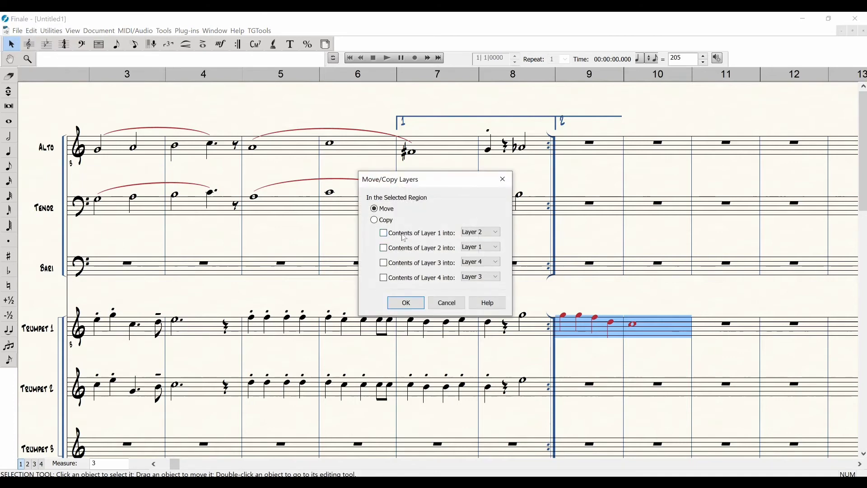
pyautogui.click(385, 248)
pyautogui.click(409, 304)
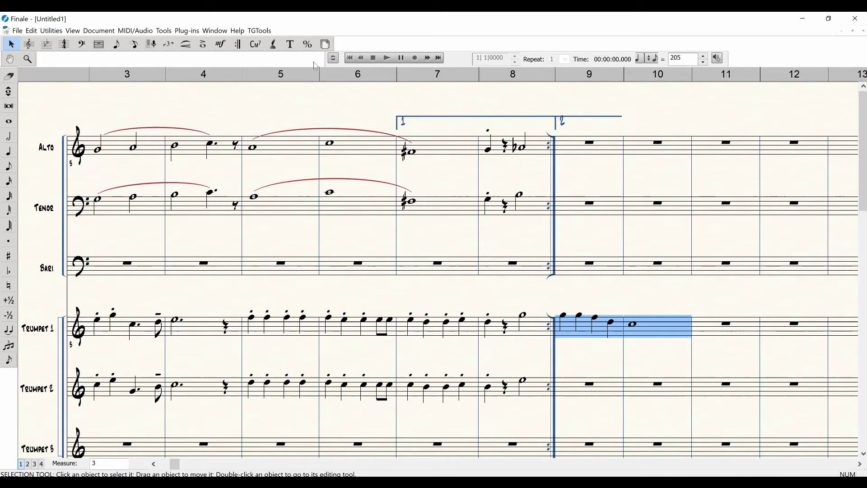
# Add staccato marks to the four quarter notes in Trumpet 1 measure 9 with the Articulation tool
pyautogui.click(203, 44)
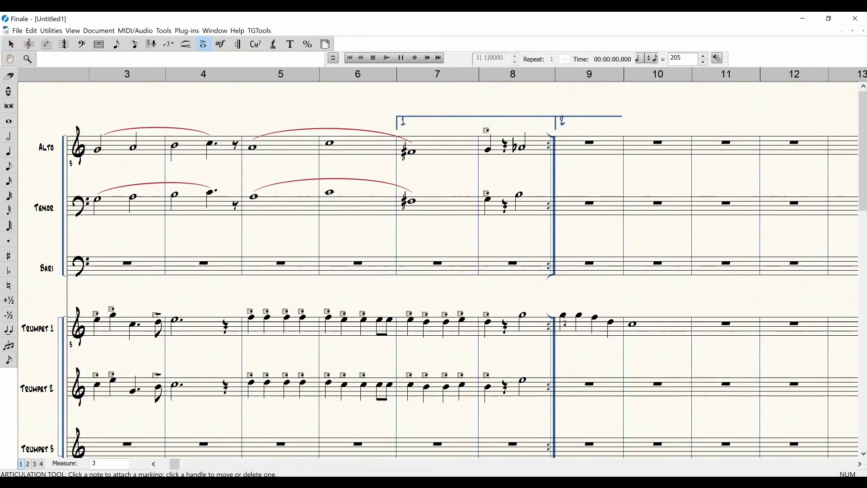
pyautogui.click(564, 319)
pyautogui.click(580, 316)
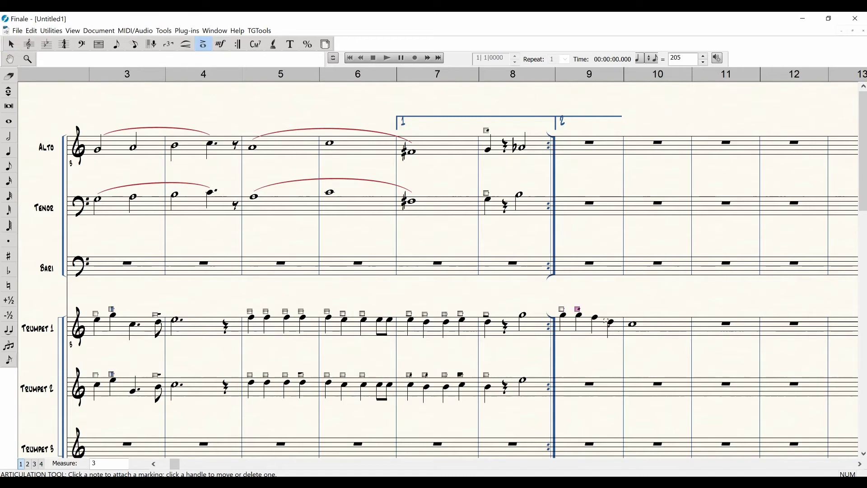
pyautogui.click(595, 318)
pyautogui.click(610, 321)
pyautogui.click(12, 45)
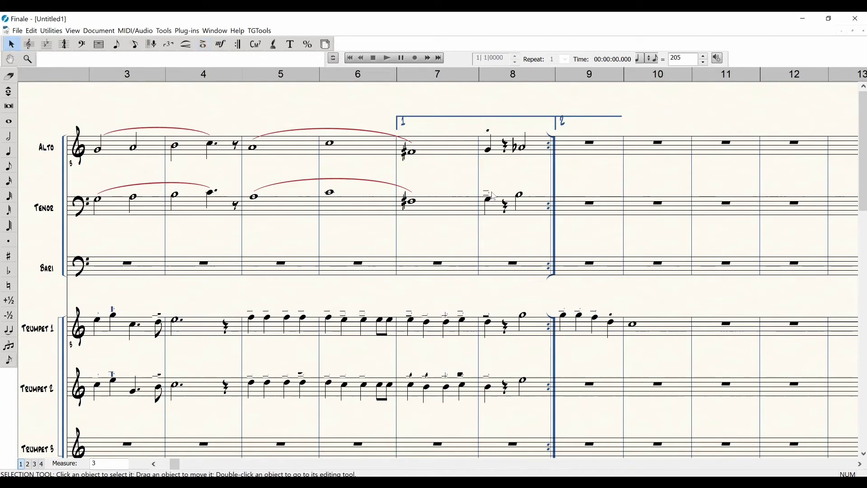
# Edit the copy filter to include notes and articulations, and copy Trumpet 1 measure 9 to the Trumpet 2 staff
pyautogui.scroll(-1, 166, 85)
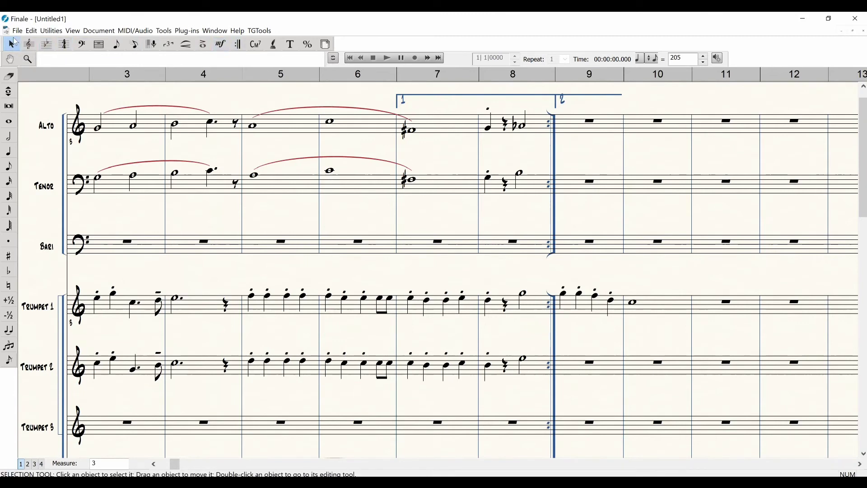
pyautogui.click(603, 313)
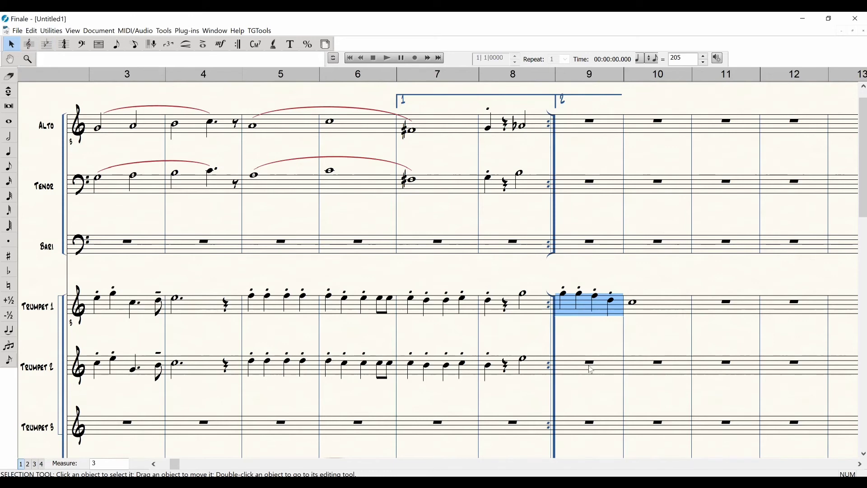
pyautogui.rightClick(587, 308)
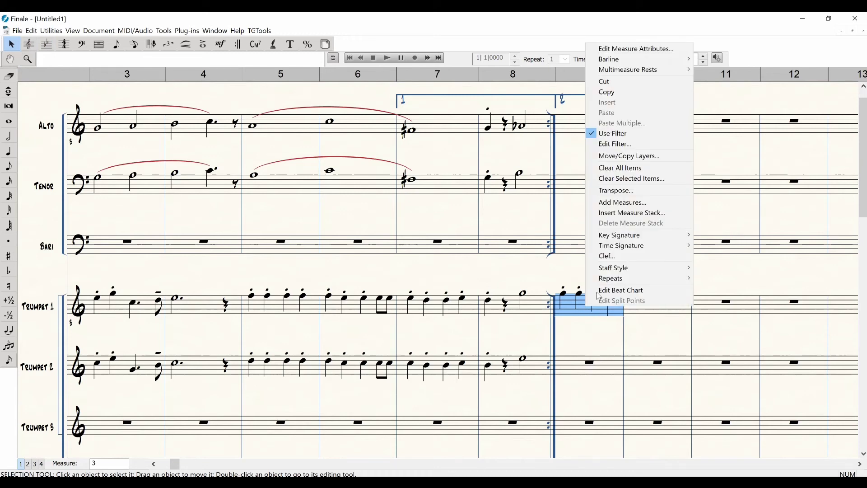
pyautogui.click(617, 144)
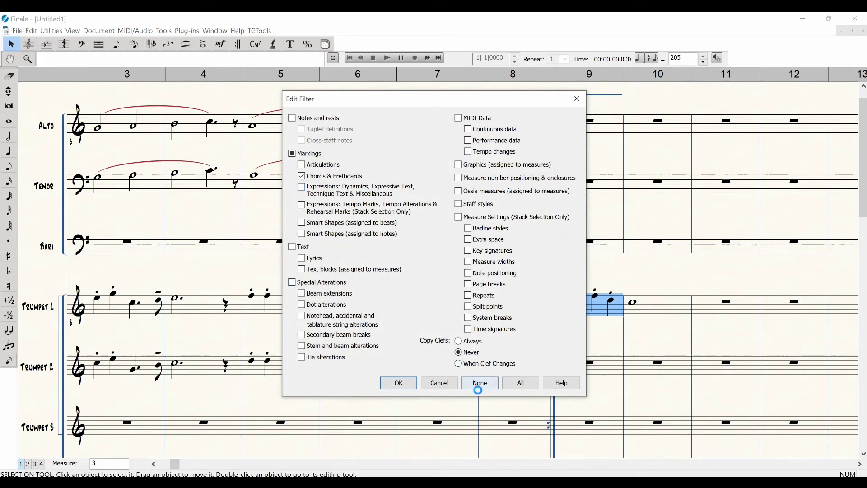
pyautogui.click(399, 383)
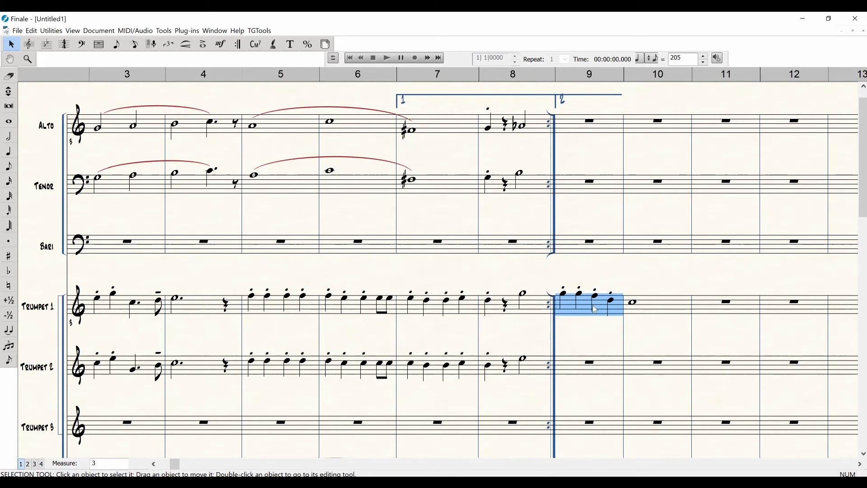
pyautogui.moveTo(585, 305); pyautogui.dragTo(563, 369)
# Change all four notes in Trumpet 2 measure 9 to B with the Repitch tool
pyautogui.click(9, 92)
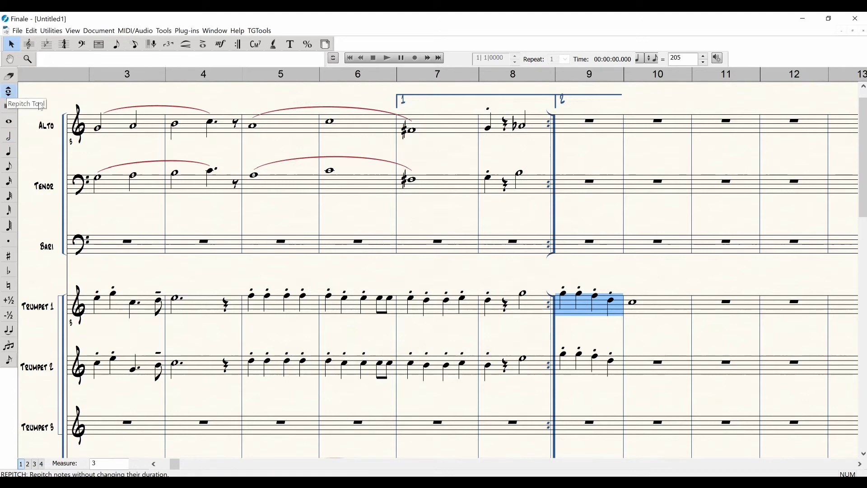
pyautogui.click(10, 93)
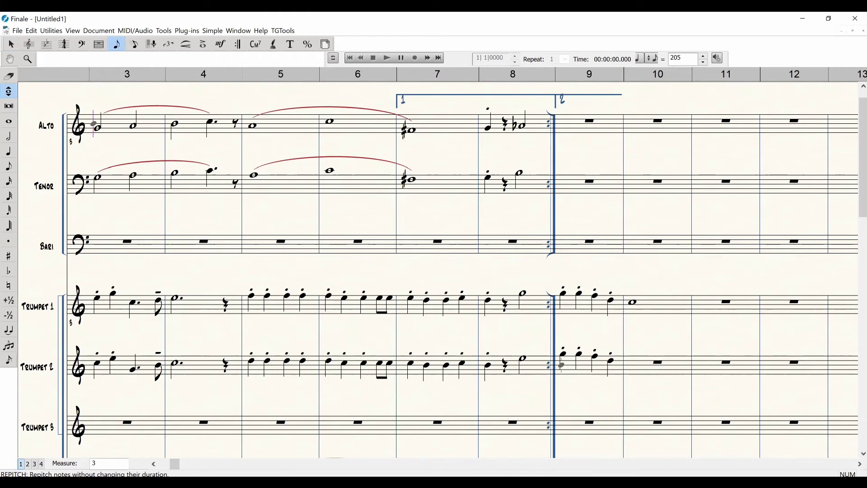
pyautogui.click(564, 353)
pyautogui.press('b')
pyautogui.press('b')
pyautogui.press('b')
pyautogui.press('b')
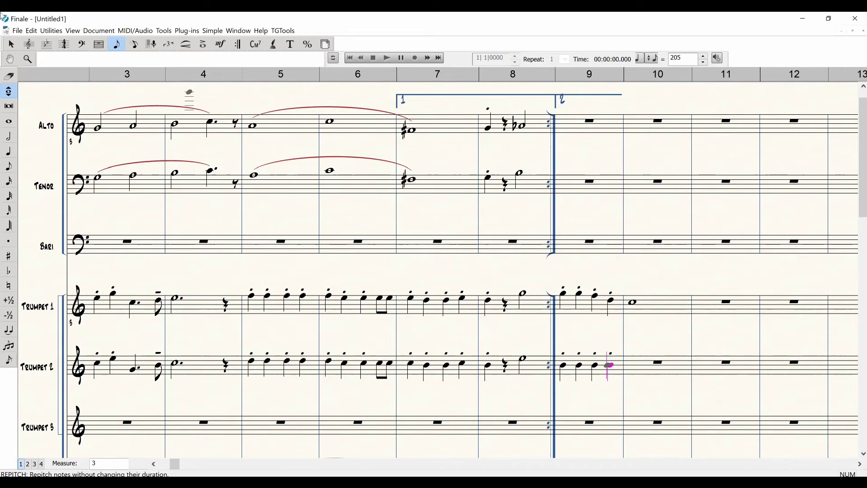
# Copy the whole note in Trumpet 1 measure 10 to the Trumpet 2 staff
pyautogui.click(12, 44)
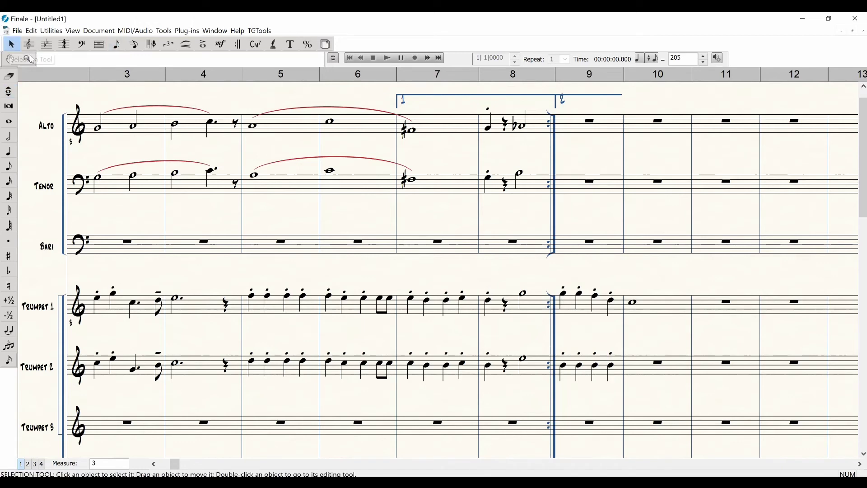
pyautogui.click(642, 305)
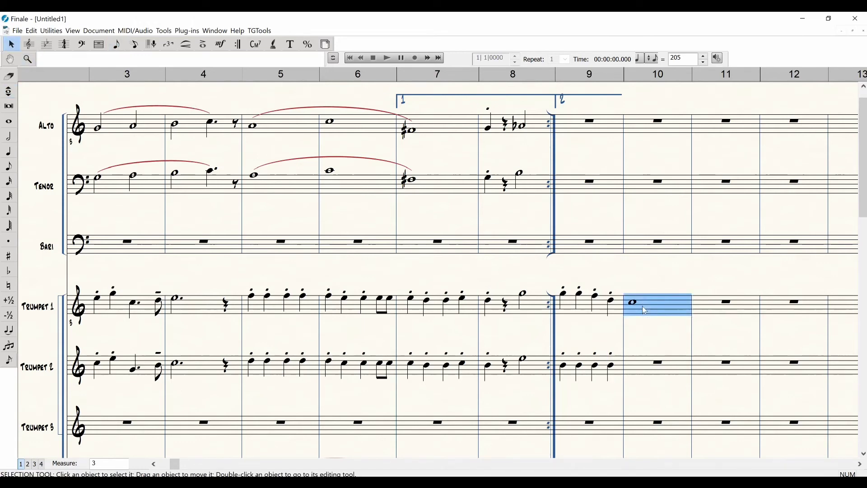
pyautogui.moveTo(645, 311); pyautogui.dragTo(634, 356)
# Copy Trumpet 2 measure 9 to the Trombone staff and transpose the copied notes down an octave
pyautogui.scroll(-1, 655, 343)
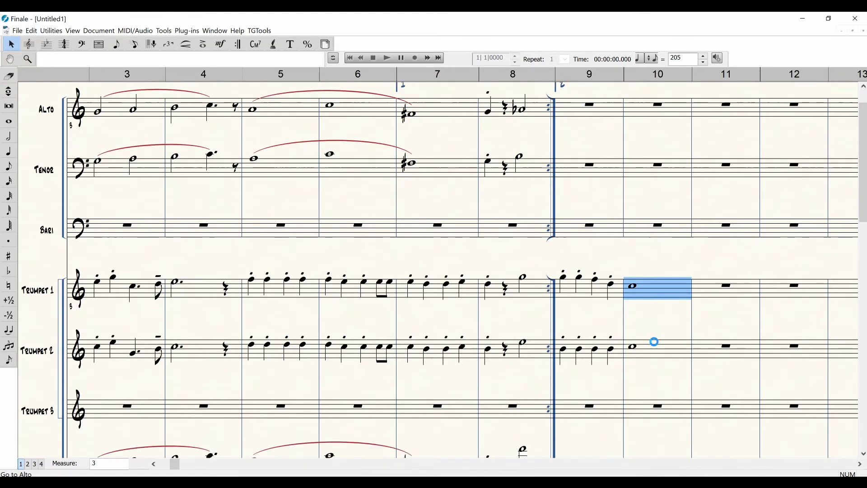
pyautogui.scroll(-1, 656, 340)
pyautogui.scroll(-2, 658, 338)
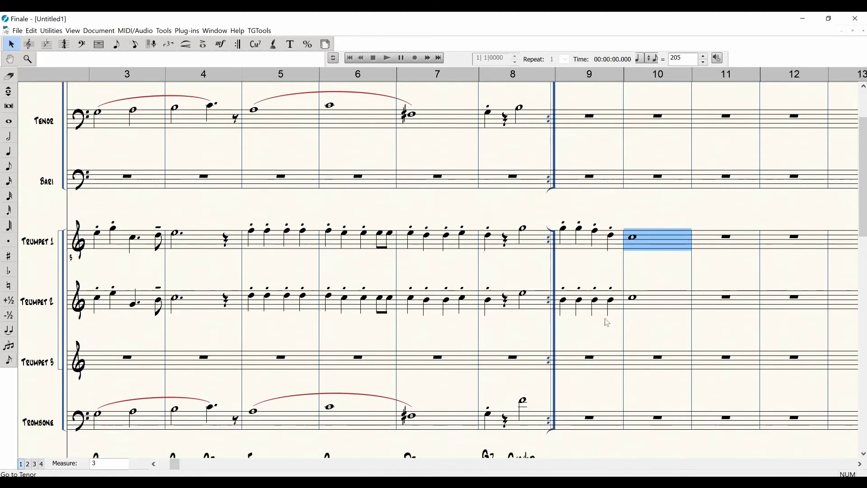
pyautogui.click(600, 308)
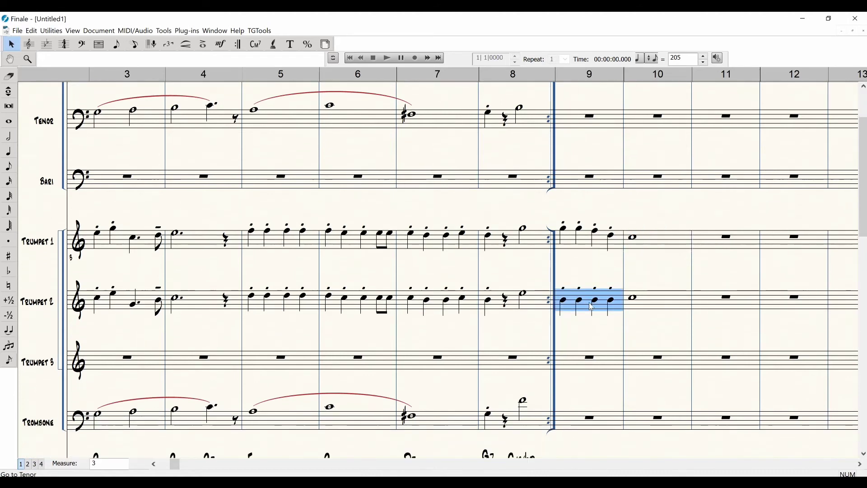
pyautogui.moveTo(591, 307); pyautogui.dragTo(593, 440)
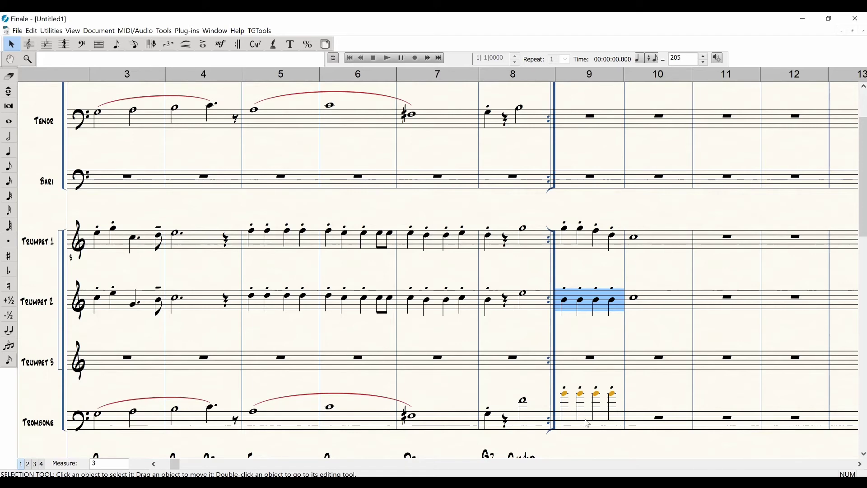
pyautogui.click(588, 425)
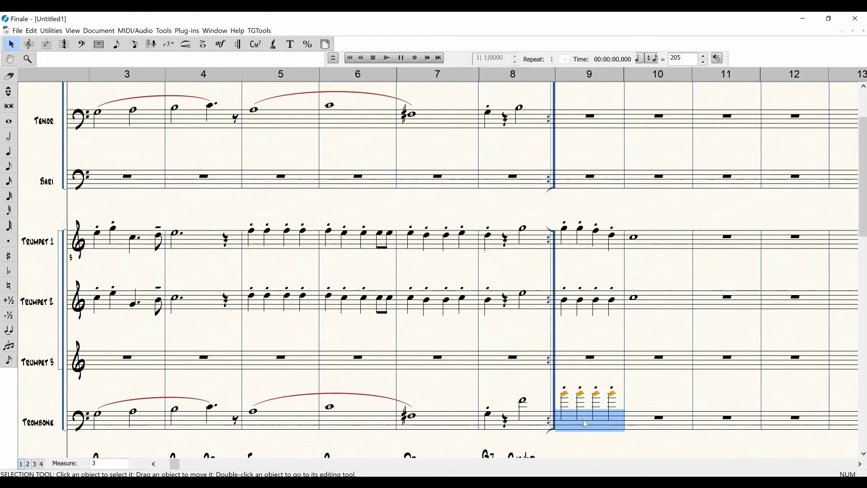
pyautogui.hotkey('ctrl', 'Down')
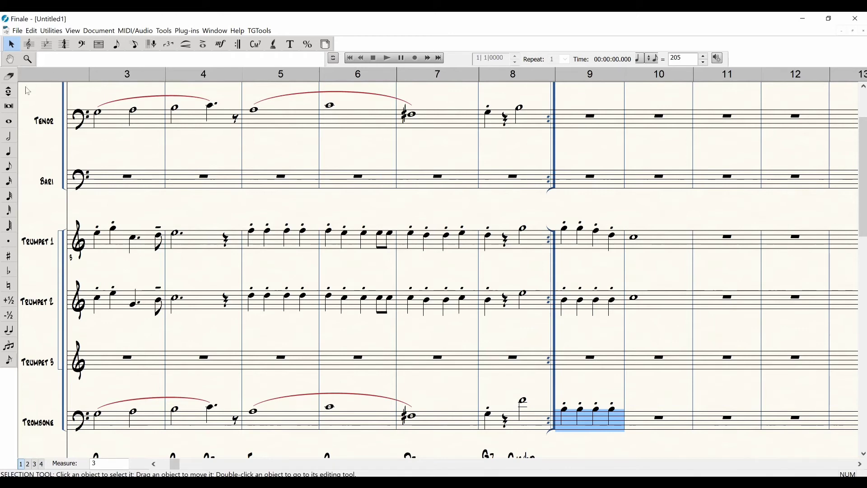
# Change the first note of Trombone measure 9 to the D above the staff with the Repitch tool
pyautogui.click(6, 107)
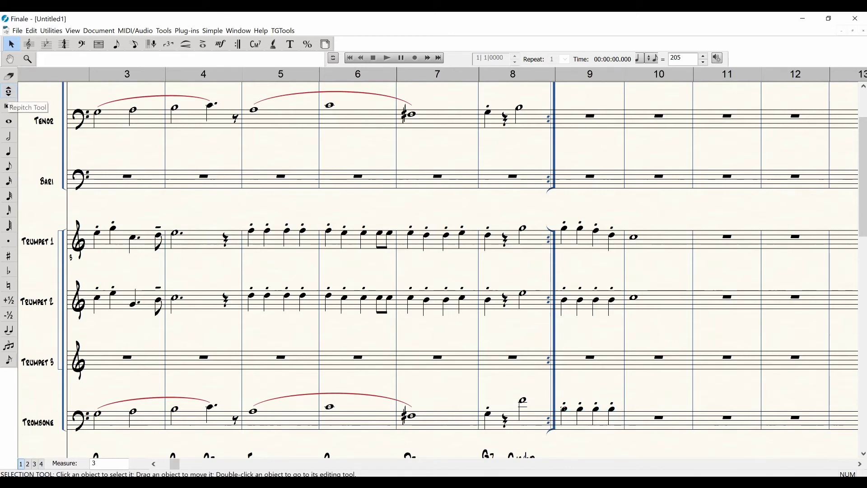
pyautogui.click(7, 106)
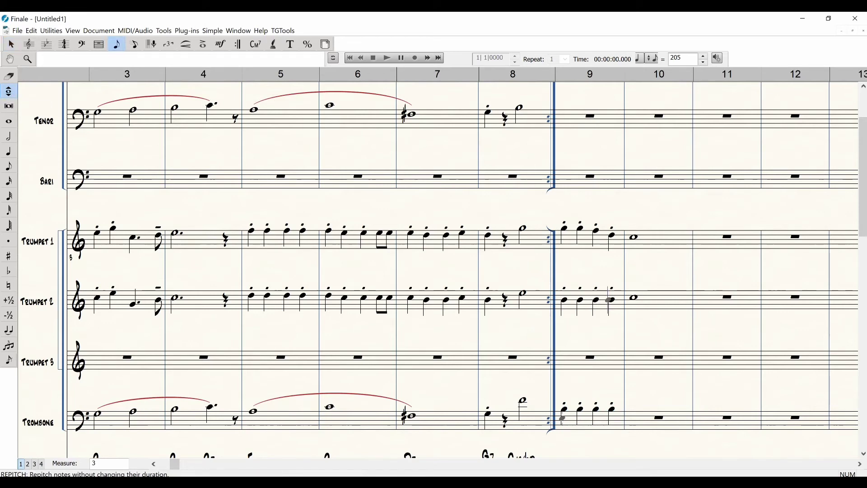
pyautogui.click(565, 422)
pyautogui.press('d')
pyautogui.hotkey('ctrl', 'z')
pyautogui.click(566, 425)
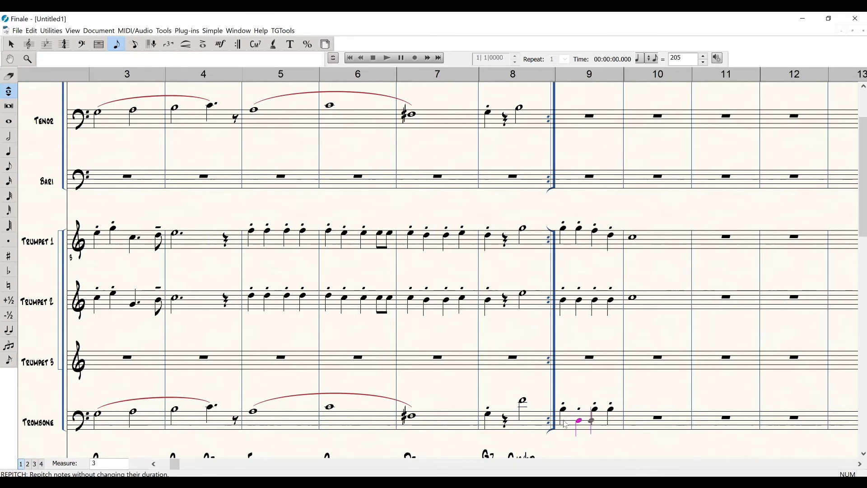
pyautogui.press('Left')
pyautogui.press('Right')
pyautogui.press('Right')
pyautogui.press('Left')
pyautogui.press('Left')
pyautogui.click(566, 423)
pyautogui.hotkey('shift', 'Up')
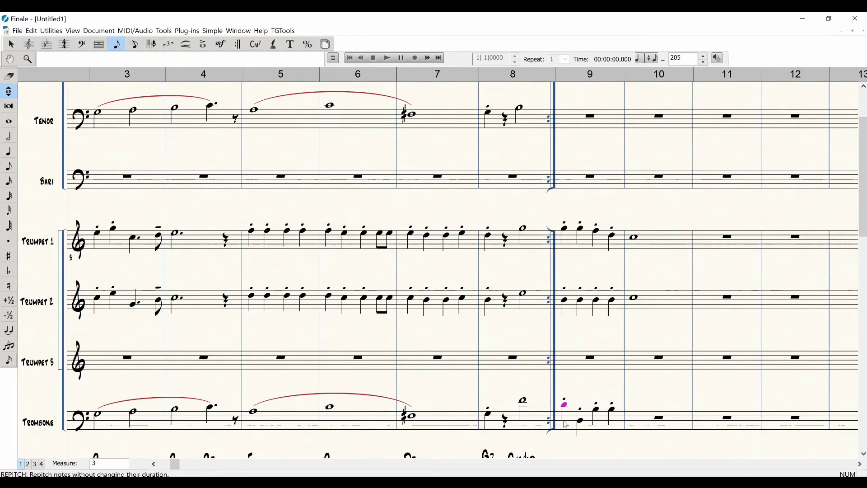
# Set the remaining three notes of Trombone measure 9 to D, D and F above the staff
pyautogui.press('Right')
pyautogui.hotkey('shift', 'Up')
pyautogui.press('Right')
pyautogui.hotkey('shift', 'Up')
pyautogui.press('Right')
pyautogui.hotkey('shift', 'Up')
# Copy the Trumpet 2 whole note in measure 10 to the Trombone staff and repitch it to E above the staff
pyautogui.click(11, 44)
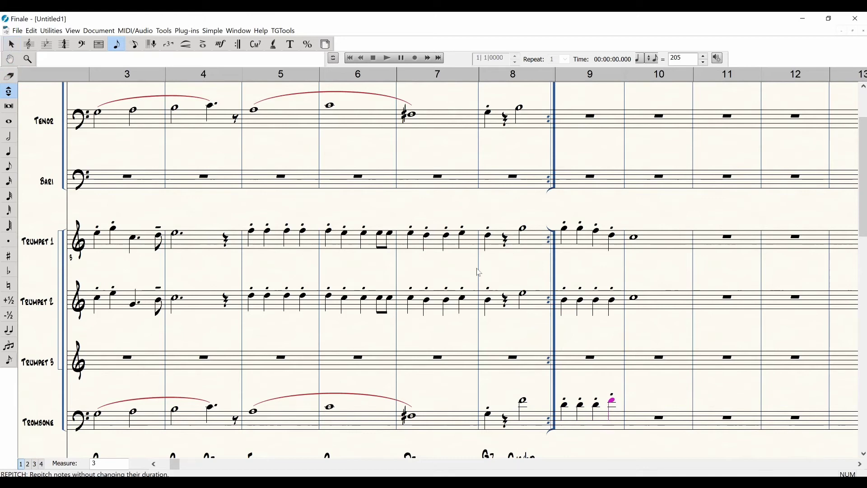
pyautogui.click(639, 306)
pyautogui.moveTo(639, 305); pyautogui.dragTo(646, 437)
pyautogui.click(644, 424)
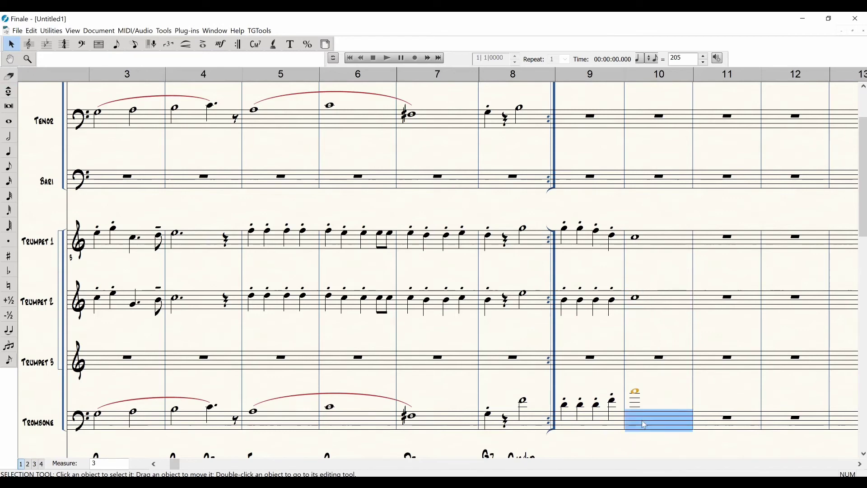
pyautogui.click(8, 92)
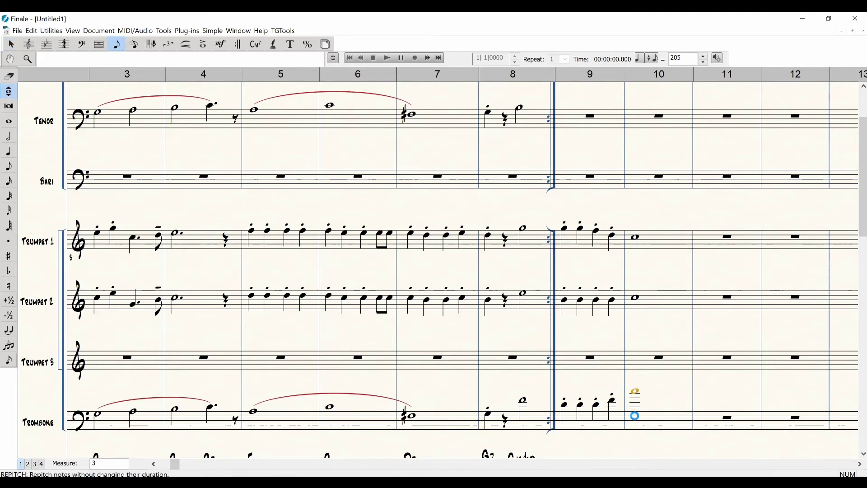
pyautogui.press('e')
pyautogui.press('Escape')
# Play back the new ending from measure 9 and stop the playback
pyautogui.press('space')
pyautogui.click(587, 247)
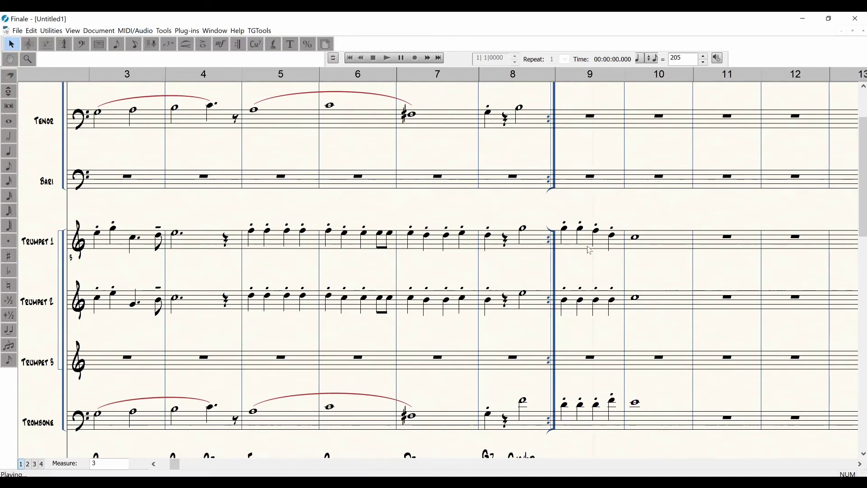
pyautogui.press('space')
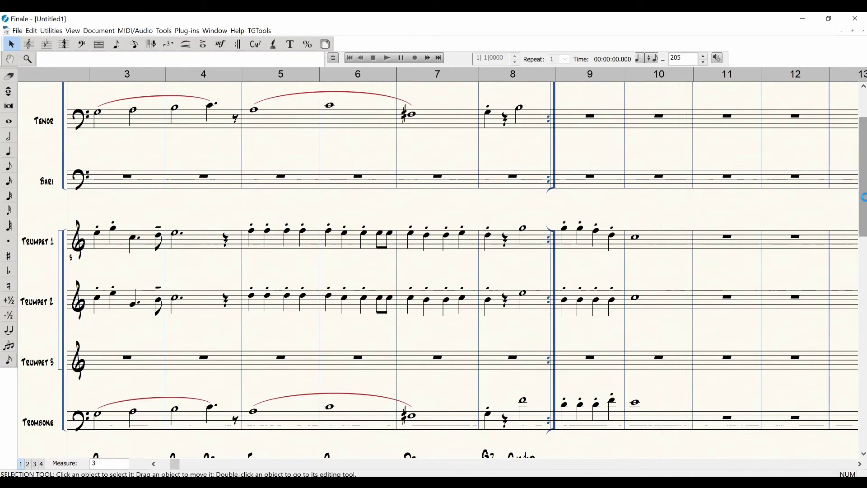
# Set the barline at the end of measure 10 to Final with the Measure tool
pyautogui.moveTo(863, 213); pyautogui.dragTo(864, 143)
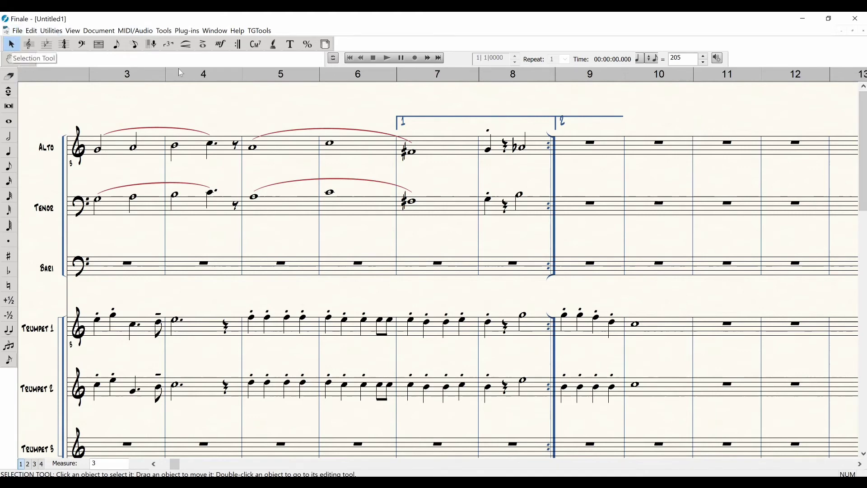
pyautogui.click(675, 149)
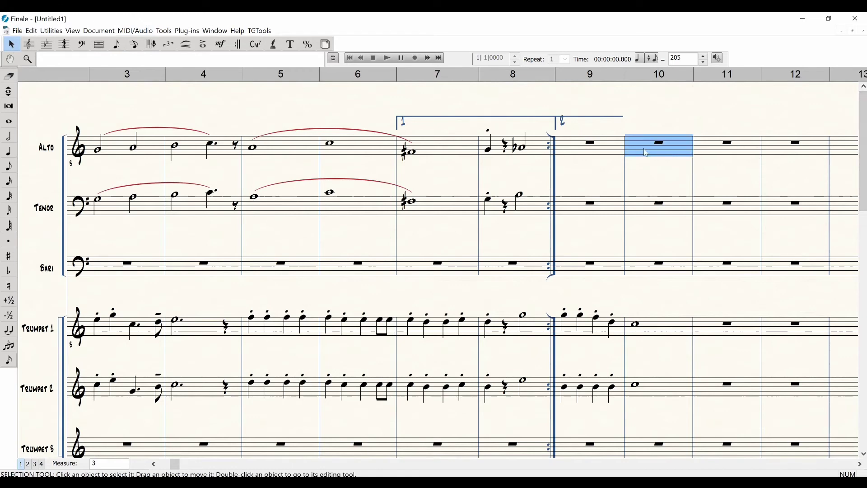
pyautogui.click(99, 44)
pyautogui.rightClick(671, 148)
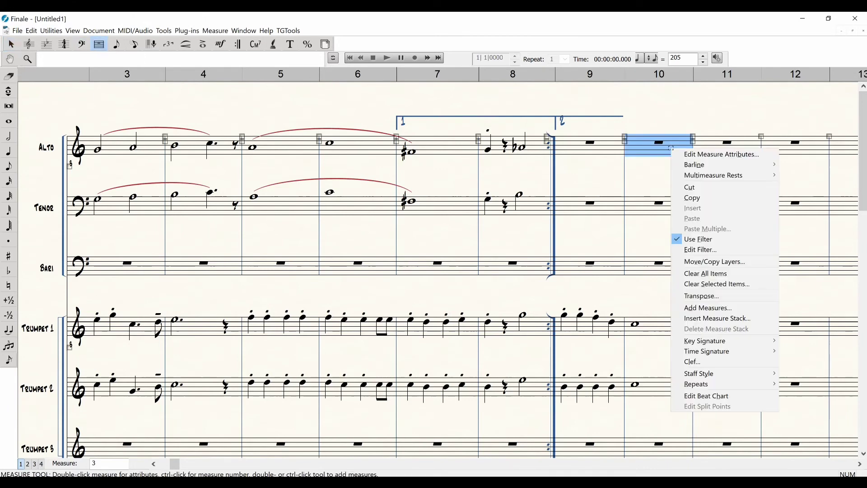
pyautogui.moveTo(704, 165)
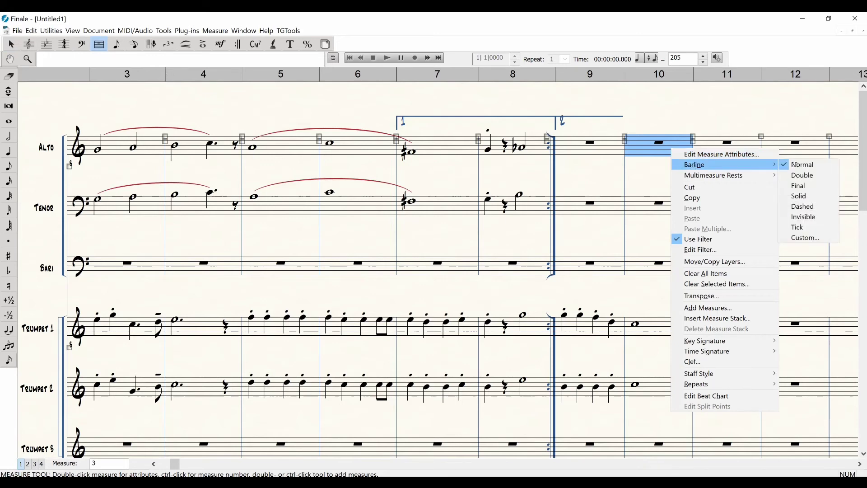
pyautogui.click(808, 185)
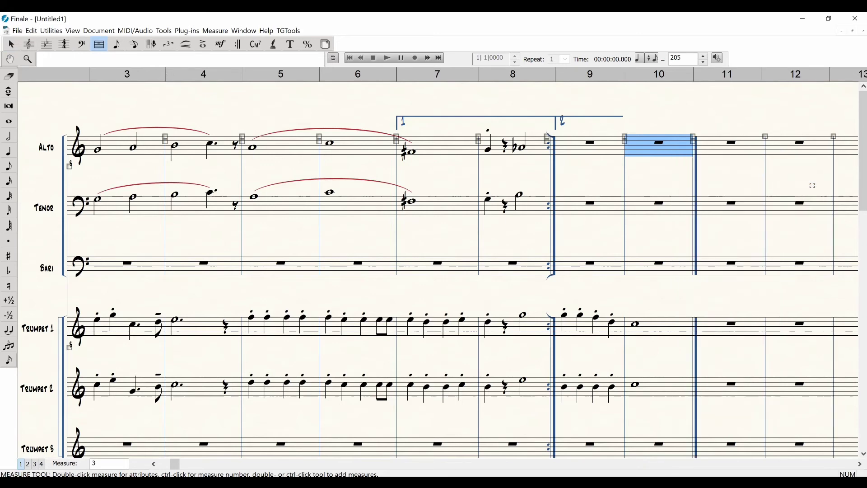
# Delete all empty measures from measure 11 through the end of the score
pyautogui.click(12, 45)
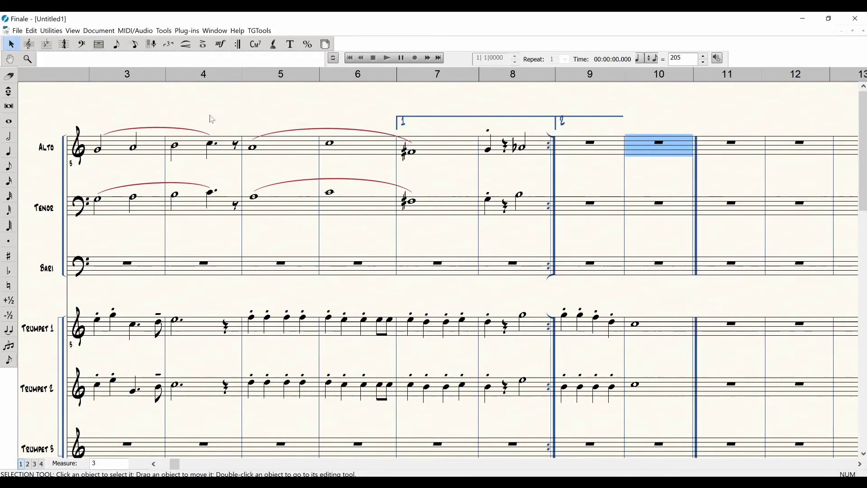
pyautogui.doubleClick(729, 155)
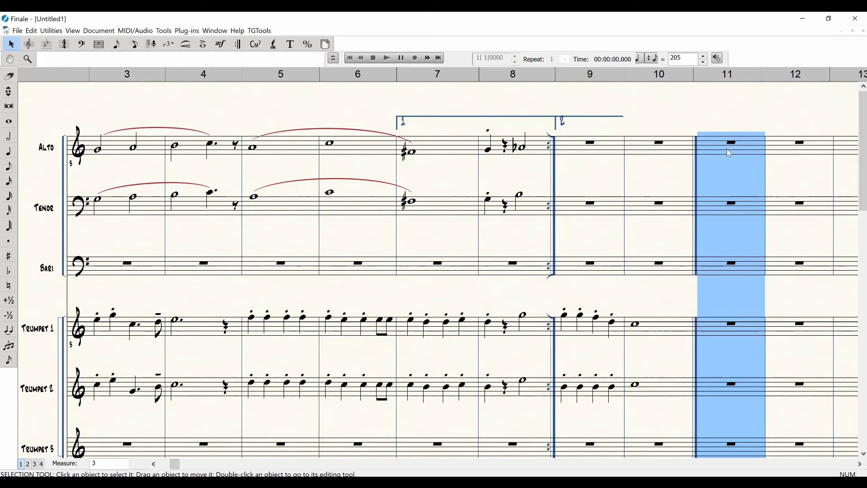
pyautogui.hotkey('shift', 'Right')
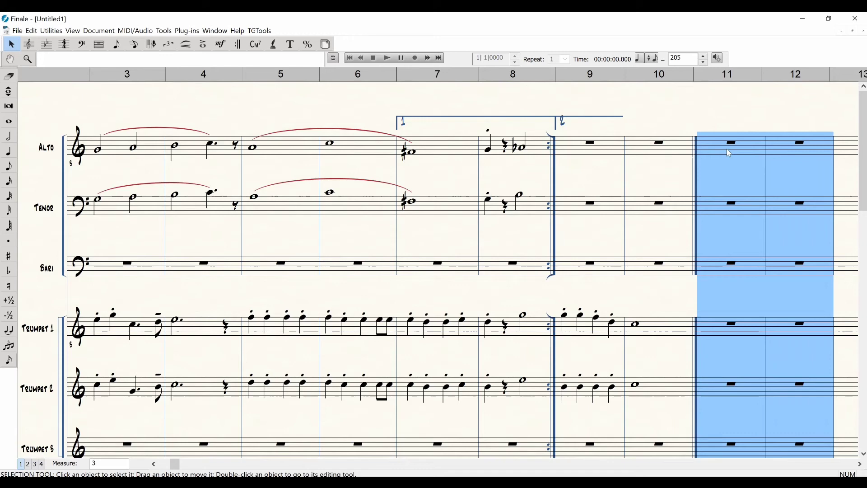
pyautogui.hotkey('shift', 'Right')
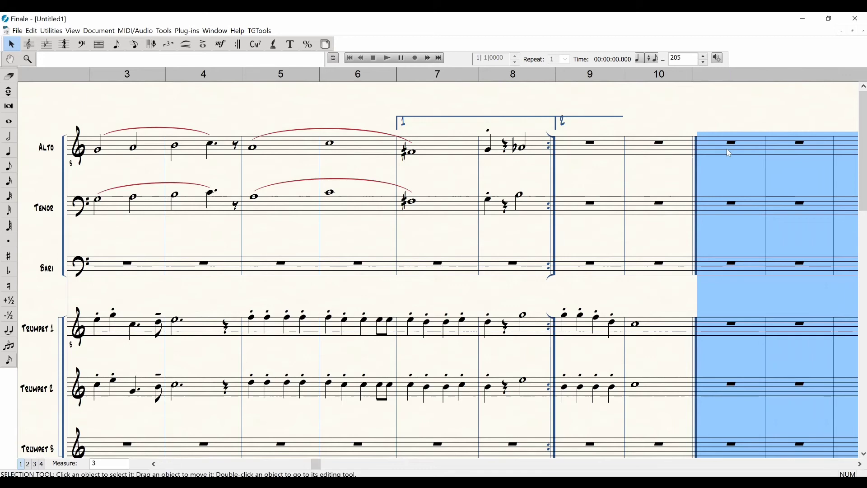
pyautogui.press('Delete')
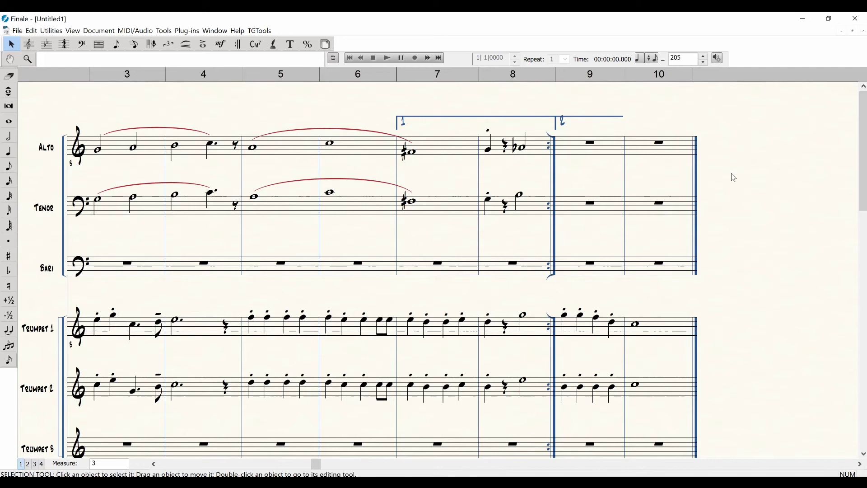
# Enter half notes D and B below the staff in Alto measure 9 and a whole-note middle C in measure 10
pyautogui.click(135, 44)
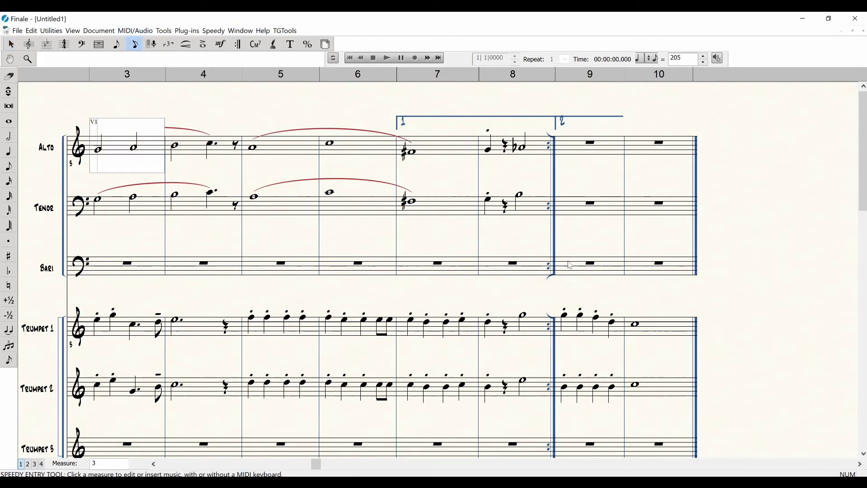
pyautogui.click(574, 153)
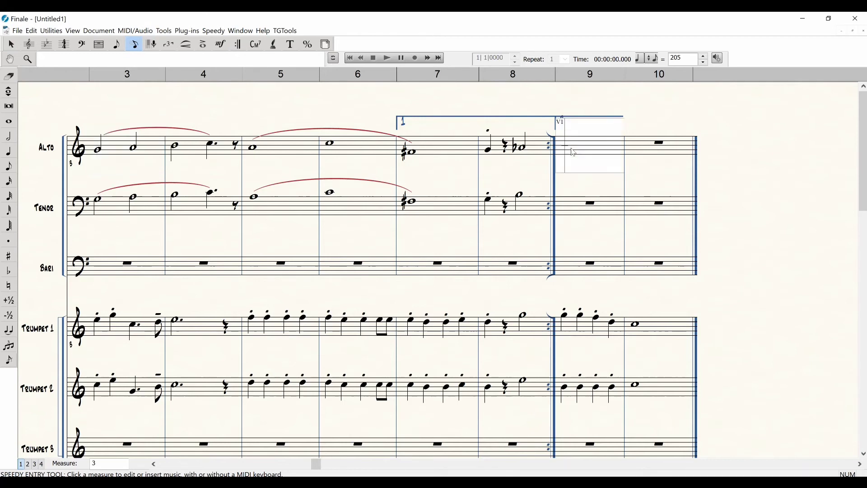
pyautogui.press('5')
pyautogui.press('5')
pyautogui.press('7')
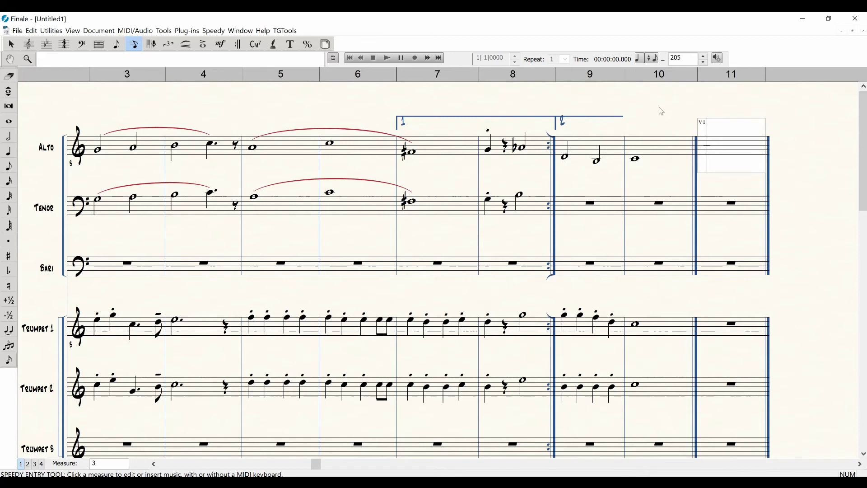
pyautogui.press('Escape')
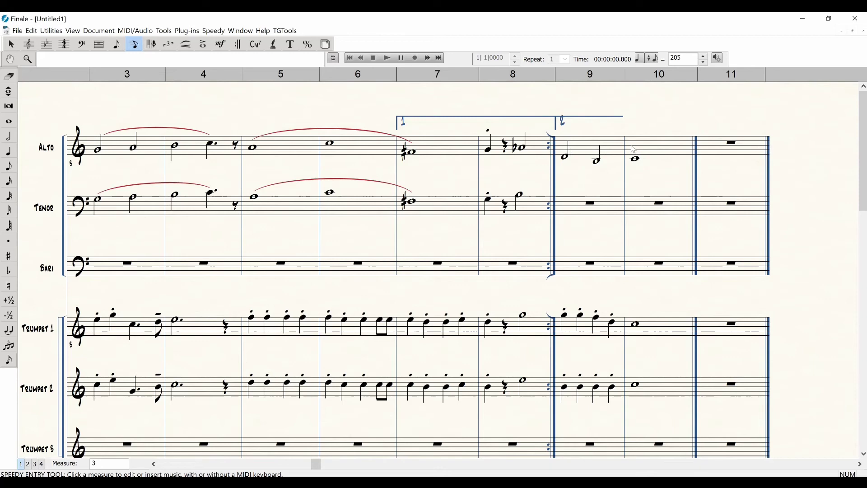
# Delete the extra measure 11 after the final barline from all staves
pyautogui.click(11, 43)
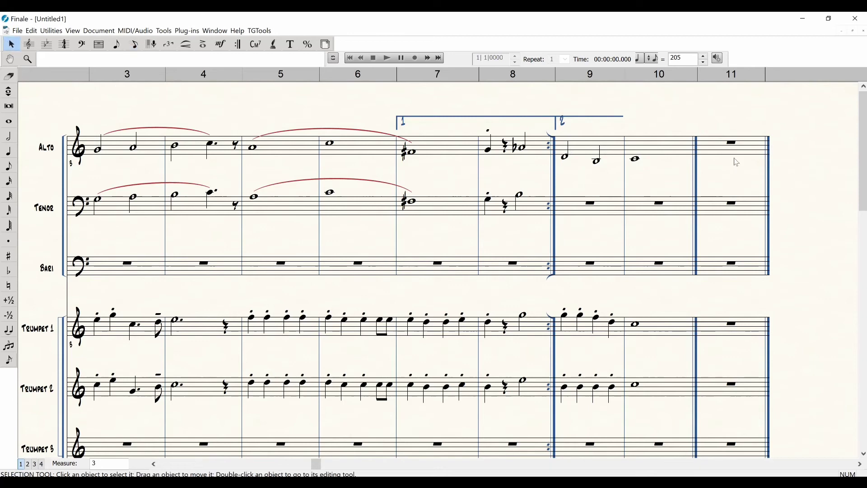
pyautogui.doubleClick(734, 155)
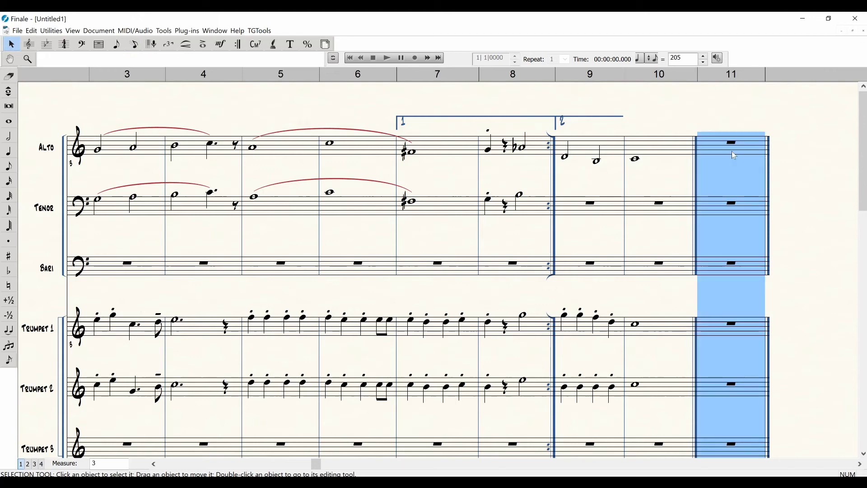
pyautogui.press('Delete')
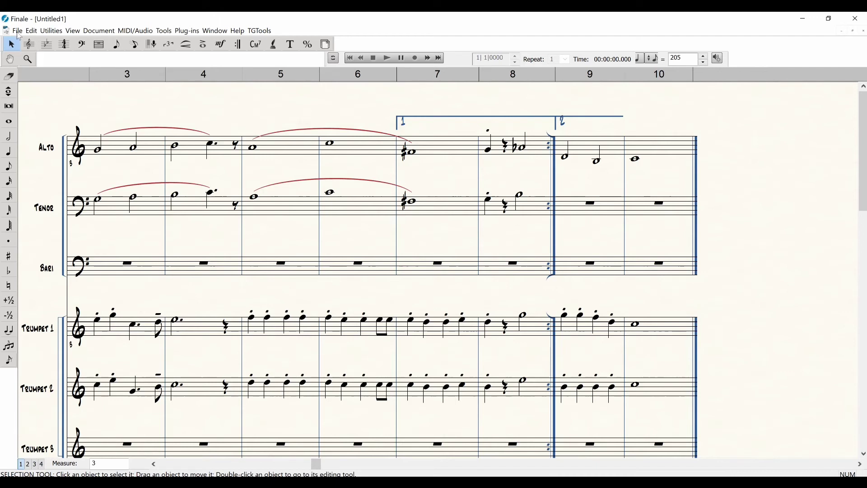
# Slur the two half notes in Alto measure 9 with the Smart Shape tool
pyautogui.click(187, 45)
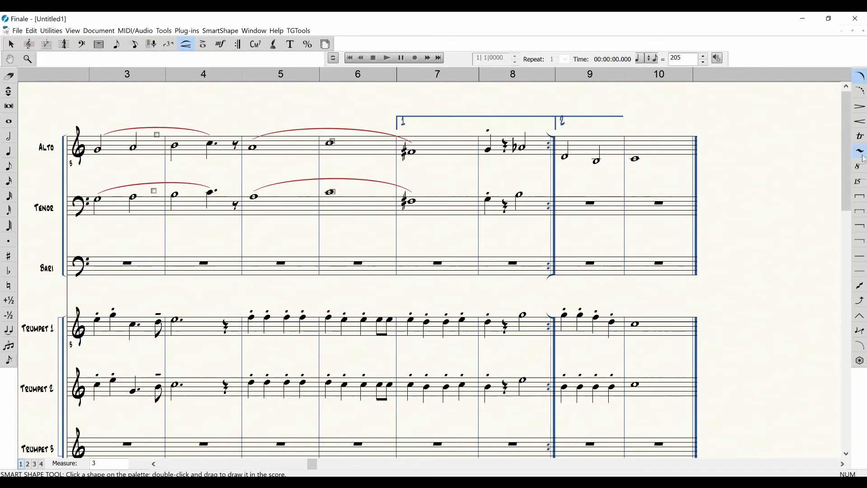
pyautogui.click(861, 137)
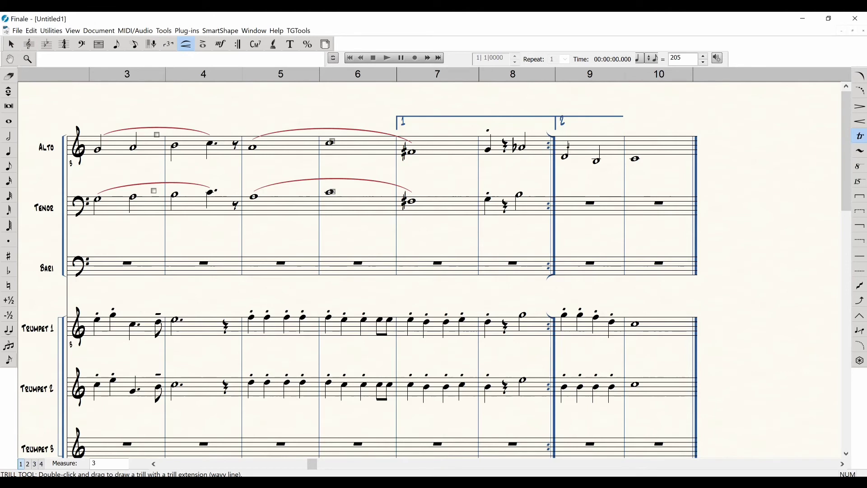
pyautogui.moveTo(565, 157); pyautogui.dragTo(597, 162)
pyautogui.click(11, 45)
# Copy Alto measures 9 and 10 to the Tenor staff and transpose the copy down an octave
pyautogui.click(611, 155)
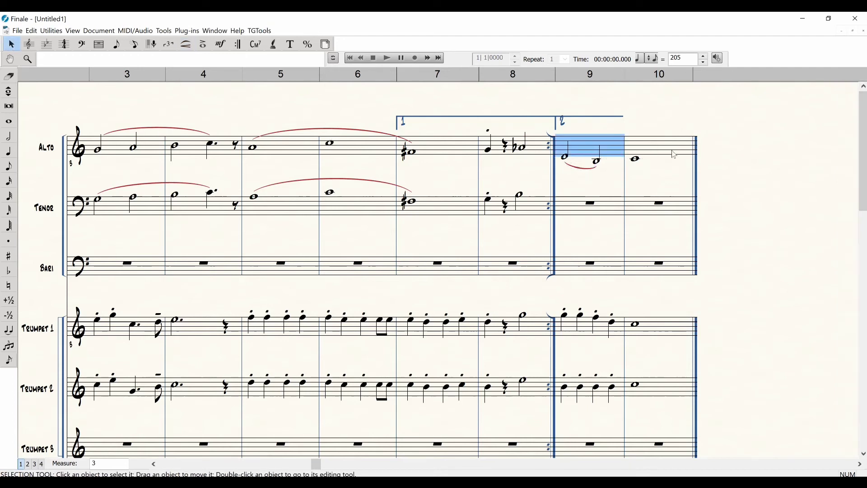
pyautogui.keyDown('shift'); pyautogui.click(654, 153); pyautogui.keyUp('shift')
pyautogui.moveTo(571, 151); pyautogui.dragTo(574, 210)
pyautogui.click(616, 212)
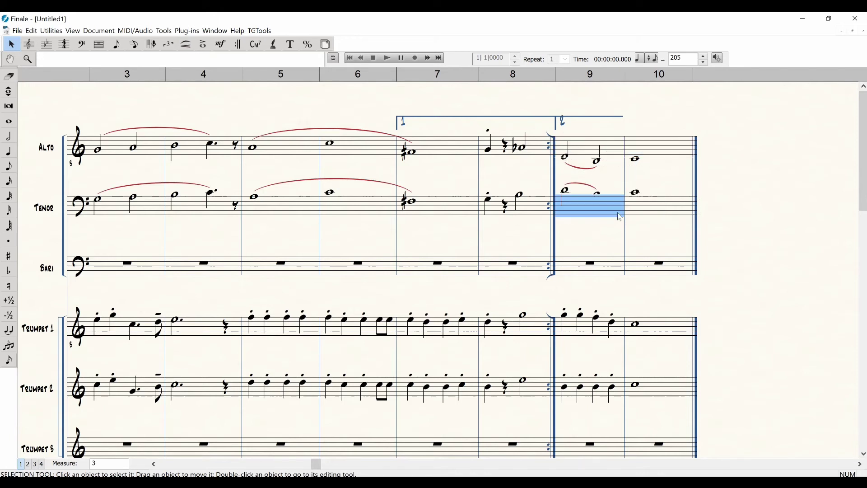
pyautogui.keyDown('shift'); pyautogui.click(653, 212); pyautogui.keyUp('shift')
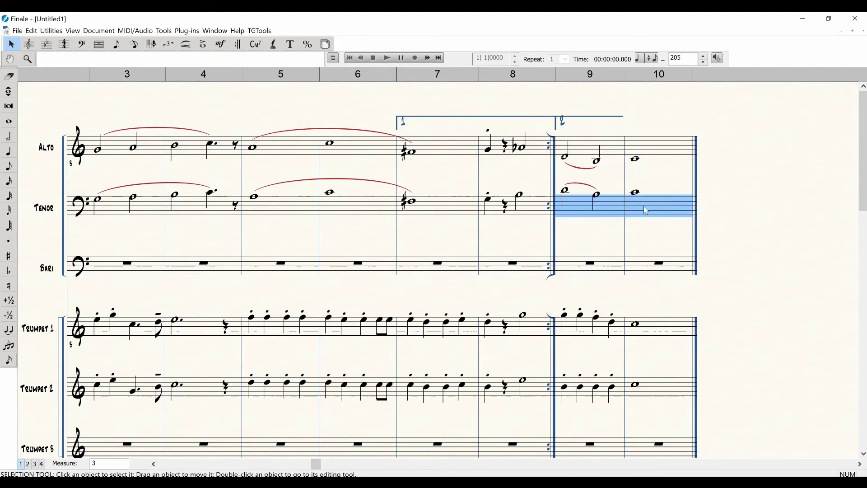
pyautogui.press('8')
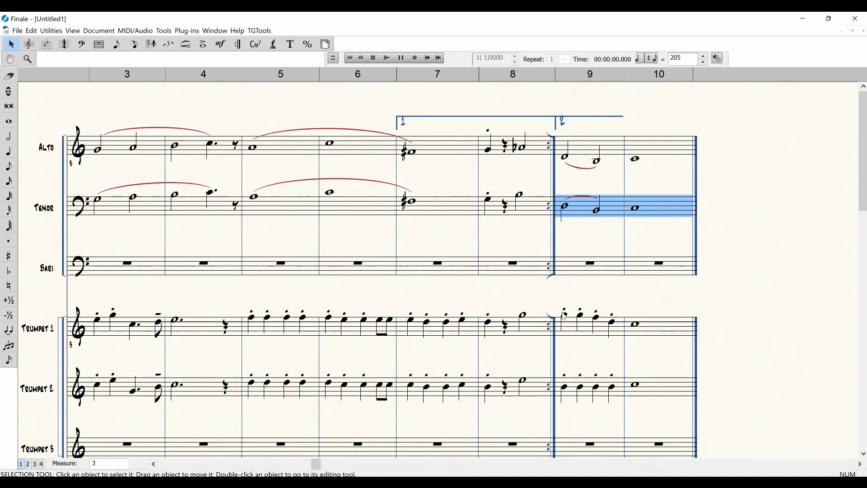
pyautogui.press('space')
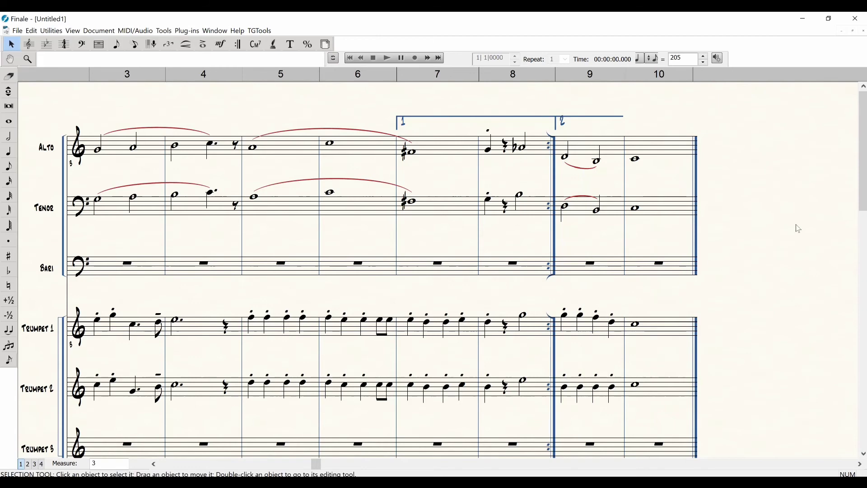
# Enter quarter rests alternating with quarter-note G-B-D-F chords in upper Piano measure 9 and a whole-note G-A-C-E chord in measure 10
pyautogui.moveTo(865, 185); pyautogui.dragTo(864, 263)
pyautogui.click(135, 44)
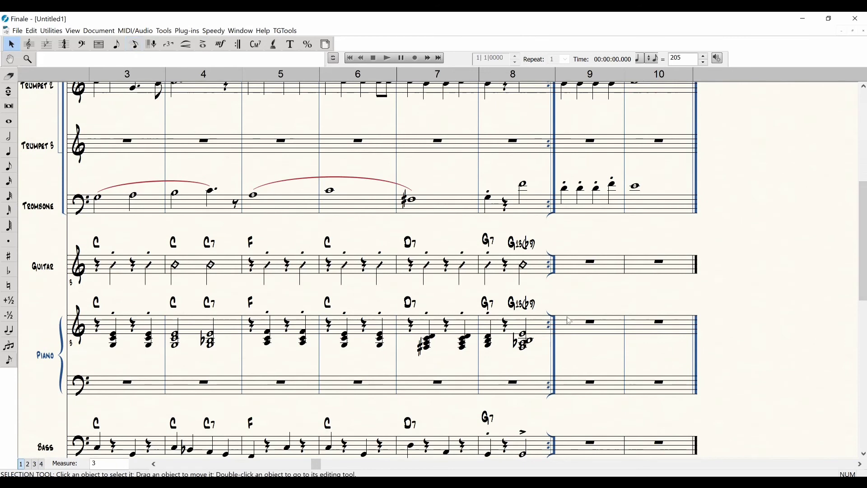
pyautogui.click(126, 142)
pyautogui.click(575, 335)
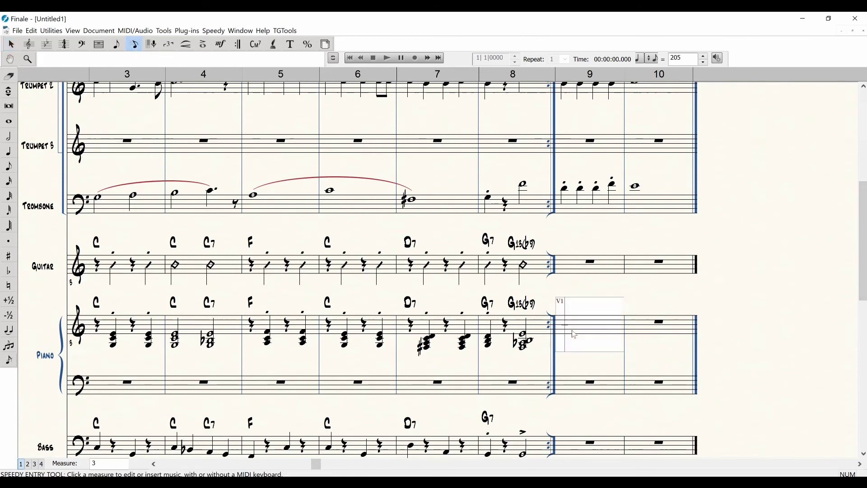
pyautogui.press('5')
pyautogui.press('5')
pyautogui.press('5')
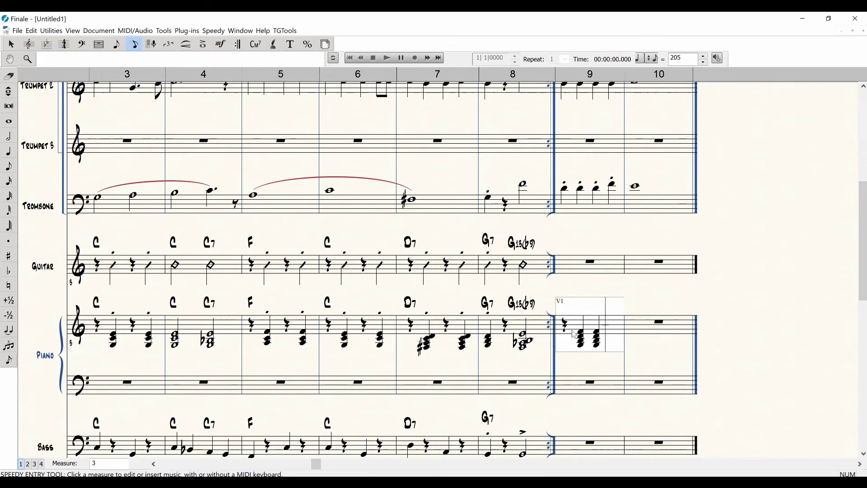
pyautogui.press('Left')
pyautogui.press('5')
pyautogui.press('5')
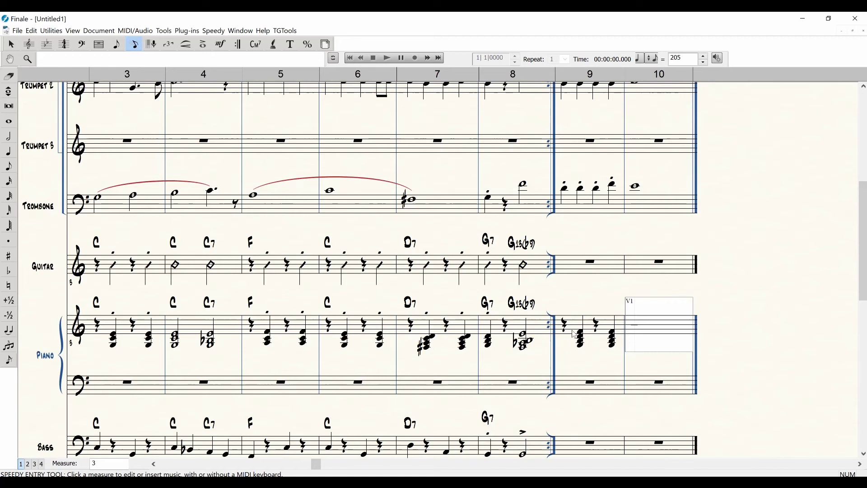
pyautogui.press('7')
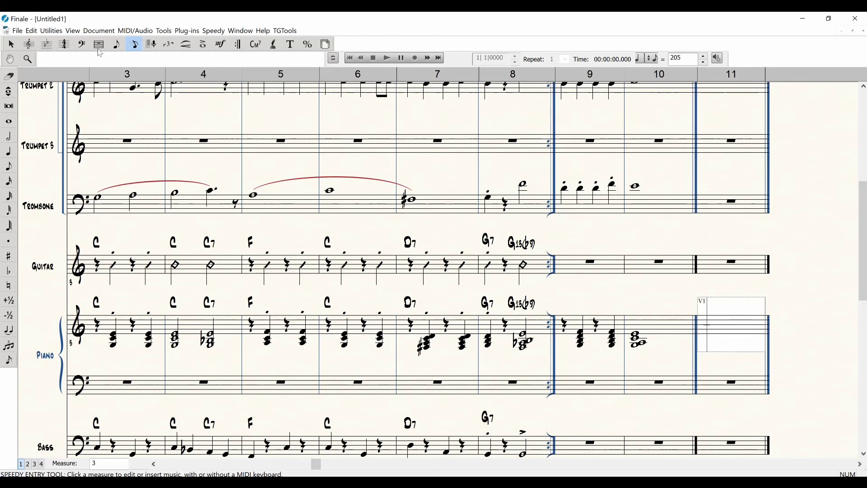
# Add the chord symbols G7 at Piano measure 9 and C with the MA6 suffix at measure 10
pyautogui.click(256, 44)
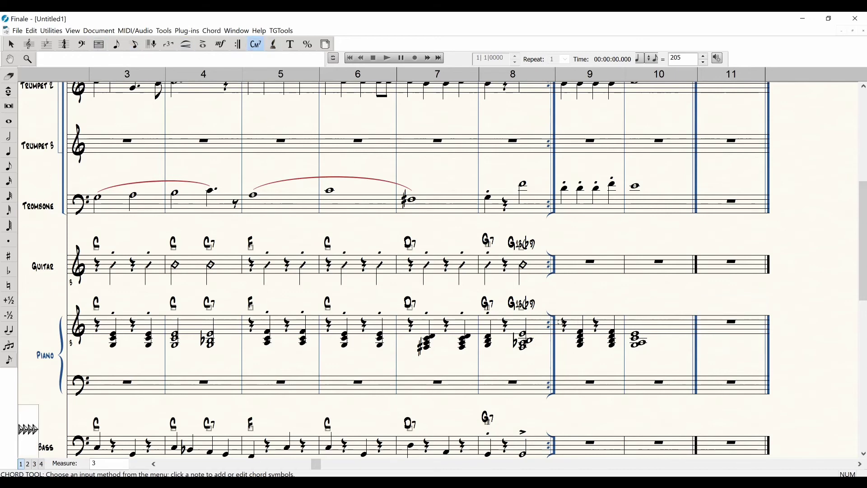
pyautogui.click(564, 324)
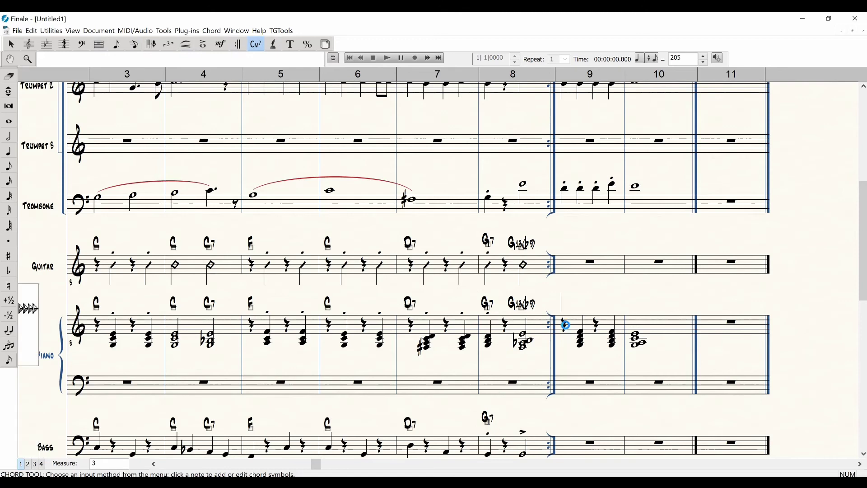
pyautogui.write('G7')
pyautogui.press('space')
pyautogui.write('C:0')
pyautogui.press('Return')
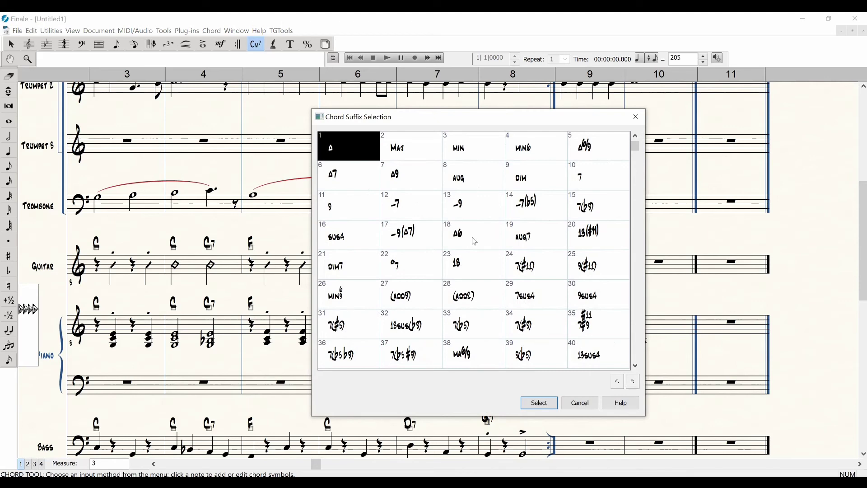
pyautogui.scroll(-5, 475, 241)
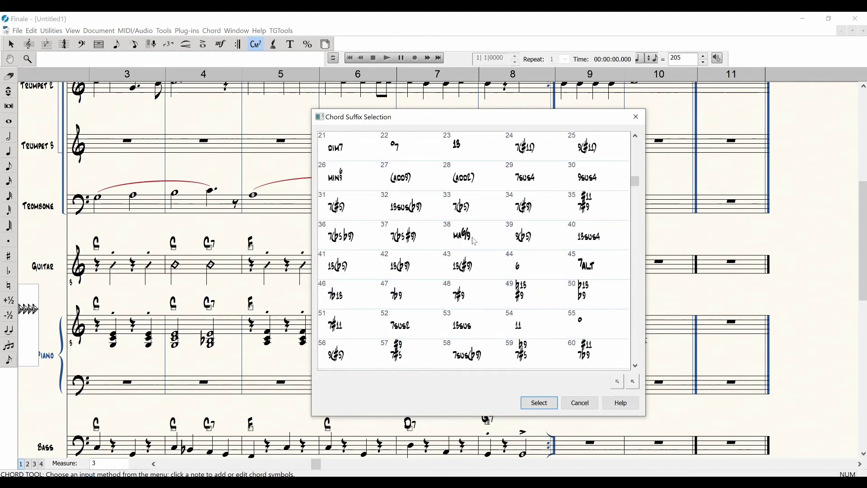
pyautogui.scroll(-4, 475, 242)
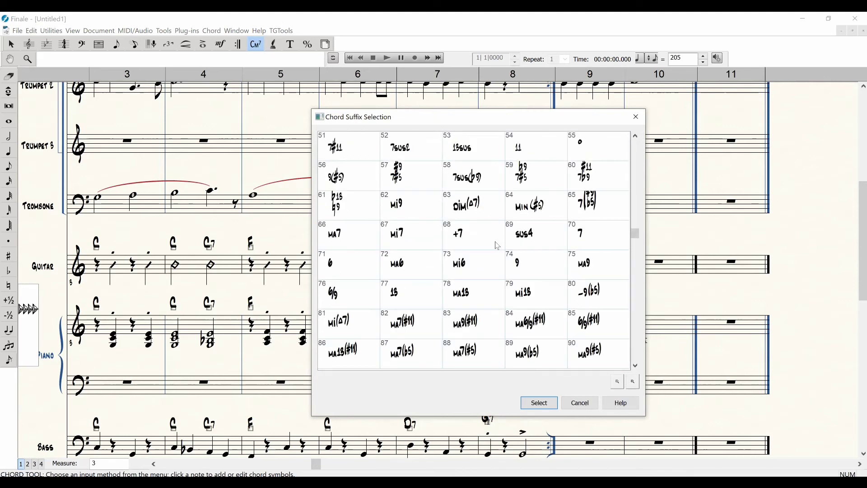
pyautogui.click(404, 273)
pyautogui.doubleClick(403, 274)
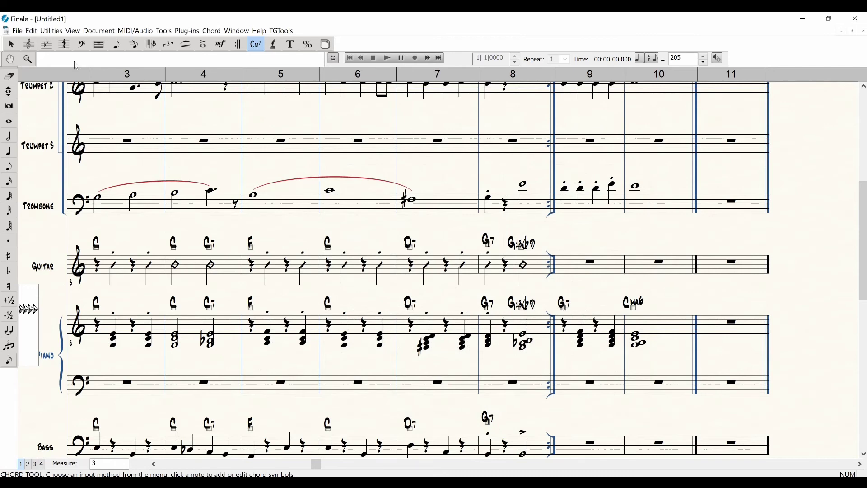
# Add staccato dots to the two quarter-note chords in Piano measure 9 with the Articulation tool
pyautogui.click(11, 45)
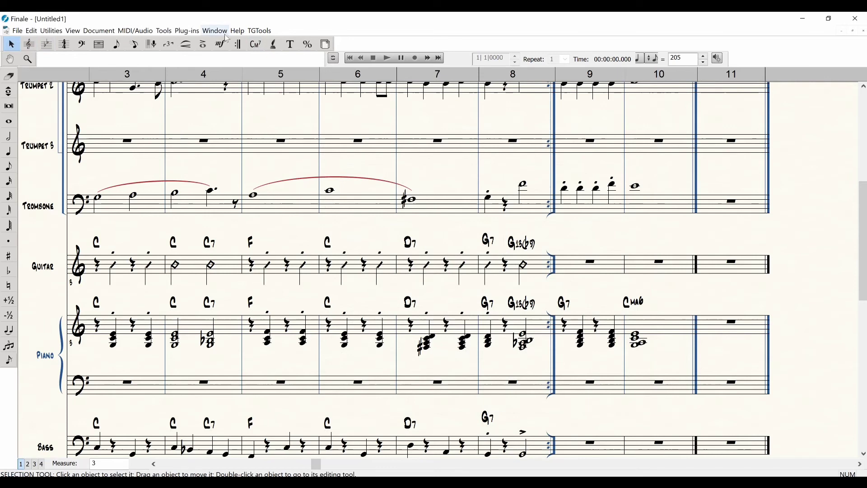
pyautogui.click(204, 44)
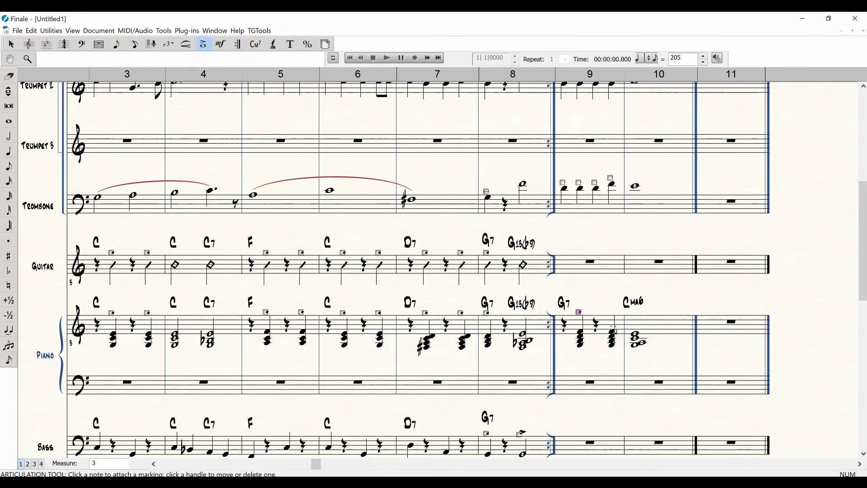
pyautogui.press('Escape')
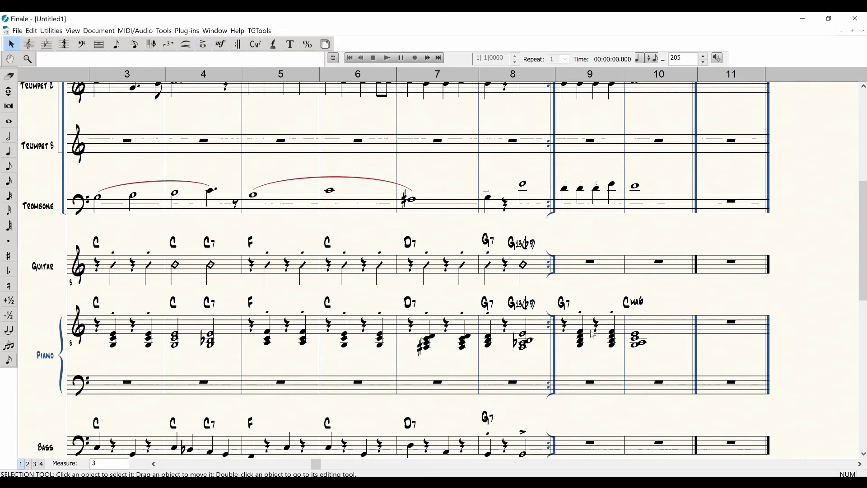
# Copy upper Piano measures 9 and 10 to the same measures of the Guitar staff
pyautogui.click(594, 325)
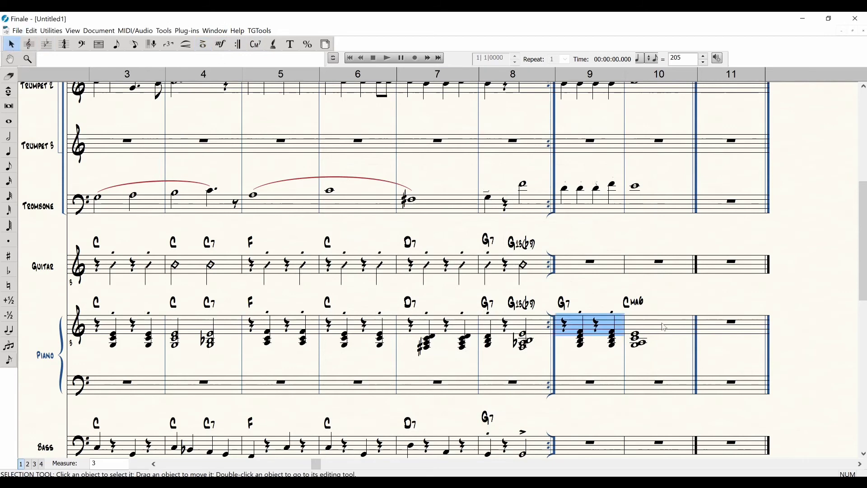
pyautogui.keyDown('shift'); pyautogui.click(664, 327); pyautogui.keyUp('shift')
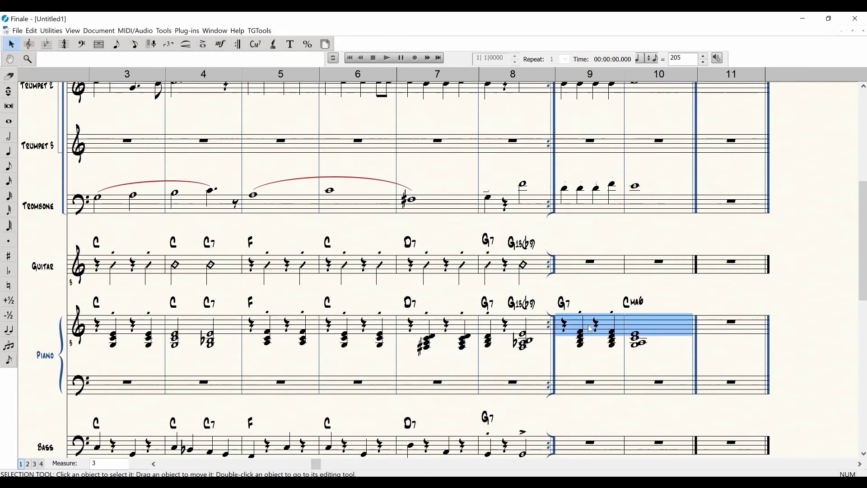
pyautogui.moveTo(592, 328); pyautogui.dragTo(565, 271)
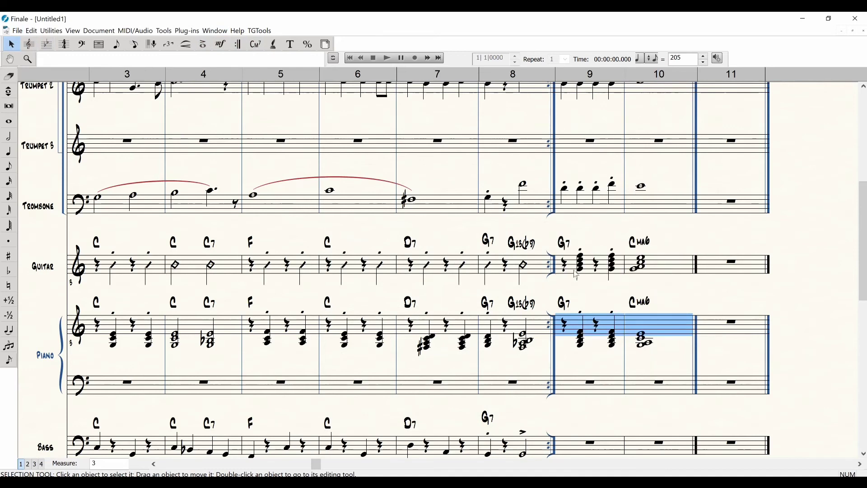
# Apply the Rhythmic Notation staff style to Guitar measures 9 and 10 with the Staff tool
pyautogui.click(572, 273)
pyautogui.keyDown('shift'); pyautogui.click(695, 264); pyautogui.keyUp('shift')
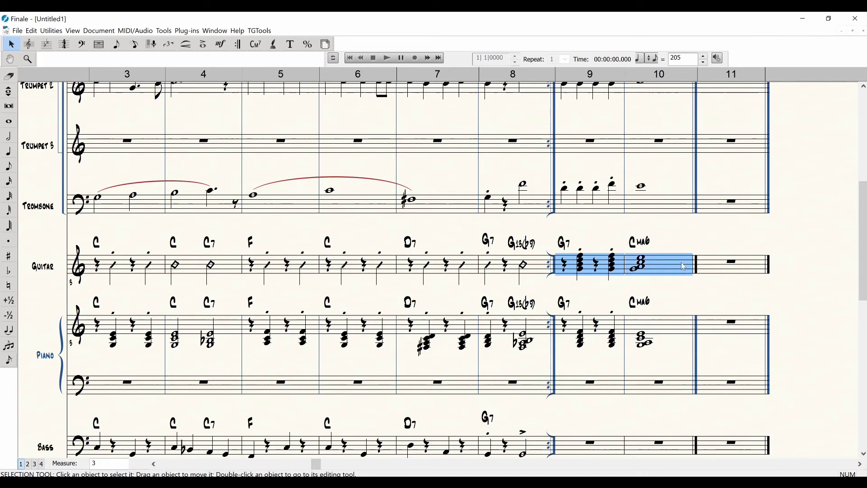
pyautogui.rightClick(592, 266)
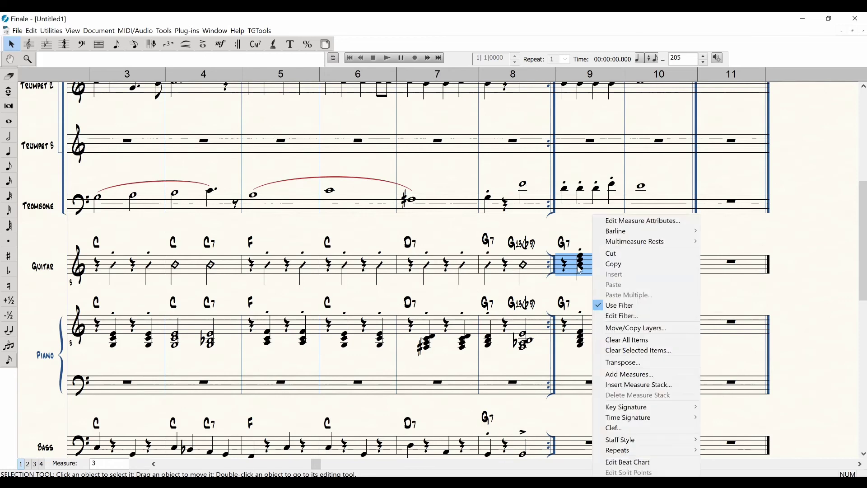
pyautogui.click(577, 267)
pyautogui.click(28, 44)
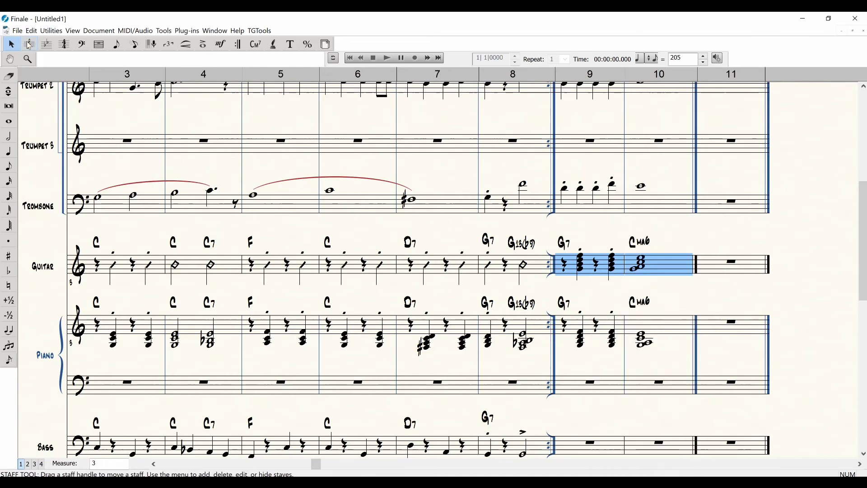
pyautogui.rightClick(593, 270)
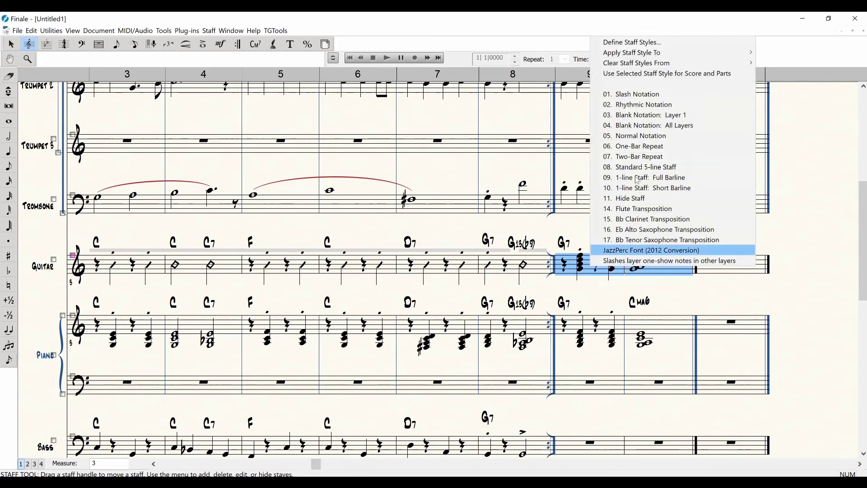
pyautogui.click(652, 107)
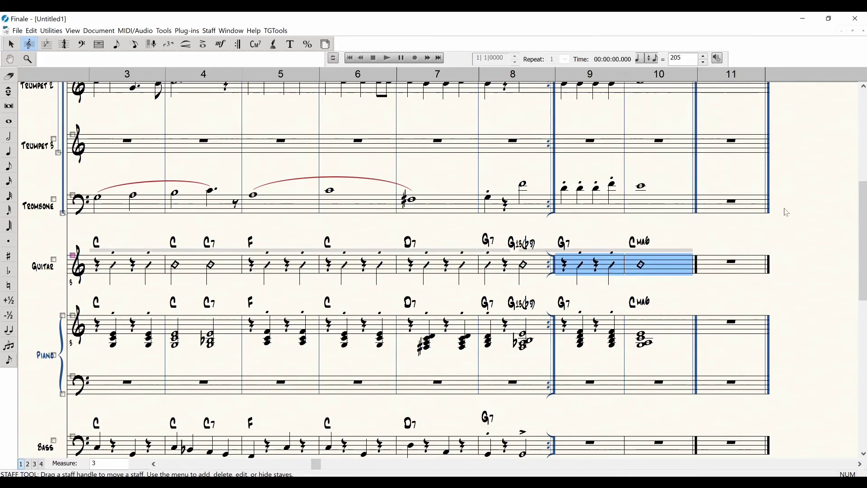
pyautogui.click(846, 290)
pyautogui.click(853, 203)
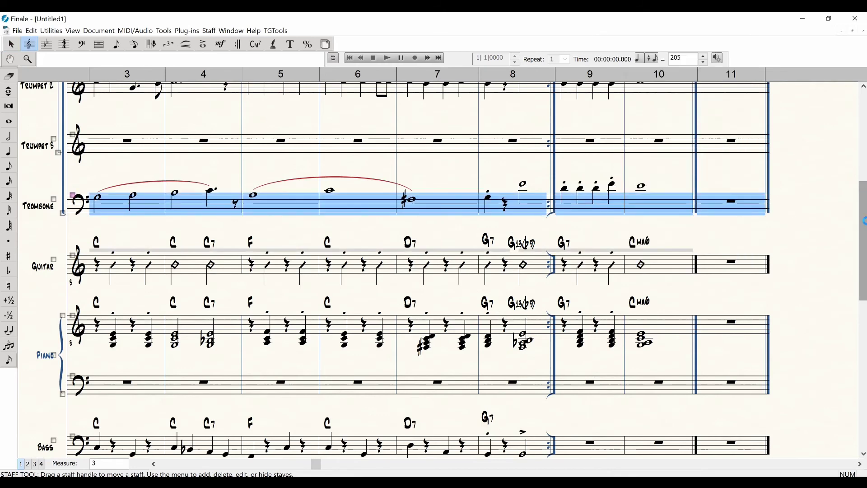
# Enter quarter notes G and D, each followed by a quarter rest, in Bass measure 9 and a whole-note C in measure 10
pyautogui.moveTo(864, 183); pyautogui.dragTo(864, 235)
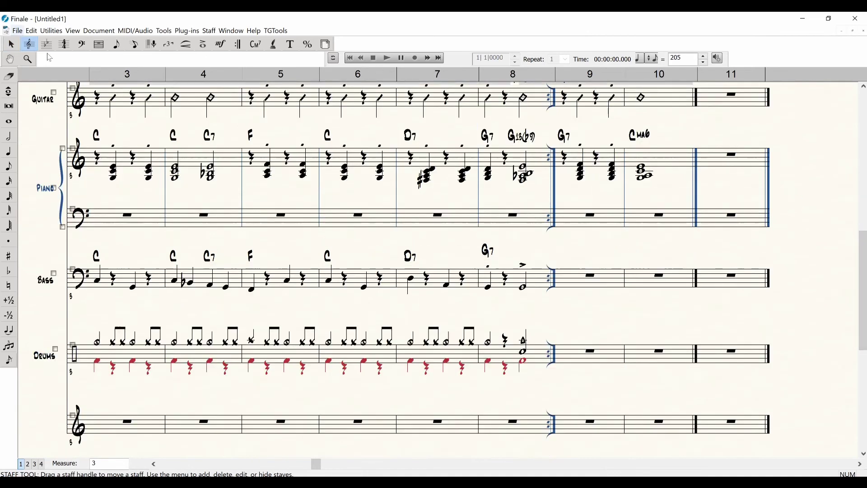
pyautogui.click(134, 44)
pyautogui.click(565, 281)
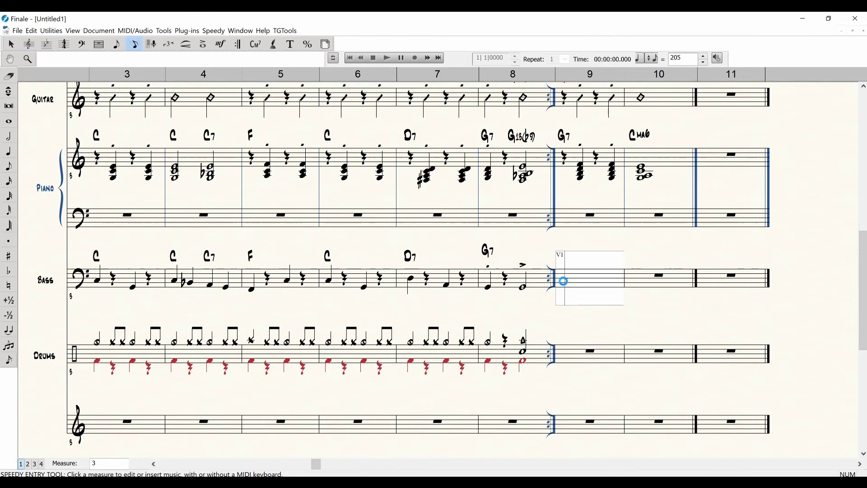
pyautogui.press('5')
pyautogui.press('5')
pyautogui.press('5')
pyautogui.press('5')
pyautogui.press('7')
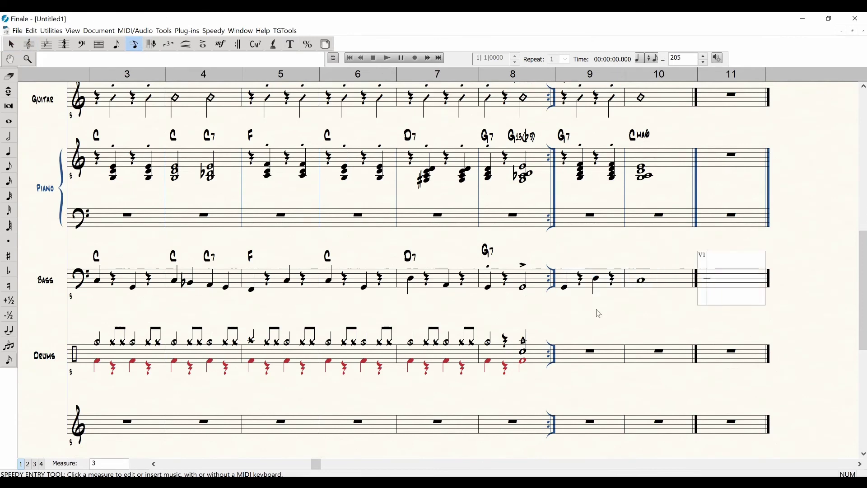
pyautogui.press('Escape')
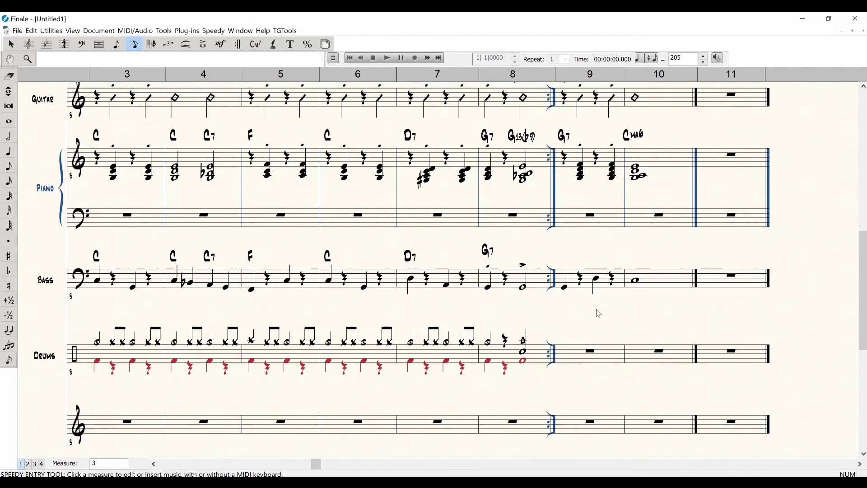
# Copy the entire Bass staff to the lower Piano staff, starting at measure 1
pyautogui.click(160, 463)
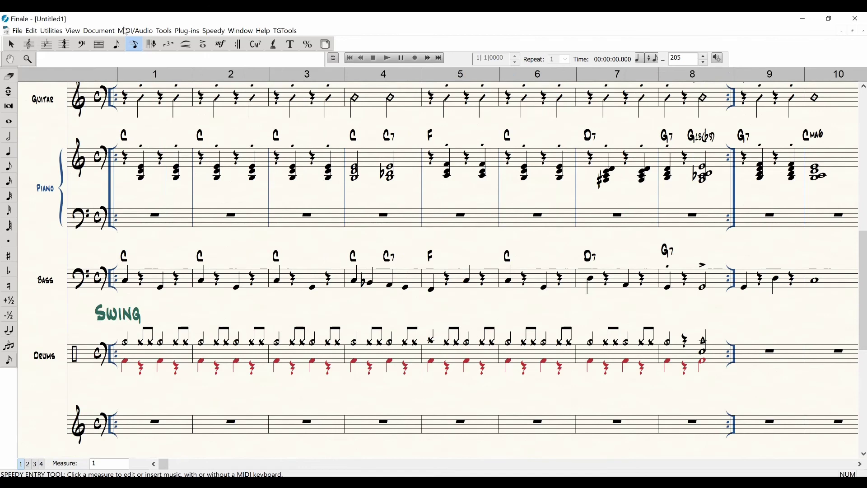
pyautogui.click(10, 44)
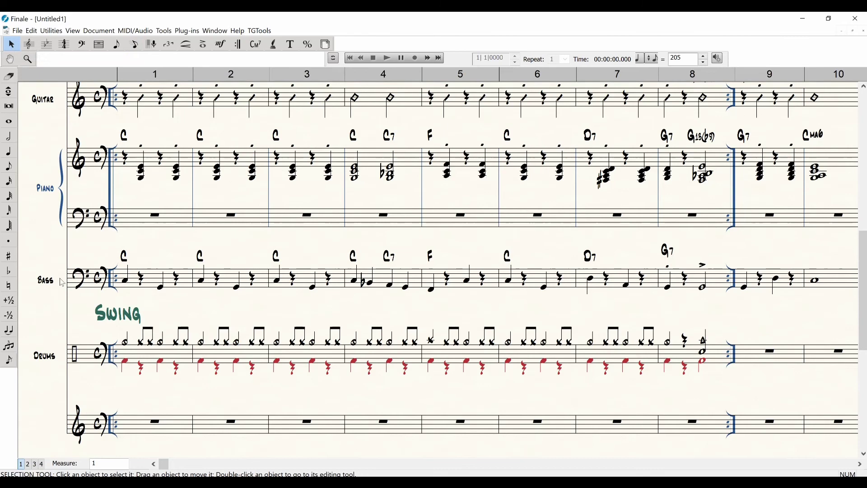
pyautogui.click(62, 283)
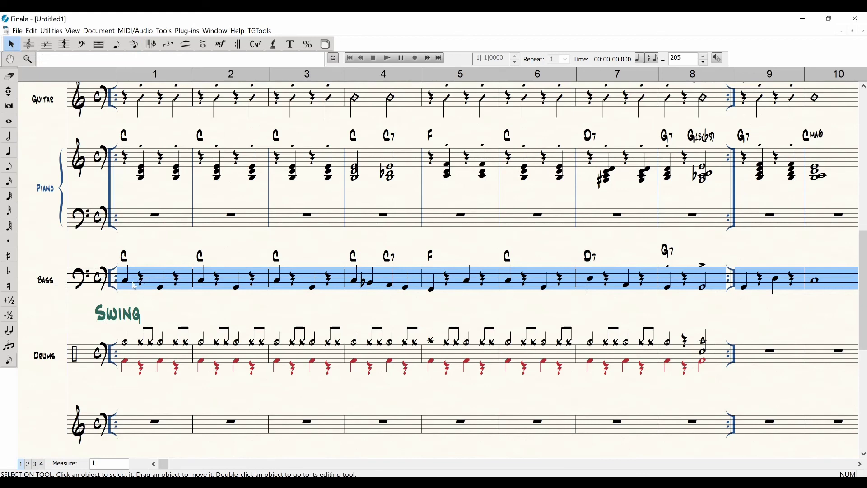
pyautogui.moveTo(135, 287); pyautogui.dragTo(121, 225)
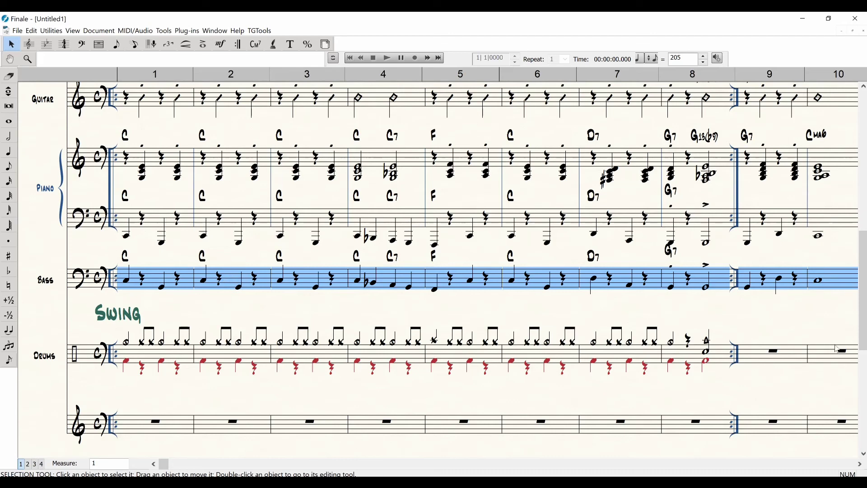
# Copy the drum pattern from Drums measure 6 to measure 9
pyautogui.click(860, 464)
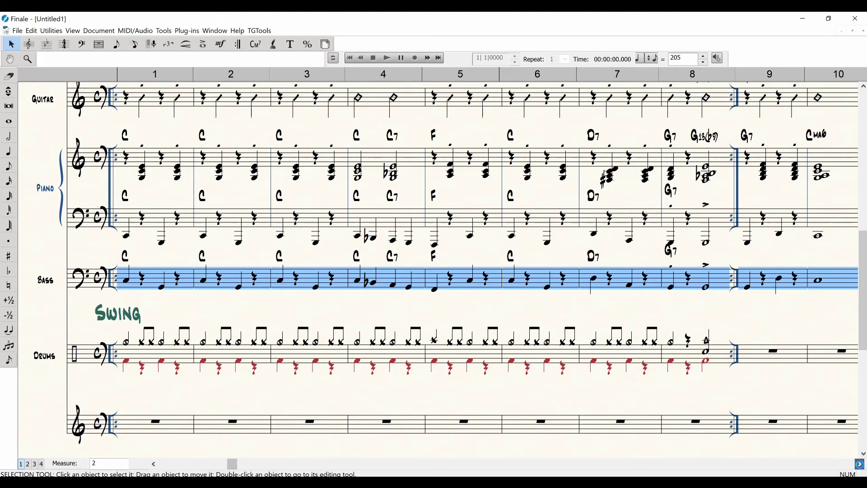
pyautogui.click(860, 465)
pyautogui.click(860, 464)
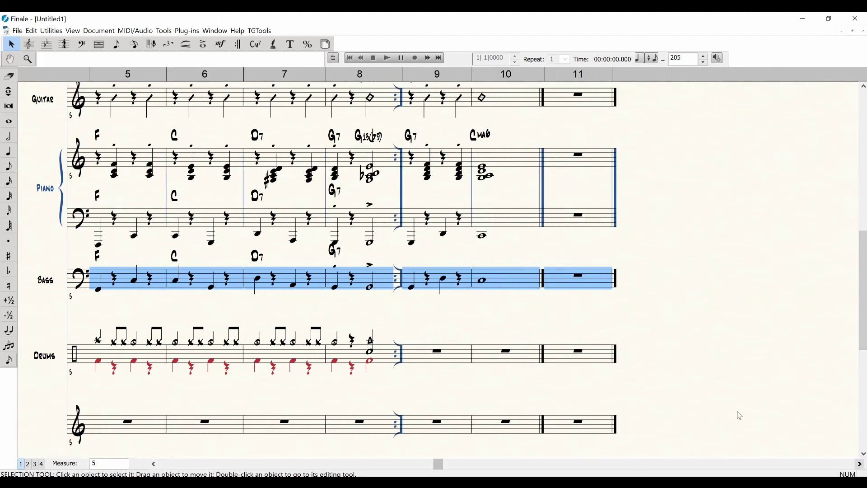
pyautogui.click(135, 44)
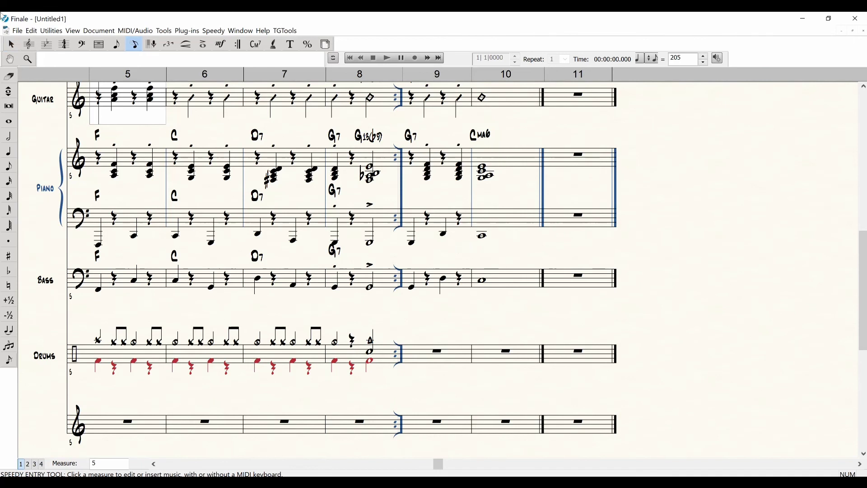
pyautogui.click(11, 44)
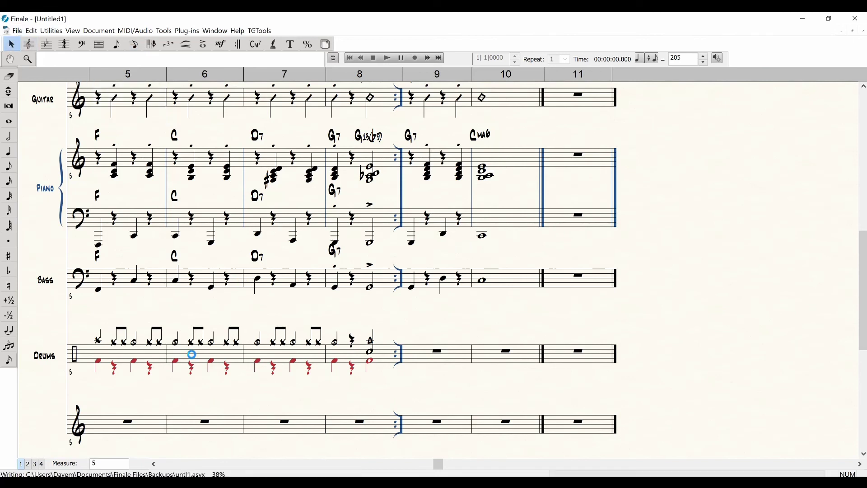
pyautogui.click(194, 353)
pyautogui.keyDown('ctrl'); pyautogui.click(422, 372); pyautogui.keyUp('ctrl')
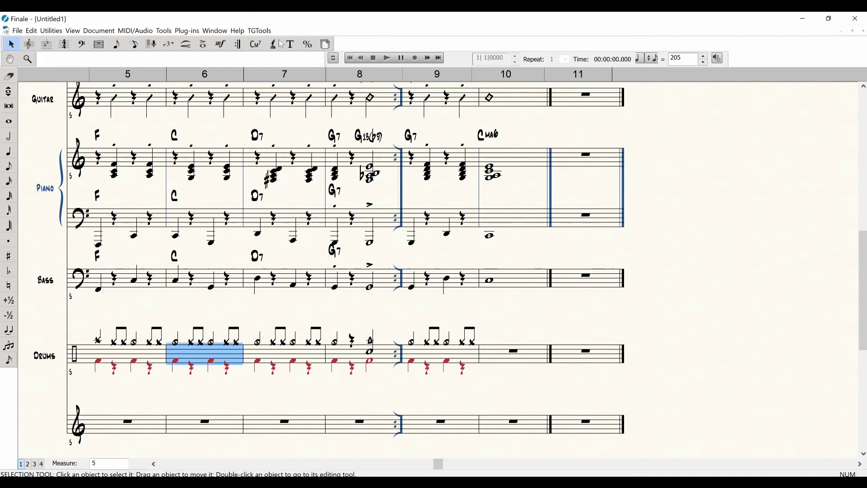
# Enter a triangle-headed whole note above the staff in layer 1 and a low whole note in layer 2 of Drums measure 10
pyautogui.click(135, 44)
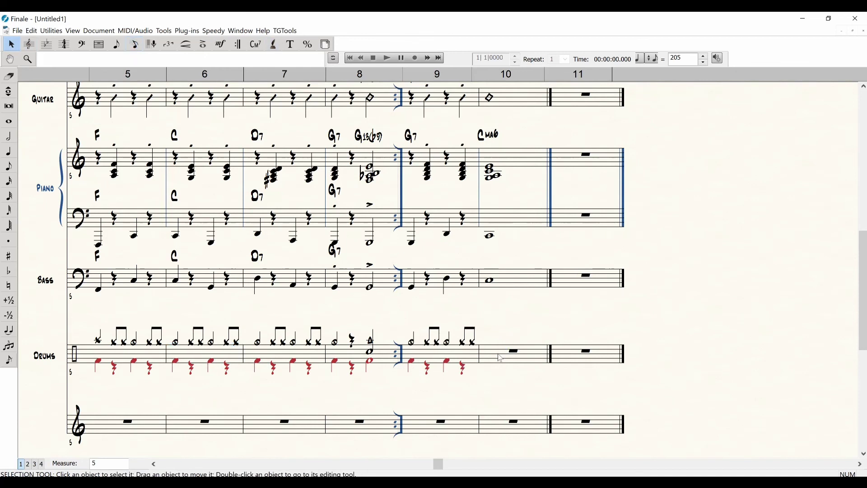
pyautogui.click(495, 354)
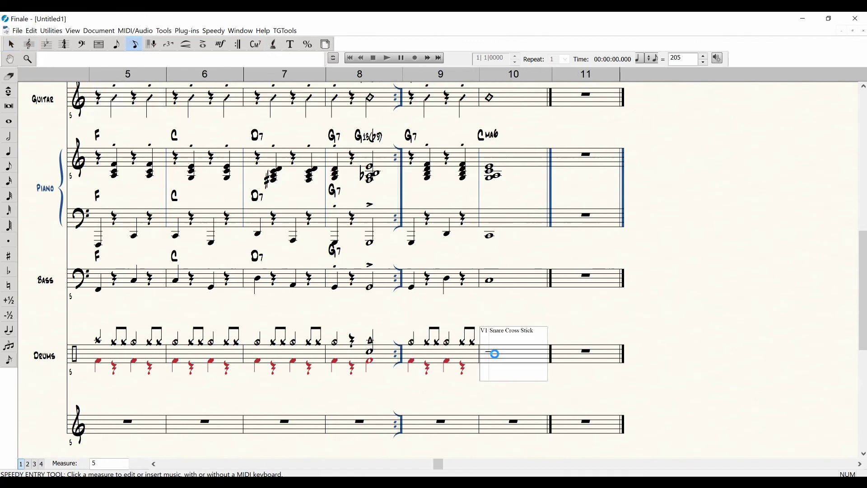
pyautogui.press('7')
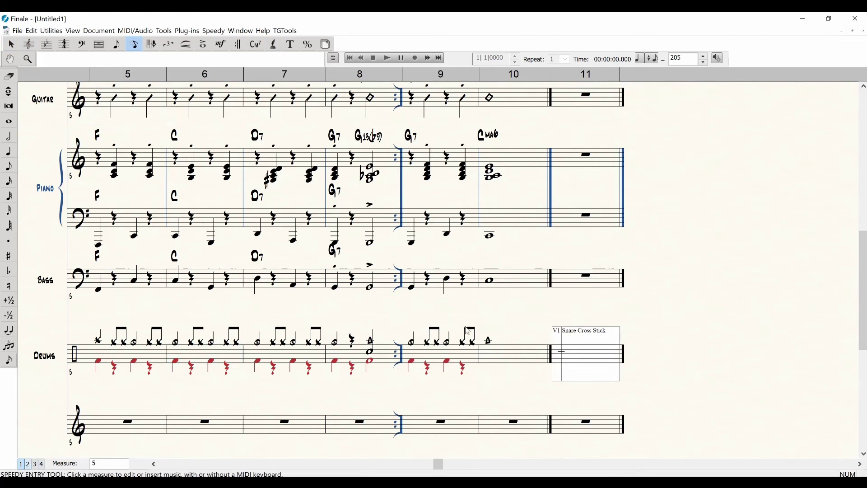
pyautogui.click(488, 357)
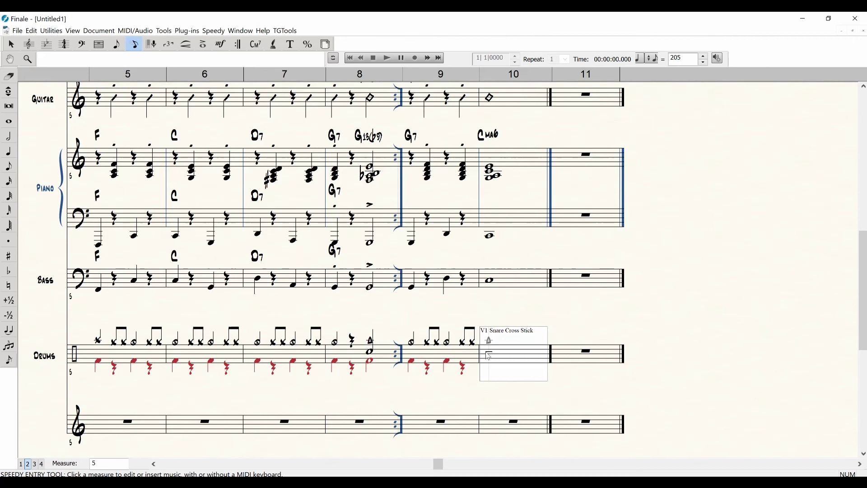
pyautogui.press('7')
pyautogui.click(521, 397)
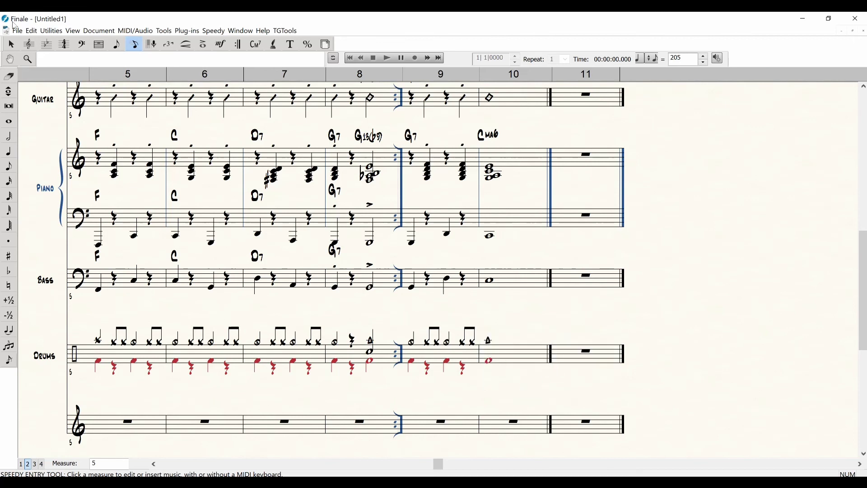
# Delete the empty measure 11 from all staves so the score ends at measure 10
pyautogui.click(11, 44)
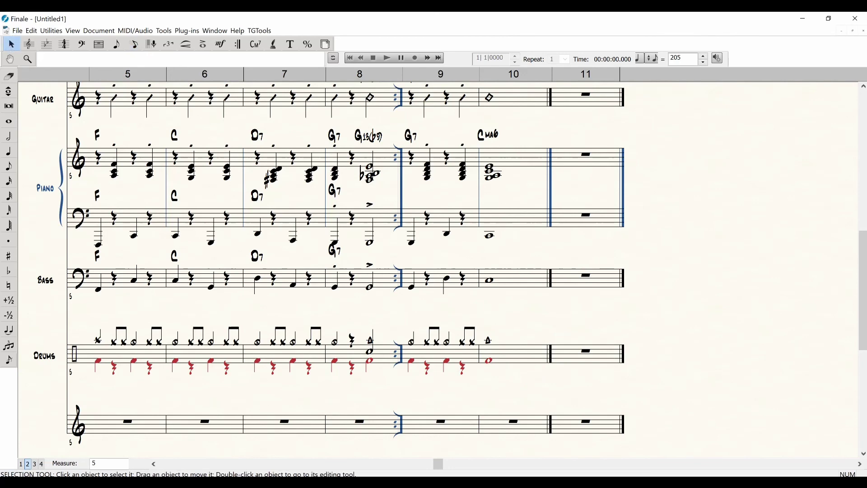
pyautogui.click(863, 112)
pyautogui.click(863, 112)
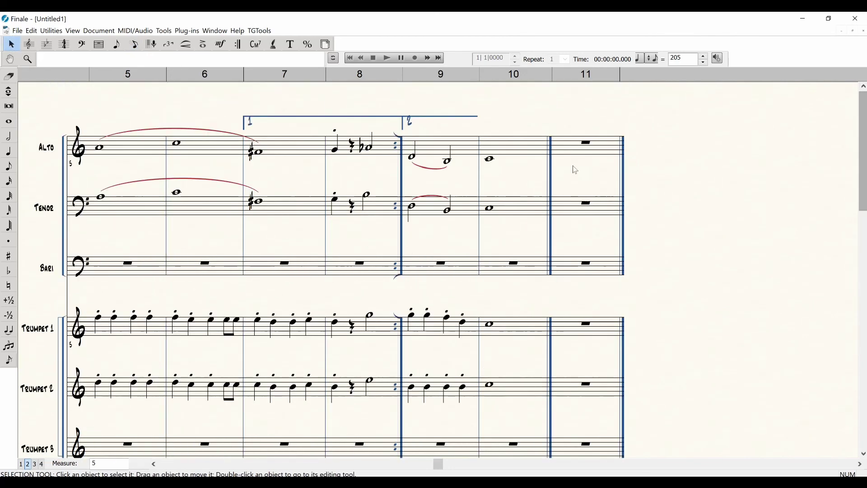
pyautogui.doubleClick(578, 154)
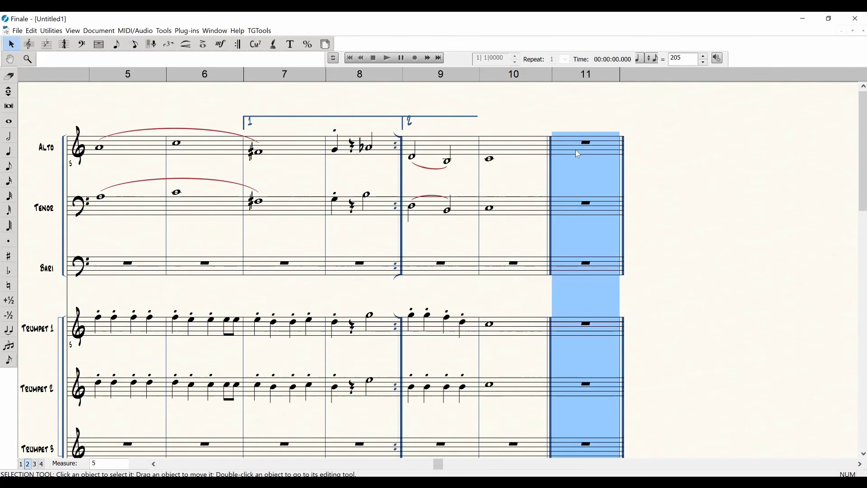
pyautogui.press('Delete')
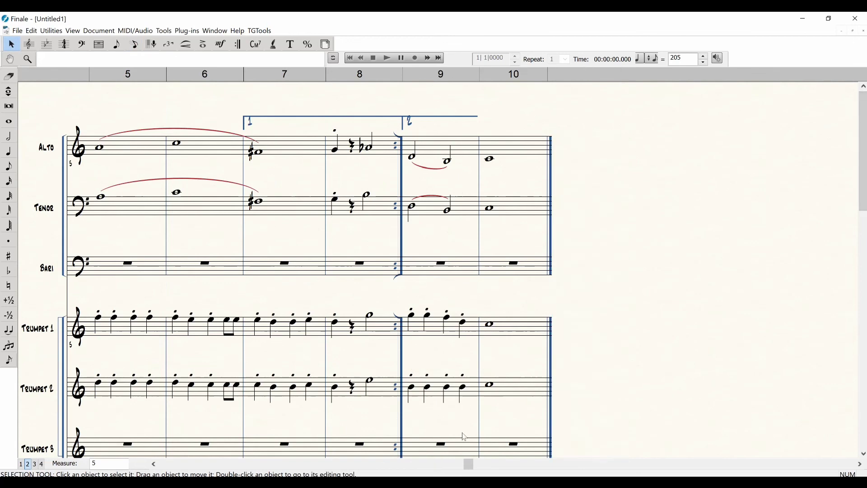
pyautogui.moveTo(471, 464); pyautogui.dragTo(165, 464)
pyautogui.scroll(1, 296, 377)
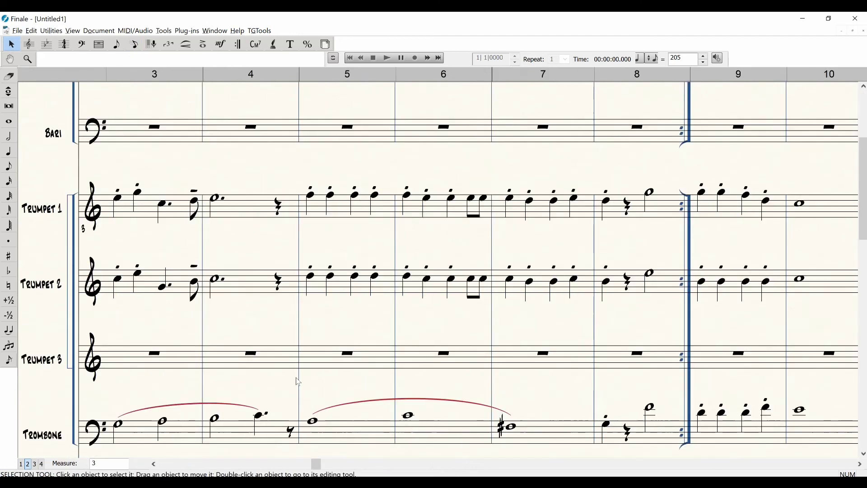
pyautogui.scroll(-2, 299, 382)
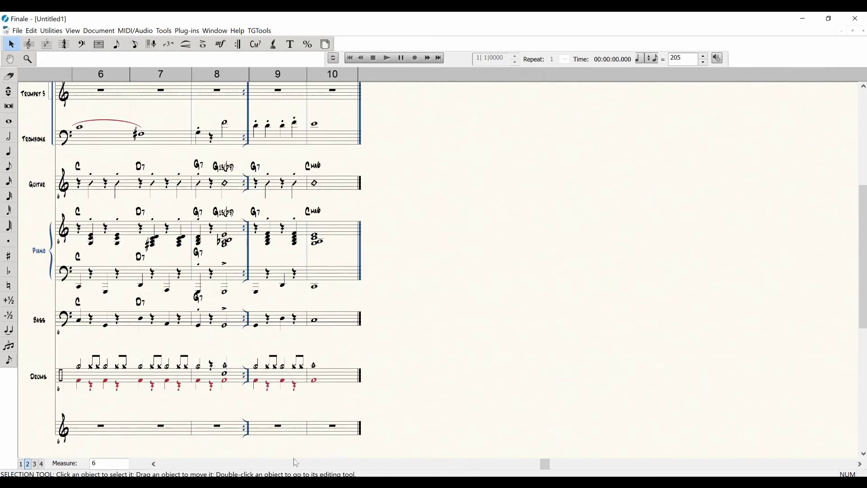
pyautogui.moveTo(267, 464); pyautogui.dragTo(189, 470)
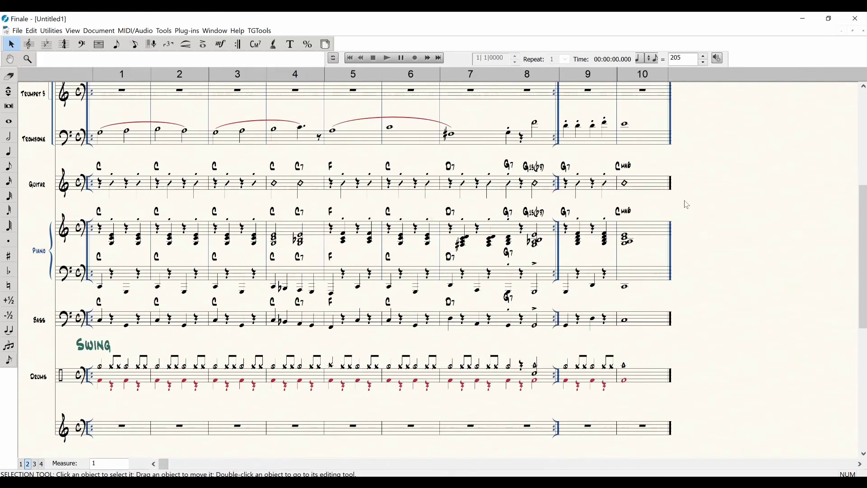
pyautogui.scroll(1, 473, 227)
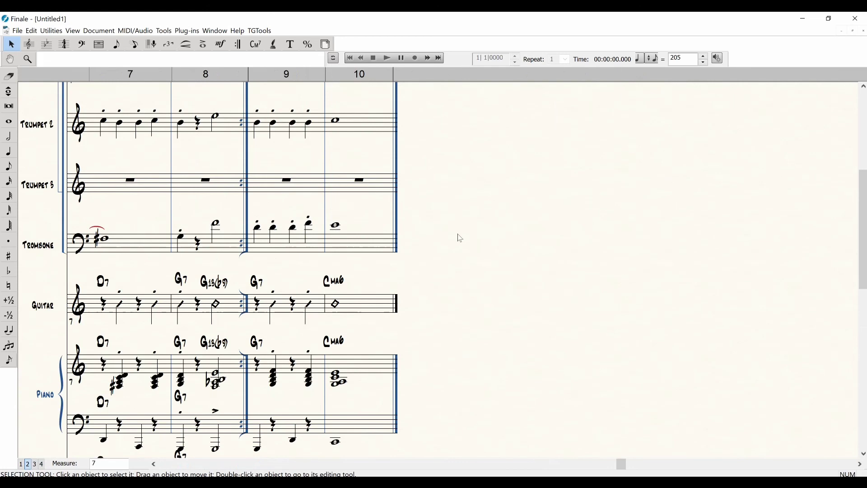
# Review measures 1 to 10 from the saxes down to the drums and play the score back
pyautogui.scroll(-1, 460, 238)
pyautogui.scroll(-1, 458, 236)
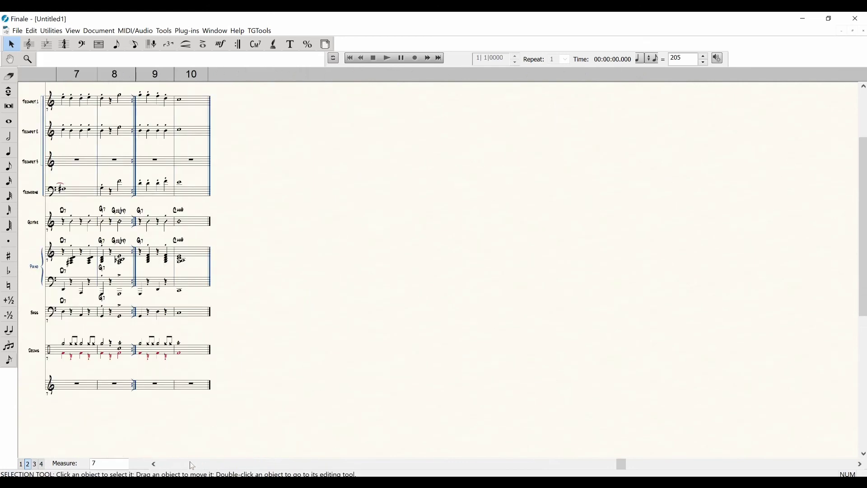
pyautogui.click(183, 464)
pyautogui.click(164, 464)
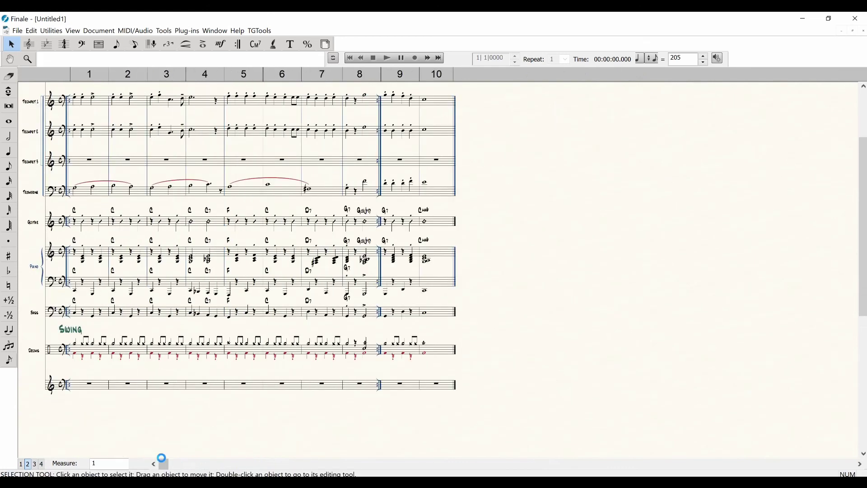
pyautogui.scroll(1, 284, 333)
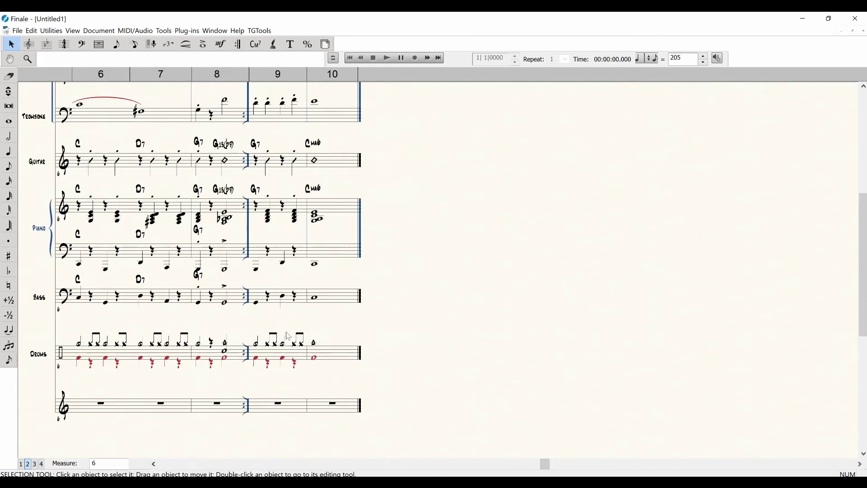
pyautogui.click(239, 464)
pyautogui.click(237, 464)
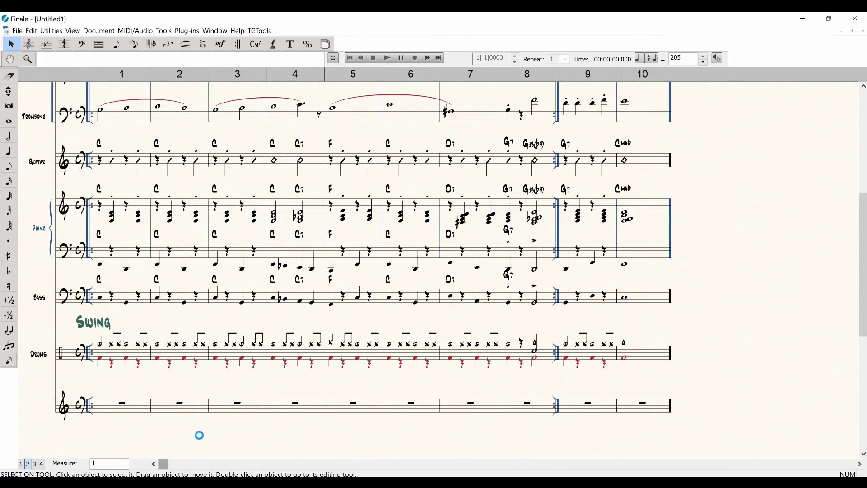
pyautogui.click(226, 246)
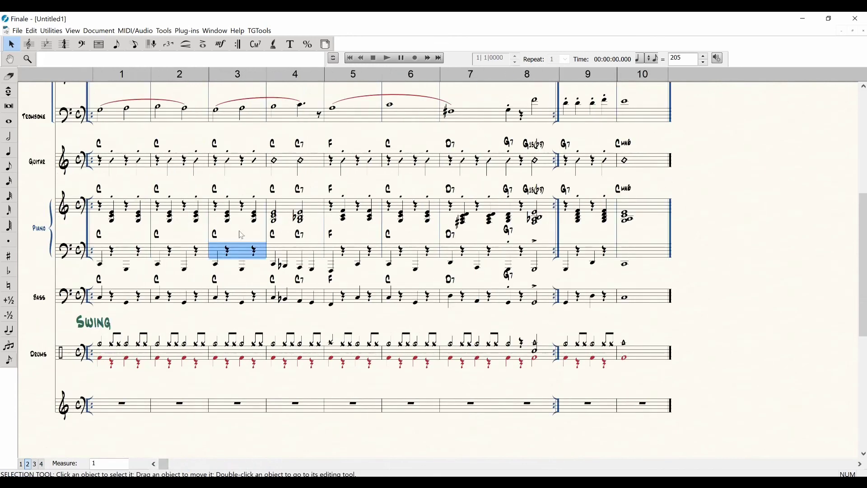
pyautogui.rightClick(240, 252)
pyautogui.moveTo(241, 252); pyautogui.dragTo(244, 316)
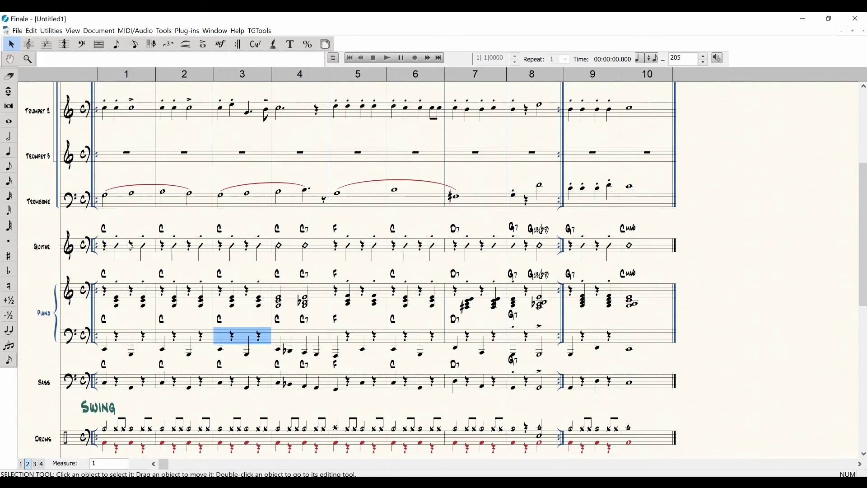
pyautogui.press('space')
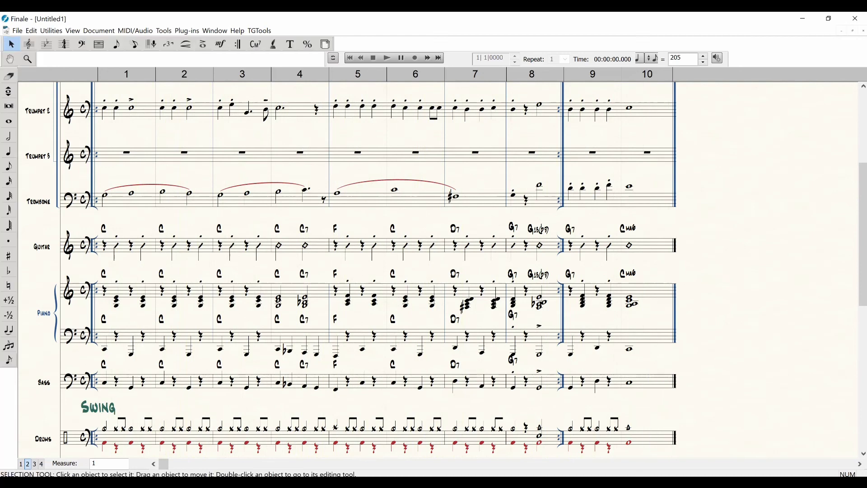
pyautogui.scroll(4, 366, 271)
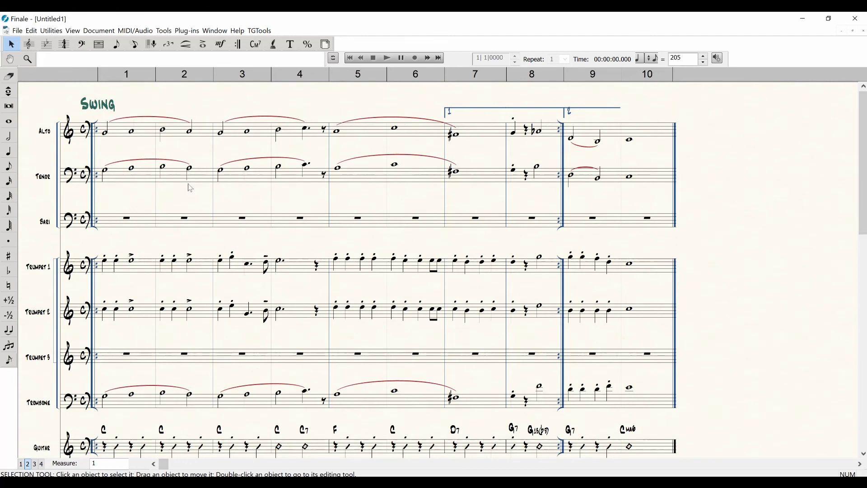
pyautogui.click(181, 141)
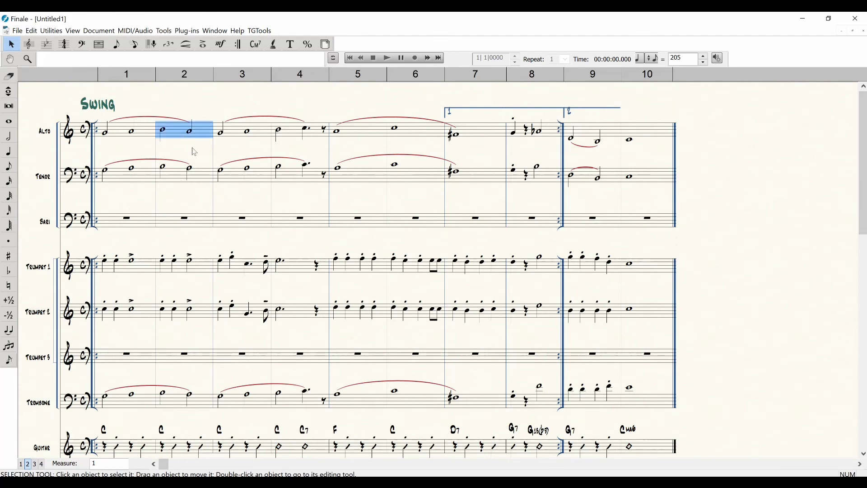
pyautogui.click(194, 150)
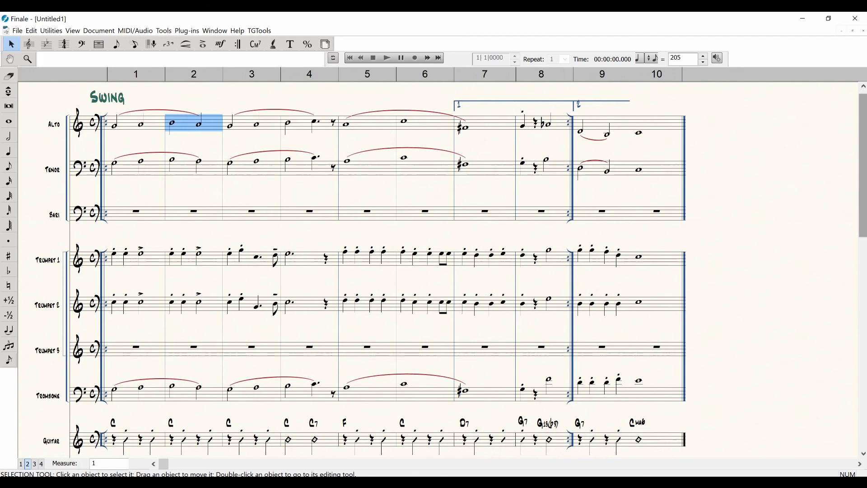
# Try deleting all chord symbols above the lower Piano staff with the Chord tool, and undo the deletion
pyautogui.moveTo(864, 128)
pyautogui.mouseDown()
pyautogui.moveTo(864, 212)
pyautogui.moveTo(864, 113)
pyautogui.mouseUp()
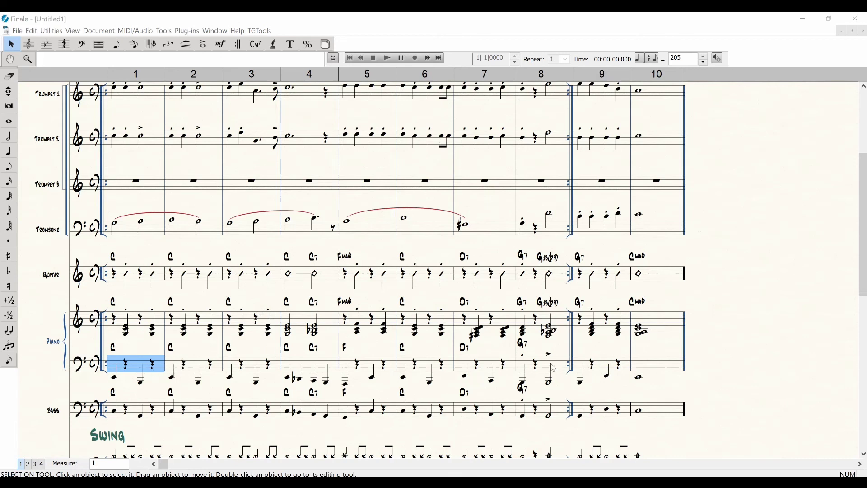
pyautogui.keyDown('shift'); pyautogui.click(663, 368); pyautogui.keyUp('shift')
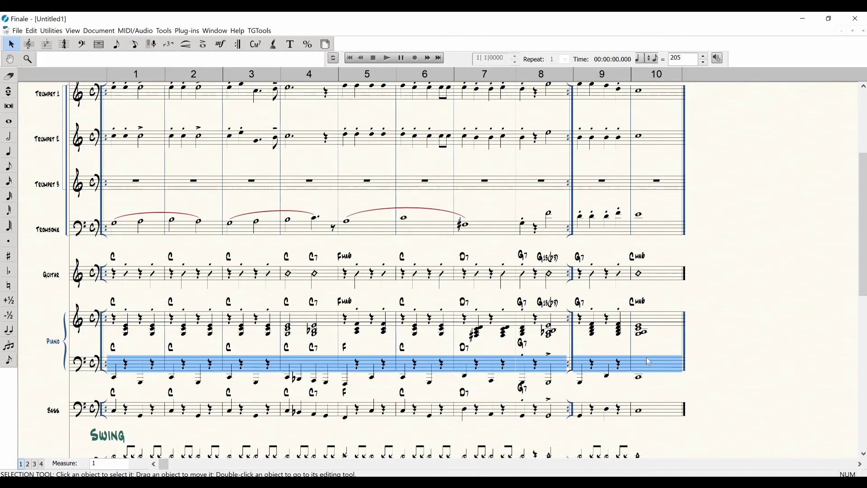
pyautogui.click(258, 45)
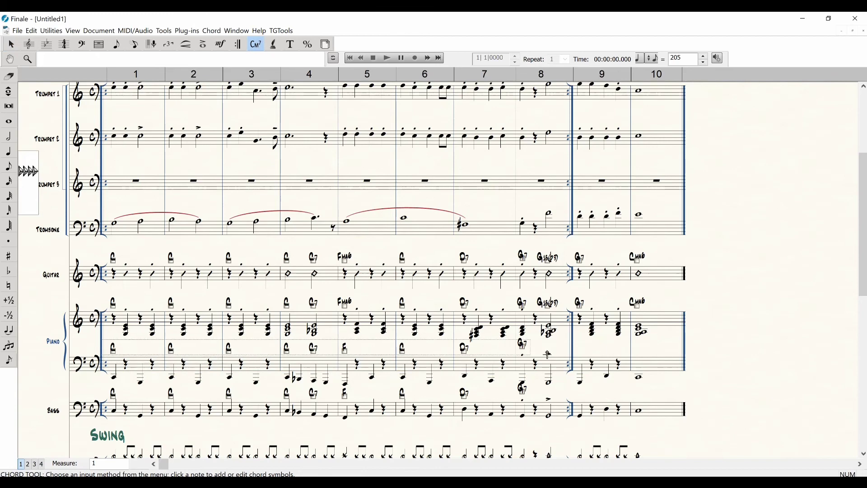
pyautogui.moveTo(547, 354); pyautogui.dragTo(547, 352)
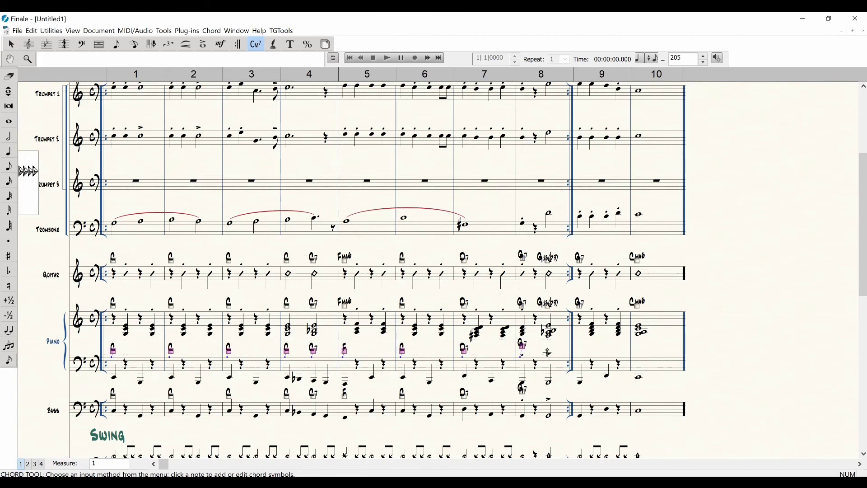
pyautogui.press('Delete')
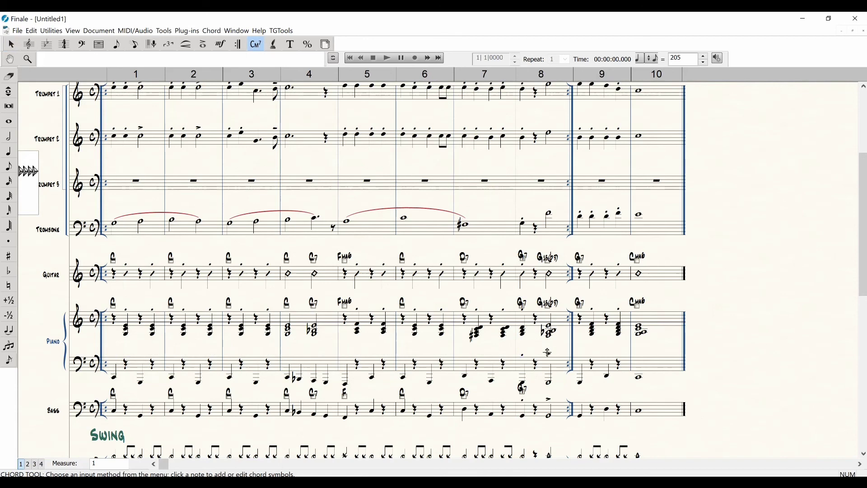
pyautogui.hotkey('ctrl', 'z')
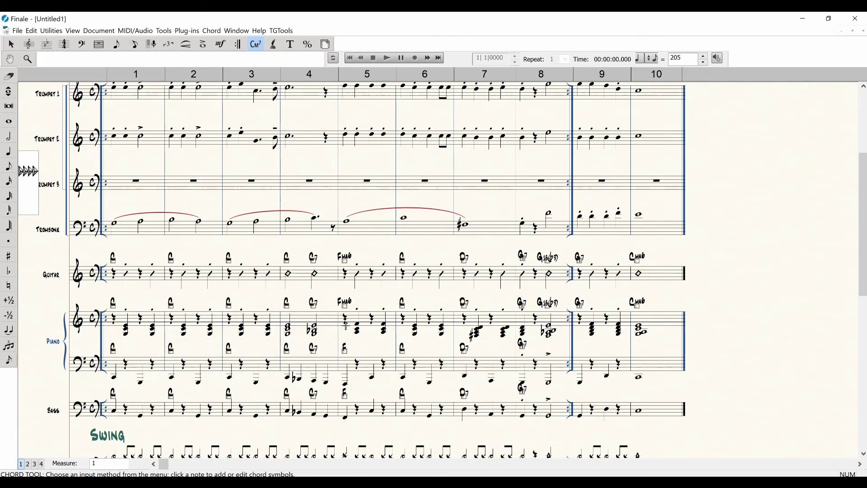
# Clear only the Chords & Fretboards items from measures 1 to 8 of the lower Piano staff
pyautogui.click(12, 44)
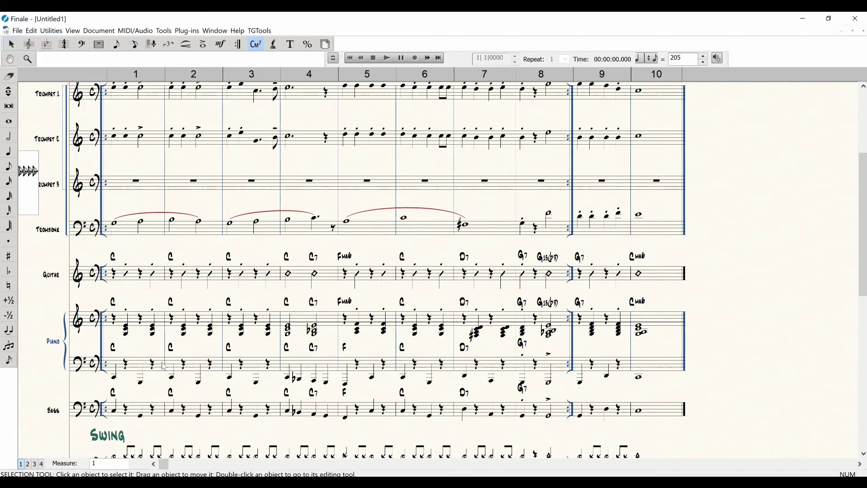
pyautogui.click(164, 366)
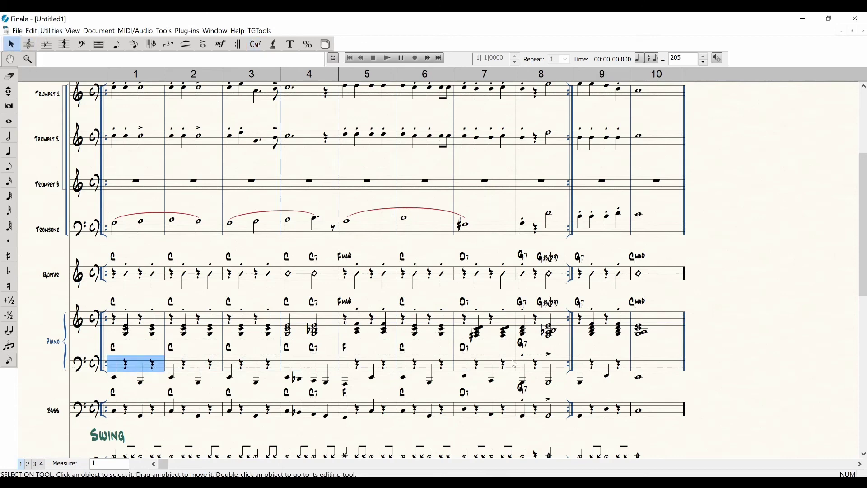
pyautogui.keyDown('shift'); pyautogui.click(560, 367); pyautogui.keyUp('shift')
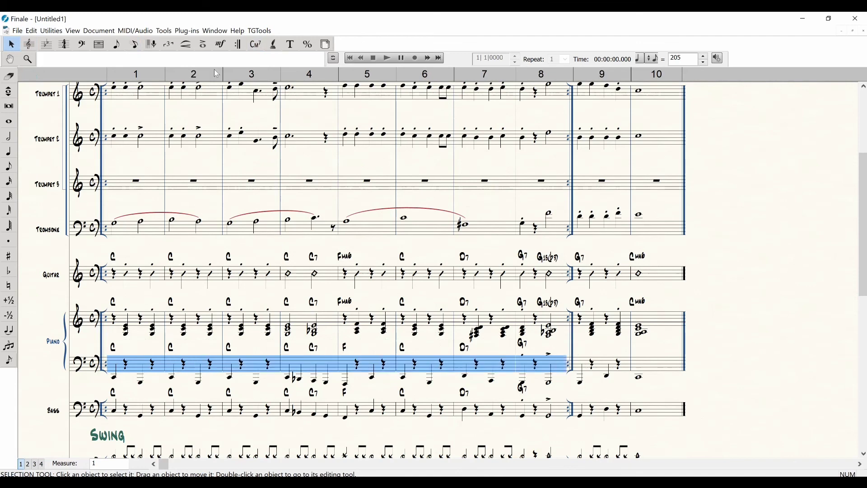
pyautogui.click(56, 32)
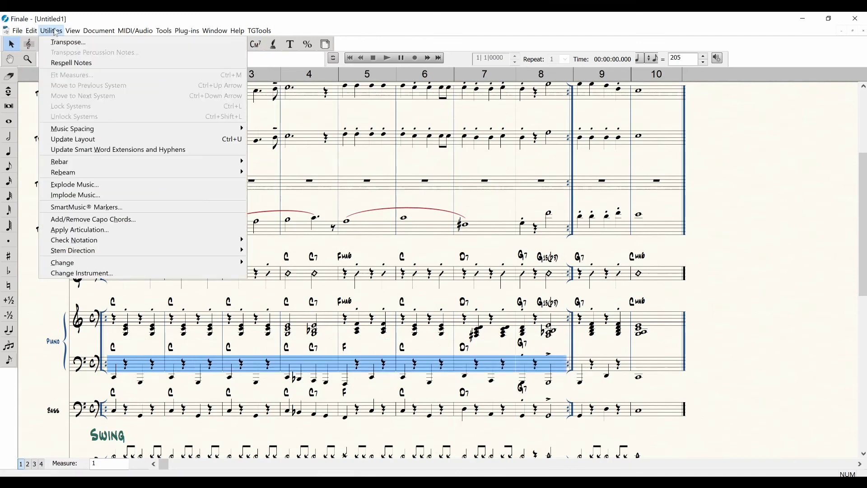
pyautogui.click(31, 31)
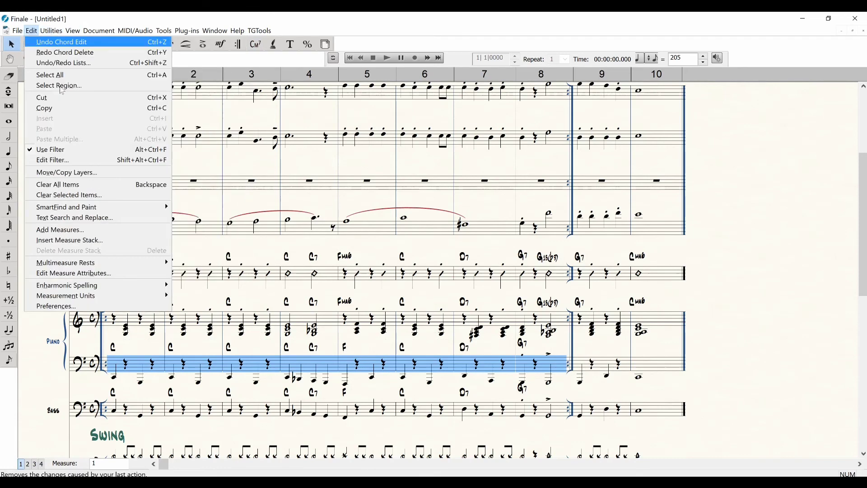
pyautogui.click(91, 199)
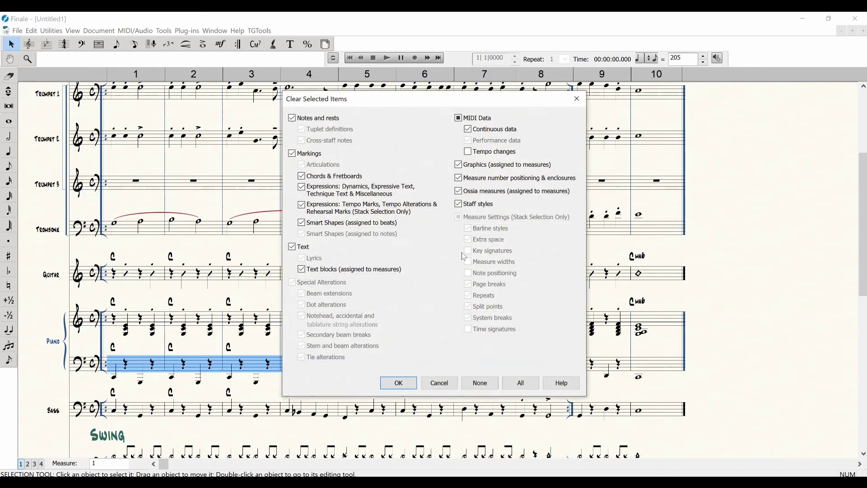
pyautogui.click(482, 385)
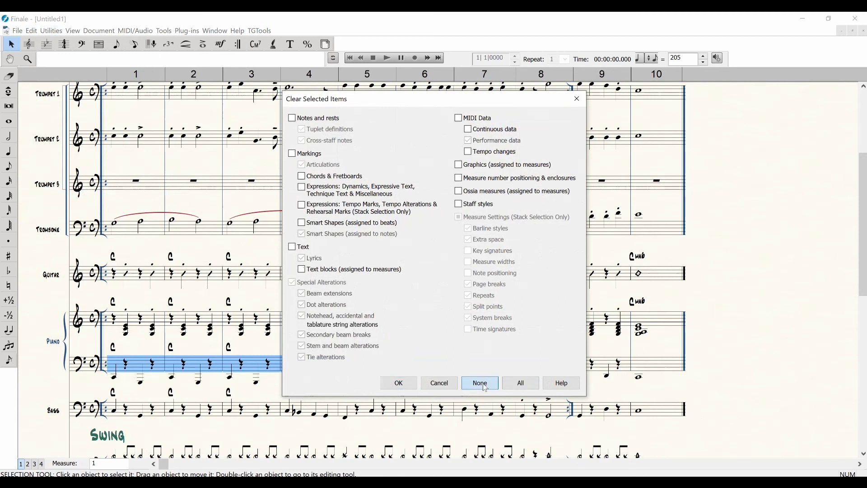
pyautogui.click(304, 178)
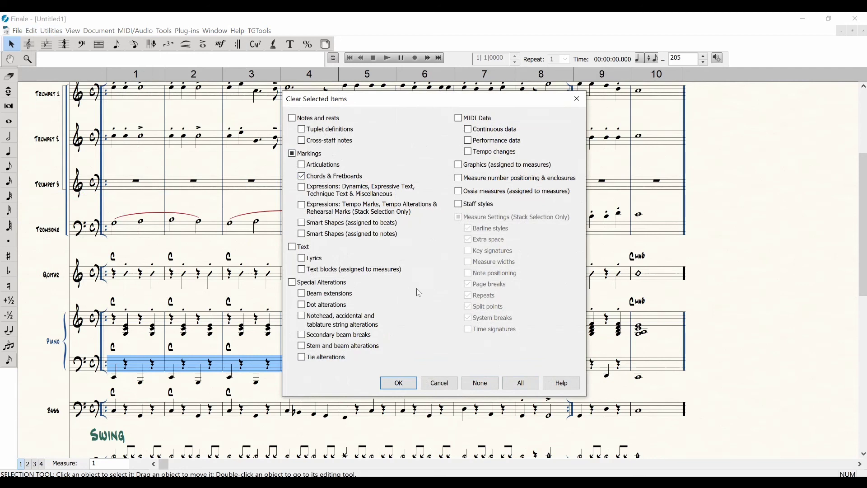
pyautogui.click(399, 386)
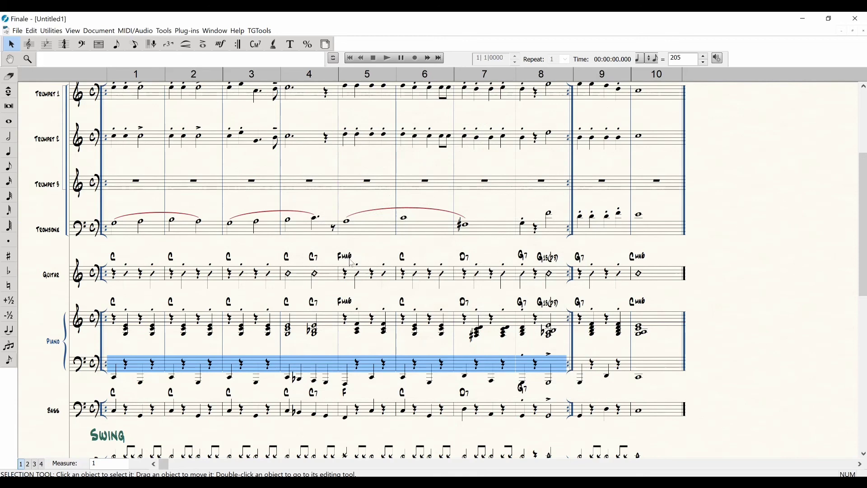
pyautogui.click(371, 374)
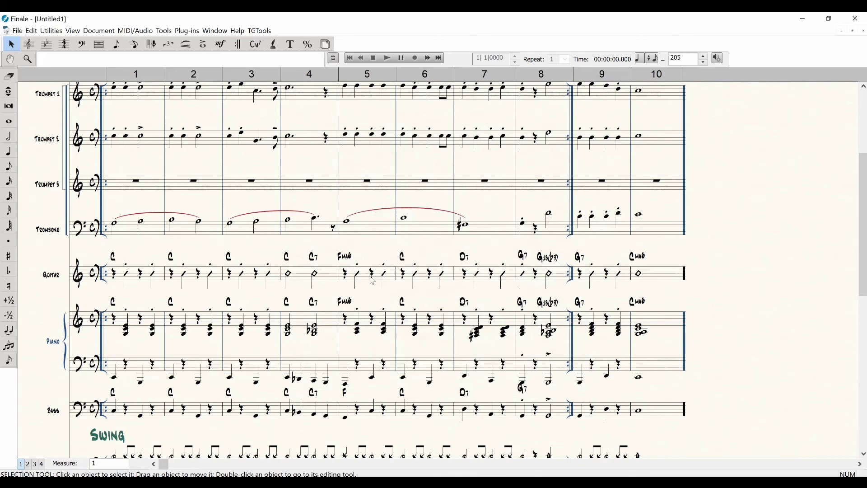
# Limit the copy filter to Chords & Fretboards and copy the Fma6 chord from upper Piano measure 5 to Bass measure 5
pyautogui.click(356, 323)
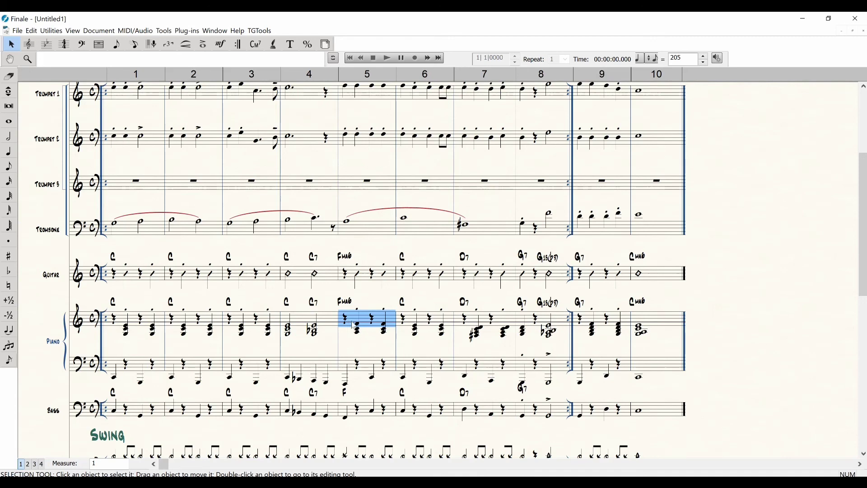
pyautogui.rightClick(353, 319)
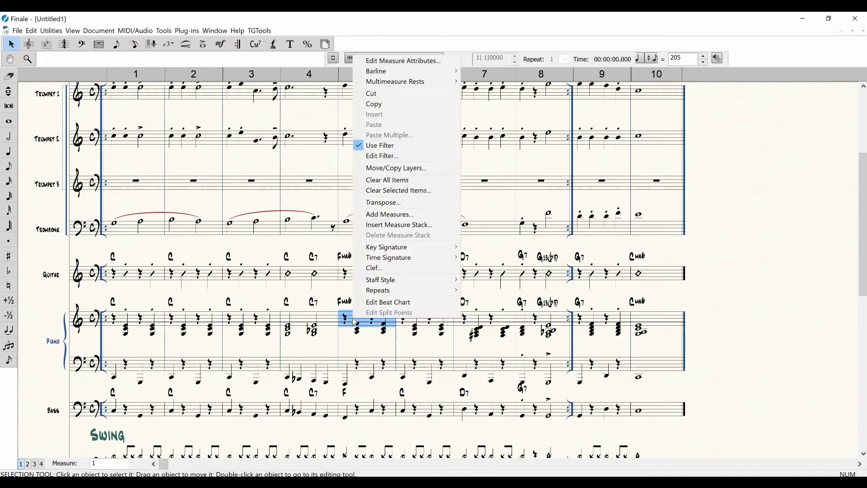
pyautogui.click(389, 157)
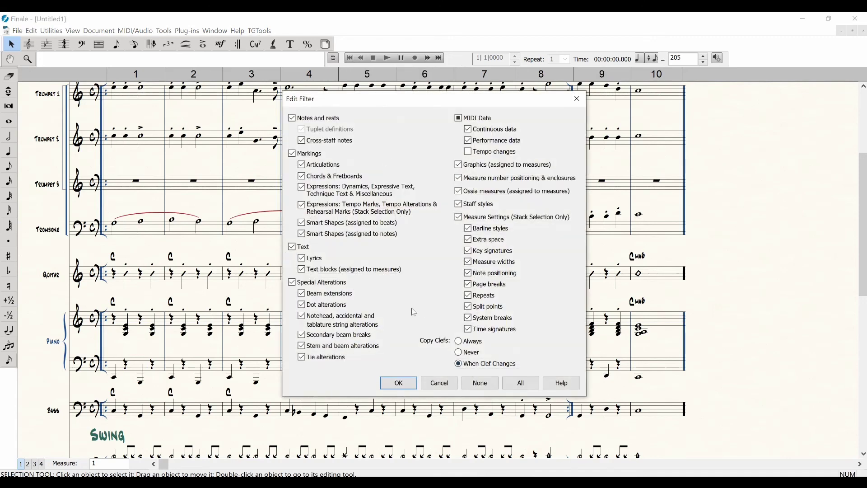
pyautogui.press('n')
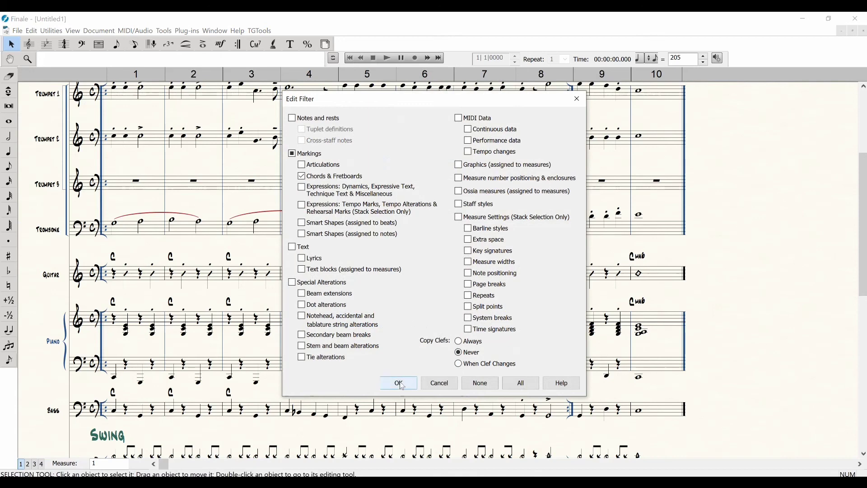
pyautogui.click(400, 384)
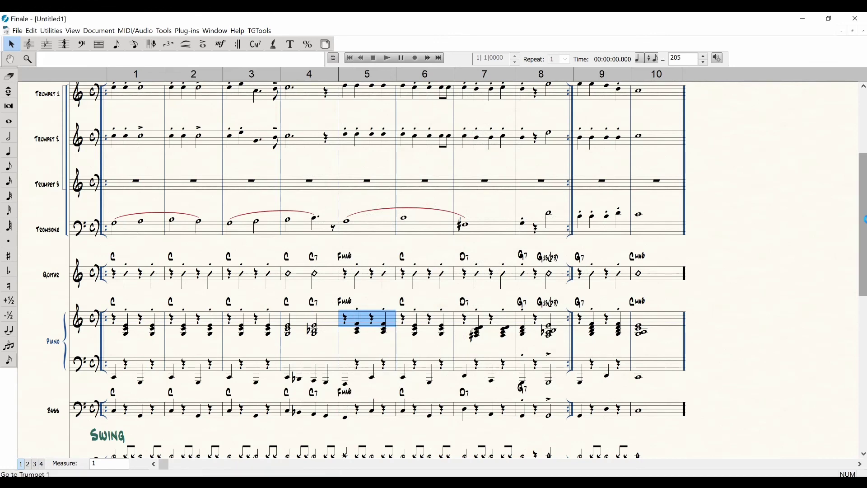
# Inspect the notes behind the Guitar slashes in measure 5 with Speedy Entry
pyautogui.moveTo(865, 219); pyautogui.dragTo(865, 142)
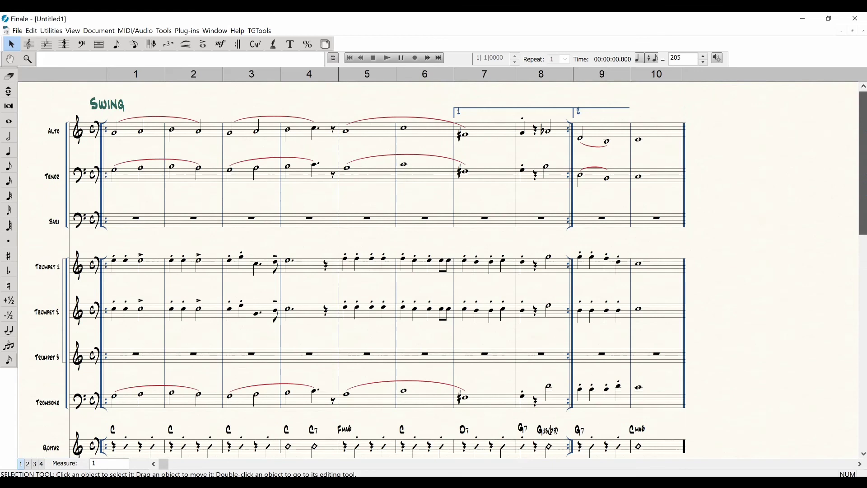
pyautogui.moveTo(865, 162); pyautogui.dragTo(864, 182)
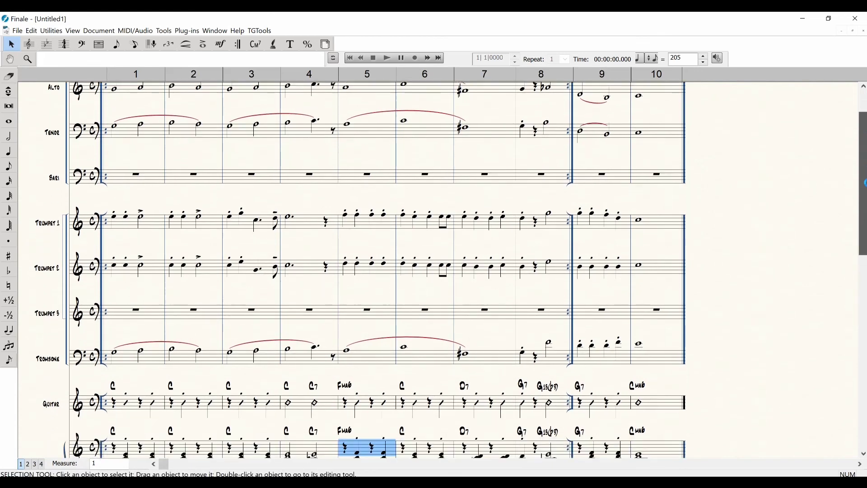
pyautogui.scroll(-3, 864, 183)
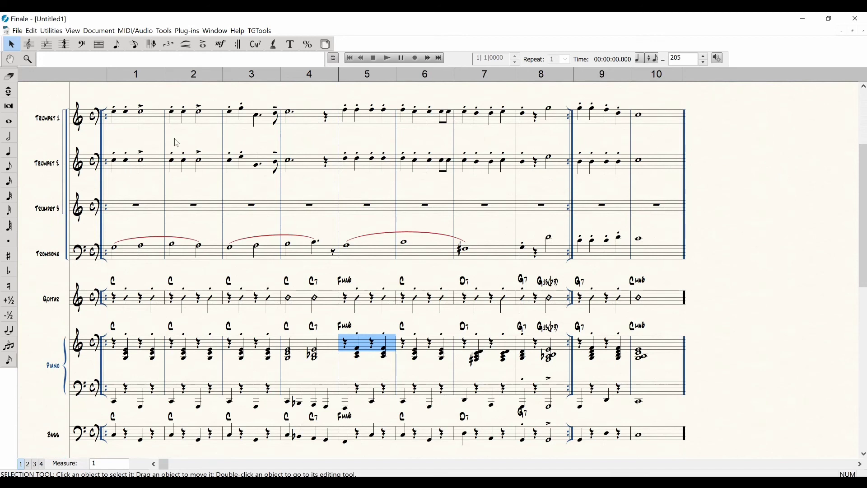
pyautogui.click(135, 43)
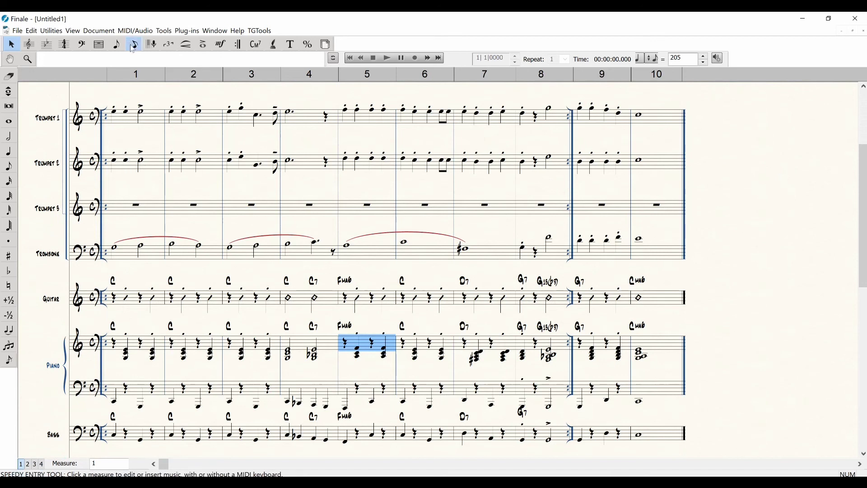
pyautogui.click(351, 302)
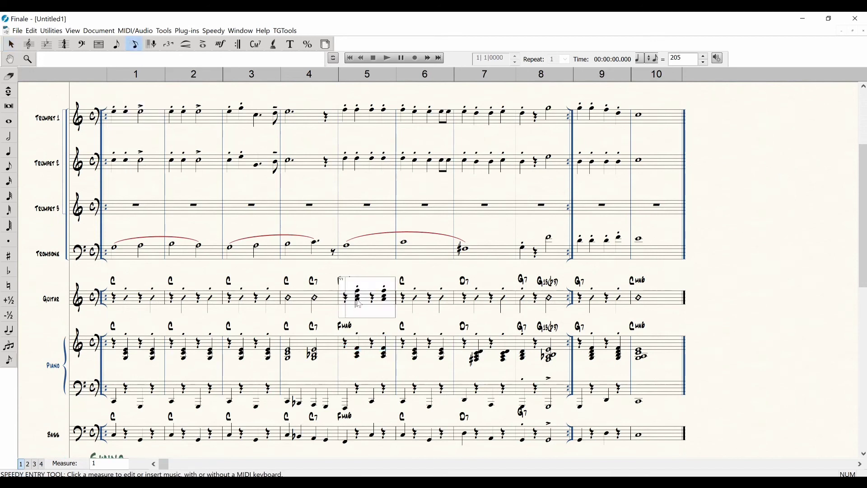
pyautogui.press('Right')
pyautogui.hotkey('shift', 'Up')
pyautogui.hotkey('shift', 'Down')
pyautogui.press('Return')
# Add the missing sixth to both Fma6 chords in upper Piano measure 5 with Speedy Entry, and save the score as Jingle Bells
pyautogui.click(355, 343)
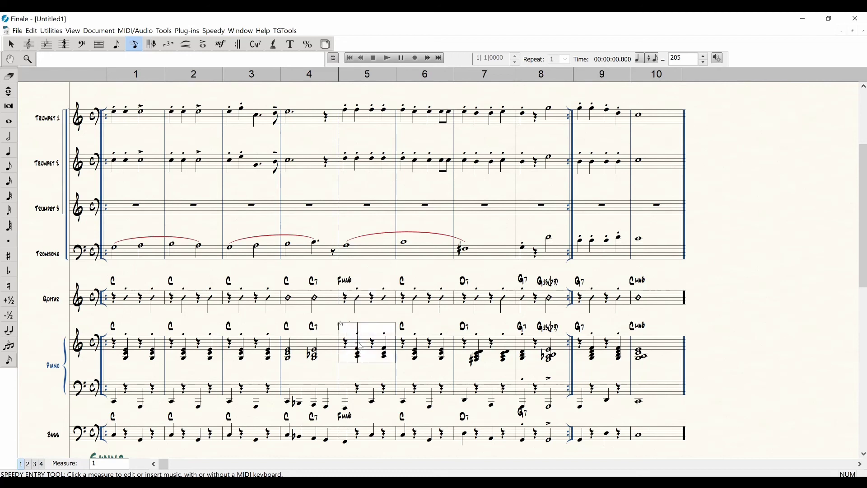
pyautogui.click(421, 321)
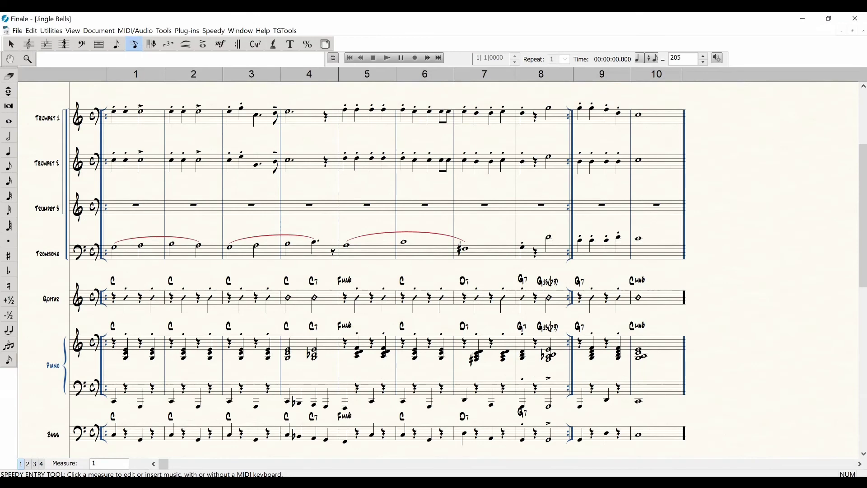
# Look over the score from the Alto staff down to the Drums and play it back from measure 1
pyautogui.scroll(3, 544, 87)
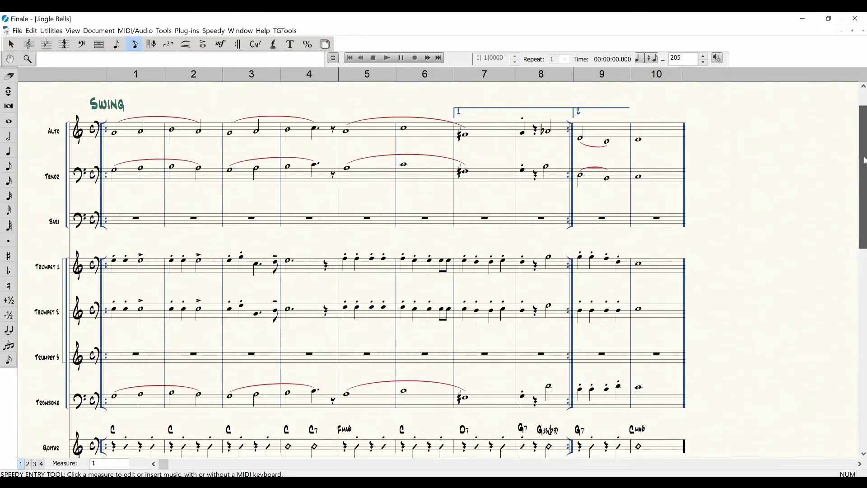
pyautogui.scroll(-2, 864, 131)
pyautogui.scroll(2, 865, 112)
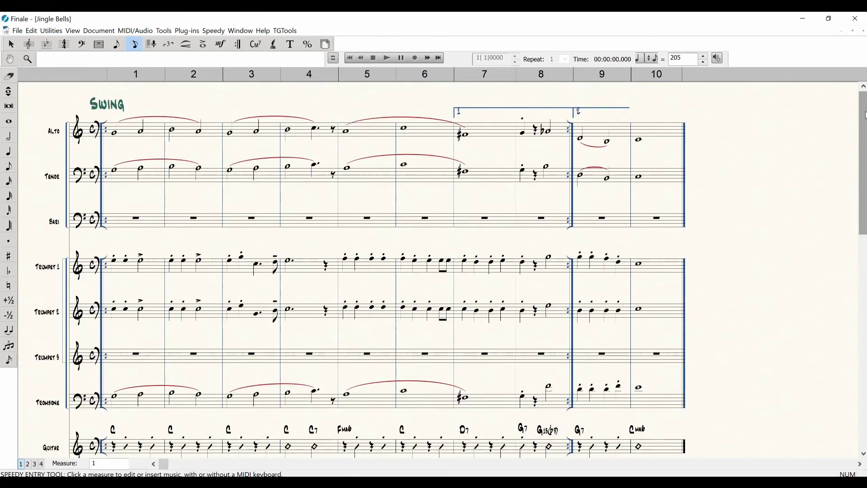
pyautogui.moveTo(864, 115); pyautogui.dragTo(865, 187)
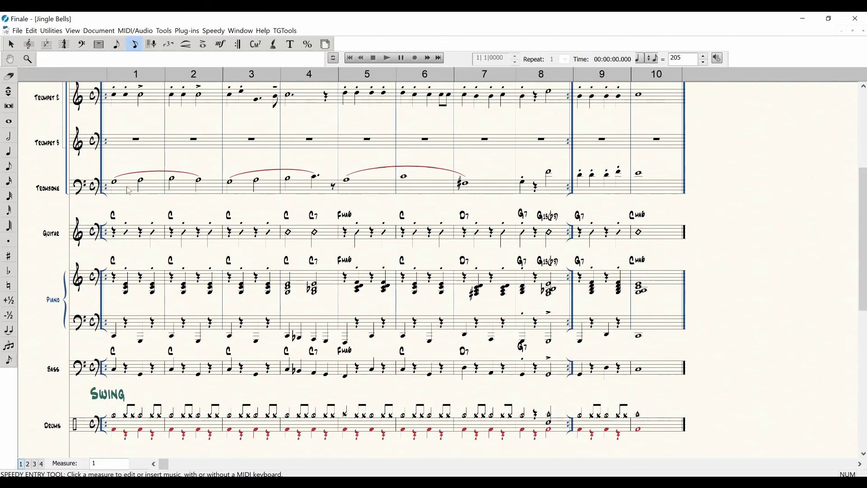
pyautogui.press('space')
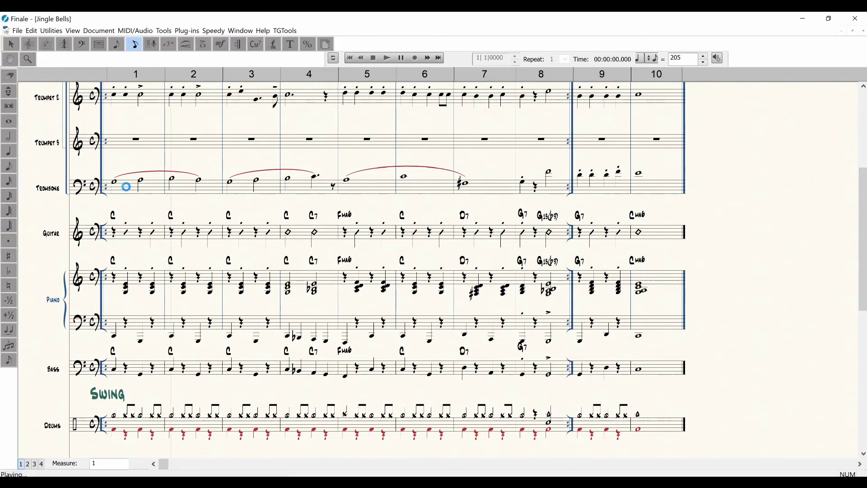